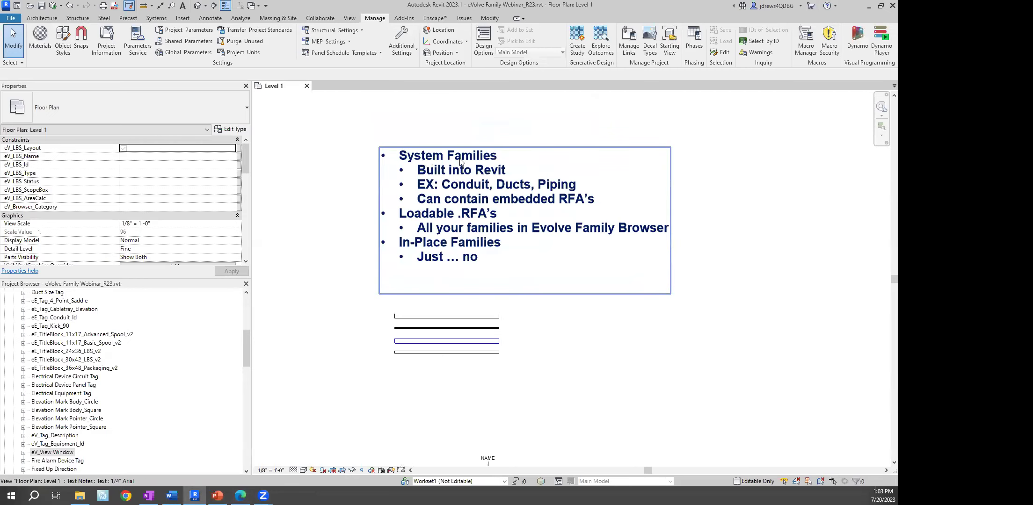
scroll(374, 290, "up", 2)
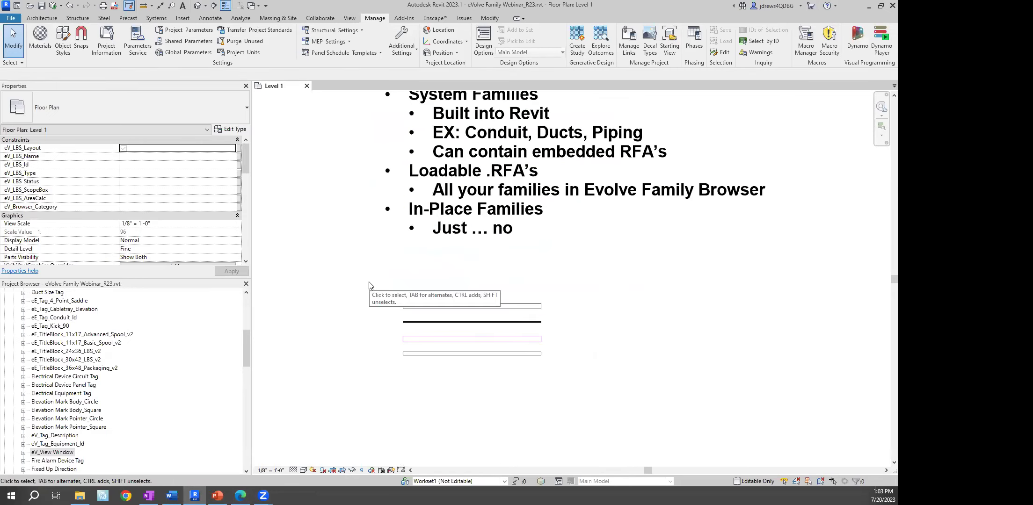
Shorten the top cable tray by dragging its end to 17'-0"
left_click_drag(333, 272, 608, 397)
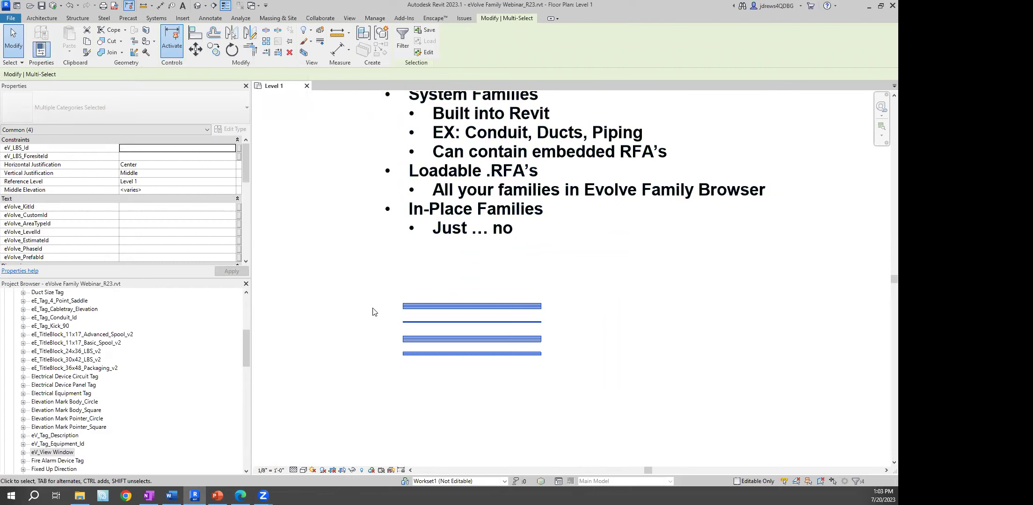
left_click(399, 310)
left_click(405, 306)
left_click_drag(432, 306, 438, 306)
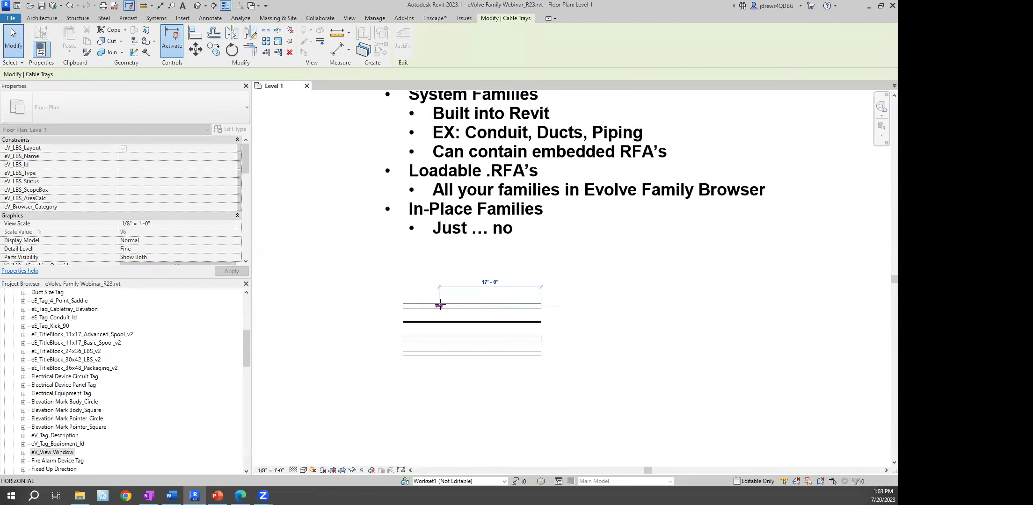
left_click(352, 273)
Show the cable tray, conduit, duct and pipe in a selection-box 3D view, orbited lower
left_click_drag(343, 272, 586, 392)
left_click(303, 52)
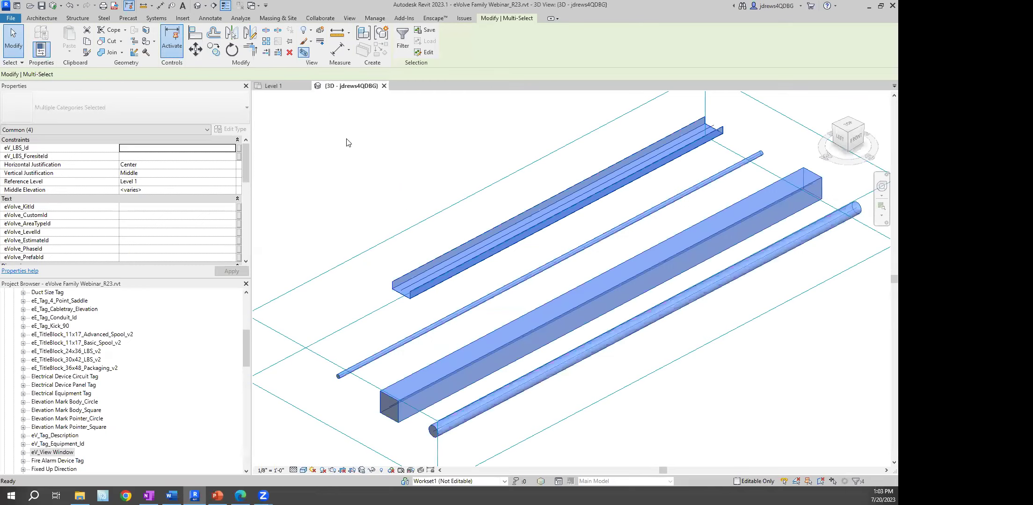
left_click(394, 257)
middle_click_drag(386, 312, 403, 259, "shift")
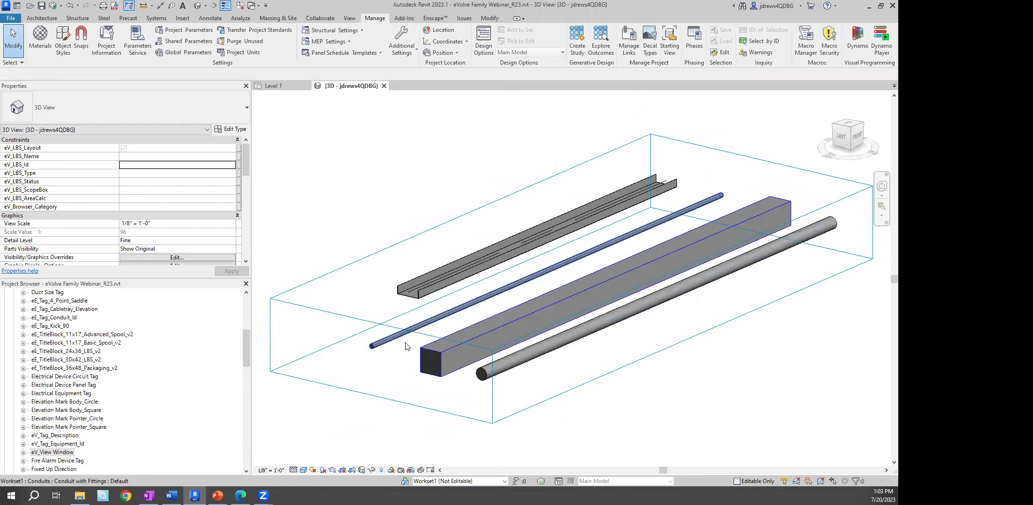
Review the type properties of the pipe, then of the conduit
left_click(480, 374)
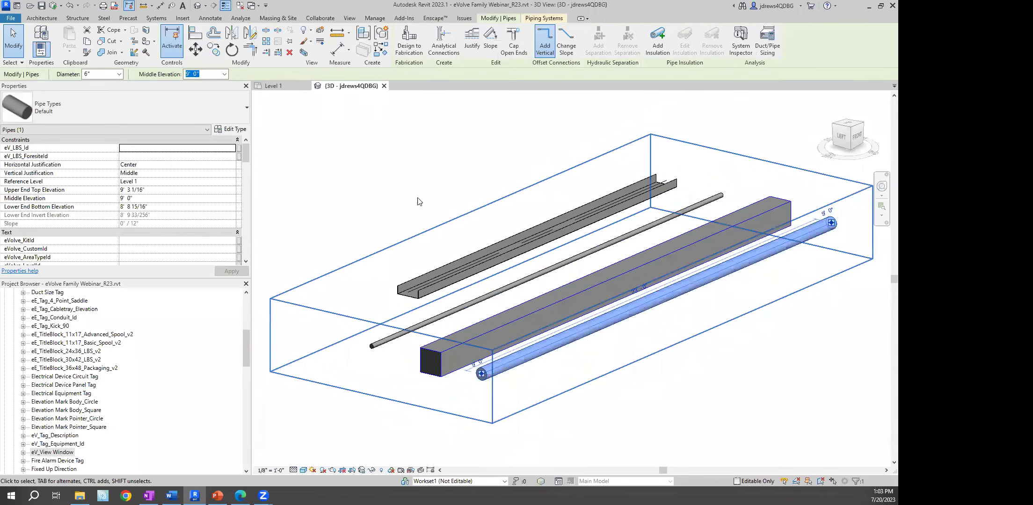
left_click(234, 129)
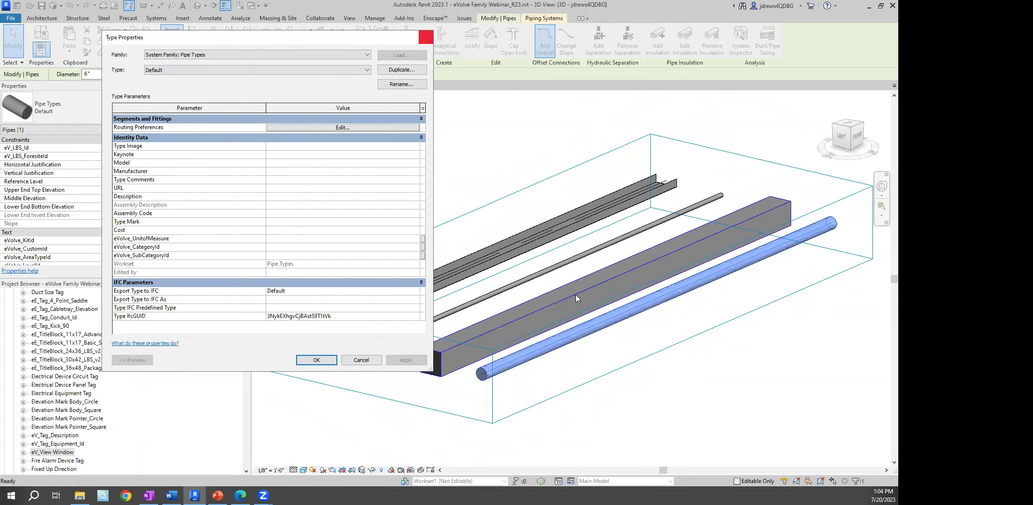
left_click(425, 37)
left_click(437, 321)
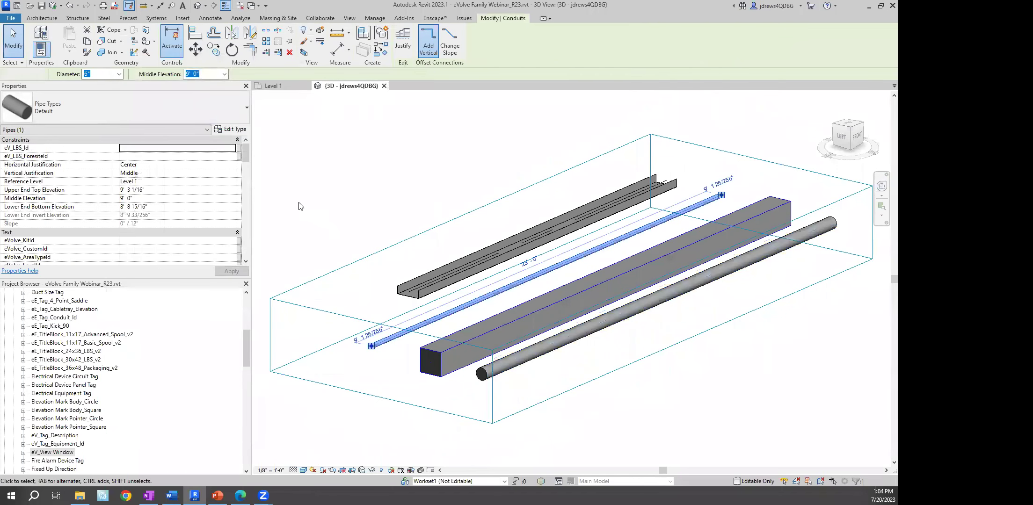
left_click(234, 129)
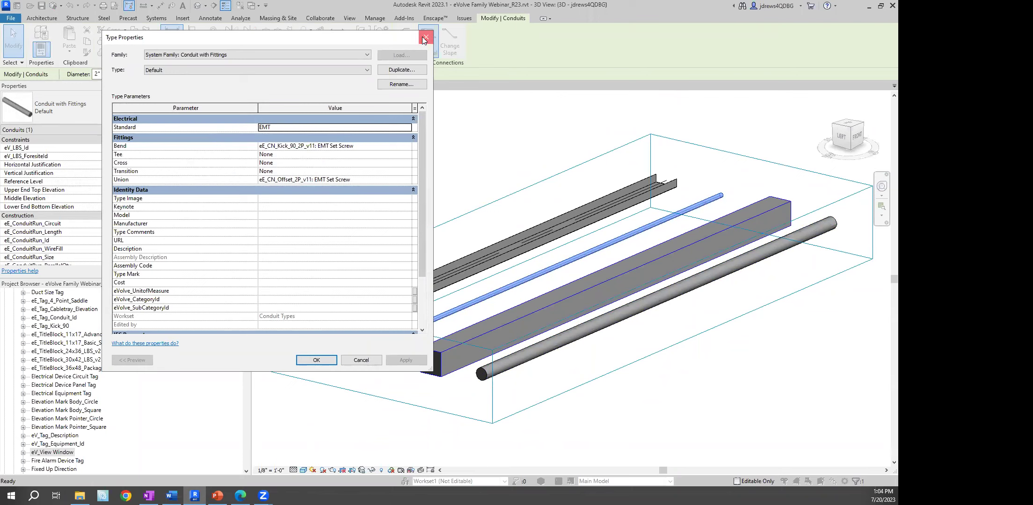
left_click(423, 39)
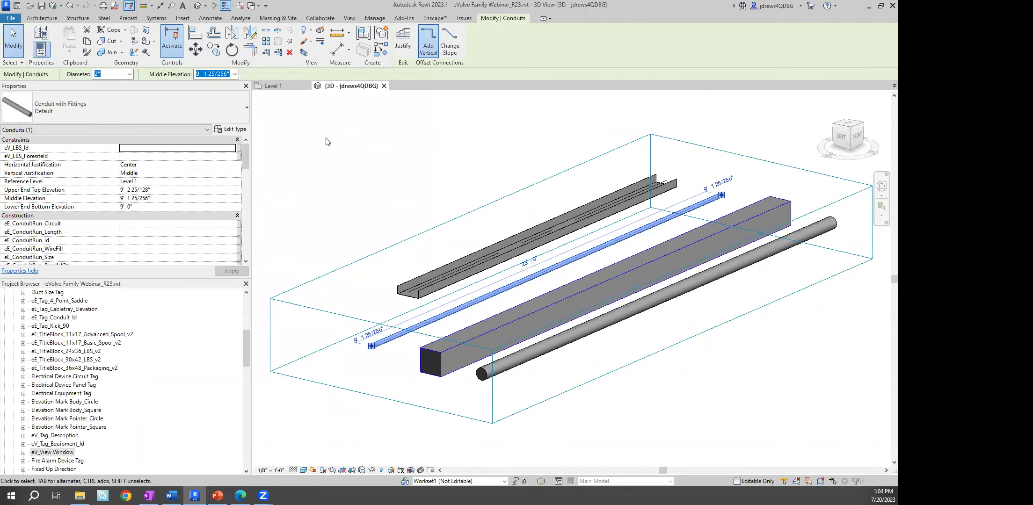
Return to the Level 1 plan and bring the families text note into view
left_click(274, 85)
left_click(349, 209)
middle_click_drag(359, 167, 370, 246)
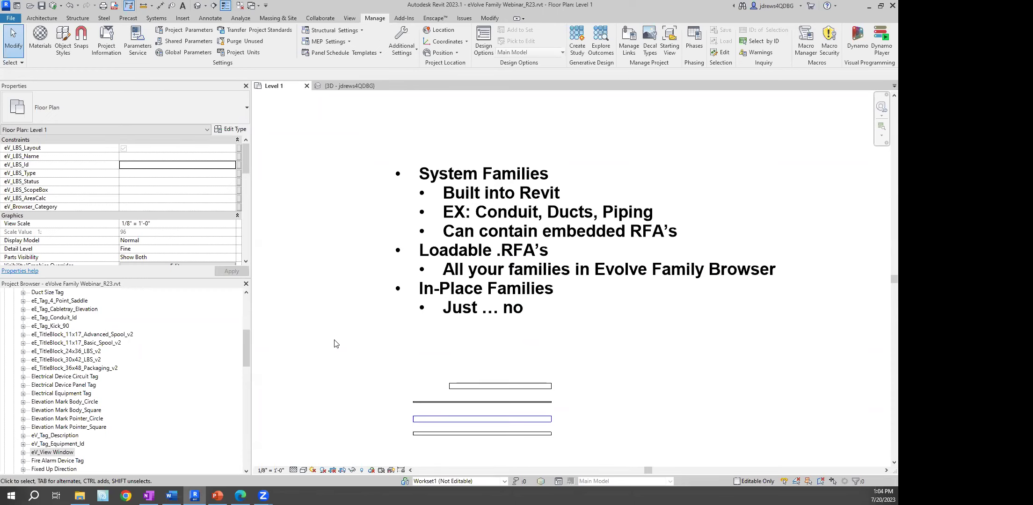
scroll(445, 317, "down", 2)
scroll(444, 315, "down", 2)
middle_click_drag(443, 317, 429, 115)
scroll(518, 388, "up", 5)
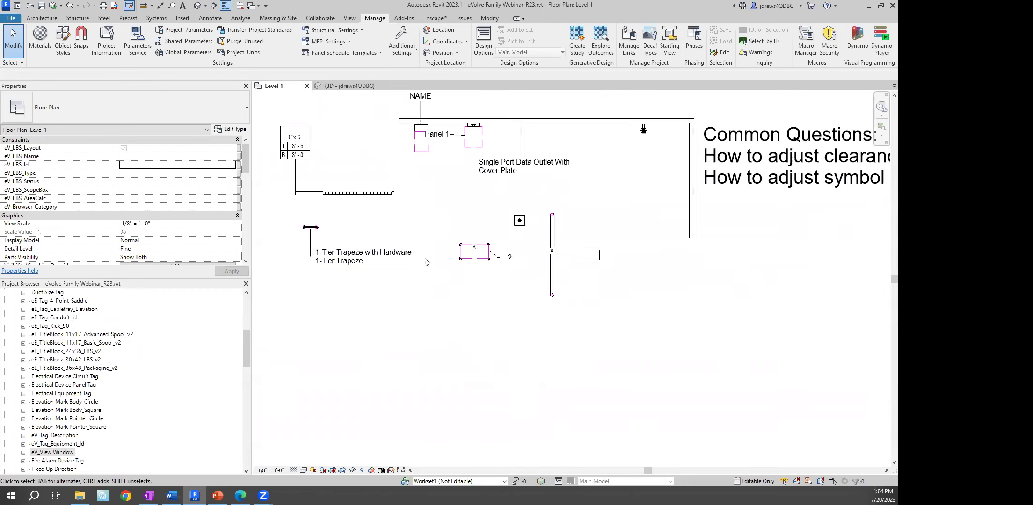
scroll(427, 261, "up", 1)
middle_click_drag(511, 303, 531, 341)
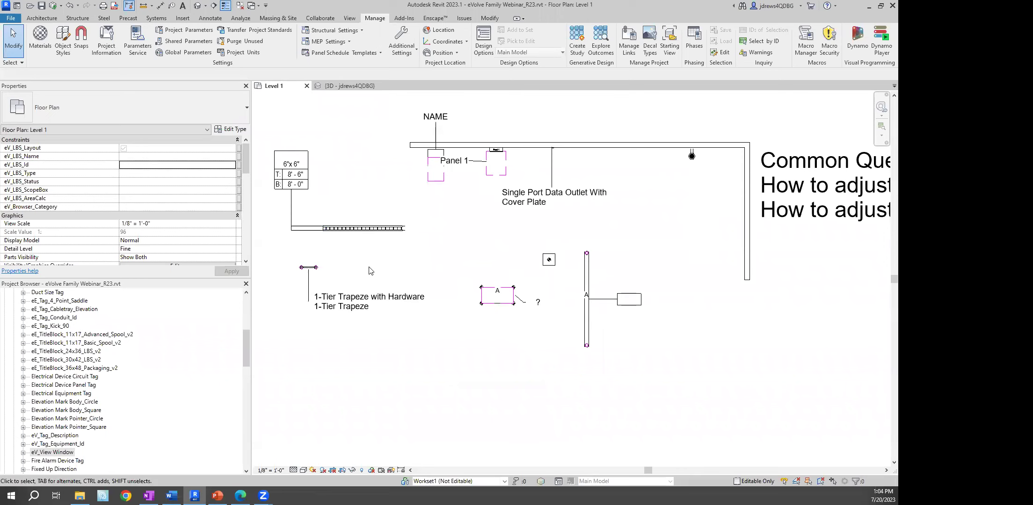
scroll(633, 218, "down", 2)
middle_click_drag(637, 148, 550, 421)
scroll(550, 421, "down", 2)
scroll(416, 293, "up", 1)
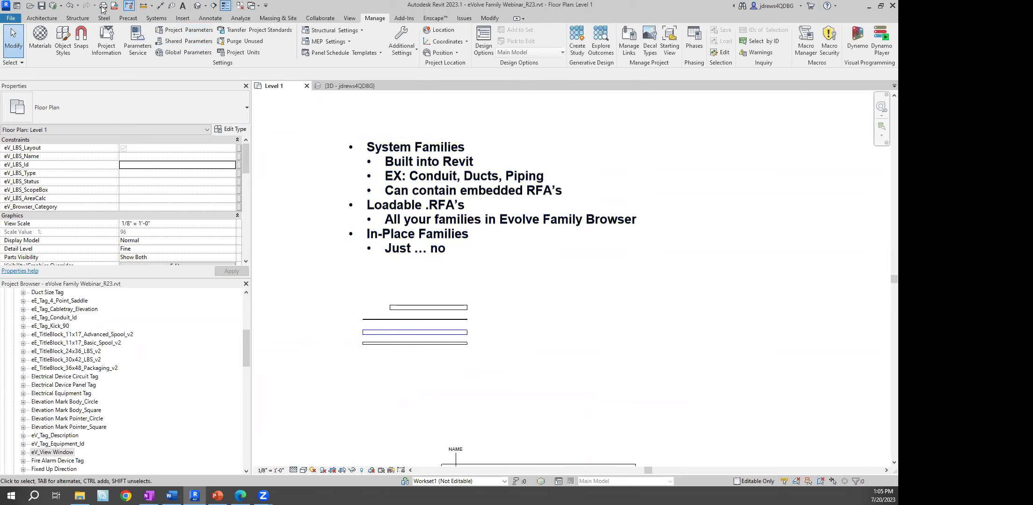
Start a Model In-Place family in the Fire Alarm Devices category named Fire Alarm Devices 1
left_click(42, 19)
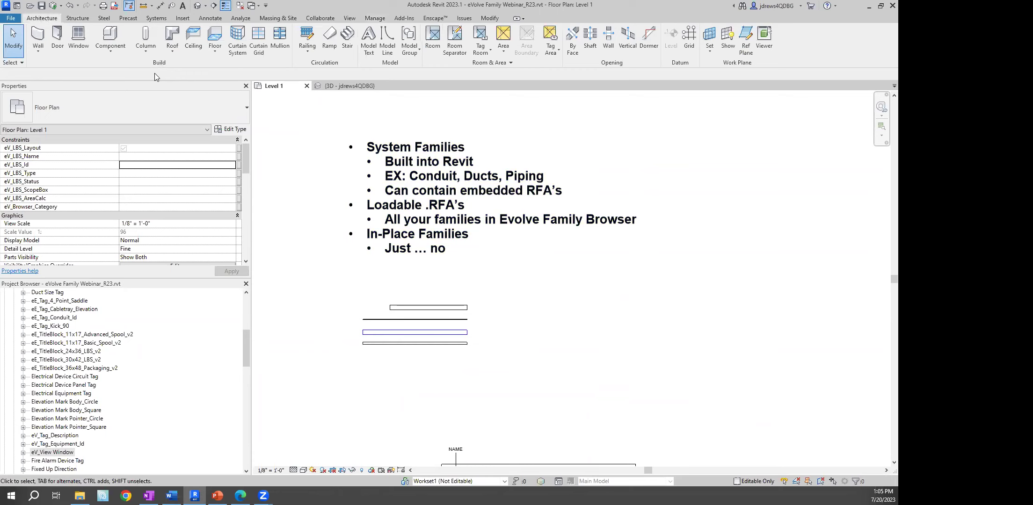
left_click(111, 50)
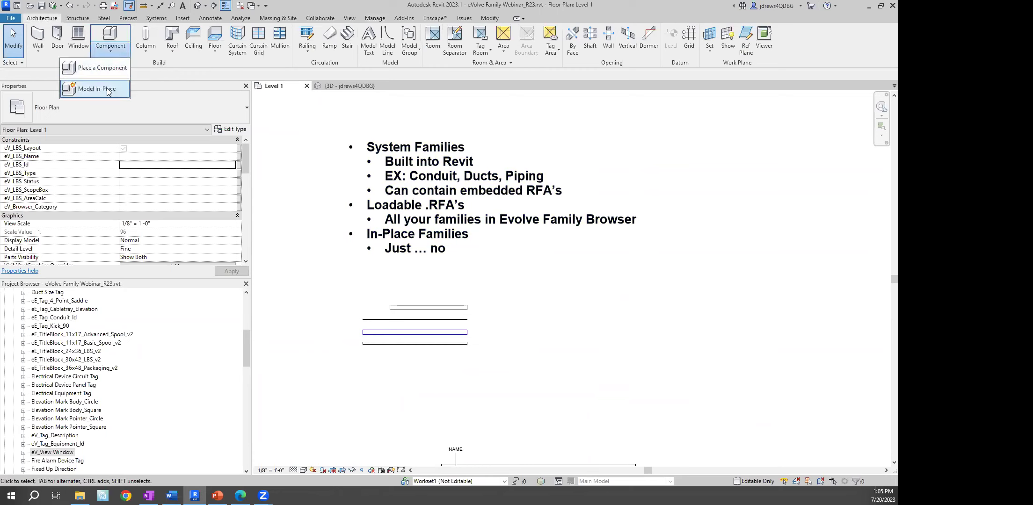
left_click(92, 89)
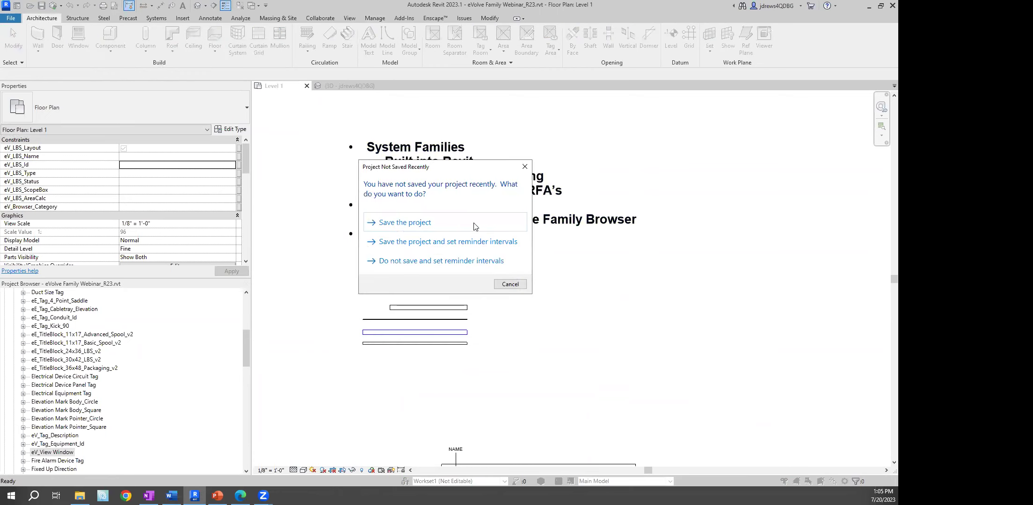
left_click(517, 284)
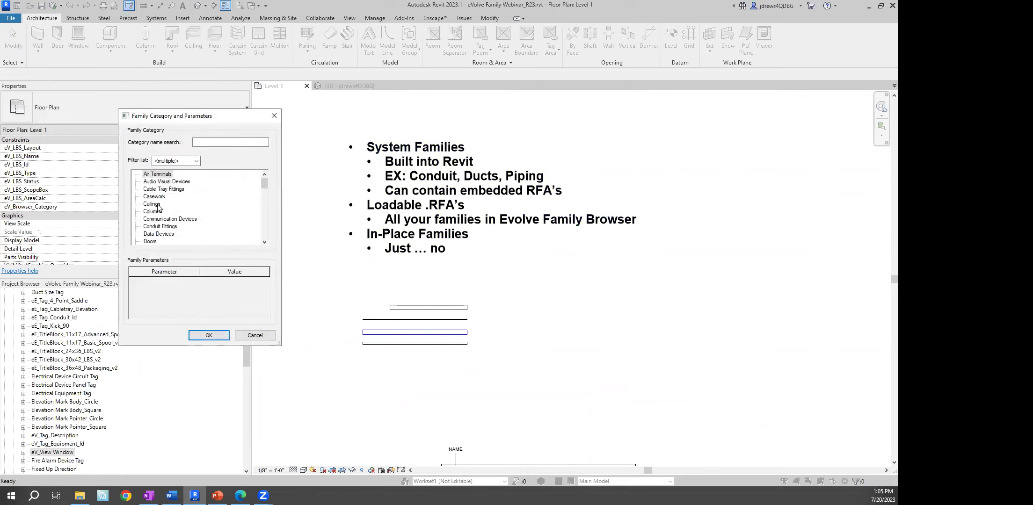
scroll(168, 222, "down", 3)
left_click(165, 227)
left_click(208, 334)
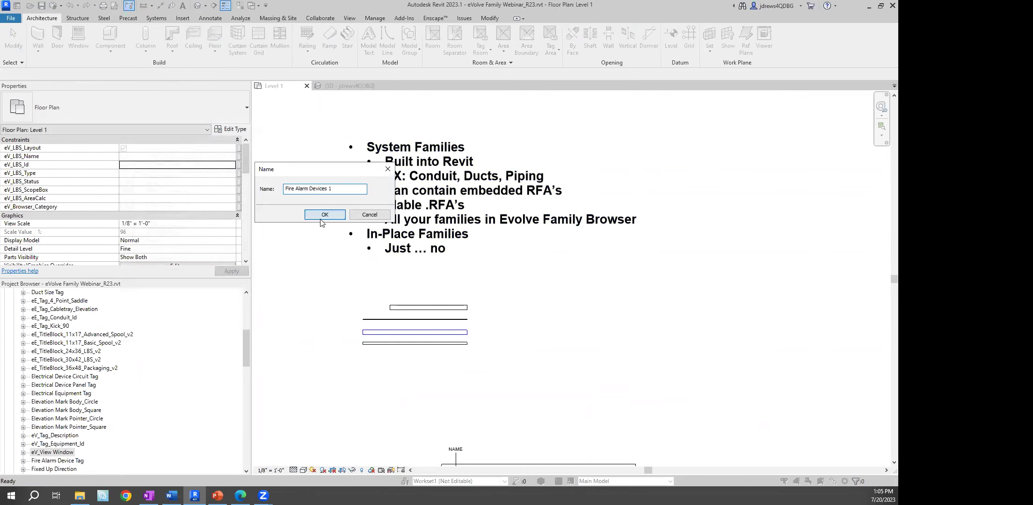
left_click(323, 217)
Sketch a rectangular extrusion beside the lines and finish the in-place model
middle_click_drag(438, 258, 359, 194)
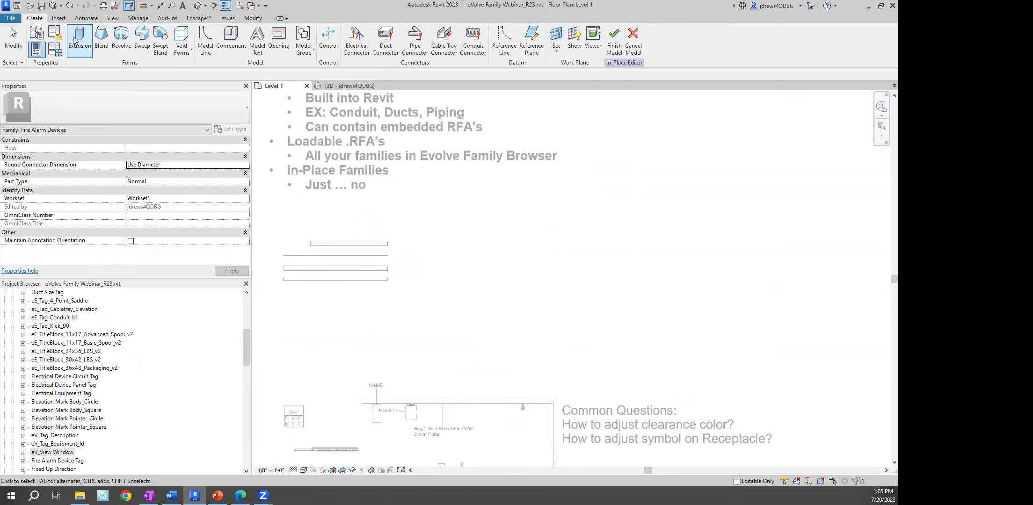
left_click(76, 41)
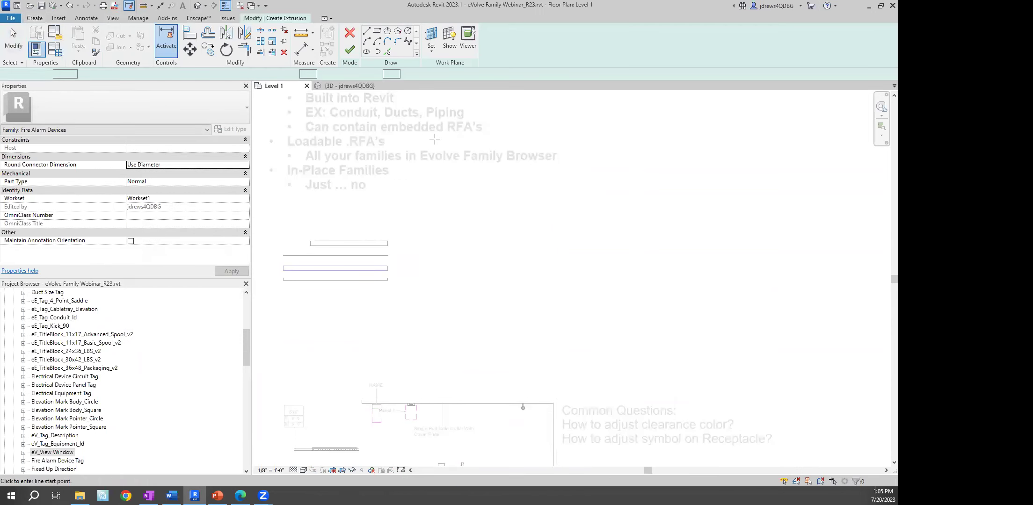
left_click(456, 231)
left_click(377, 32)
left_click(466, 228)
left_click(553, 299)
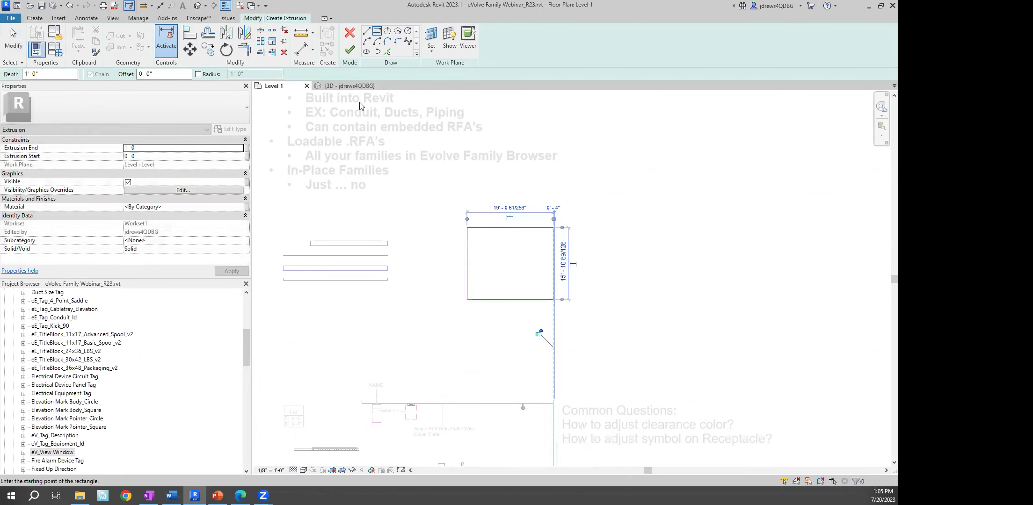
left_click(350, 49)
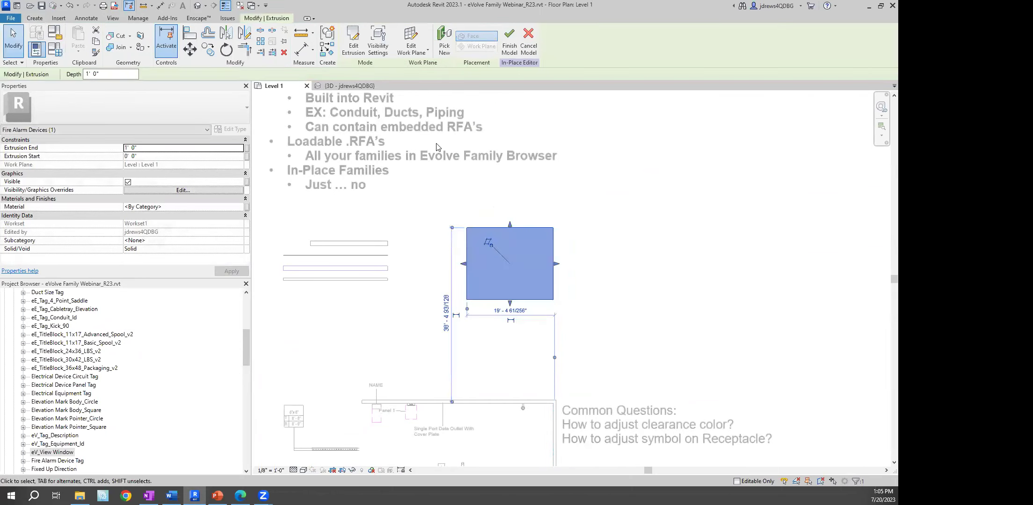
left_click(510, 40)
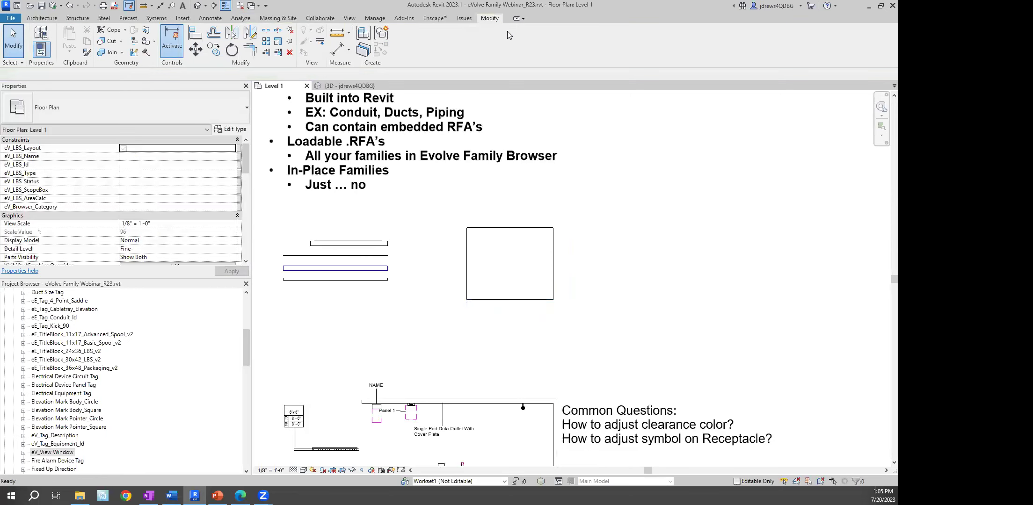
Select the new fire alarm box
left_click(475, 224)
left_click(432, 318)
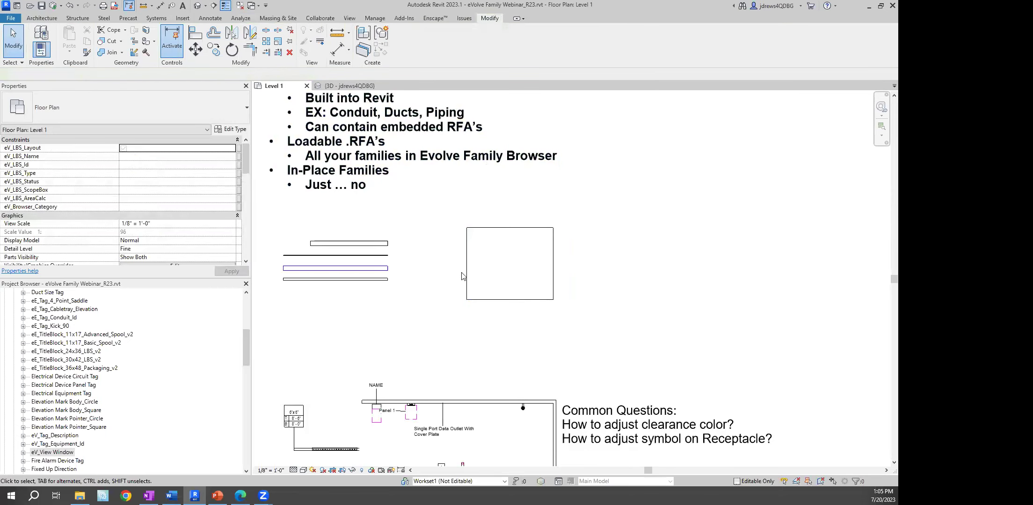
left_click(466, 275)
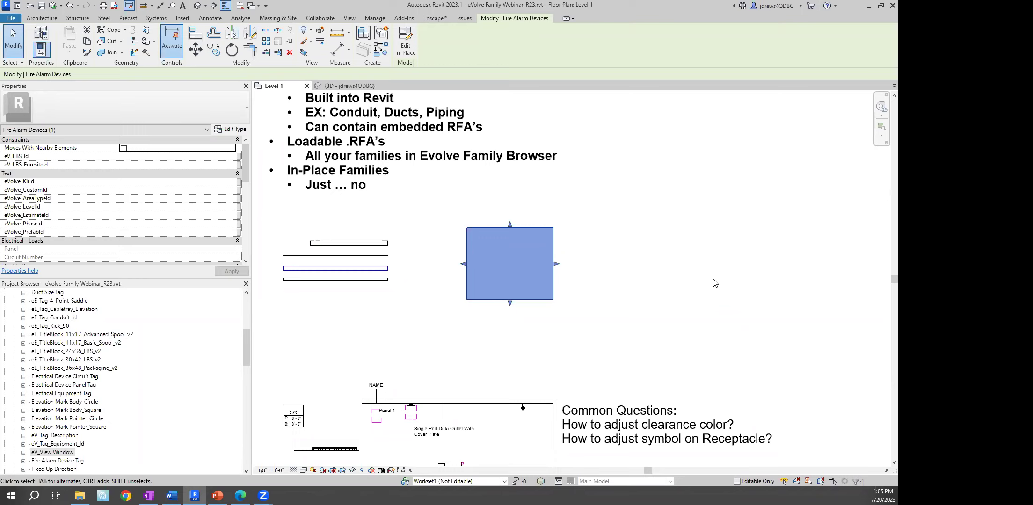
Switch to the PowerPoint presentation and jump to slide 4
mouse_move(218, 496)
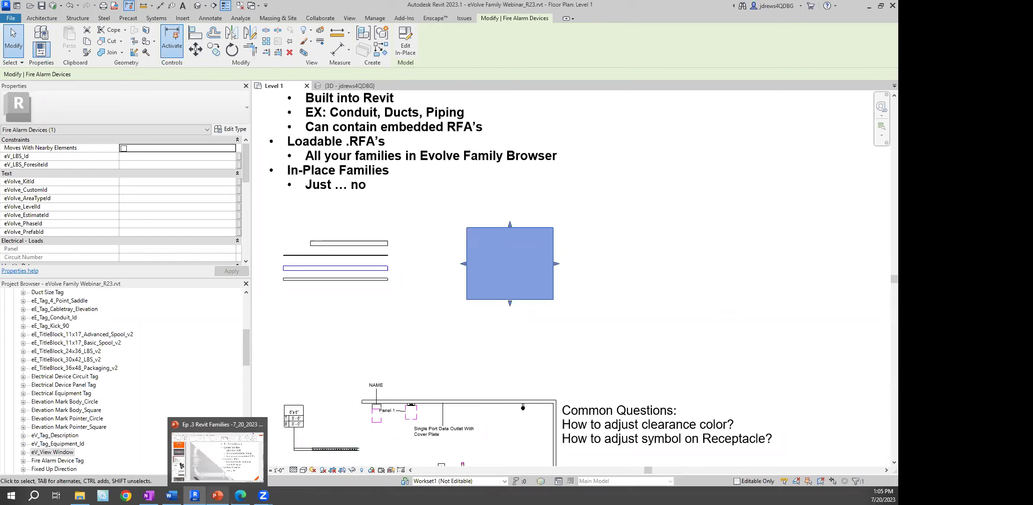
left_click(217, 456)
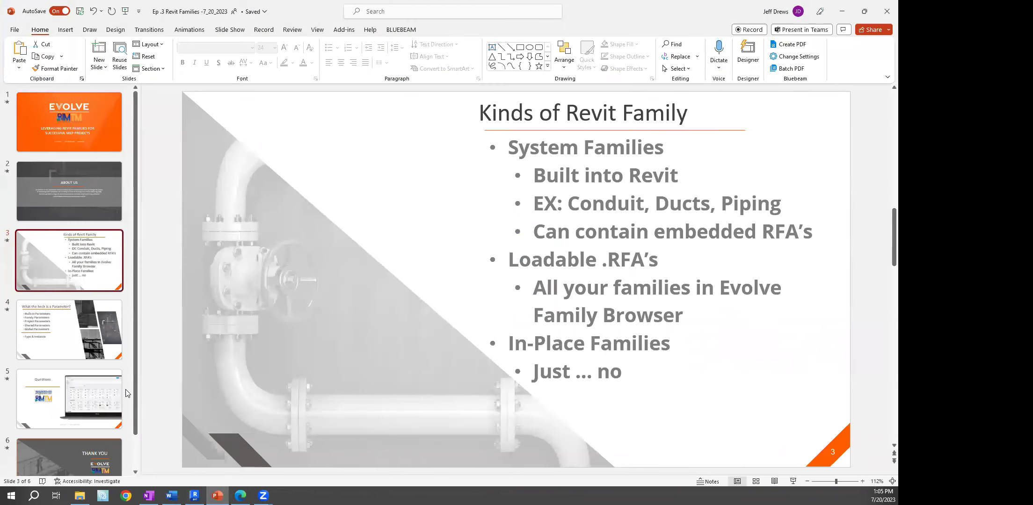
left_click(98, 352)
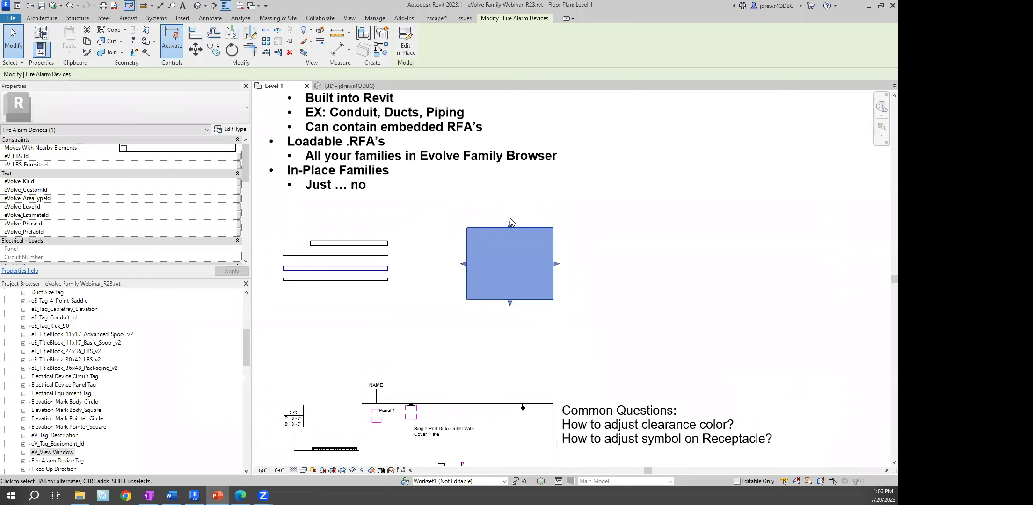
left_click(396, 339)
scroll(313, 280, "up", 3)
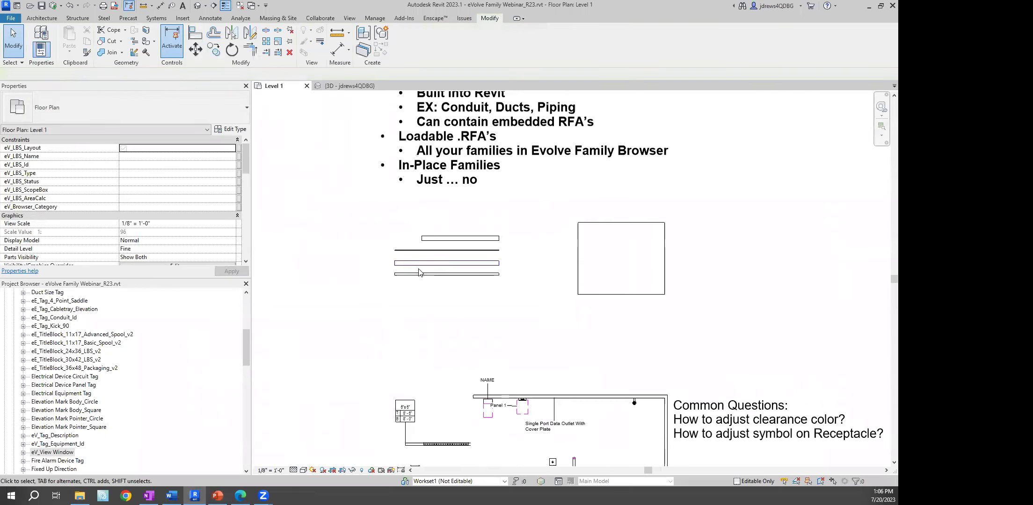
left_click(409, 265)
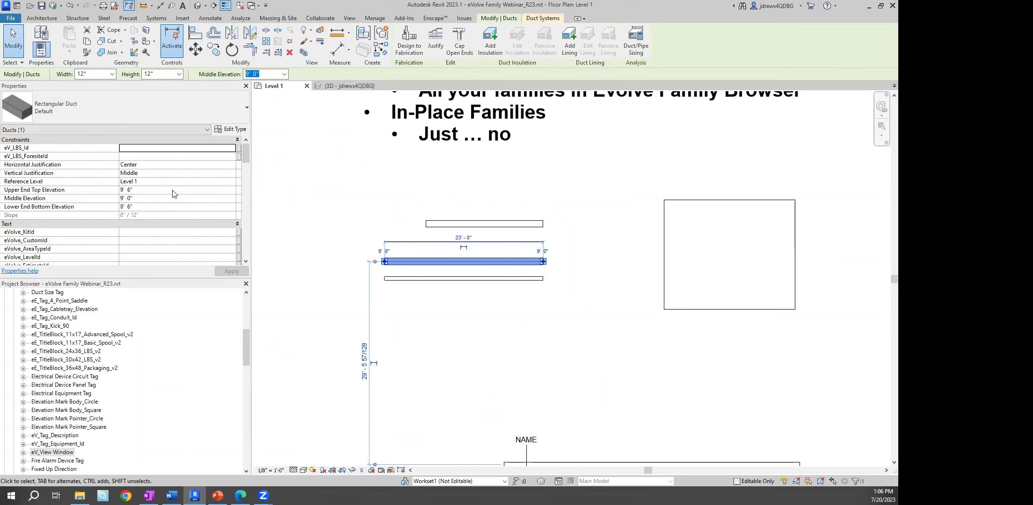
middle_click_drag(520, 179, 470, 180)
scroll(520, 227, "down", 1)
left_click(301, 240)
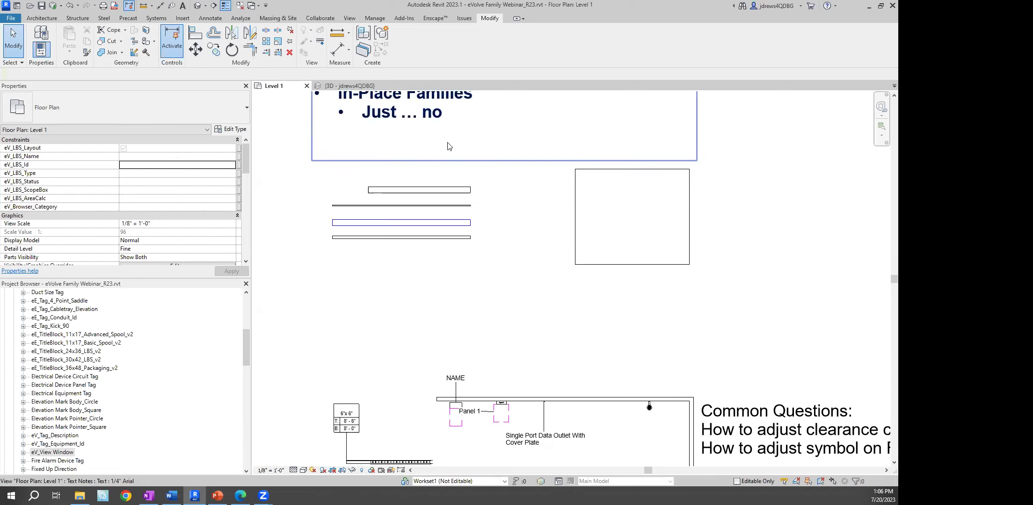
Create a new family from English-Imperial's Generic Model.rft template
left_click(11, 18)
mouse_move(51, 54)
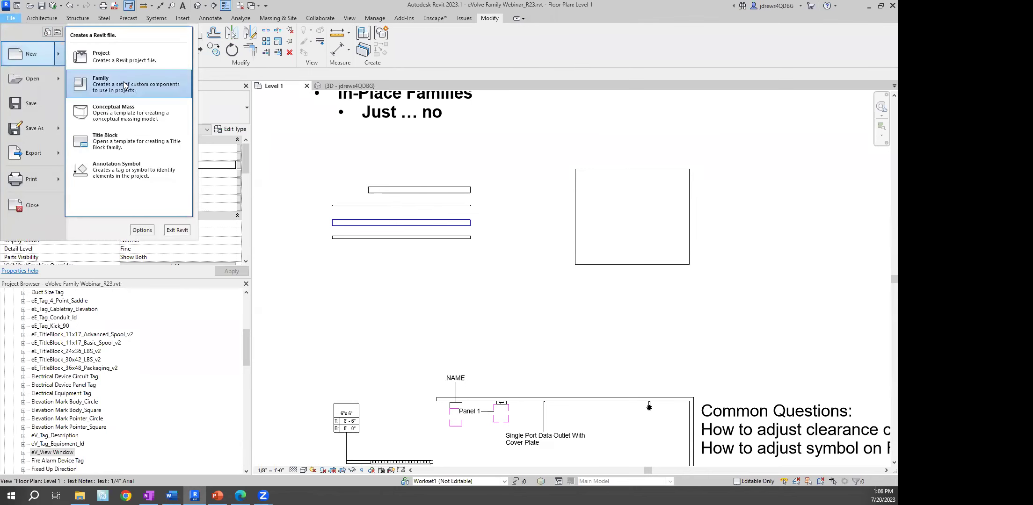
left_click(125, 85)
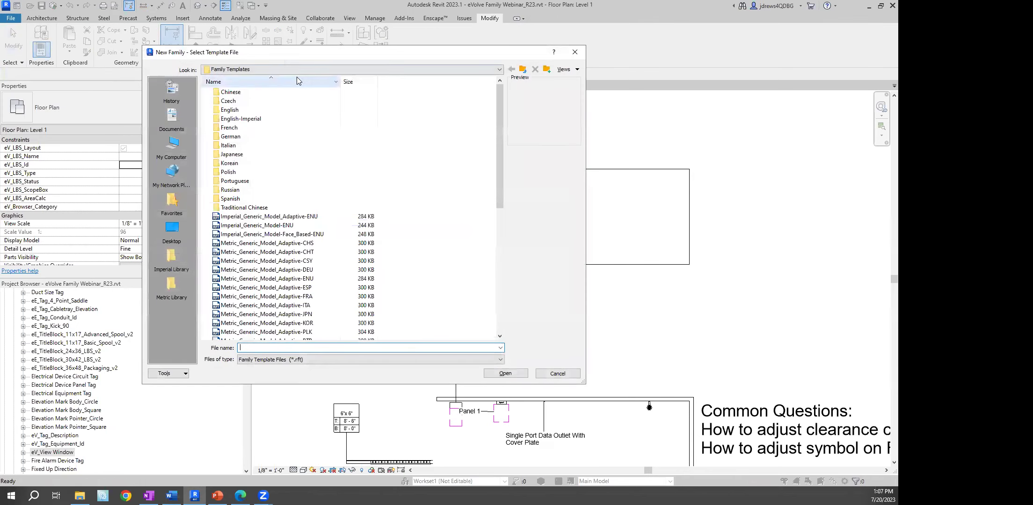
left_click_drag(282, 52, 212, 37)
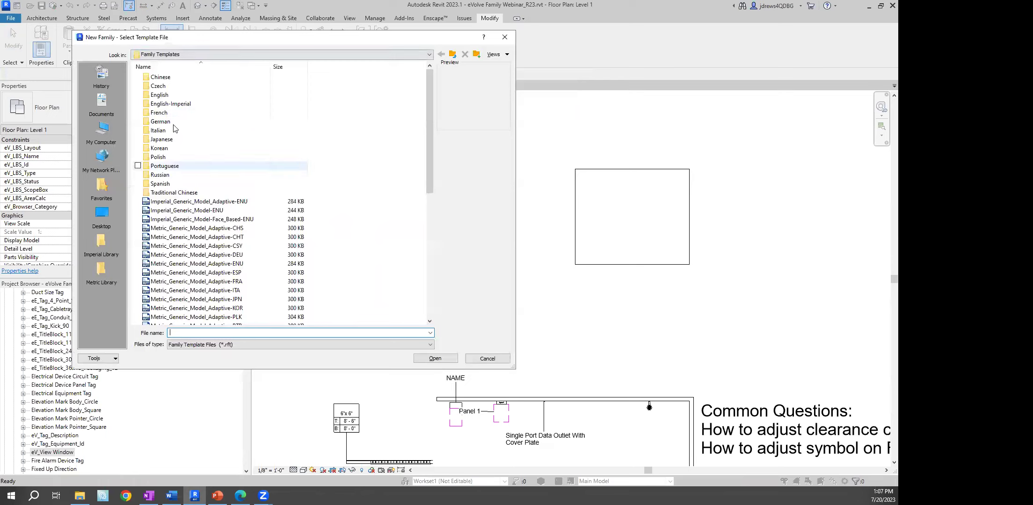
left_click_drag(399, 372, 394, 441)
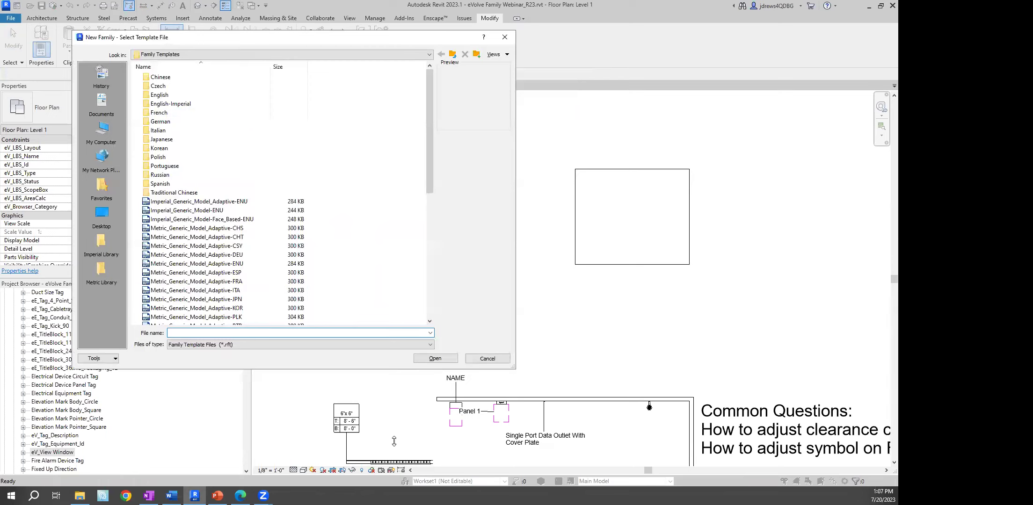
double_click(171, 103)
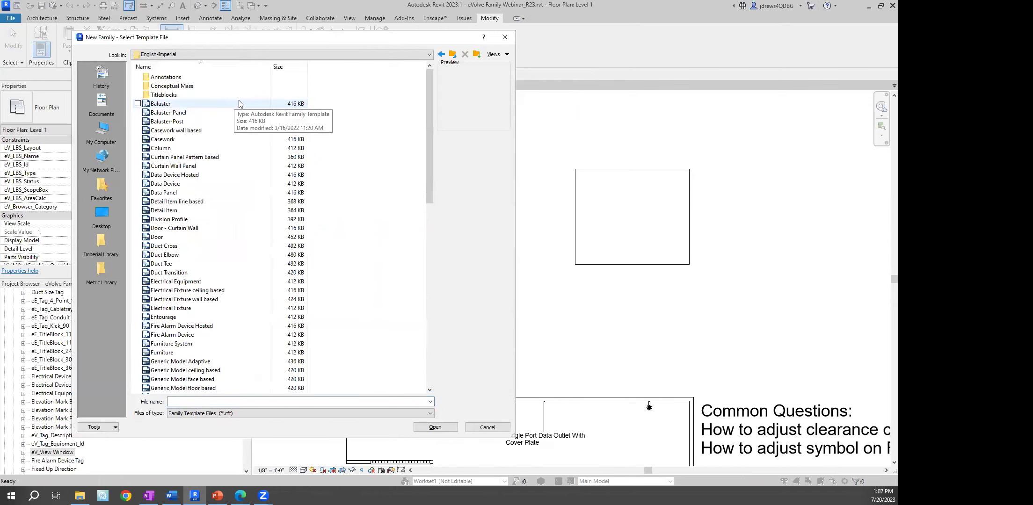
left_click_drag(430, 93, 427, 153)
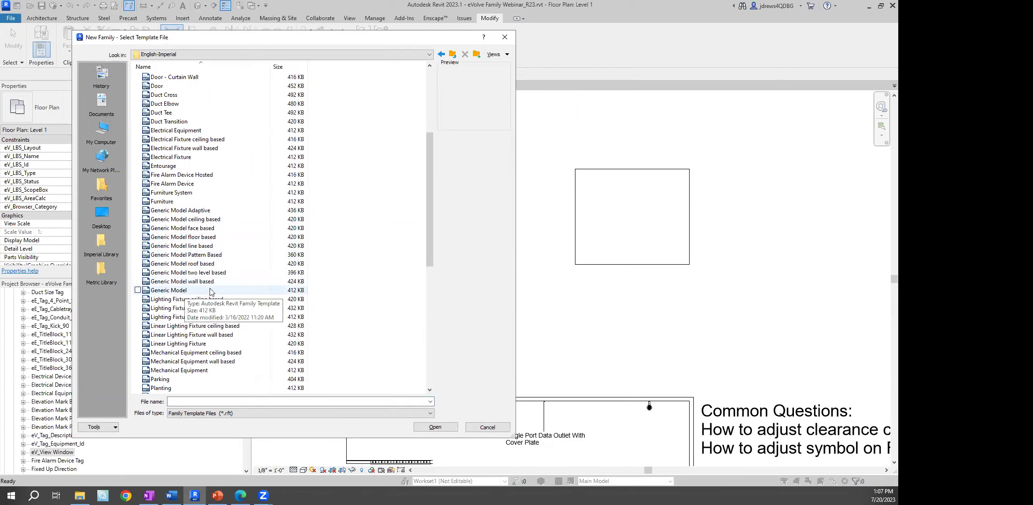
left_click(182, 290)
left_click(182, 291)
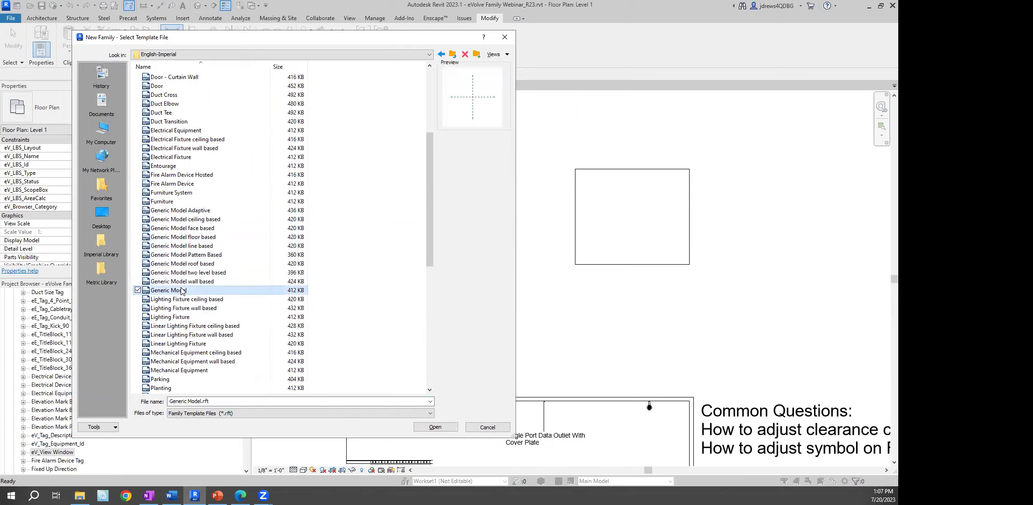
left_click(440, 428)
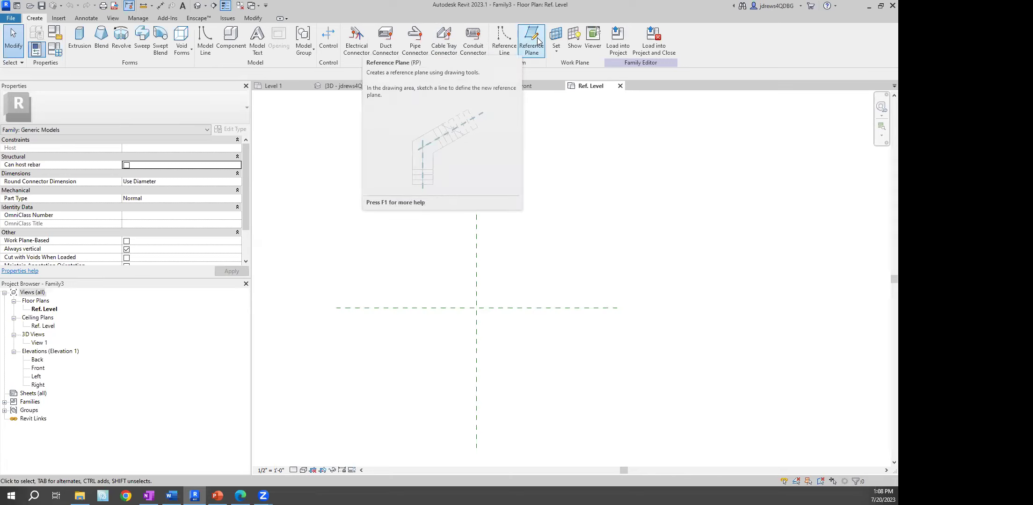
Draw a vertical reference plane left of centre and mirror a copy to the right
left_click(538, 41)
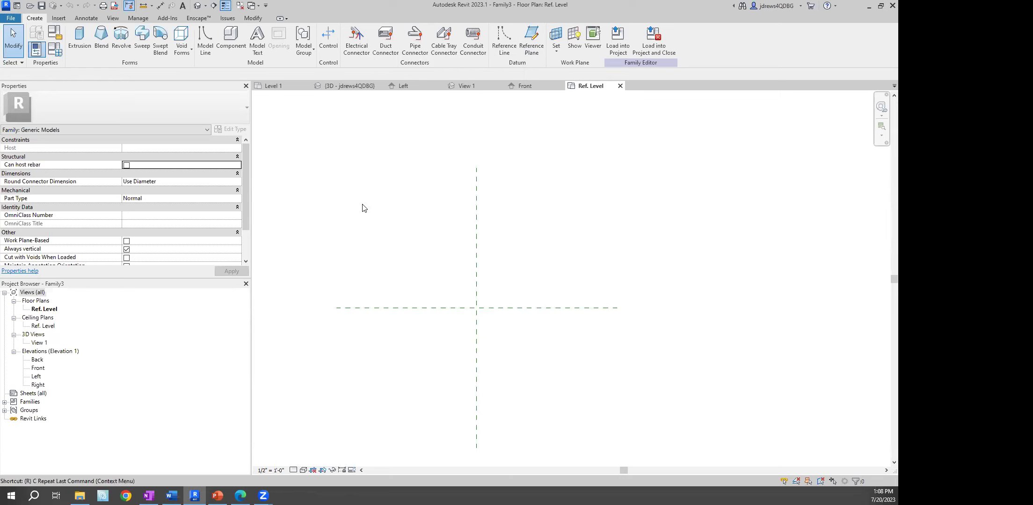
left_click(387, 167)
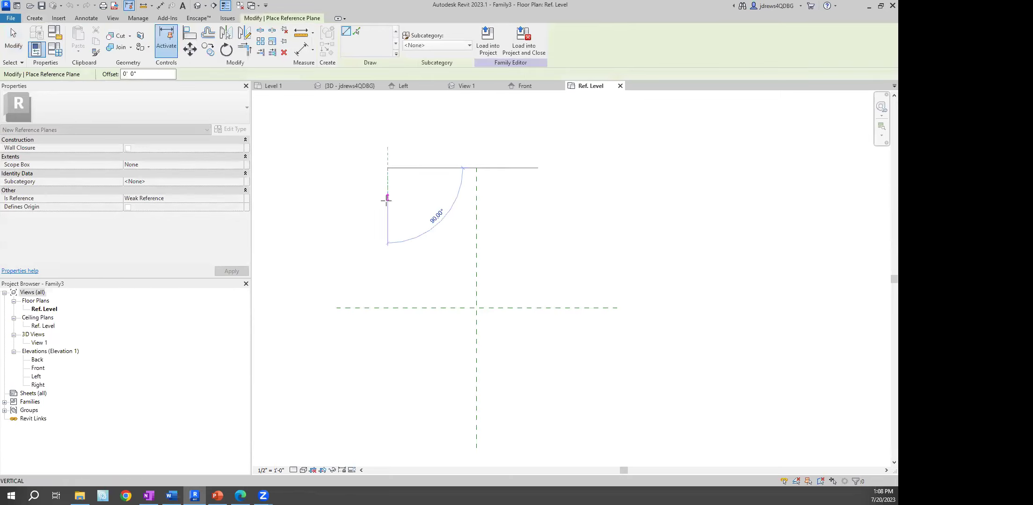
left_click(387, 447)
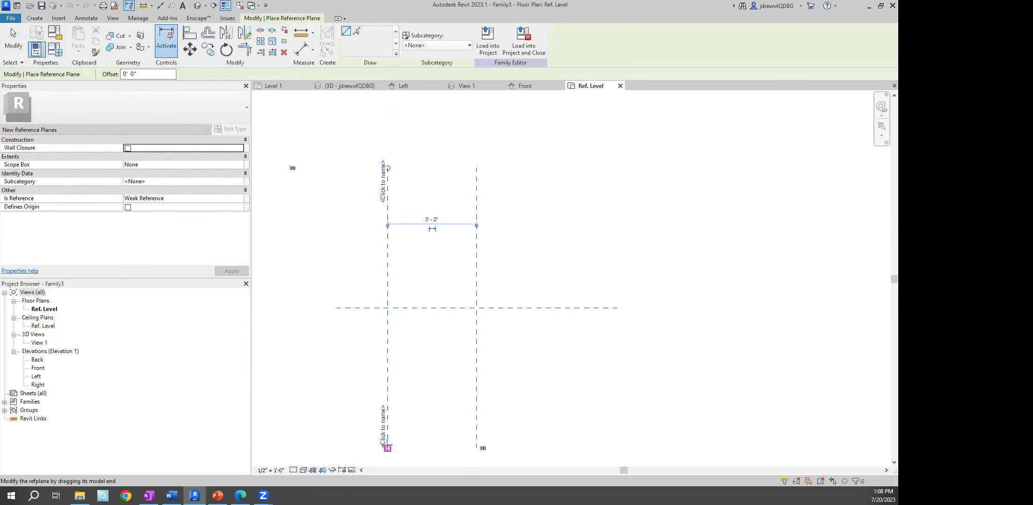
key("Escape")
key("Escape")
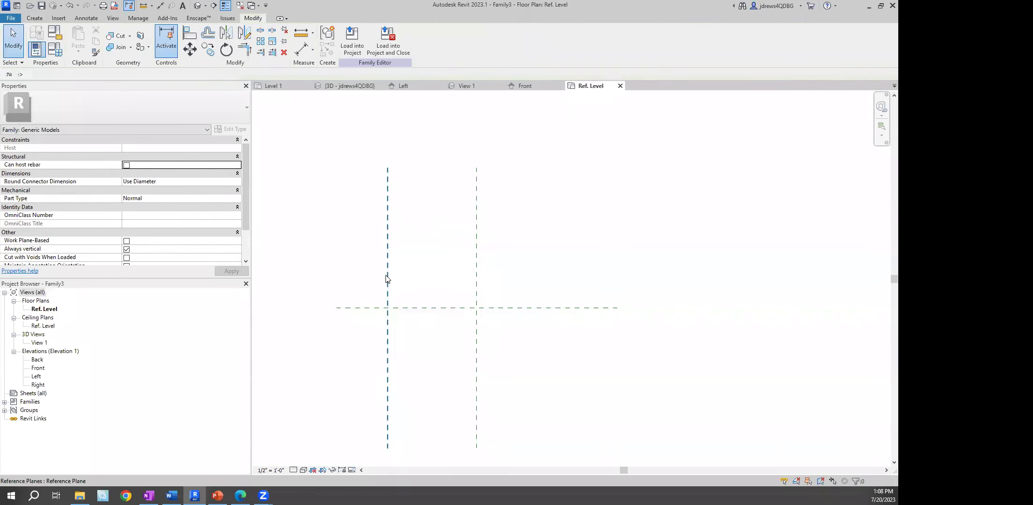
left_click(387, 280)
left_click(244, 32)
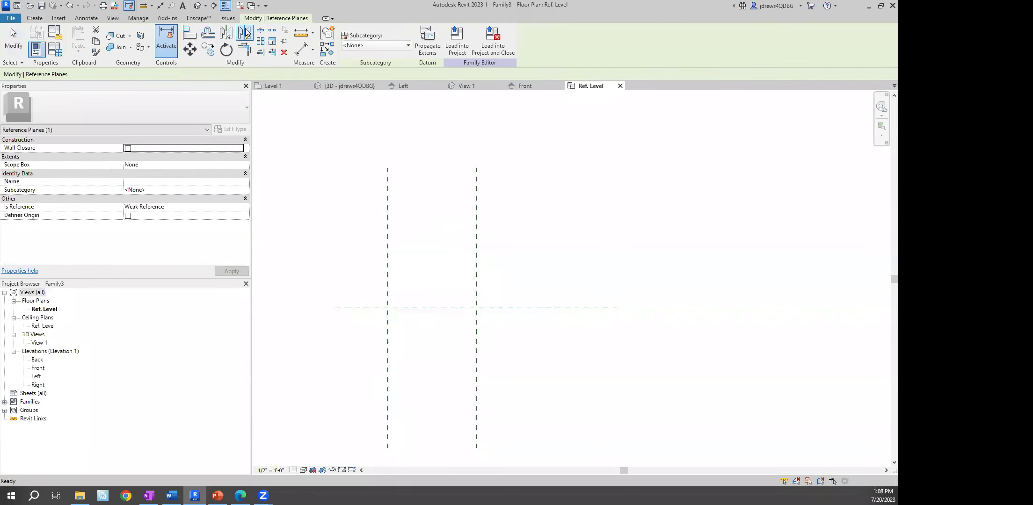
left_click(476, 193)
left_click(476, 144)
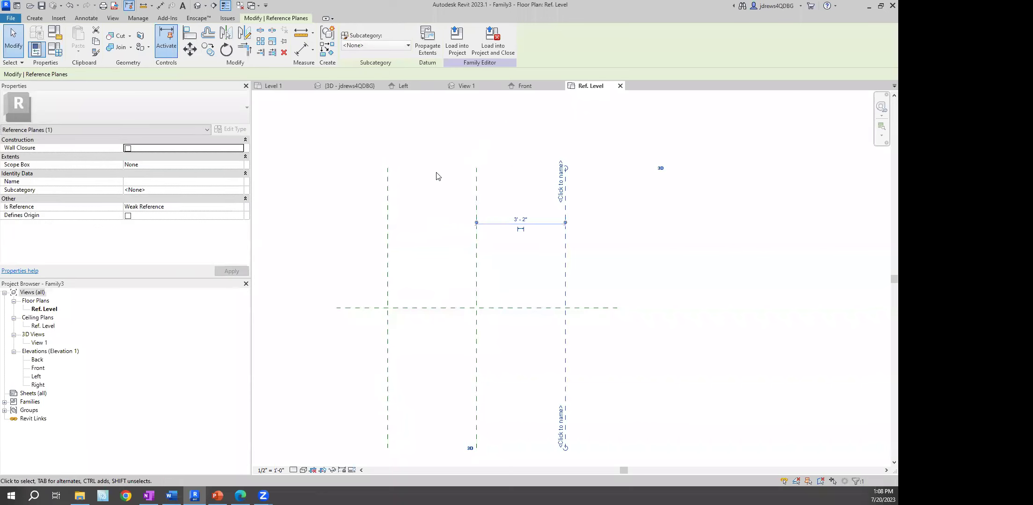
left_click(391, 187, "ctrl")
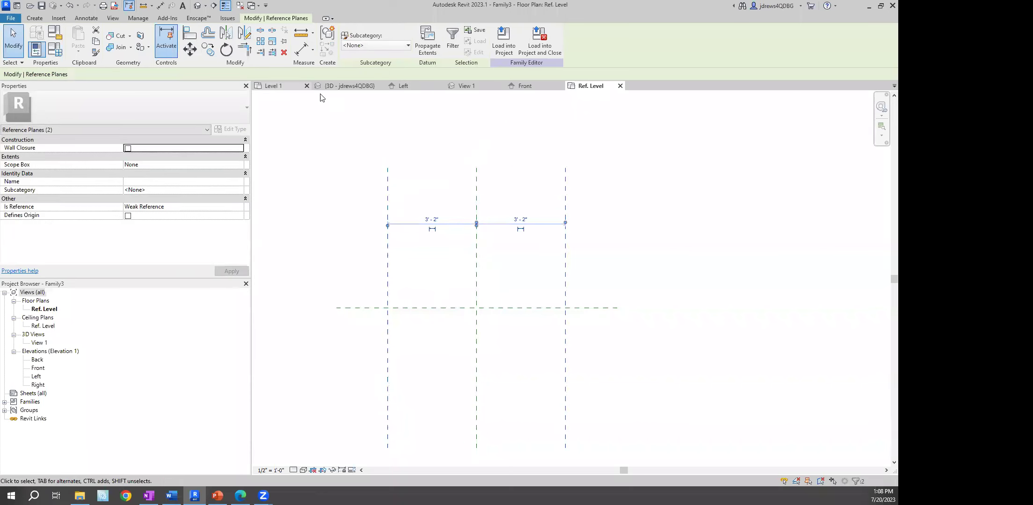
key("o")
key("f")
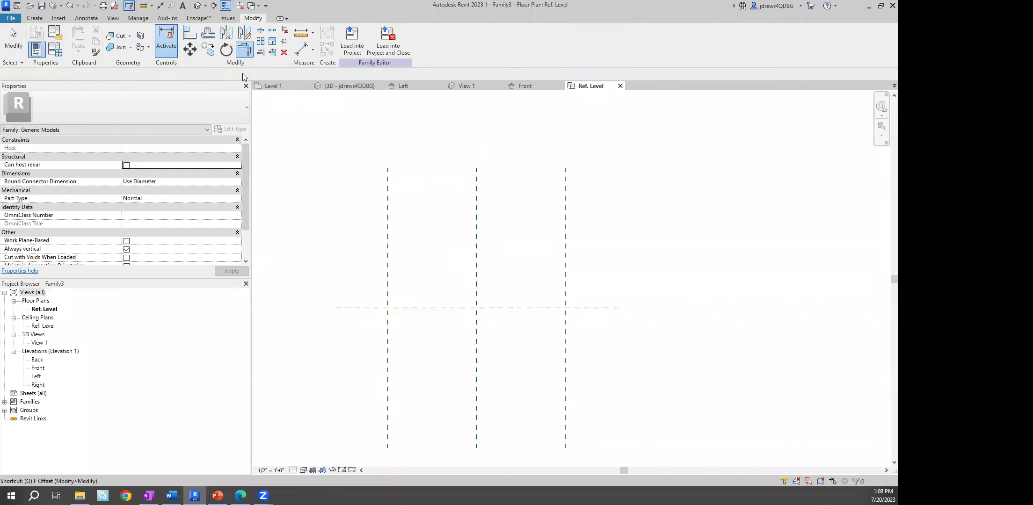
Rotate-copy both vertical planes by 90° to create the horizontal pair
left_click(388, 196)
left_click(565, 199, "ctrl")
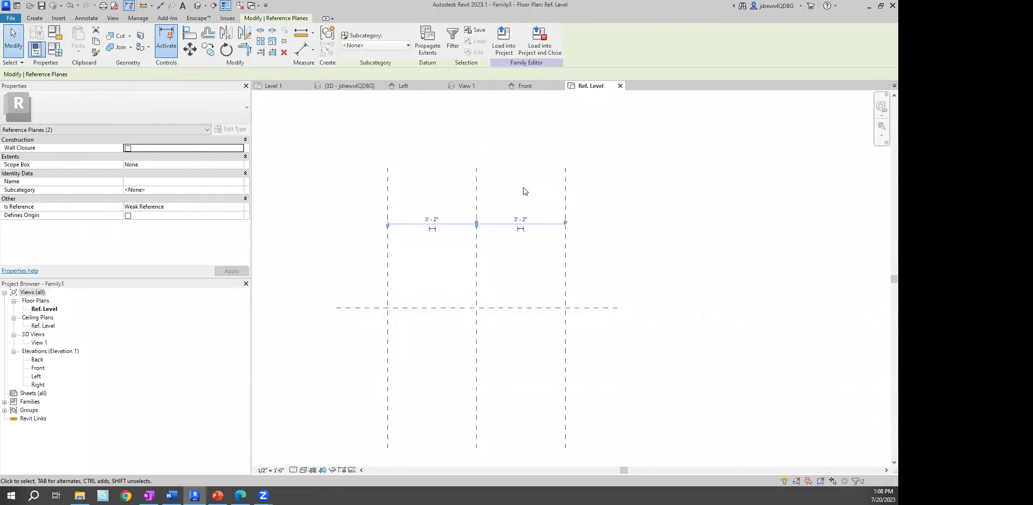
key("o")
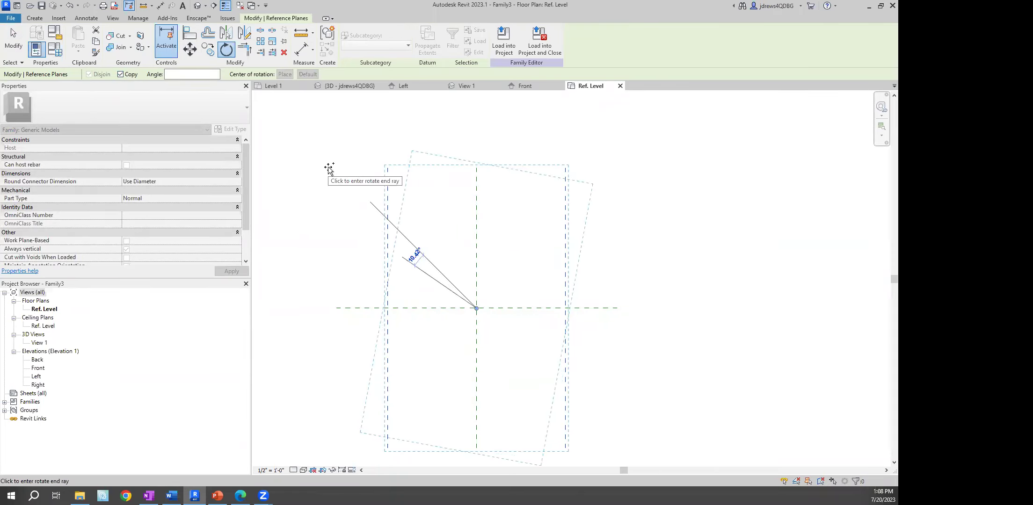
type("90")
key("Return")
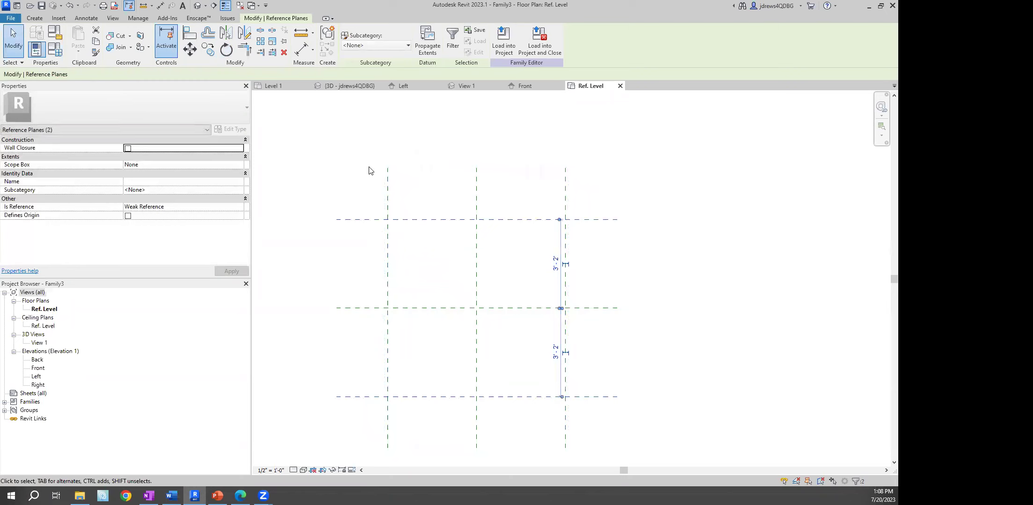
left_click(352, 140)
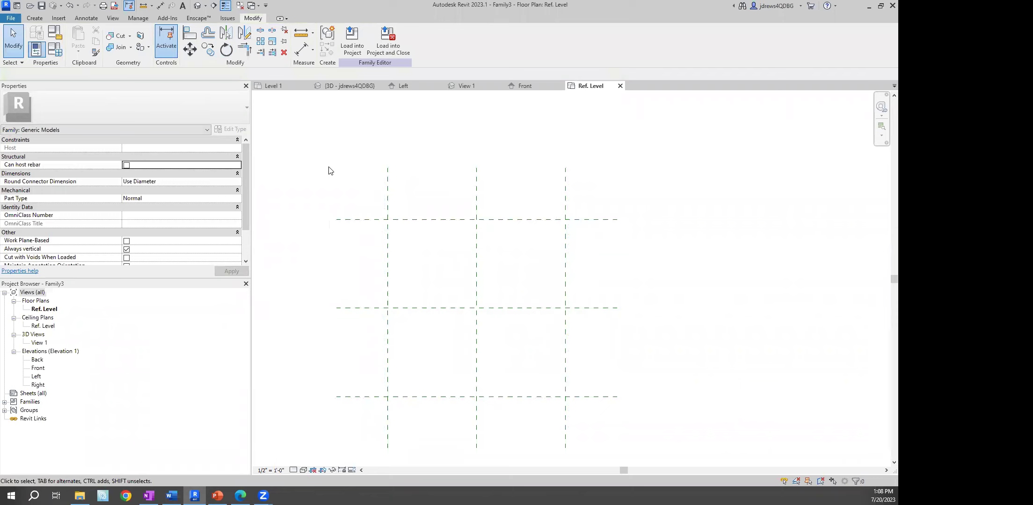
Check the names of the vertical and horizontal centre reference planes
middle_click_drag(444, 197, 418, 157)
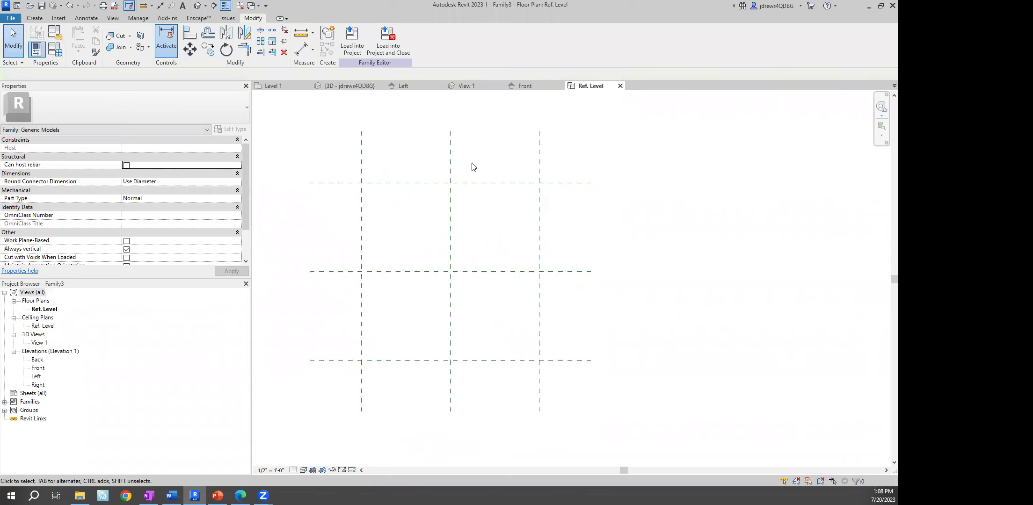
left_click(450, 149)
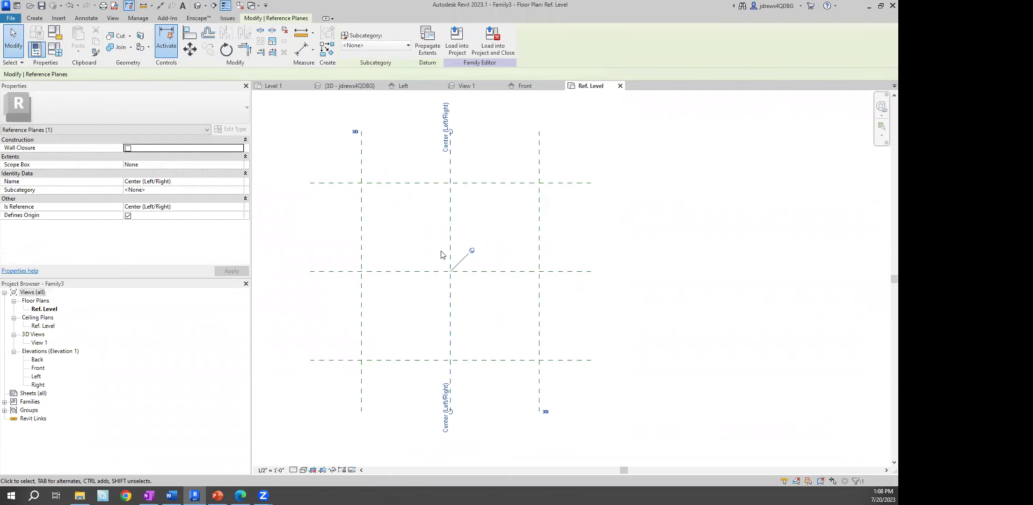
left_click(417, 272)
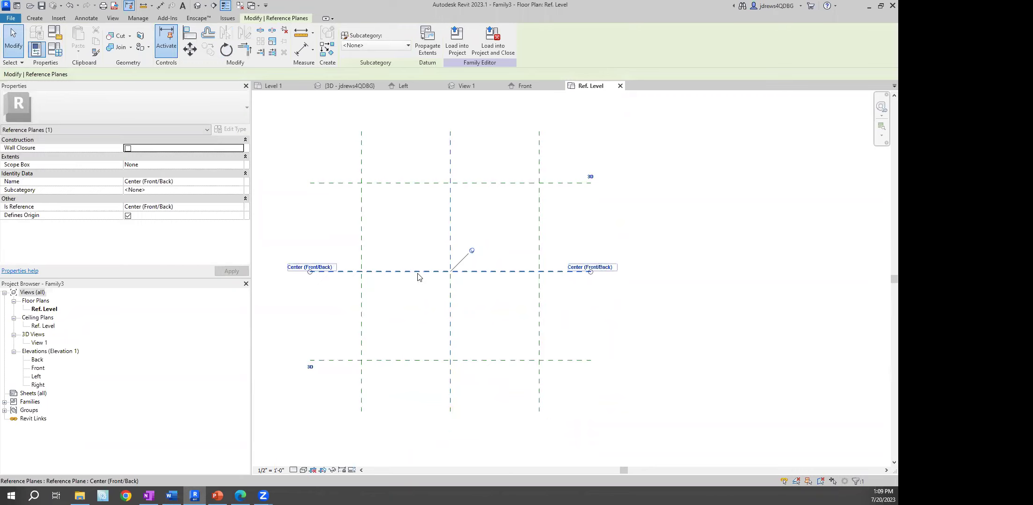
left_click(450, 233)
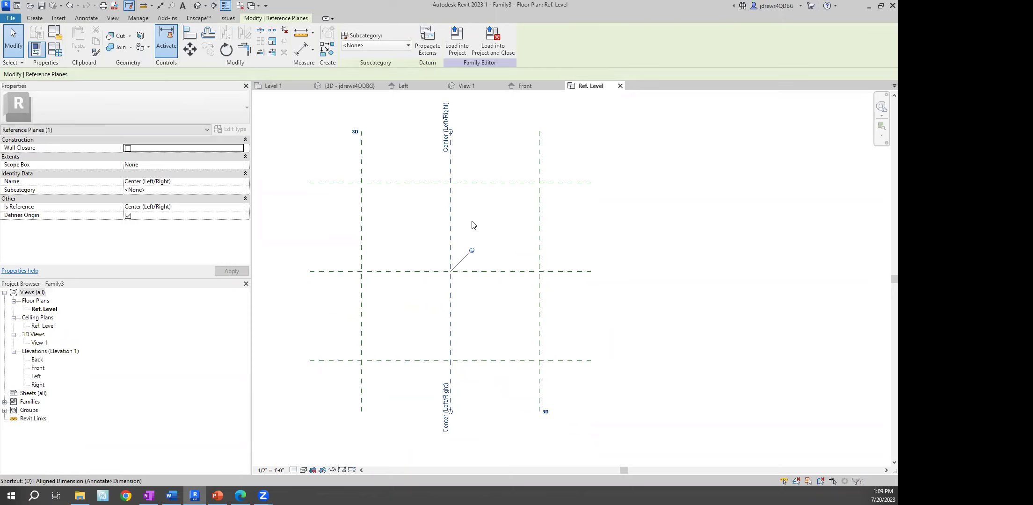
Place aligned dimension strings across the three vertical and three horizontal planes
key("d")
key("i")
left_click(361, 169)
left_click(451, 168)
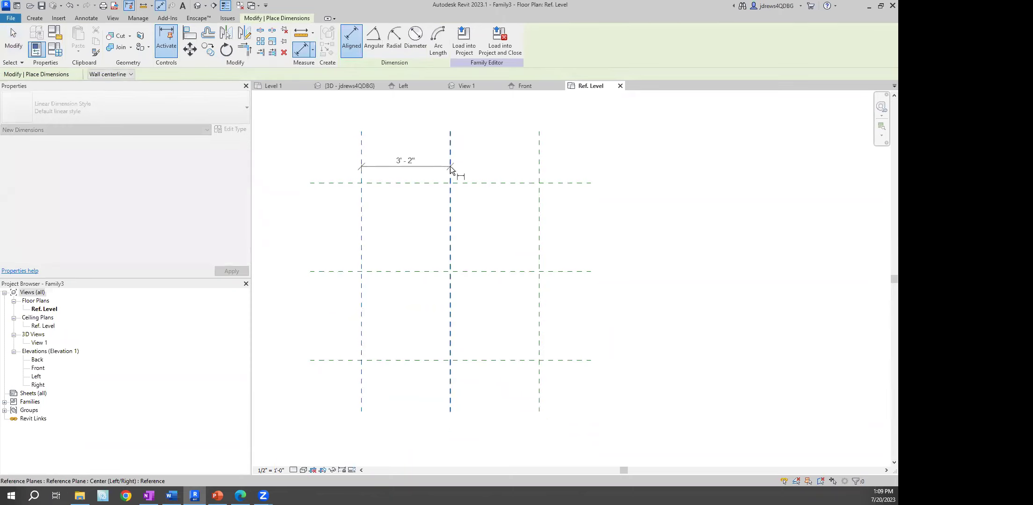
left_click(539, 167)
left_click(529, 169)
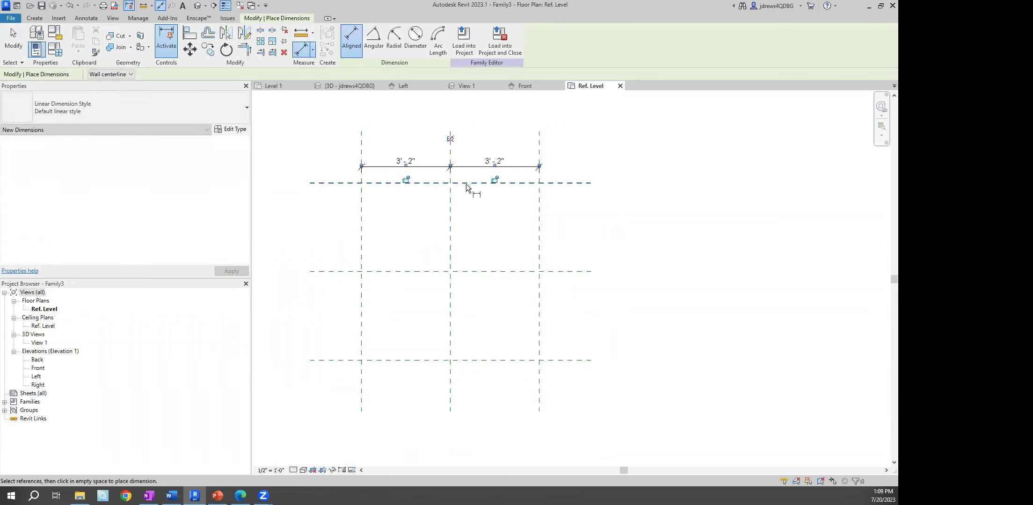
left_click(346, 183)
left_click(346, 272)
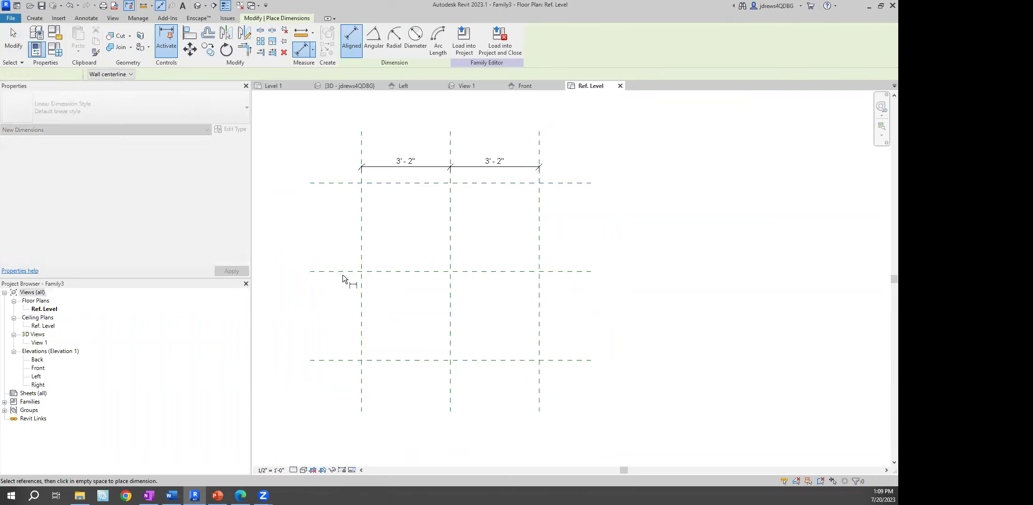
left_click(341, 202)
left_click(346, 360)
left_click(336, 333)
key("Escape")
key("Escape")
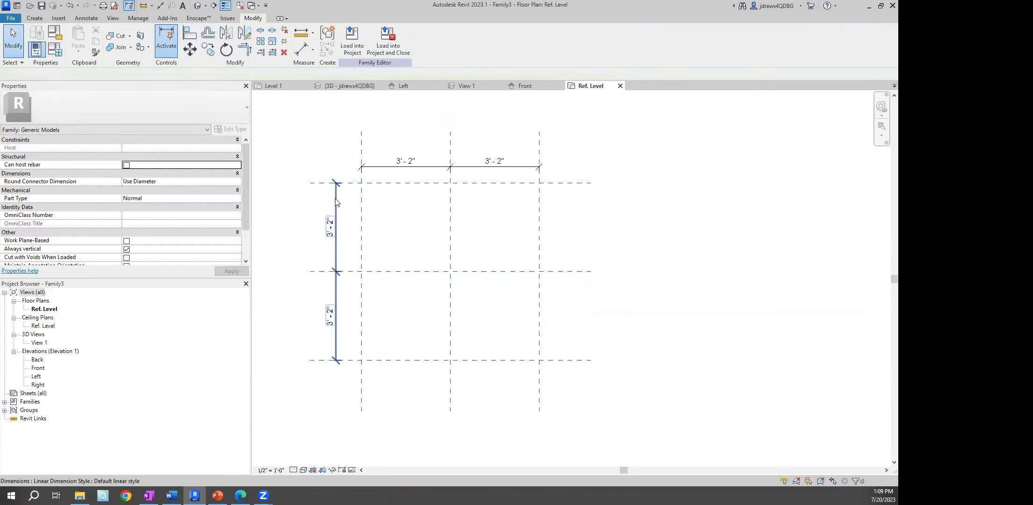
Set both dimension strings to EQ
left_click(335, 206)
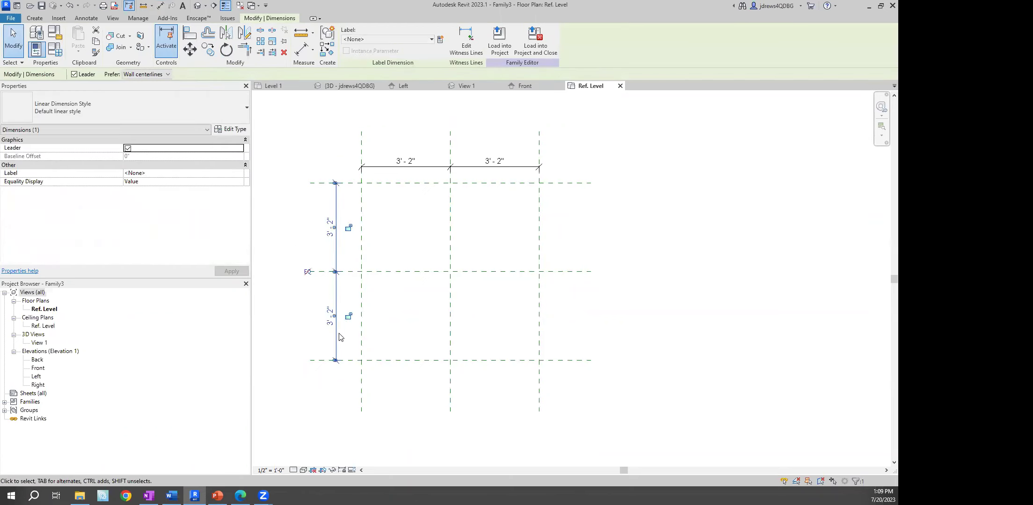
left_click(308, 274)
left_click(405, 174)
left_click(451, 146)
left_click(418, 134)
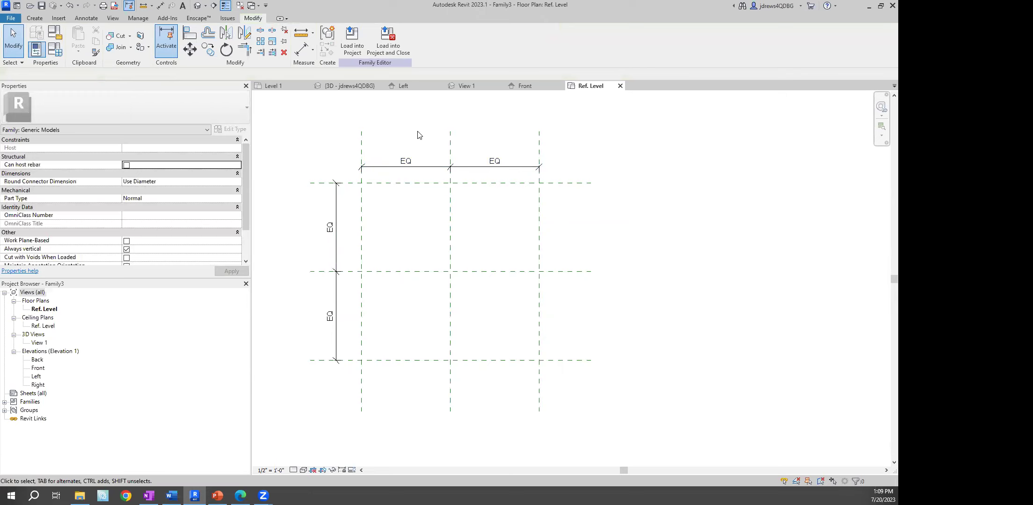
Add 6'-4" overall width and length dimensions and select the top one
key("d")
key("i")
left_click(361, 146)
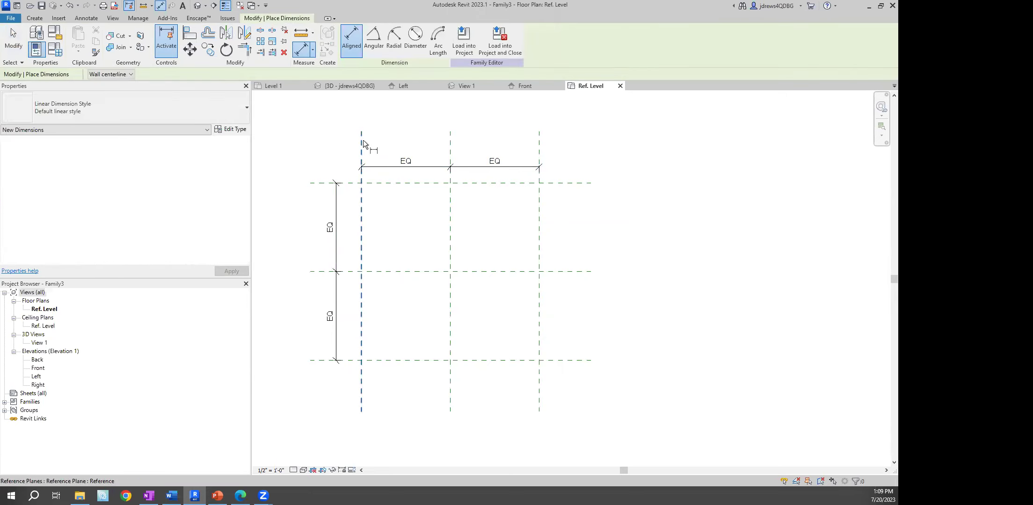
left_click(539, 150)
left_click(538, 143)
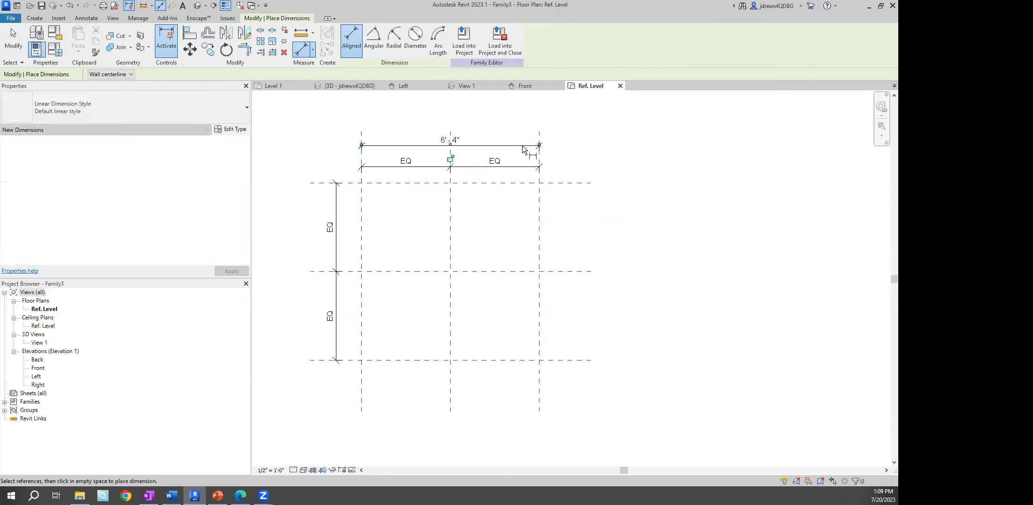
left_click(356, 182)
left_click(356, 360)
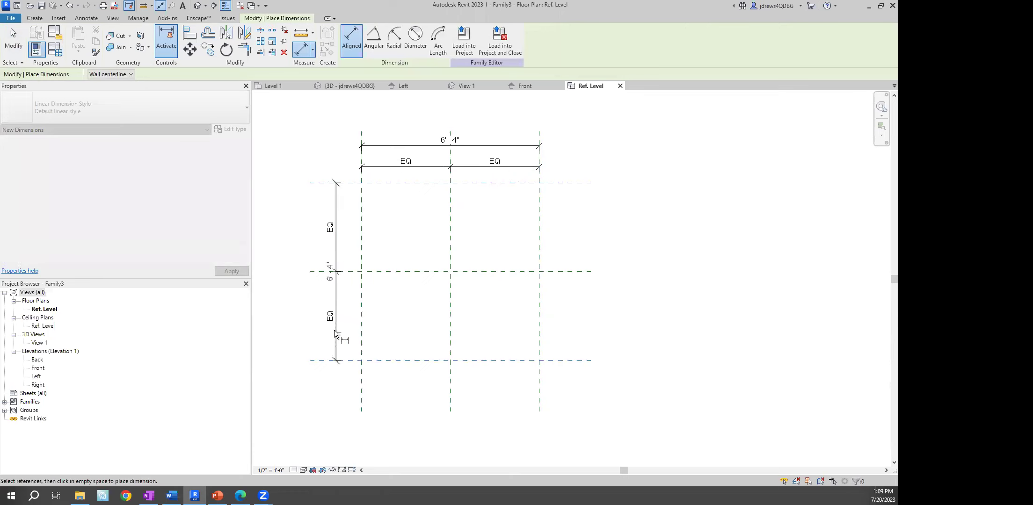
left_click(316, 304)
key("Escape")
key("Escape")
left_click(456, 146)
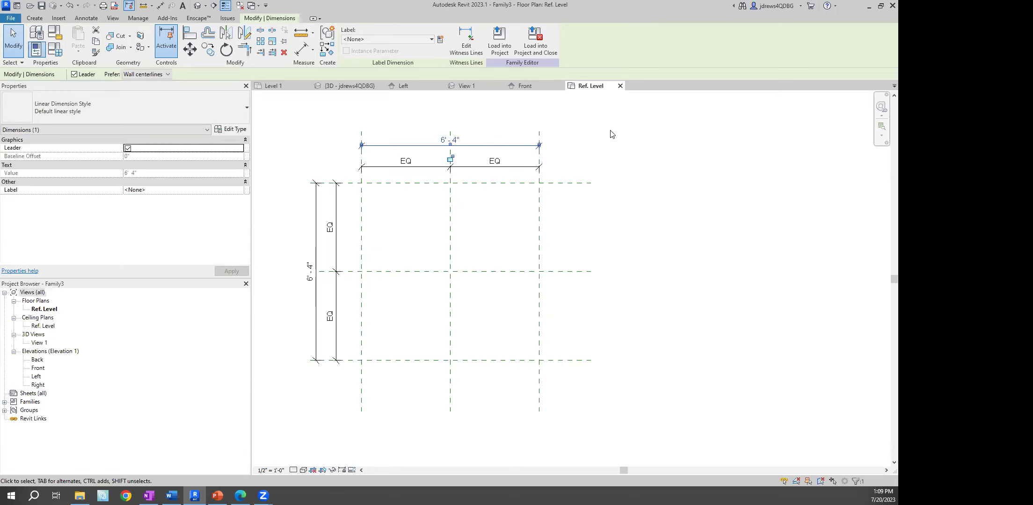
Label the top overall dimension with a new Width parameter
left_click(441, 42)
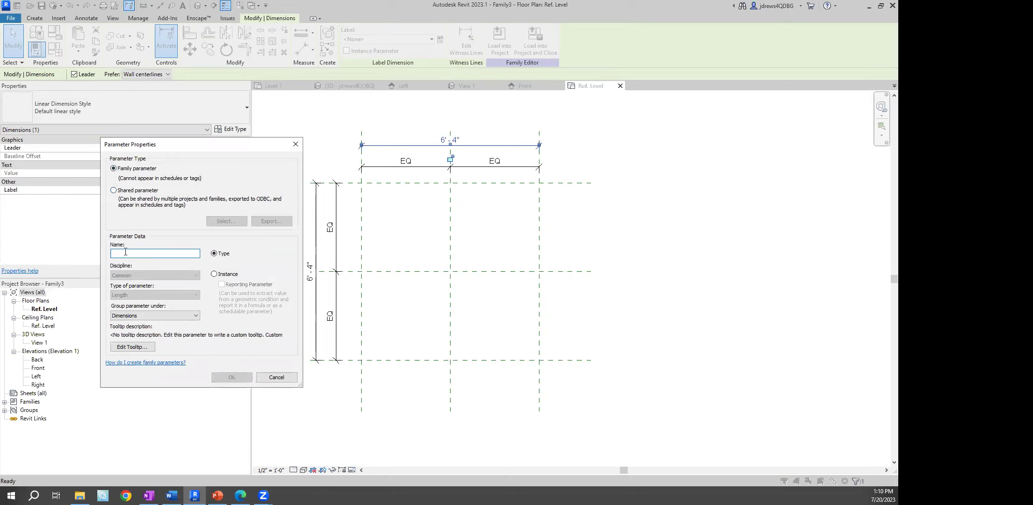
type("if")
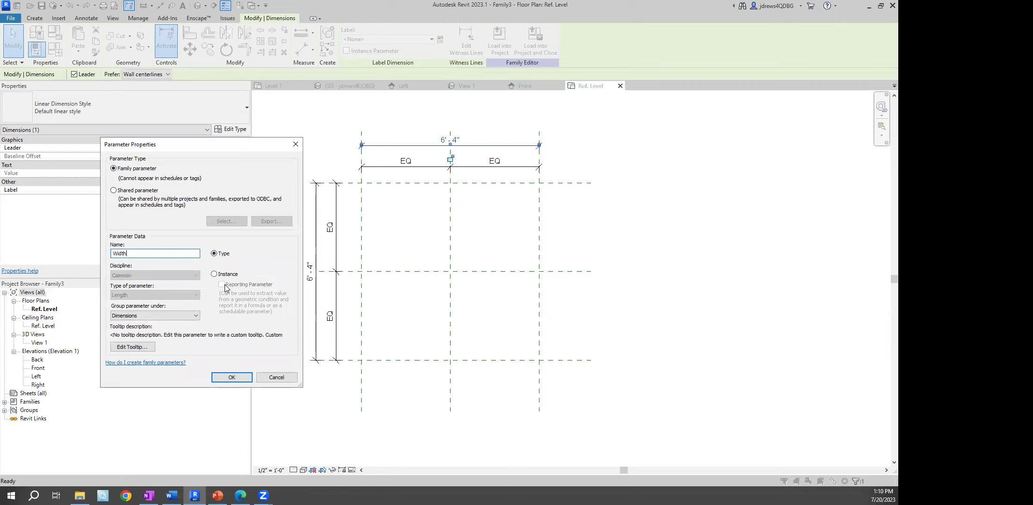
left_click(231, 377)
left_click(261, 353)
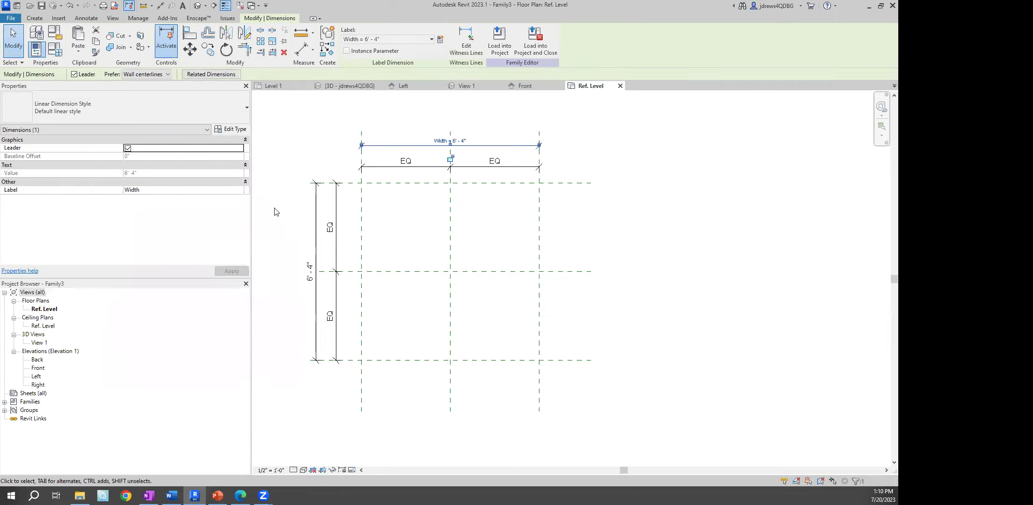
Label the vertical overall dimension with a new Length parameter
left_click(315, 226)
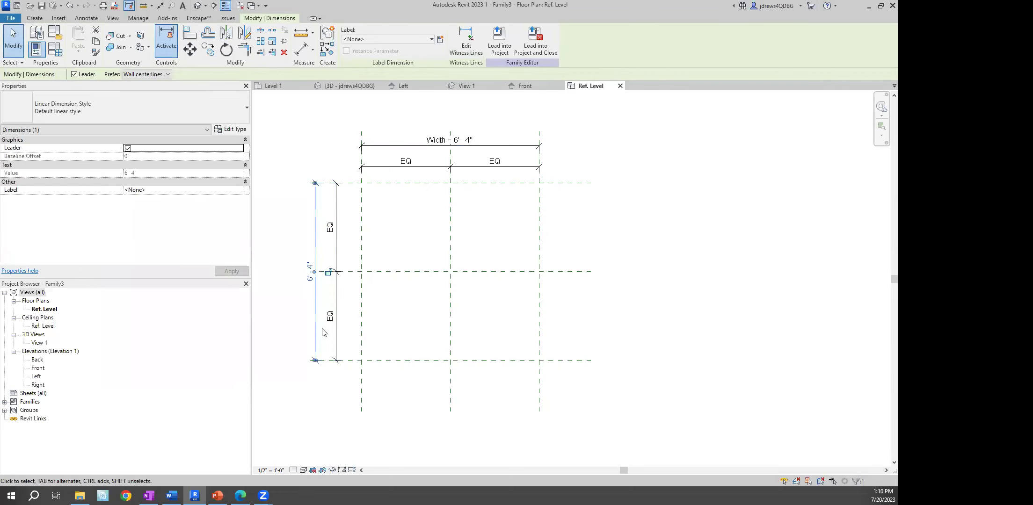
left_click(439, 38)
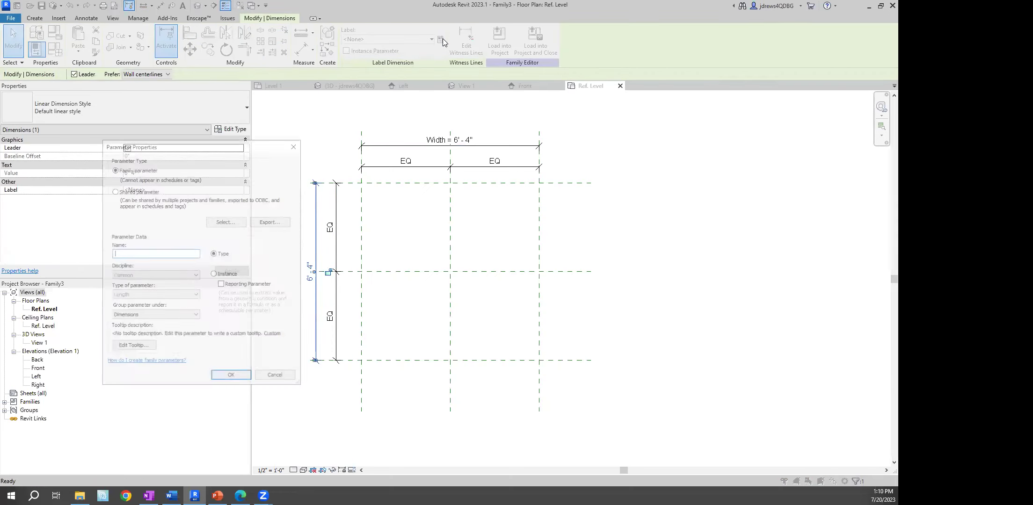
type("Length")
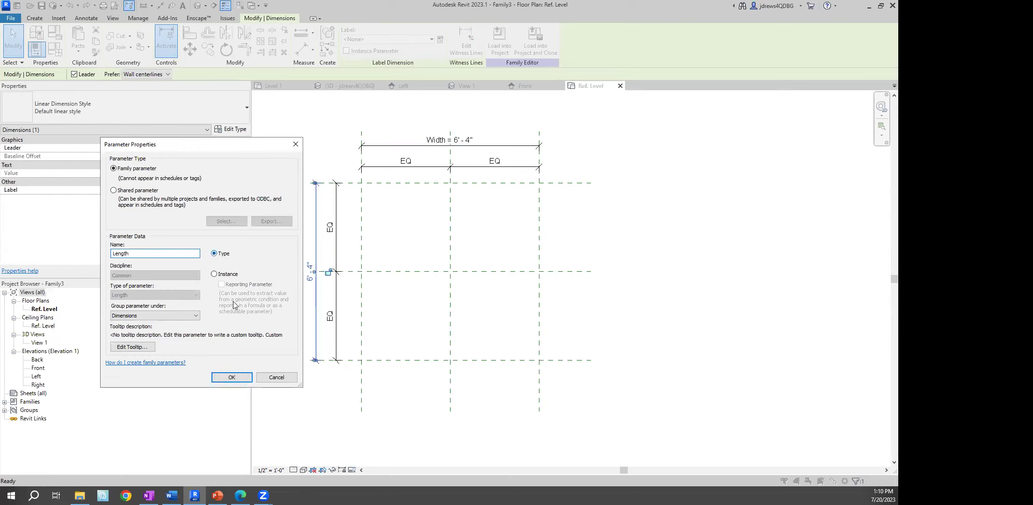
left_click(232, 378)
key("Escape")
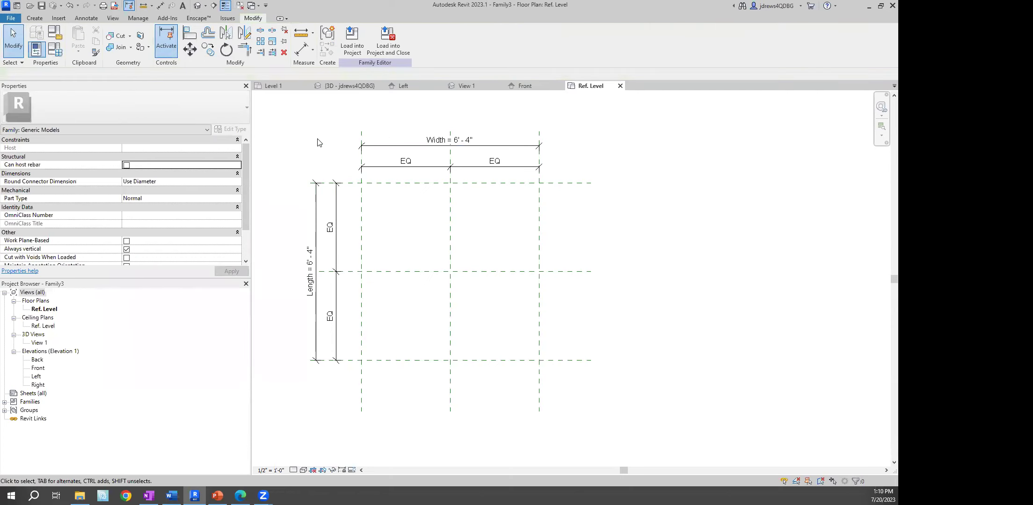
In the Front elevation, draw a horizontal reference plane above the reference level
double_click(37, 369)
key("r")
key("p")
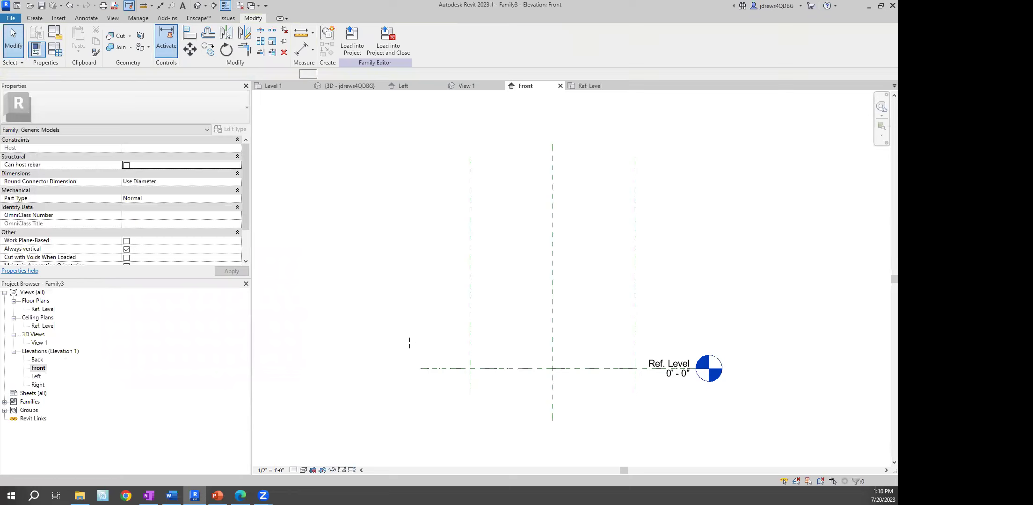
left_click(419, 284)
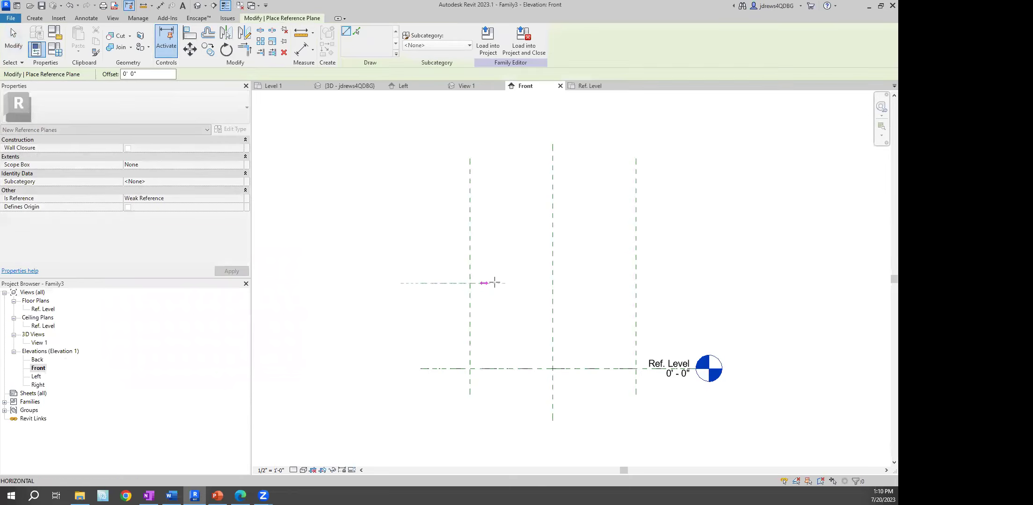
left_click(663, 283)
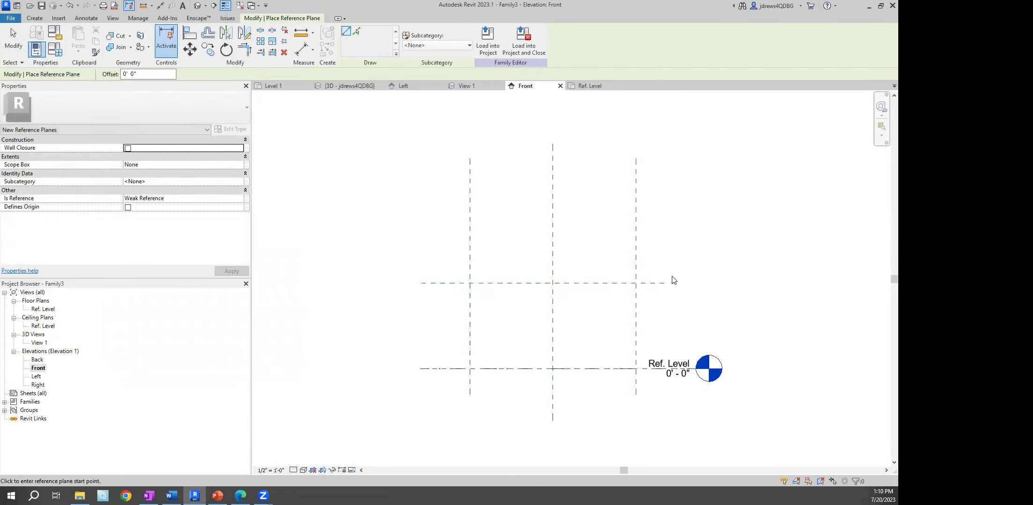
Dimension the new plane 3'-3" above Ref. Level, cancelling the parameter label
key("d")
key("i")
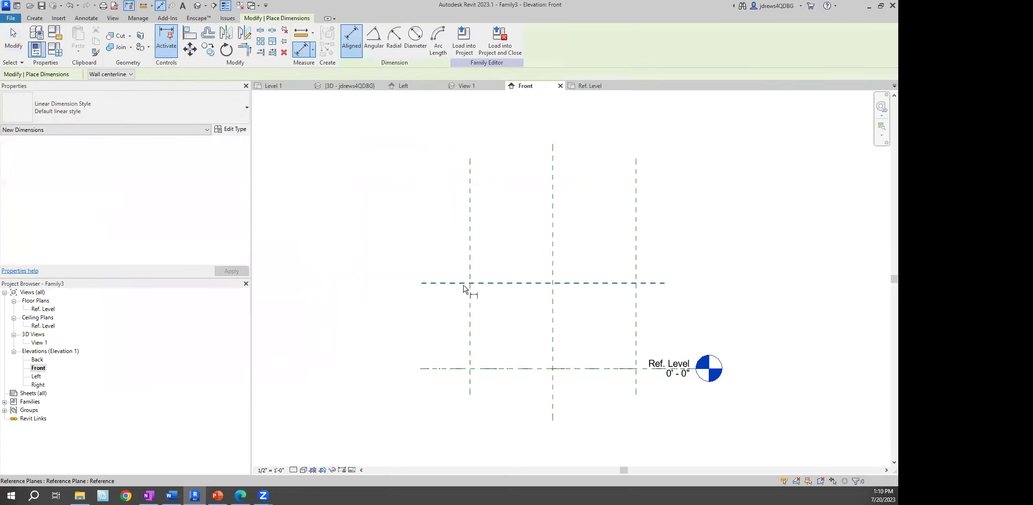
left_click(463, 287)
left_click(446, 369)
left_click(444, 333)
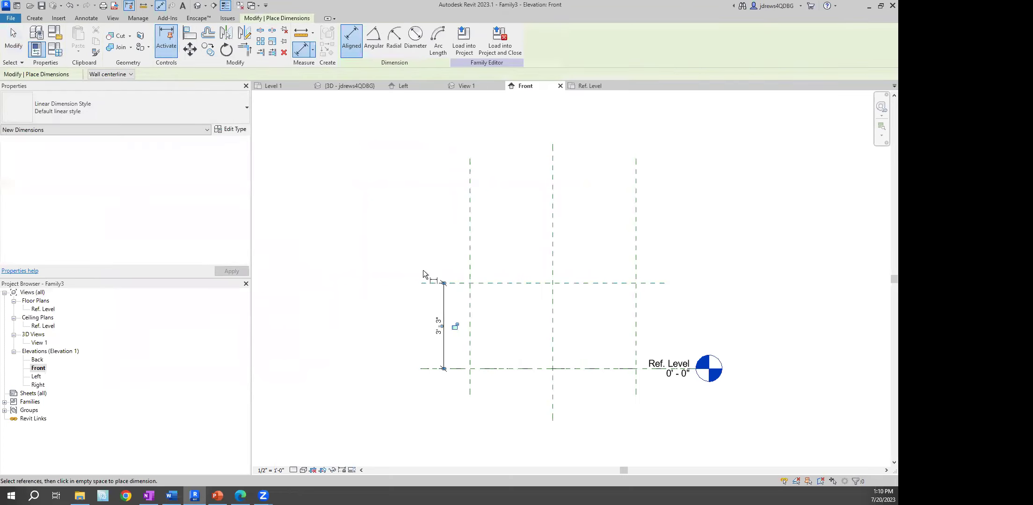
key("Escape")
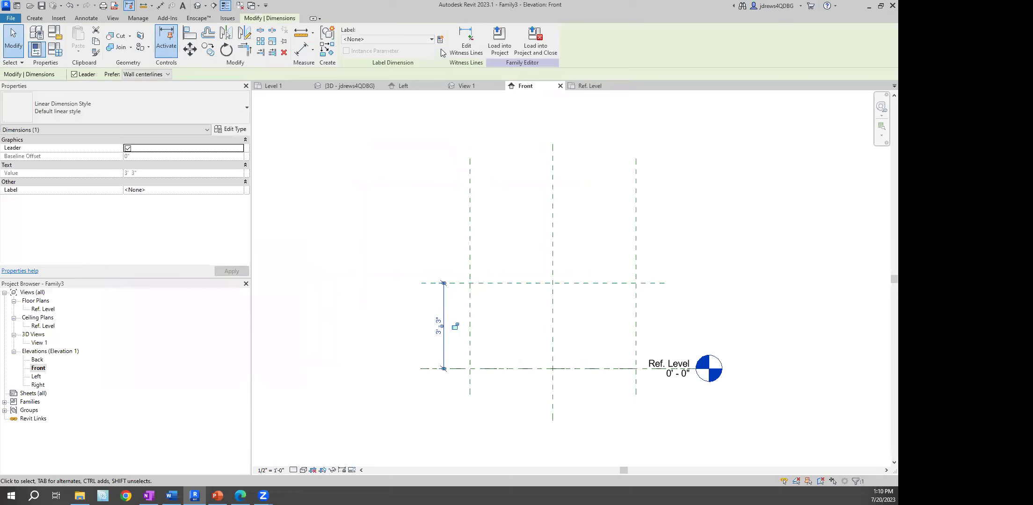
left_click(441, 40)
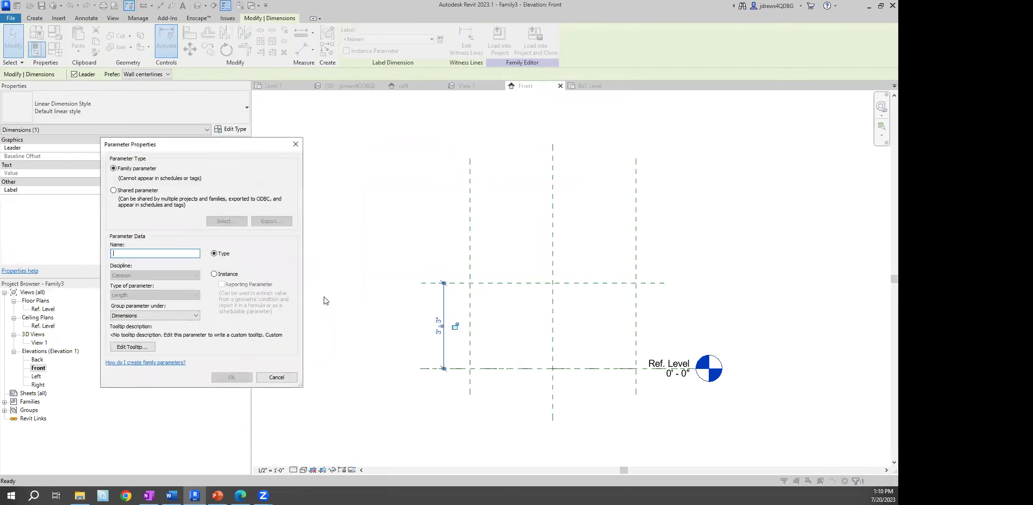
left_click(275, 376)
left_click(346, 215)
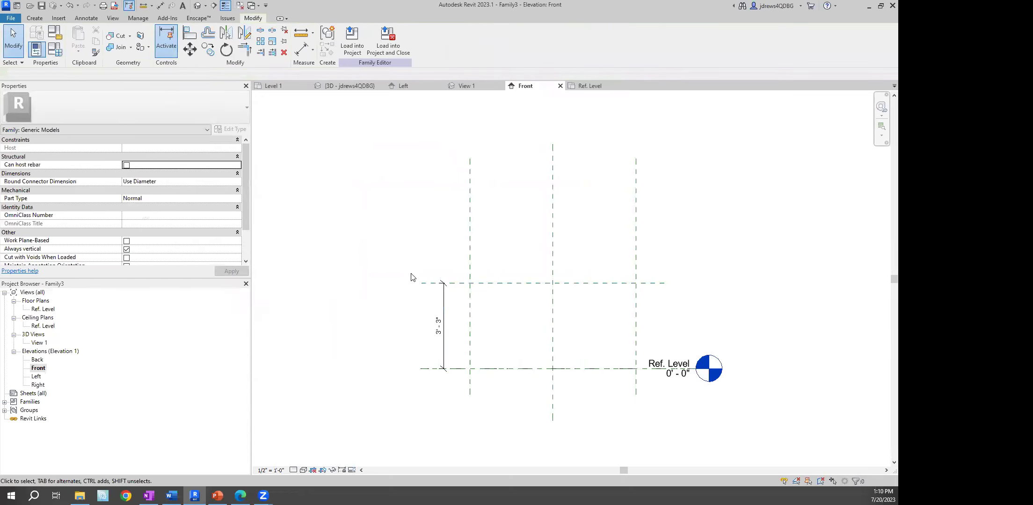
In Family Types, add Height as an instance Length parameter, then open the Ref. Level plan
left_click(60, 52)
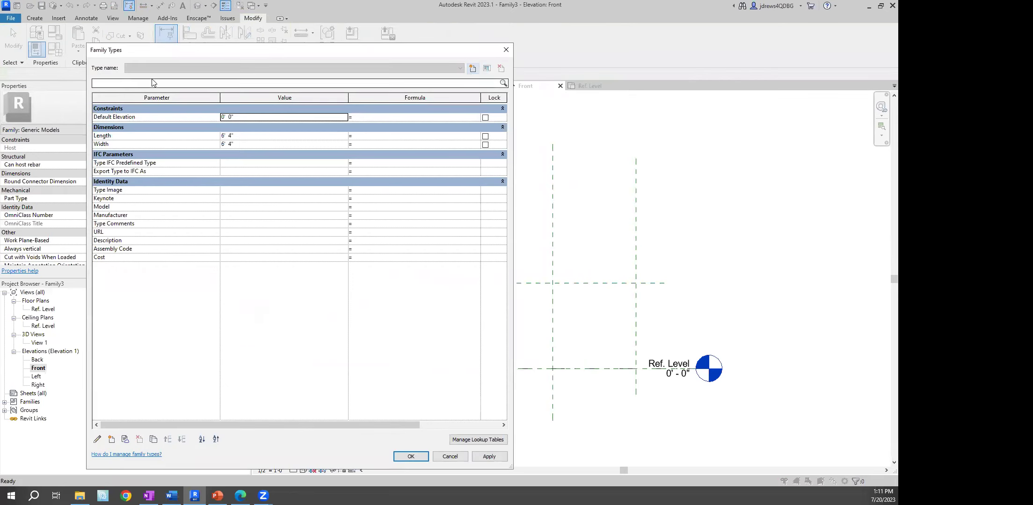
left_click(112, 440)
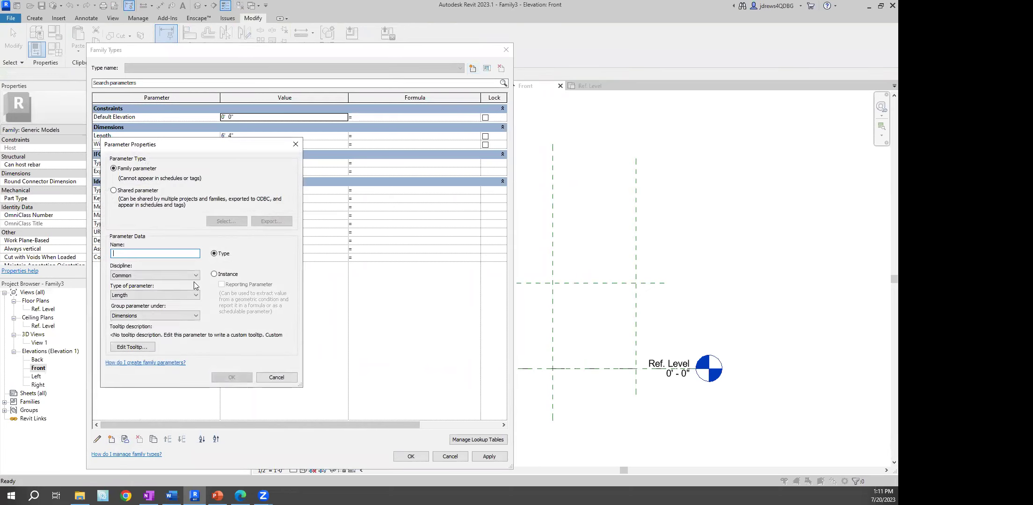
type("Height")
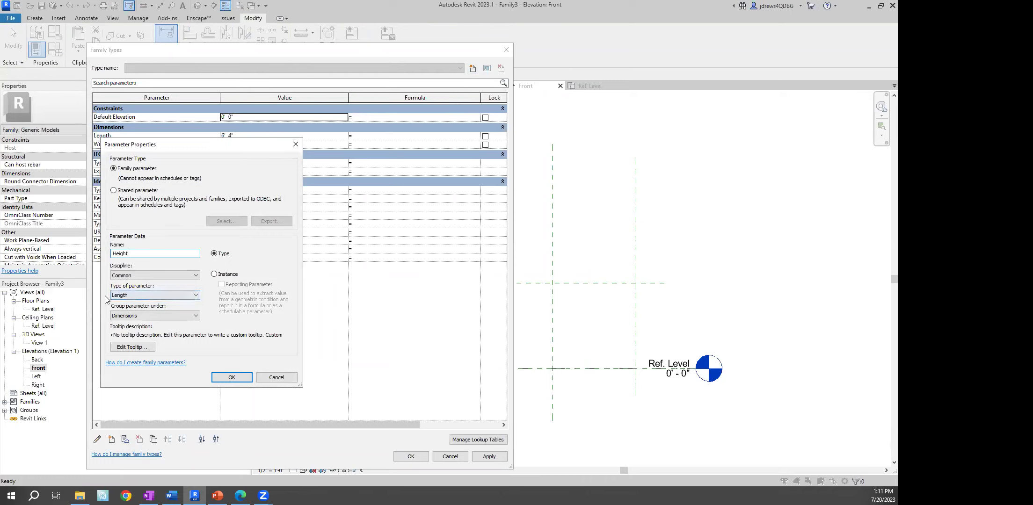
left_click(123, 298)
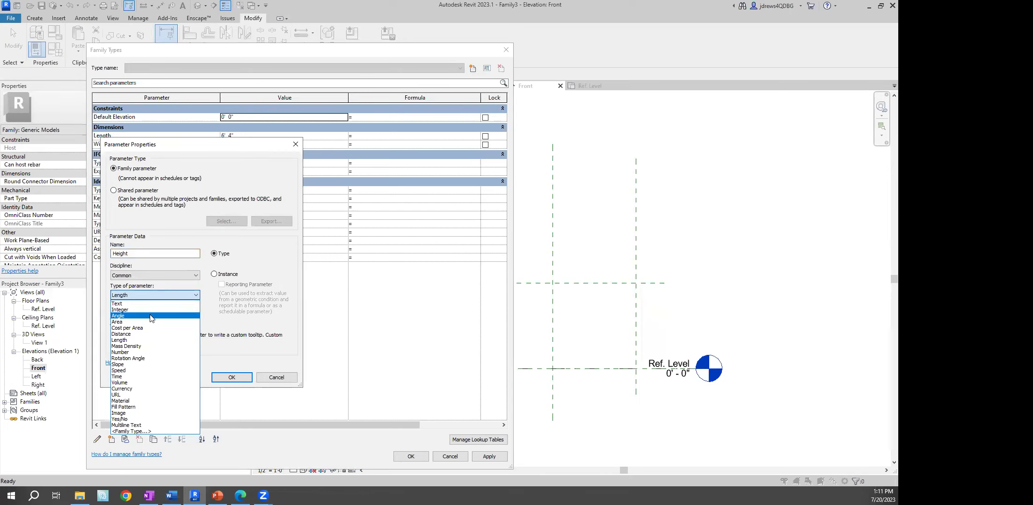
left_click(135, 340)
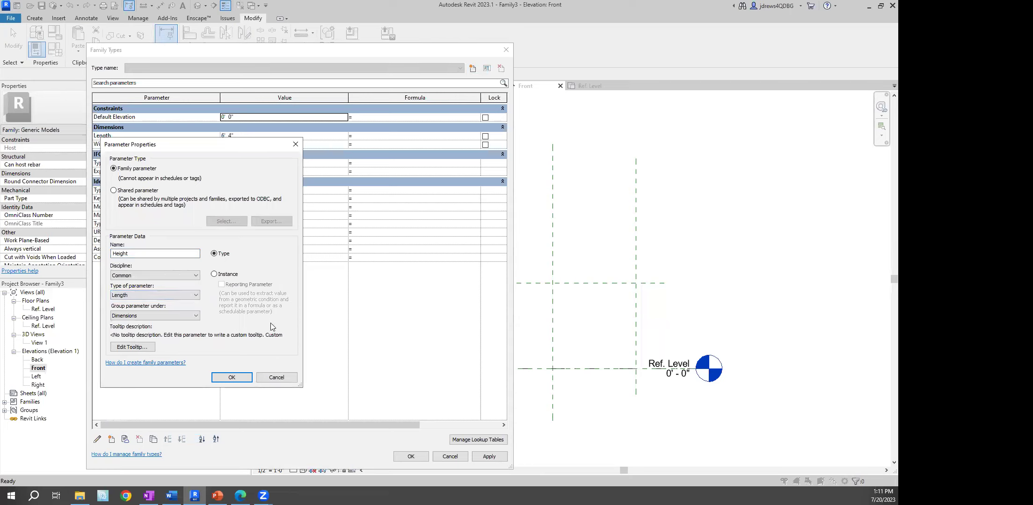
left_click(215, 274)
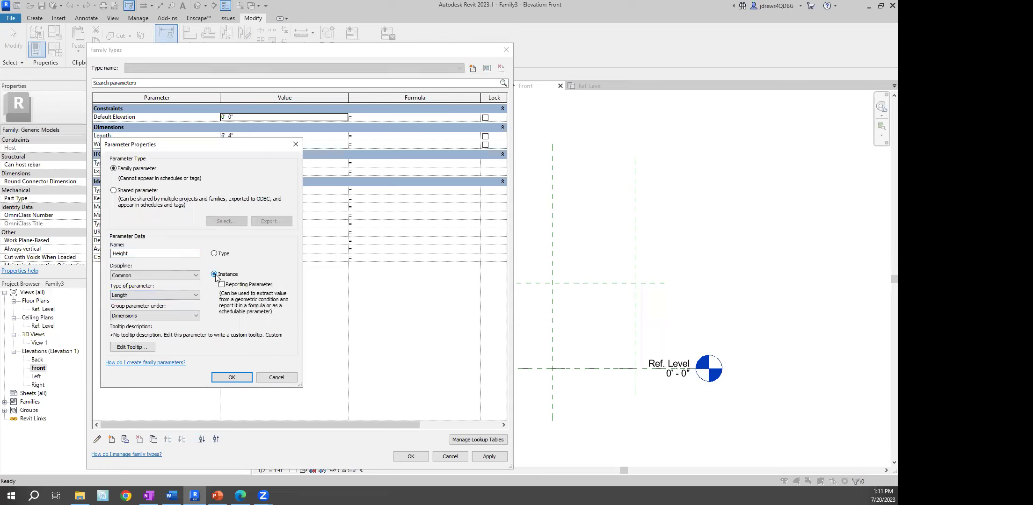
left_click(232, 378)
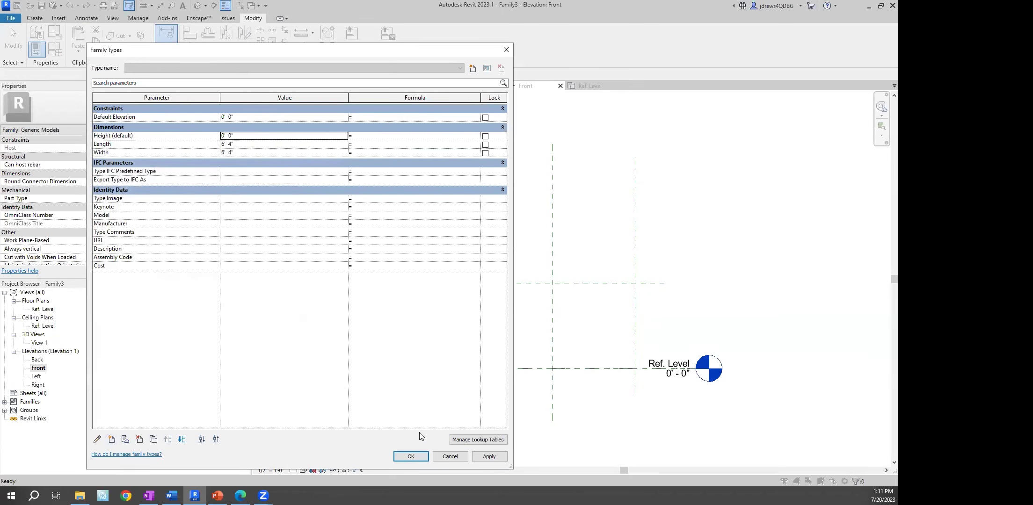
left_click(411, 457)
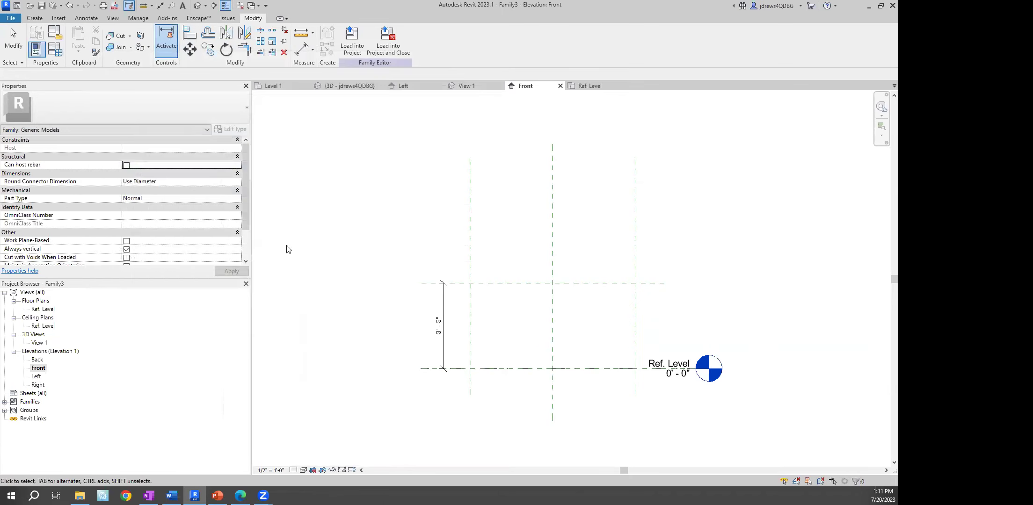
double_click(51, 310)
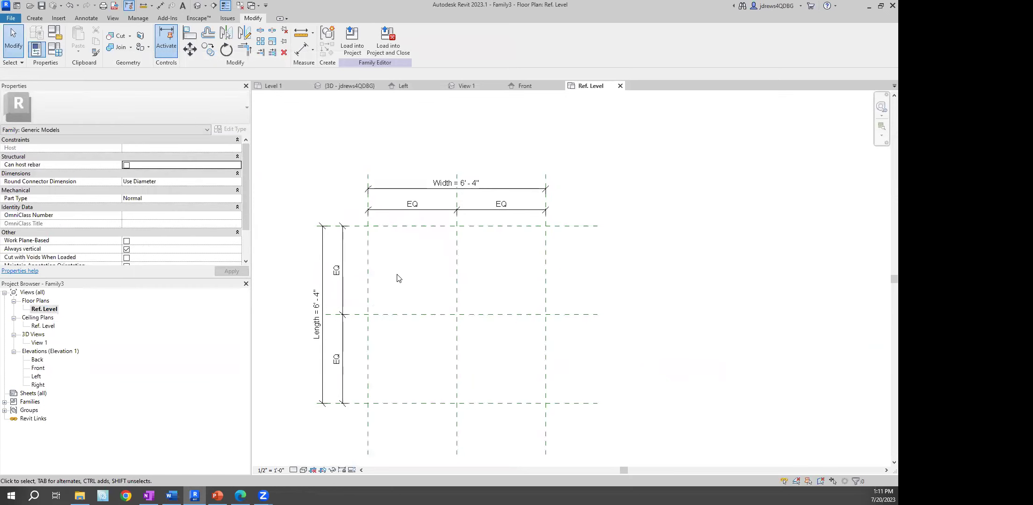
left_click(35, 18)
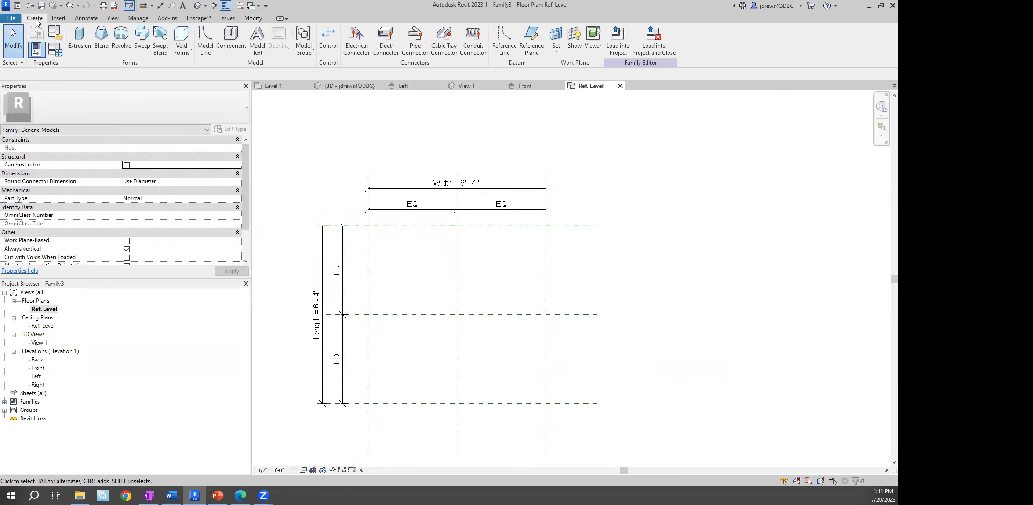
Start a solid extrusion and draw a rectangle sketch inside the reference-plane grid
left_click(81, 33)
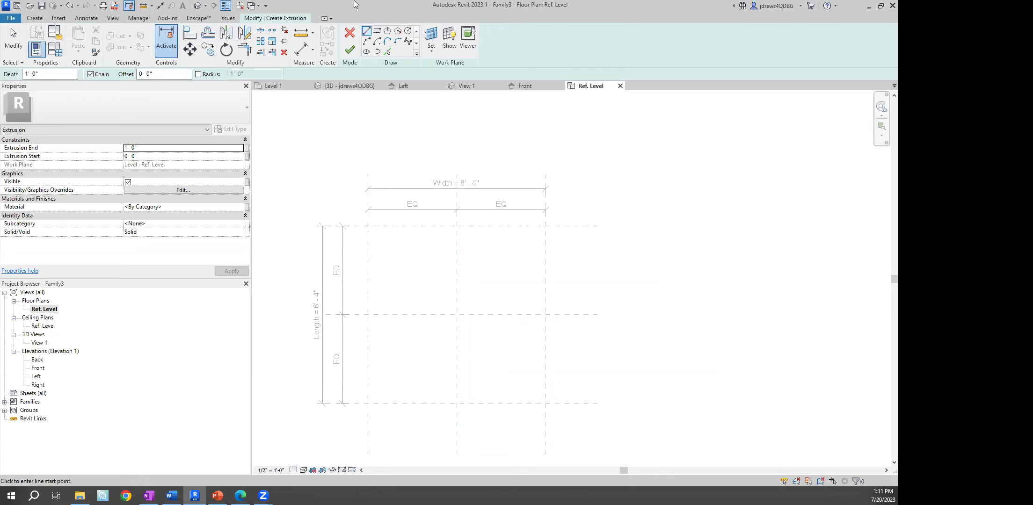
left_click(377, 31)
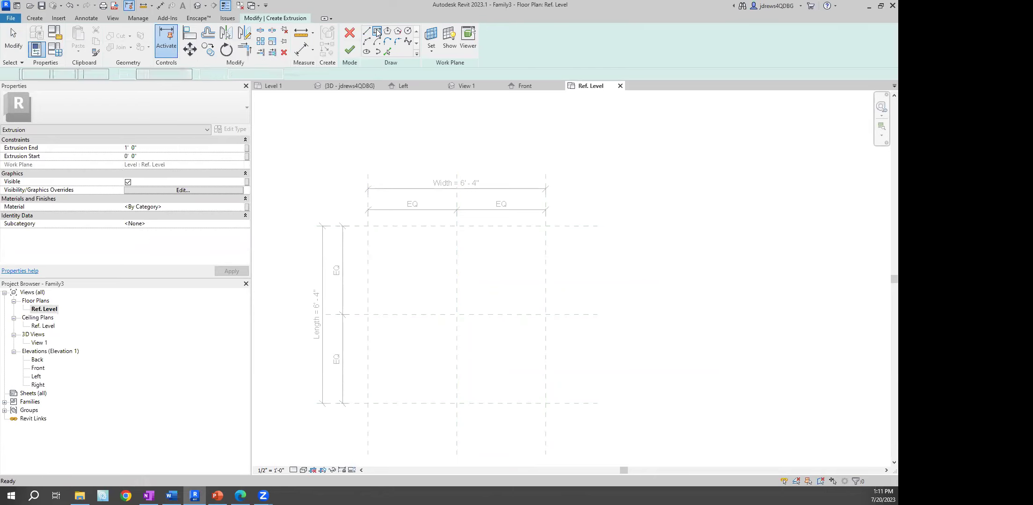
left_click(391, 251)
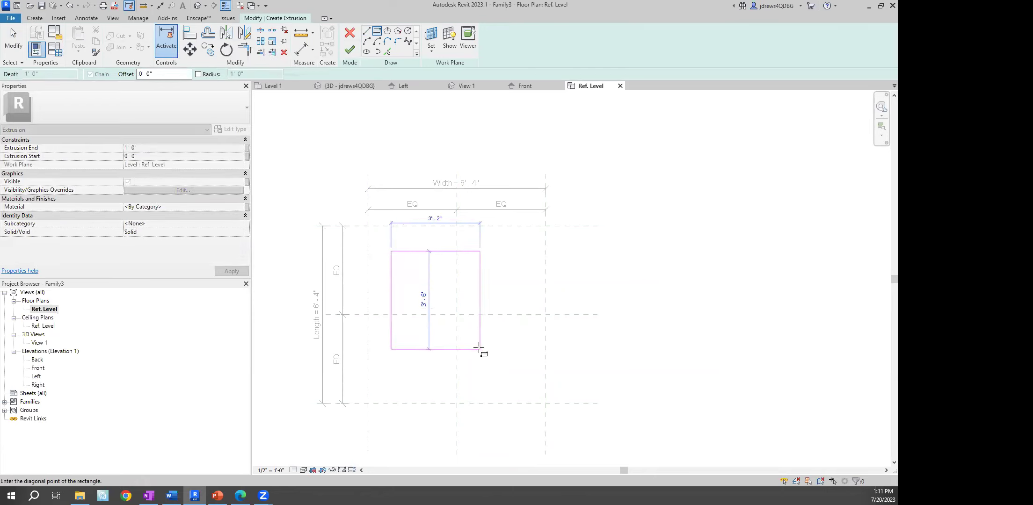
left_click(524, 384)
right_click(585, 283)
left_click(591, 287)
right_click(587, 283)
left_click(591, 288)
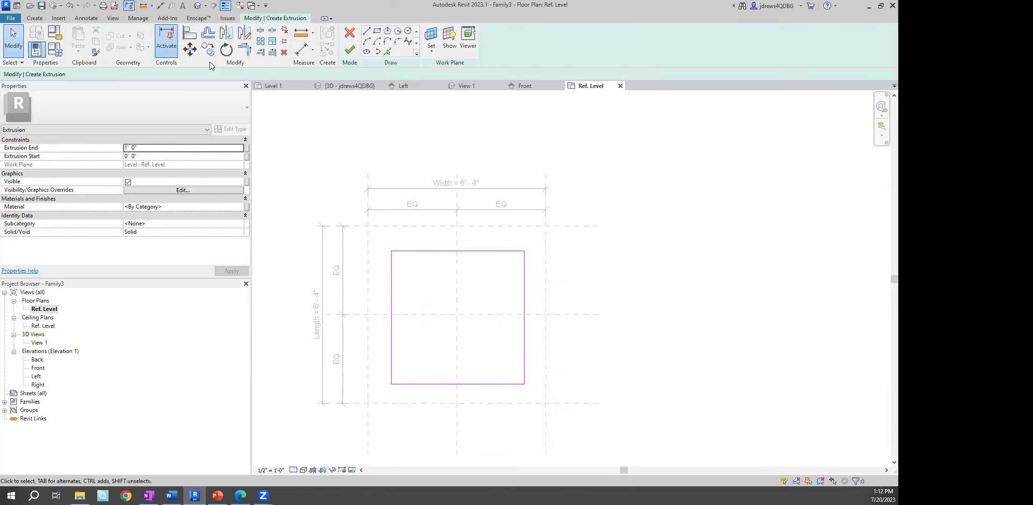
Align the rectangle's left edge to the left reference plane and lock it
left_click(190, 35)
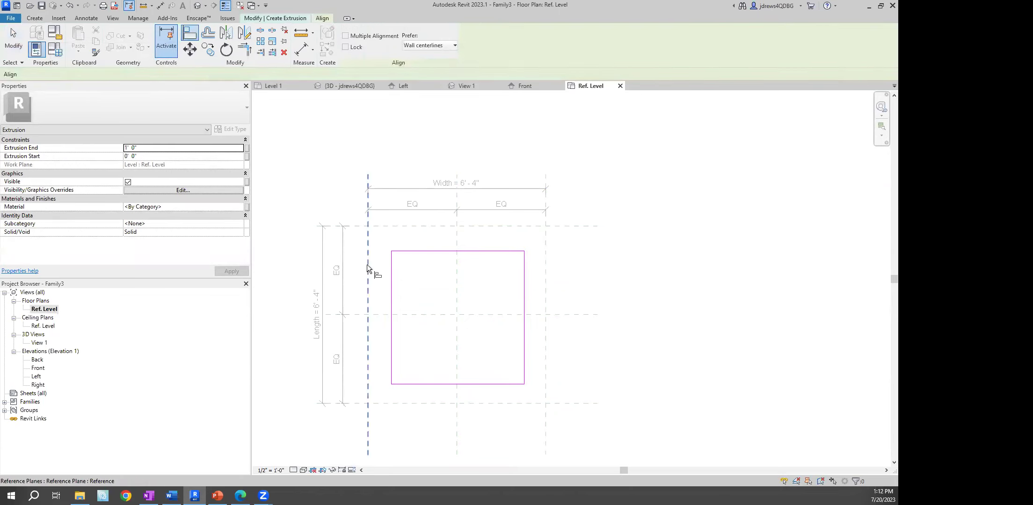
left_click(366, 252)
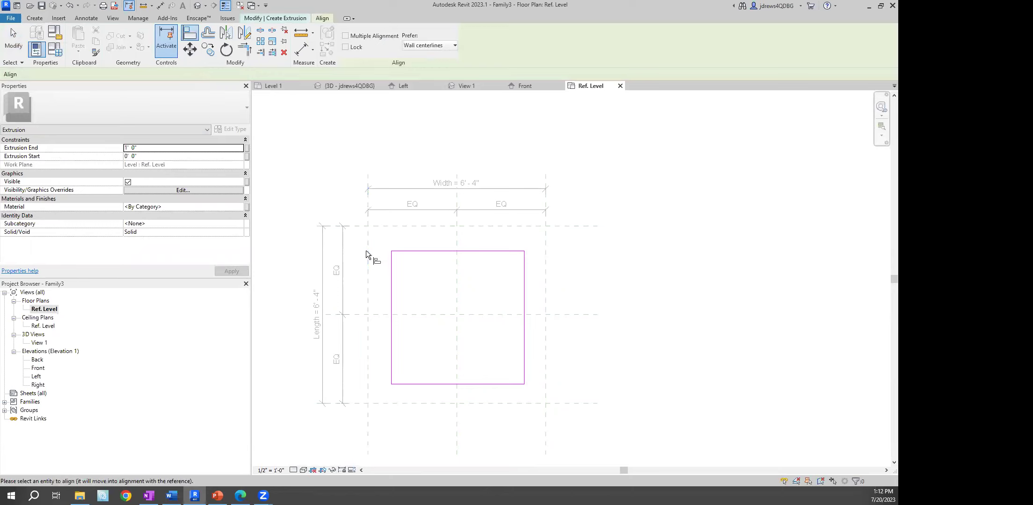
left_click(389, 278)
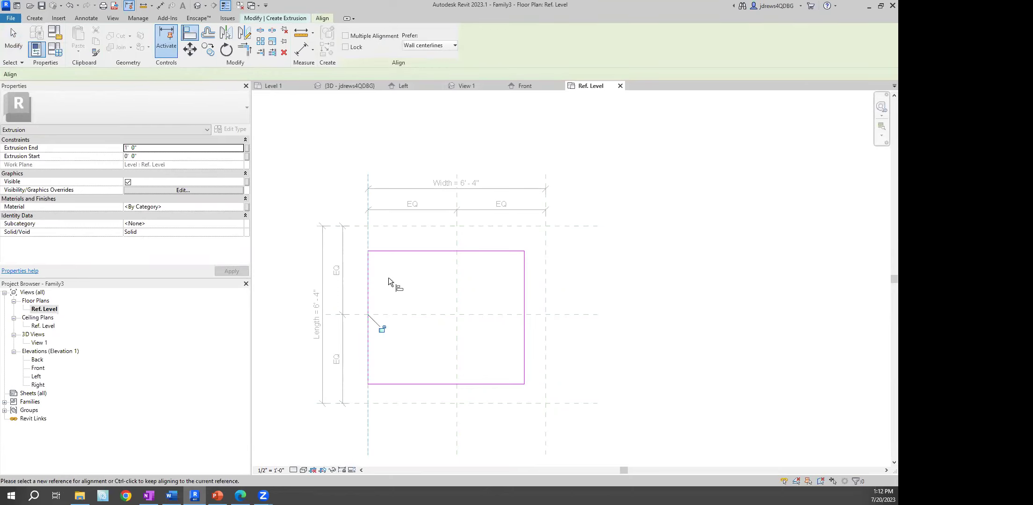
left_click(381, 329)
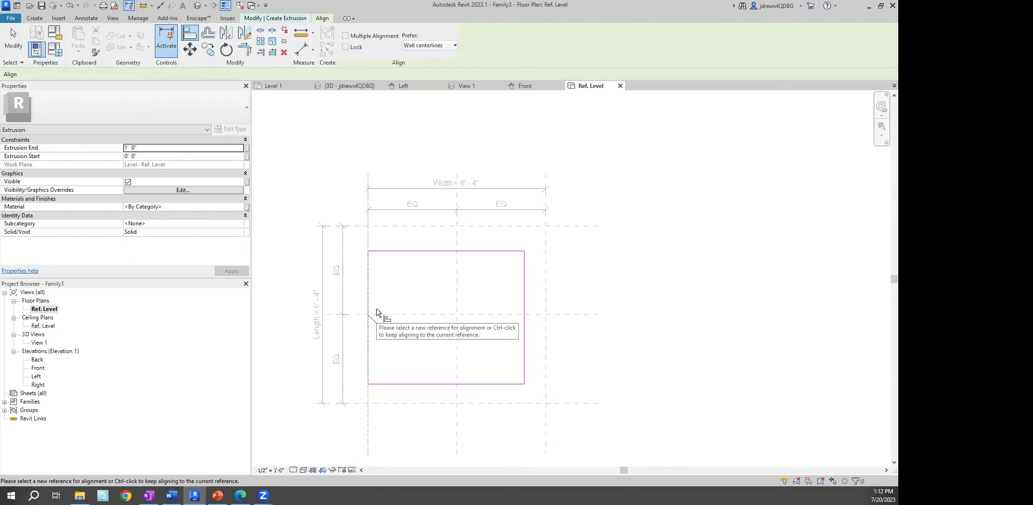
left_click(368, 237)
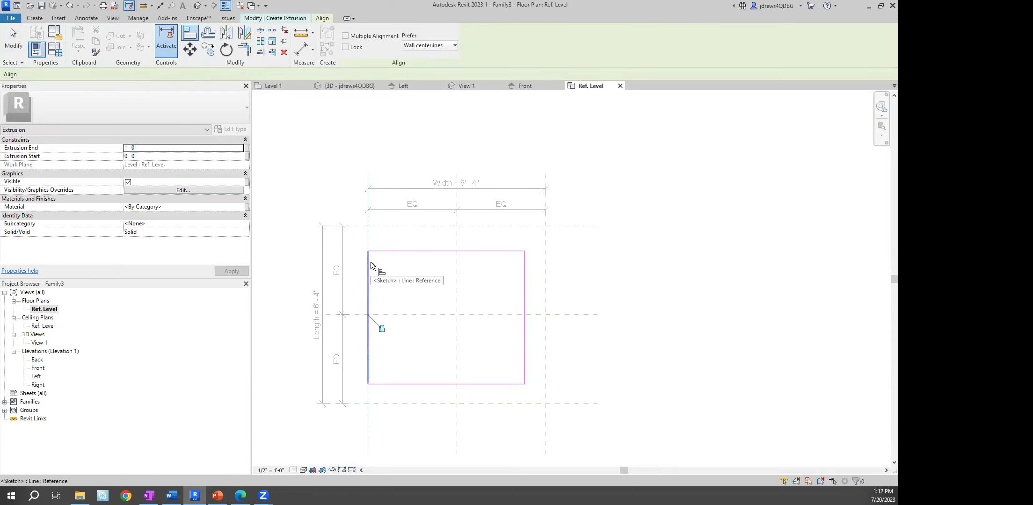
left_click(369, 276)
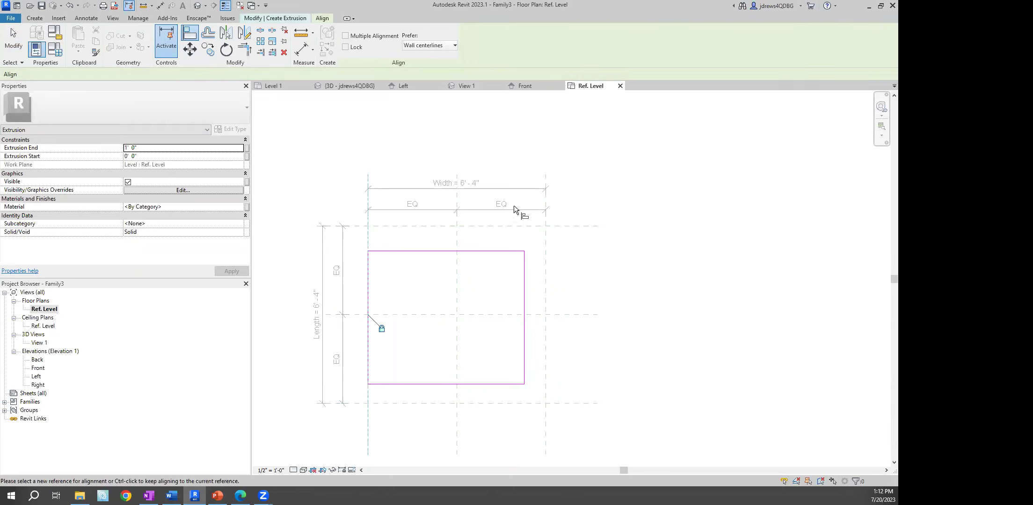
Align the bottom, right and top edges to their reference planes and finish the extrusion
left_click(399, 404)
left_click(421, 384)
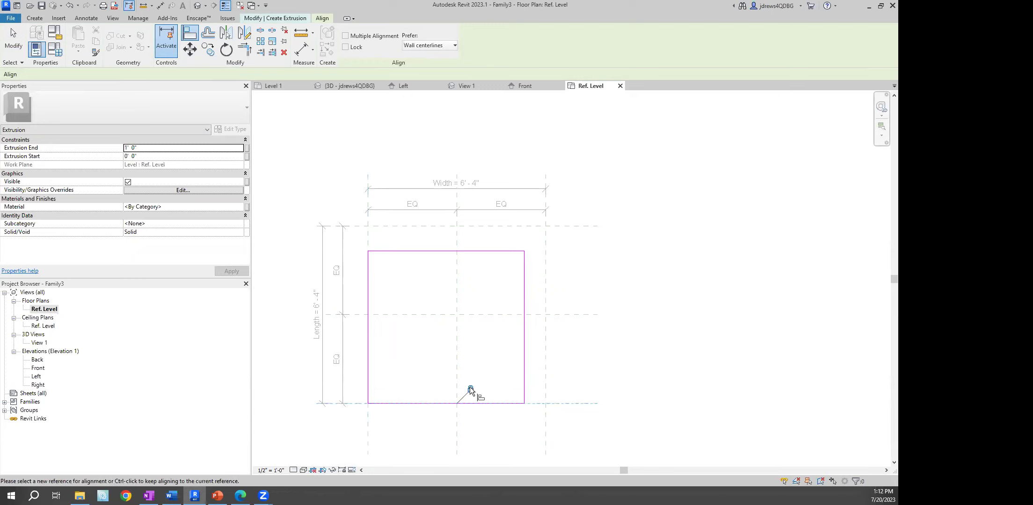
left_click(546, 361)
left_click(525, 358)
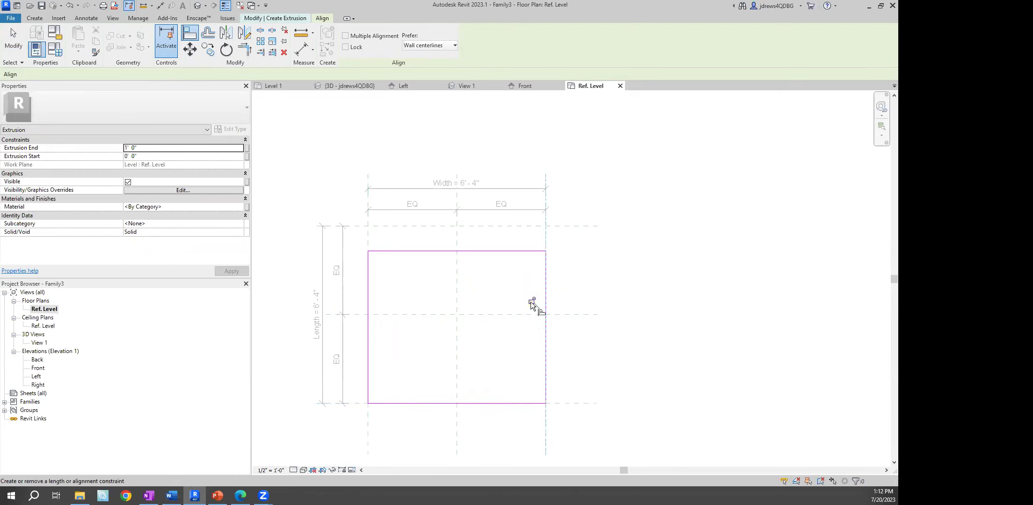
left_click(527, 226)
left_click(522, 251)
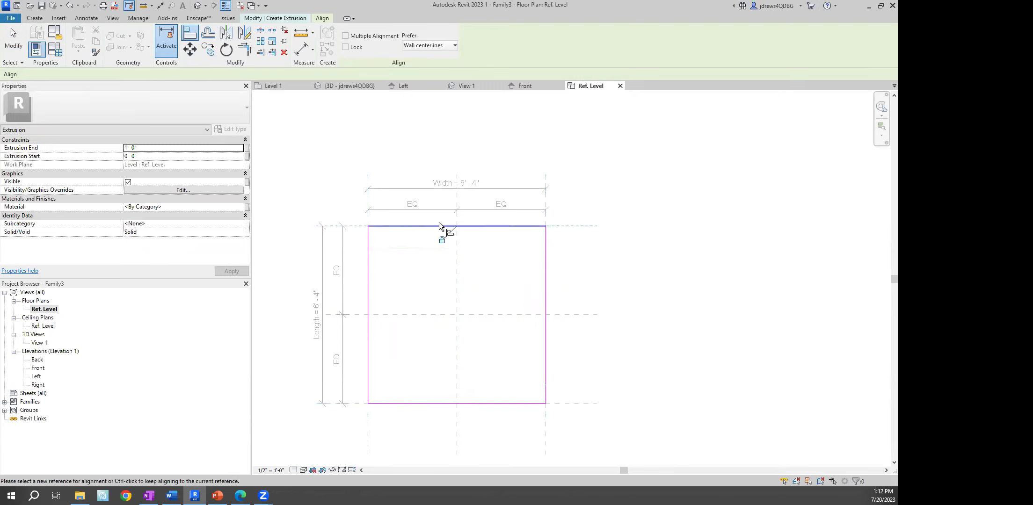
right_click(350, 139)
left_click(360, 146)
left_click(352, 48)
left_click(337, 175)
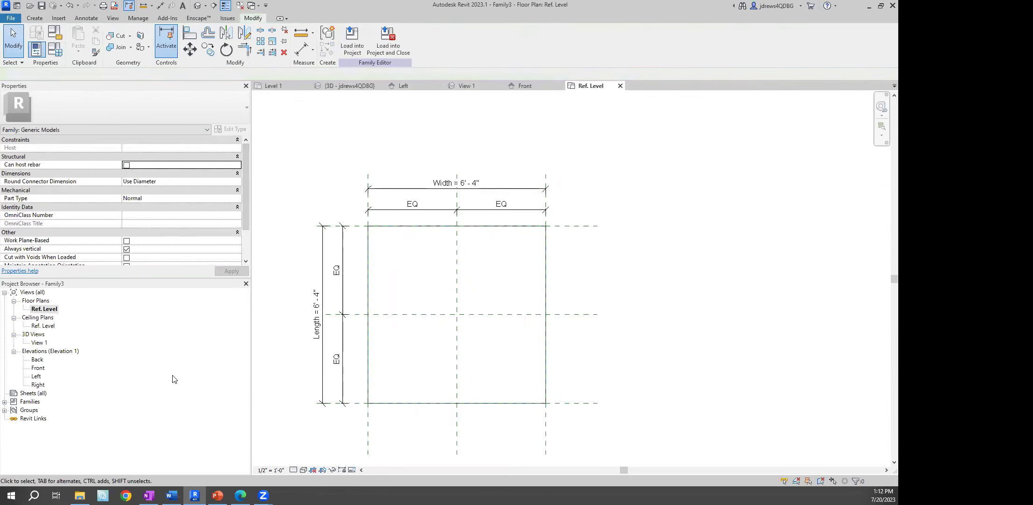
In the Front elevation, align the box top to the 3'-3" reference plane, then view it in 3D
double_click(36, 369)
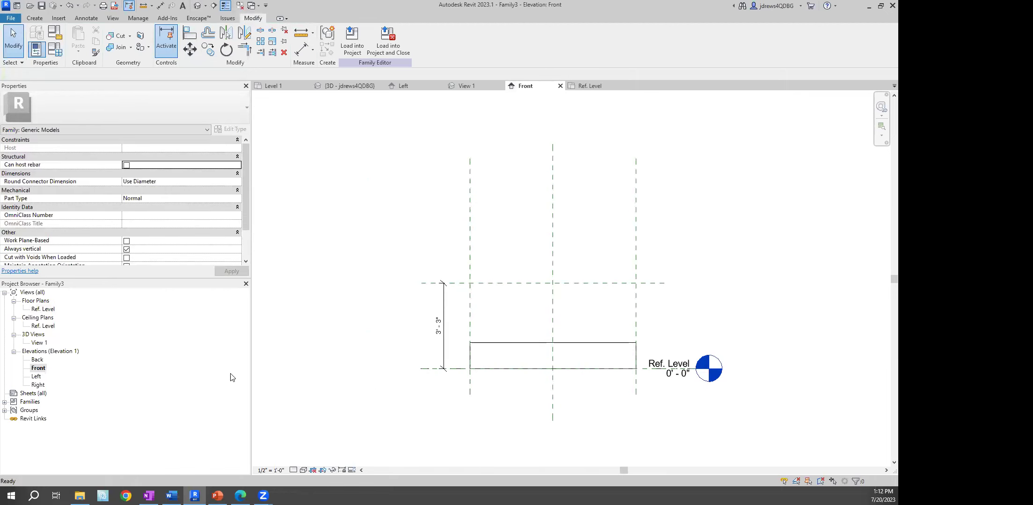
key("a")
key("l")
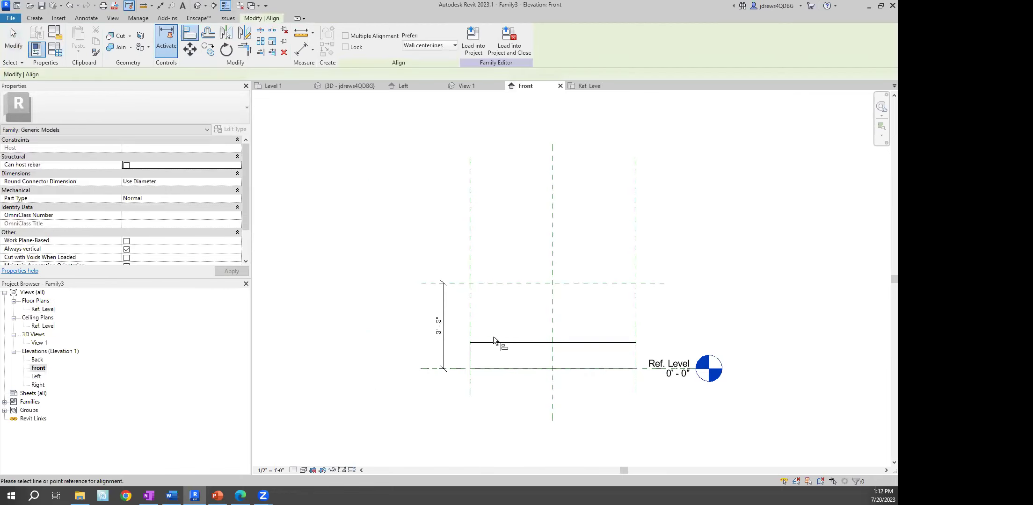
left_click(530, 343)
key("Escape")
left_click(527, 283)
left_click(534, 342)
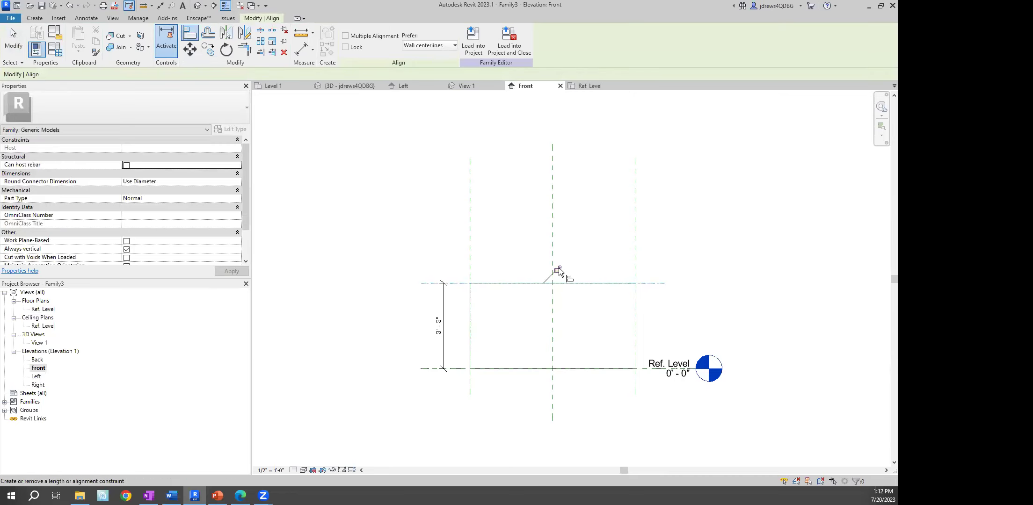
right_click(526, 243)
left_click(541, 248)
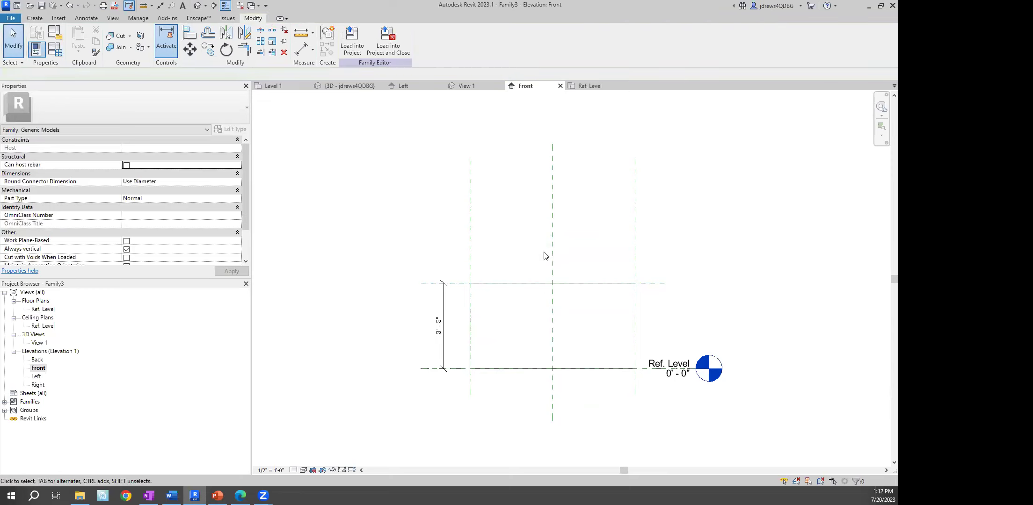
left_click(197, 5)
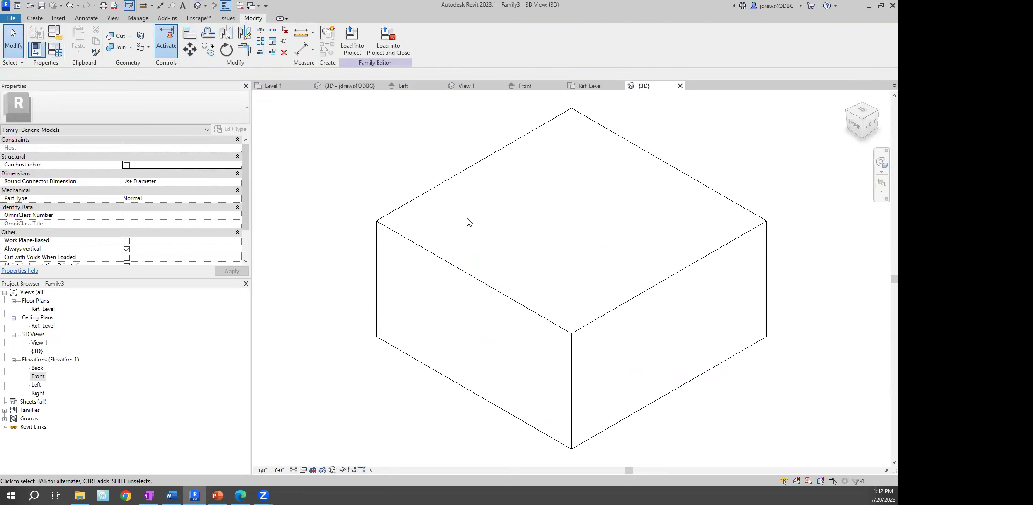
Set the family's Length and Width to 4' in Family Types
left_click(57, 54)
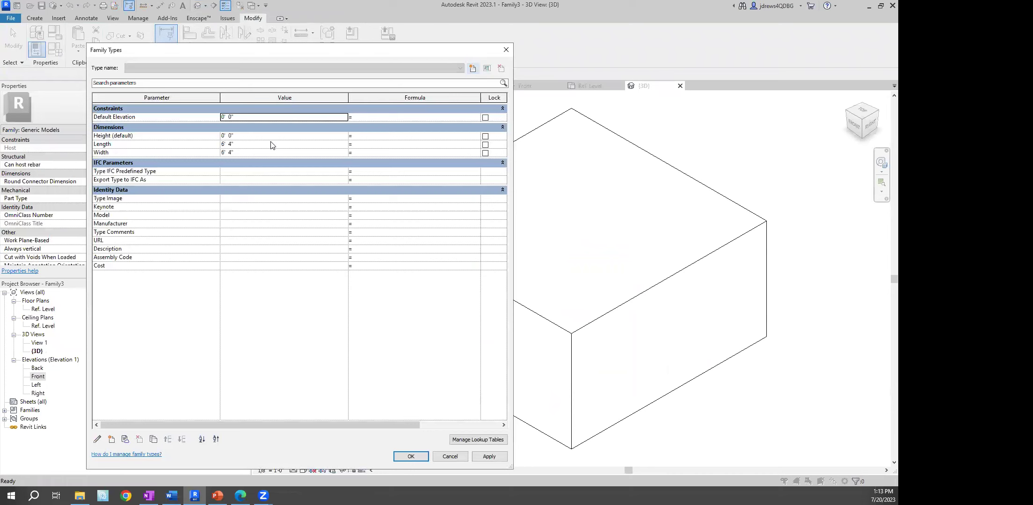
left_click(271, 142)
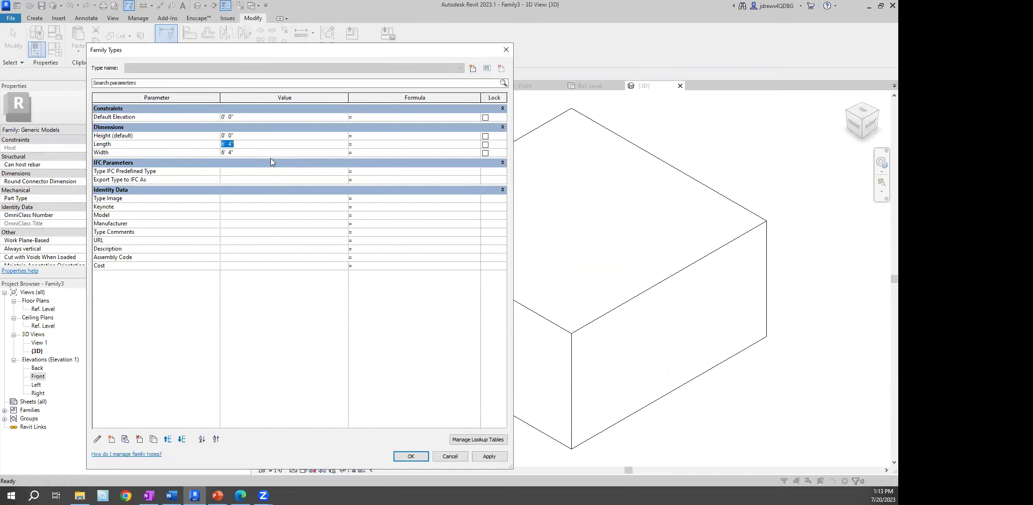
type("4")
left_click(239, 152)
type("4")
left_click(423, 455)
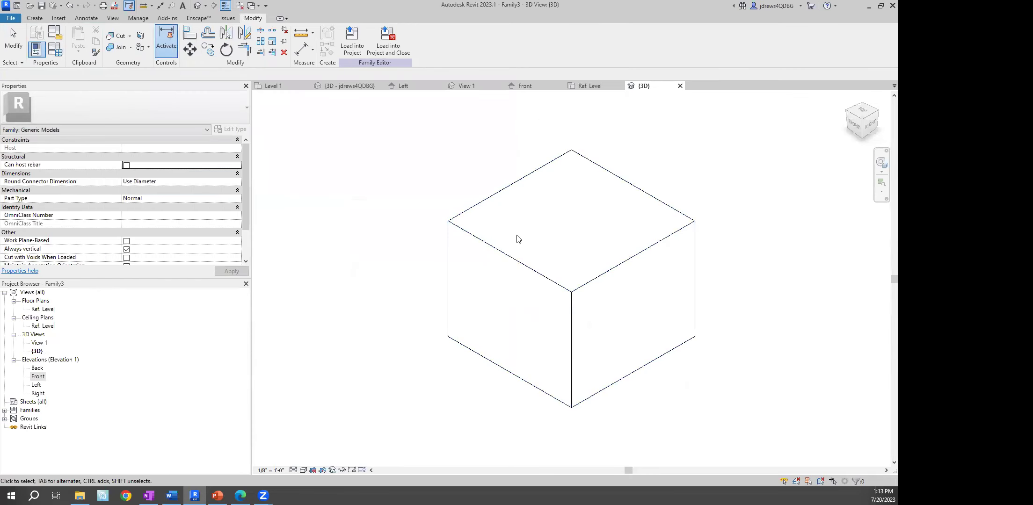
Recheck Family Types without changes, then open the Front elevation
left_click(55, 48)
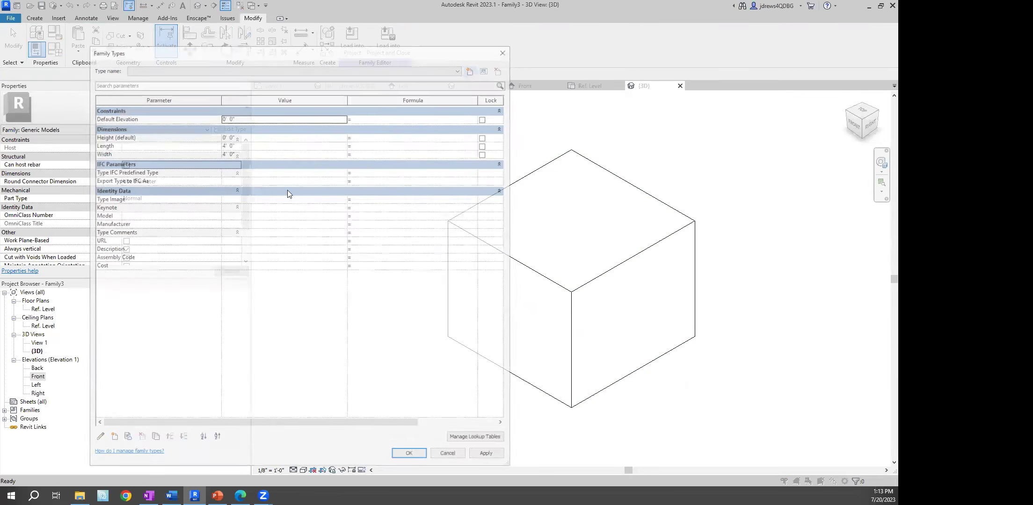
left_click(449, 456)
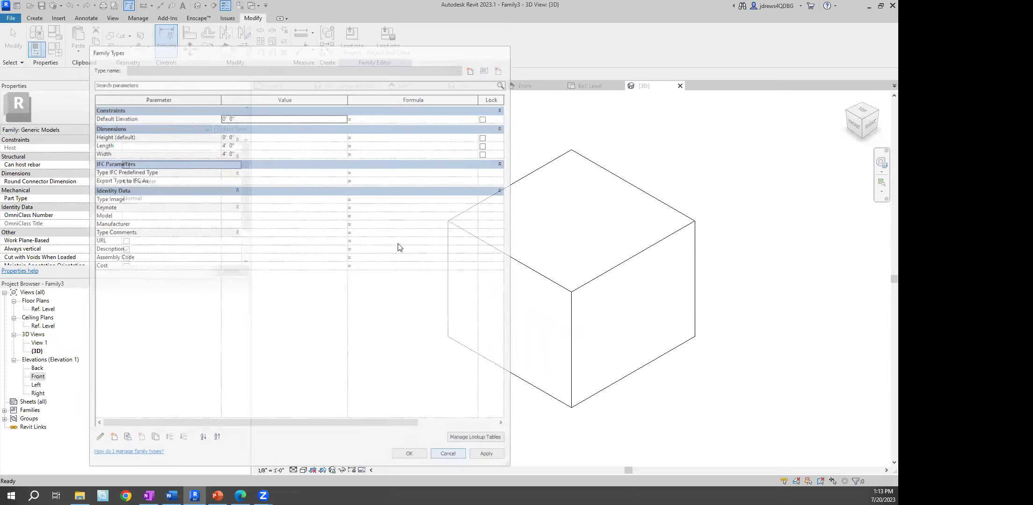
double_click(35, 378)
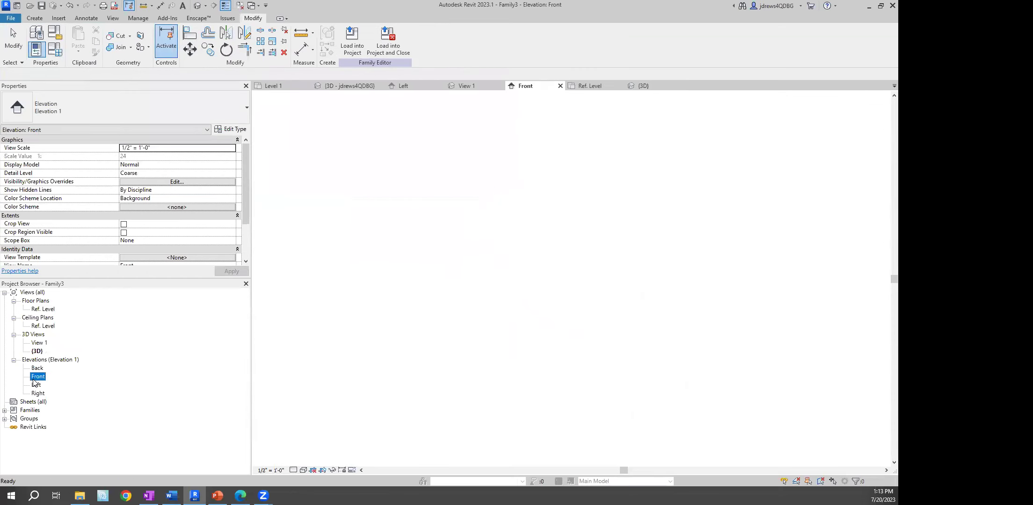
Label the vertical 3'-3" dimension with the Height parameter
scroll(412, 213, "up", 3)
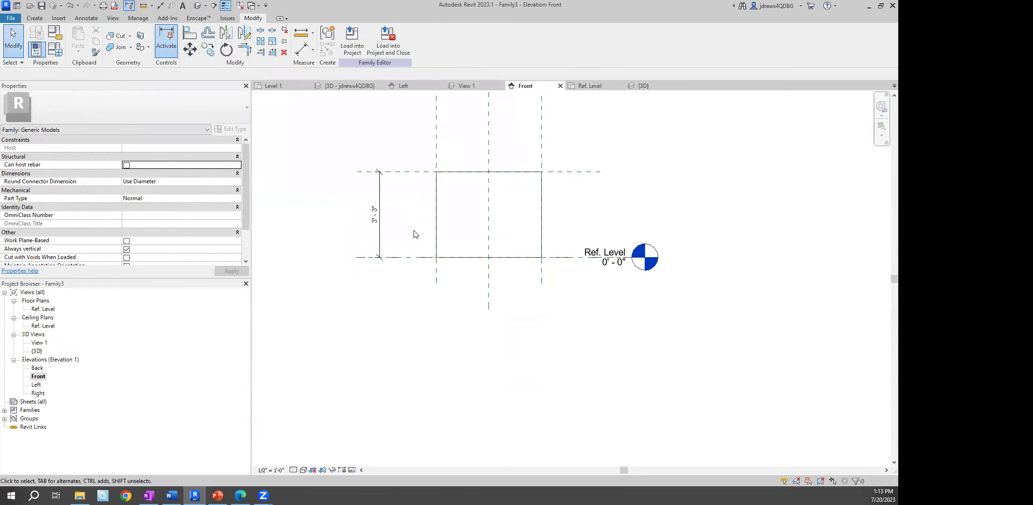
left_click(381, 192)
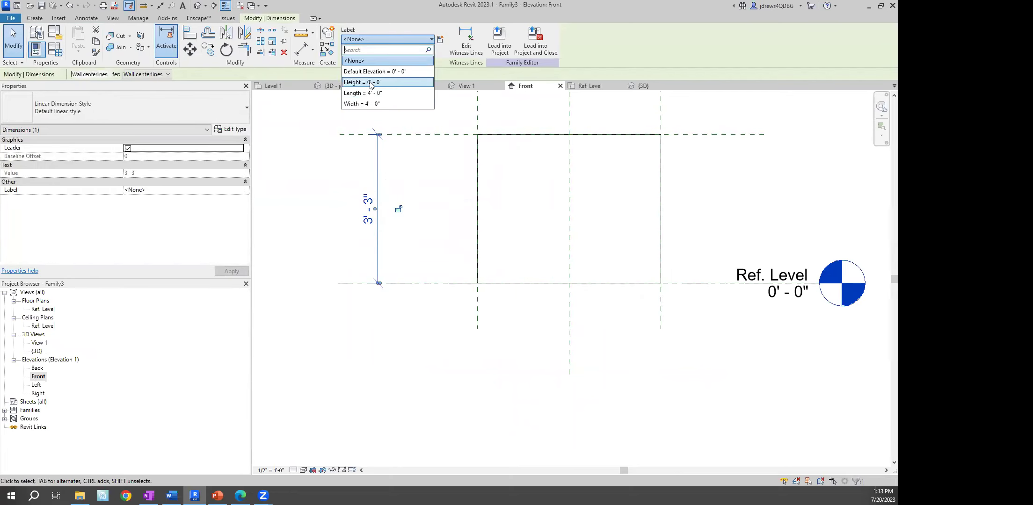
left_click(370, 83)
left_click(317, 182)
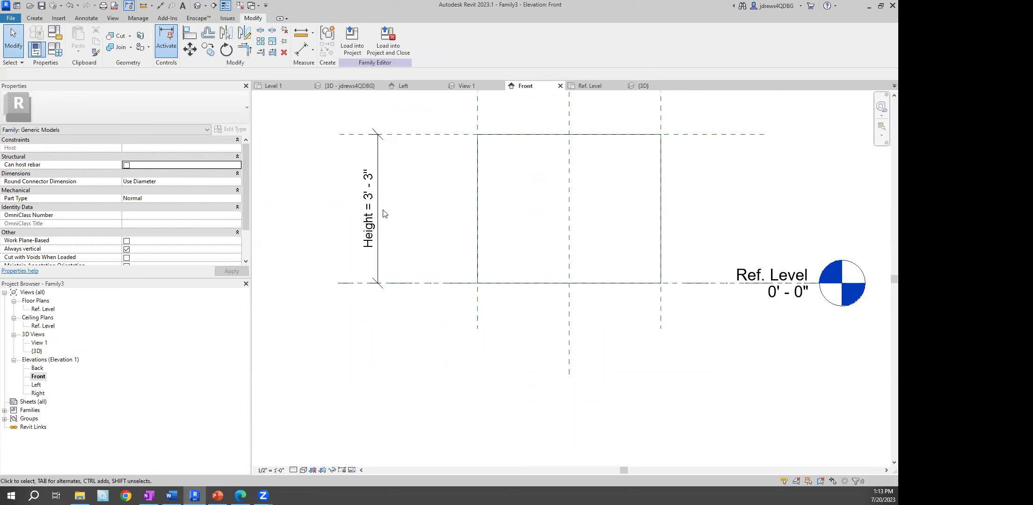
middle_click_drag(375, 201, 358, 278)
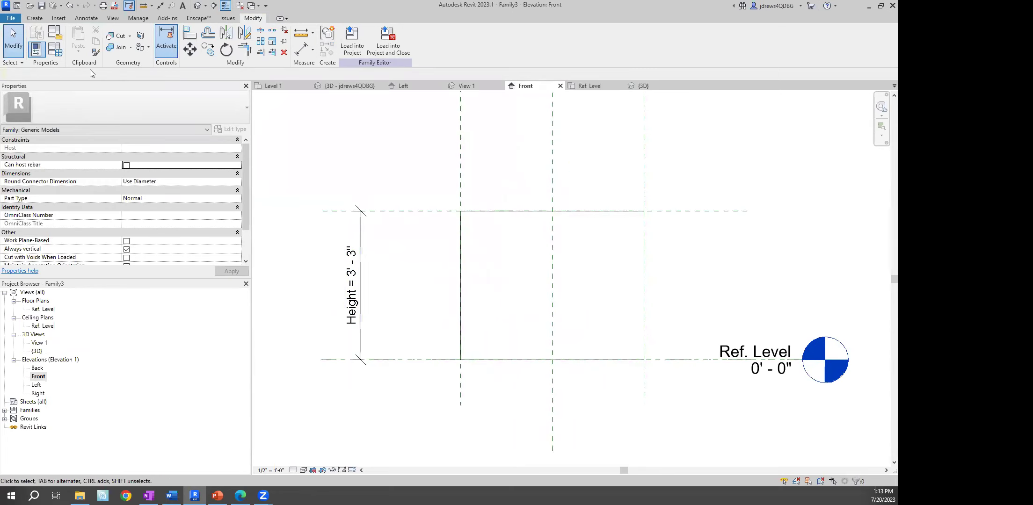
Set the Height parameter to 4' in Family Types
left_click(55, 49)
left_click(244, 137)
type("4")
key("Tab")
left_click(411, 457)
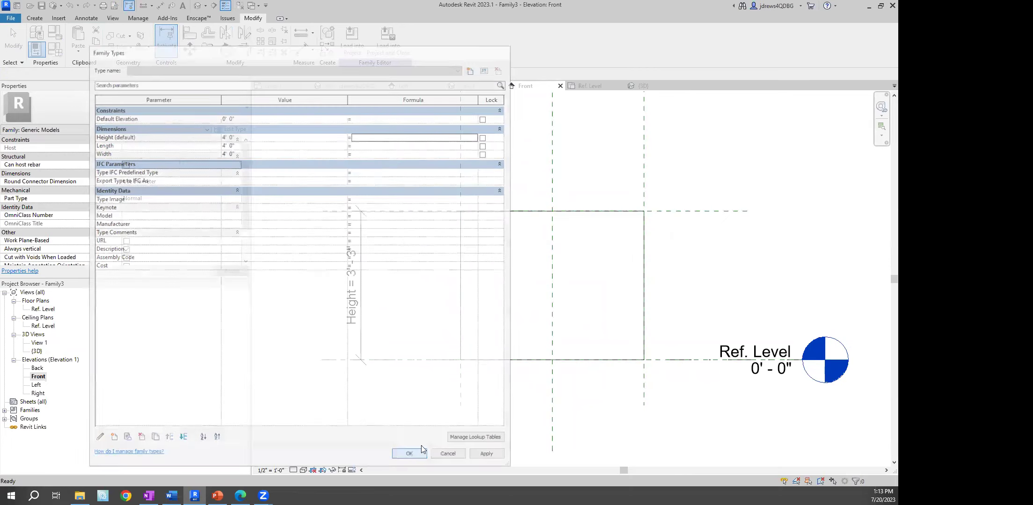
scroll(421, 365, "down", 2)
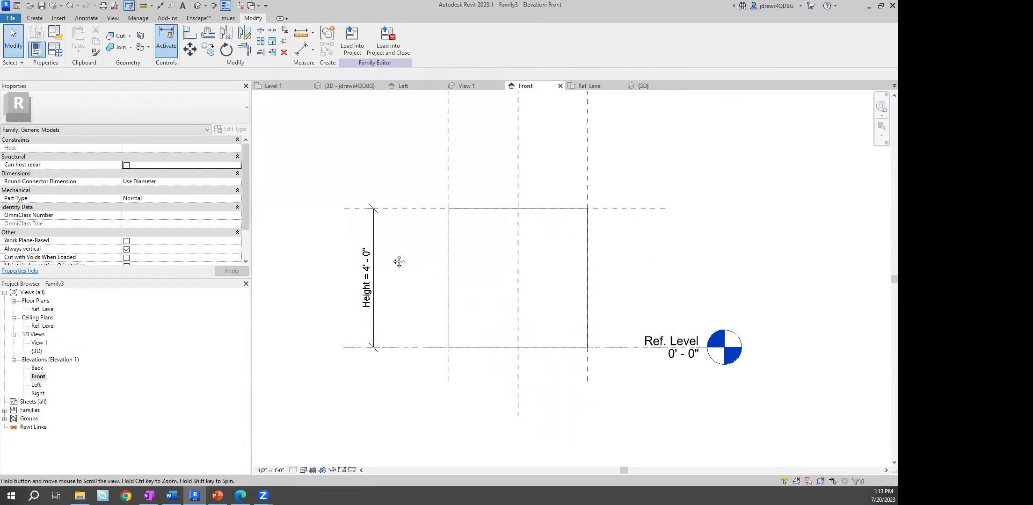
right_click(346, 164)
left_click(368, 170)
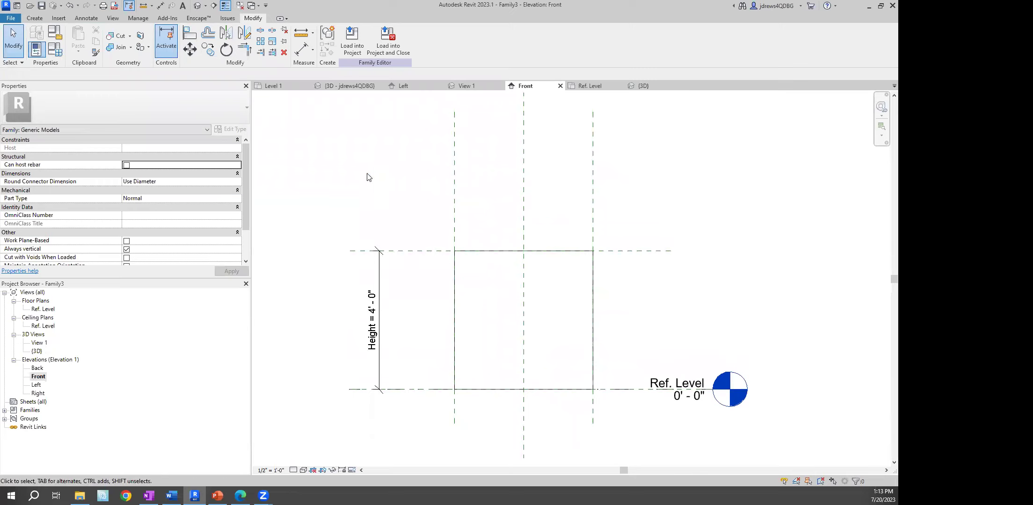
Load Family3 into the project and place five boxes in a row on Level 1
left_click(354, 43)
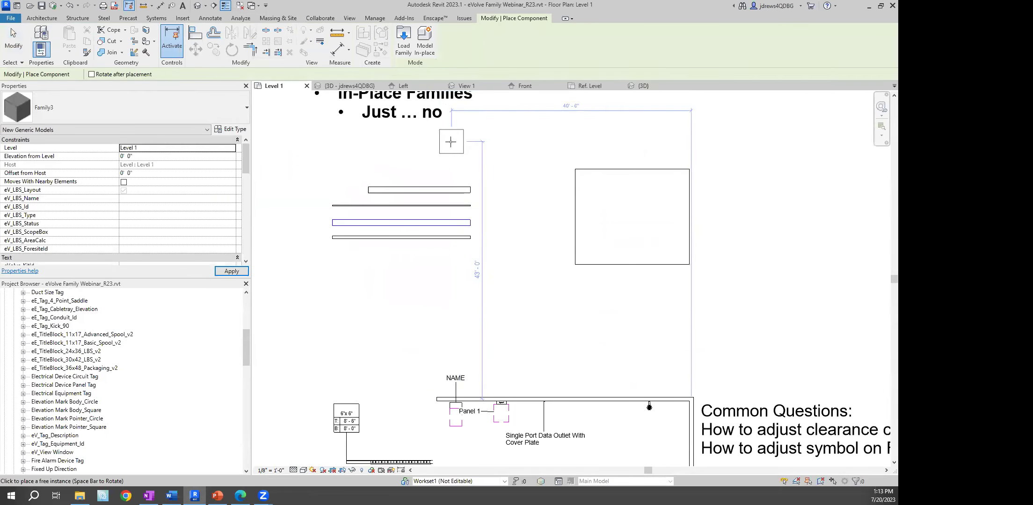
middle_click_drag(403, 290, 419, 258)
scroll(419, 258, "up", 3)
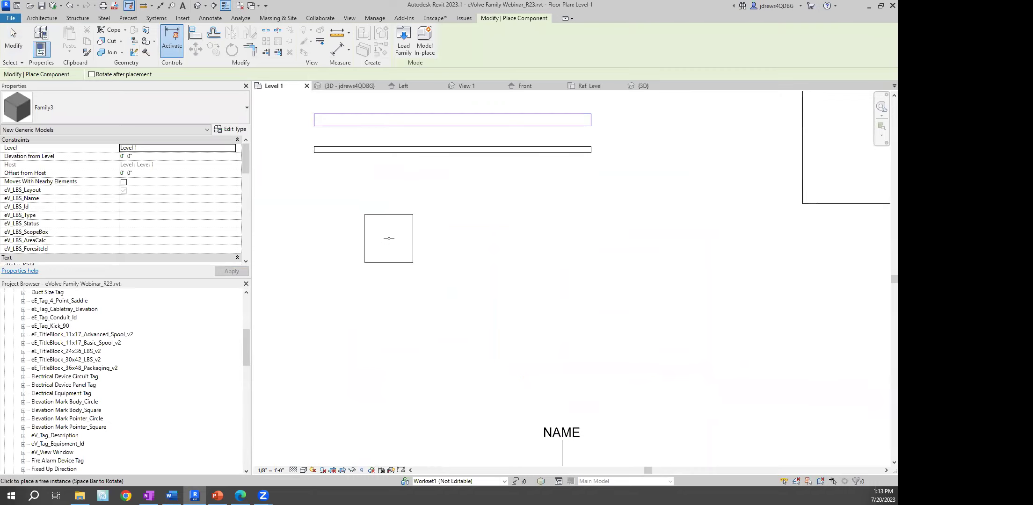
left_click(335, 227)
left_click(413, 227)
left_click(487, 228)
left_click(563, 228)
left_click(638, 226)
key("Escape")
key("Escape")
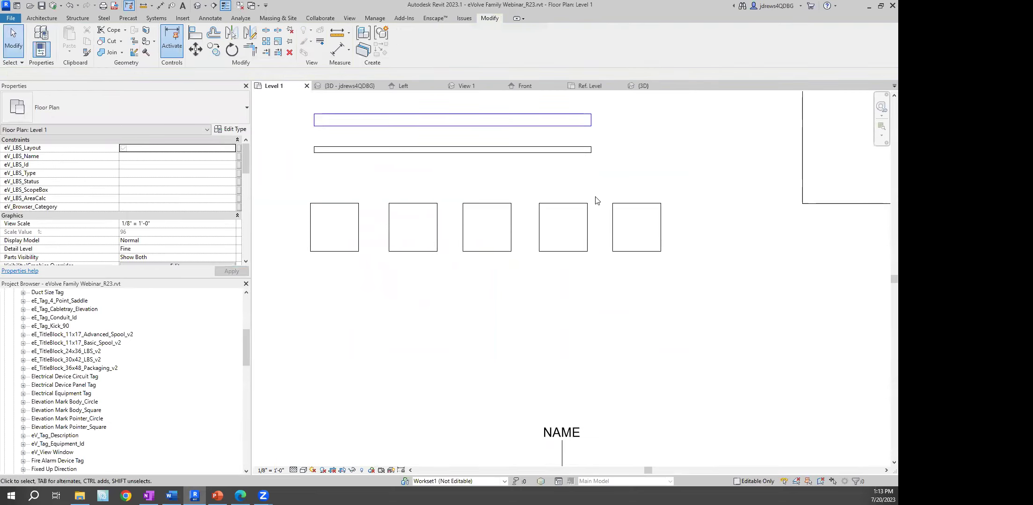
Select the first box and open its Type Properties
left_click(348, 205)
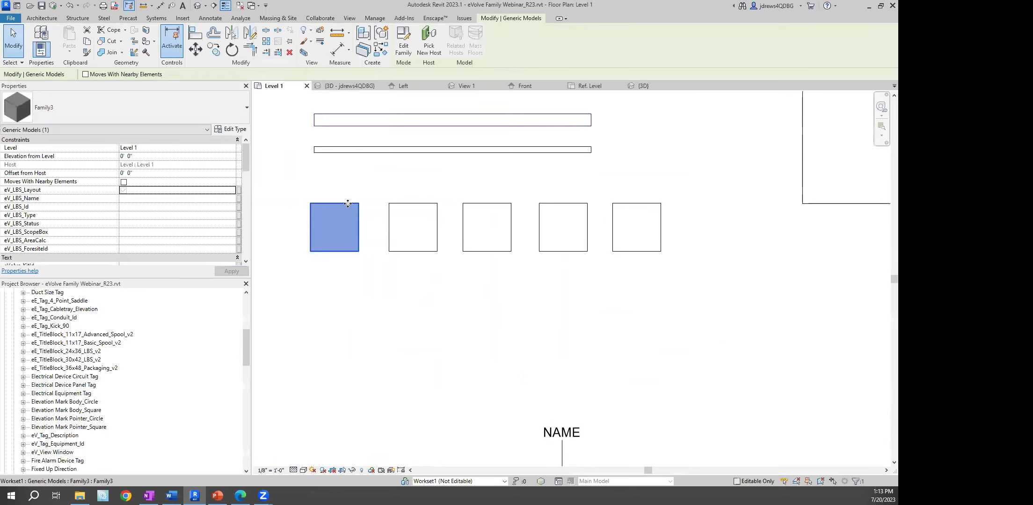
left_click_drag(244, 156, 241, 192)
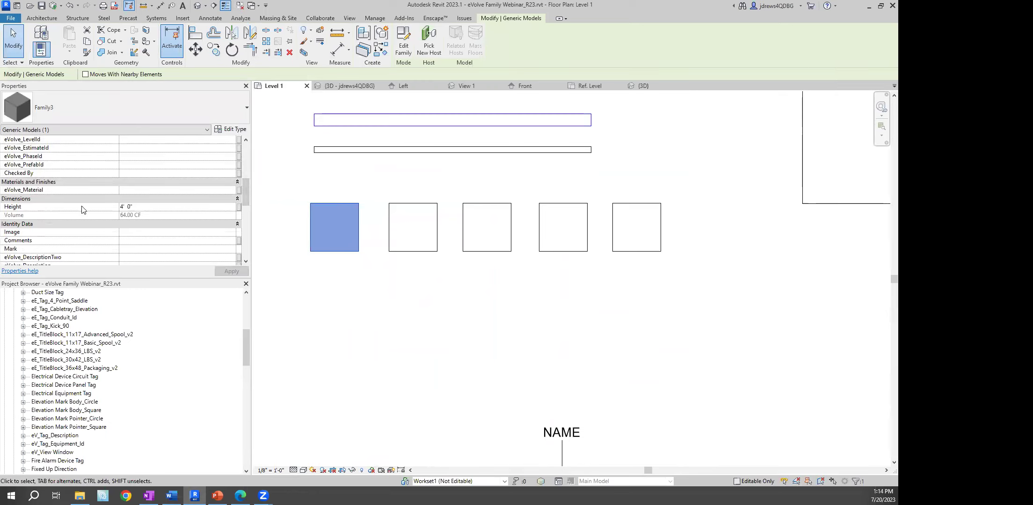
left_click_drag(246, 189, 245, 162)
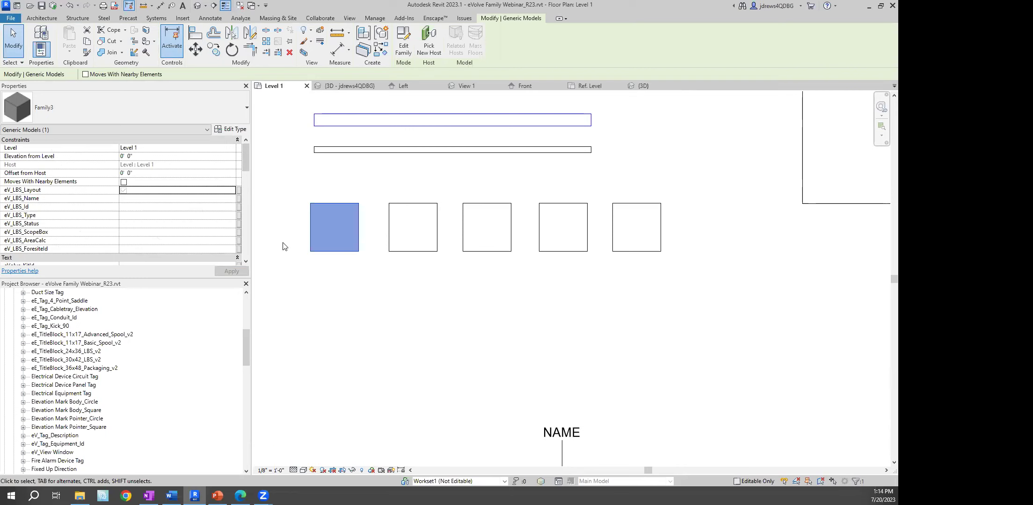
left_click(231, 130)
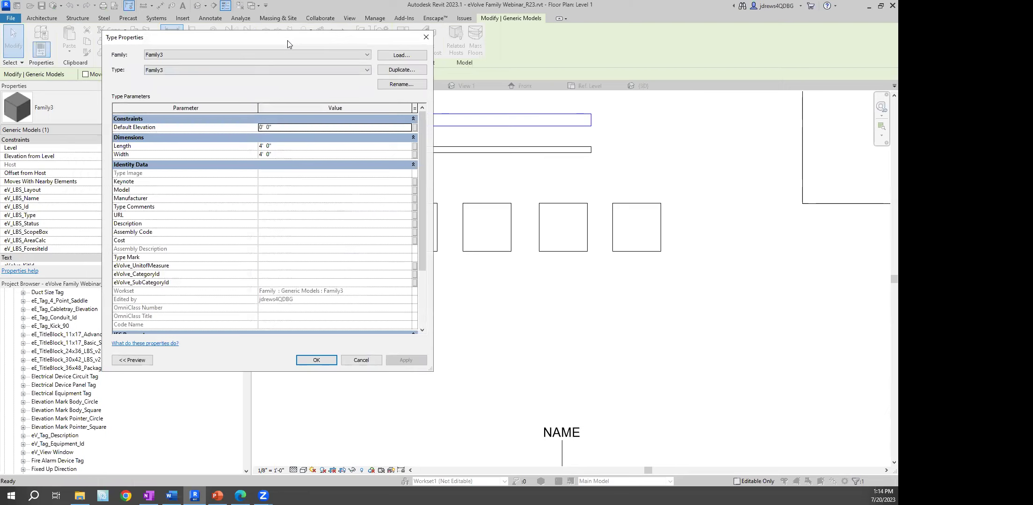
Set the Family3 type's Length and Width to 3'
left_click_drag(288, 40, 180, 69)
left_click(176, 176)
type("3")
left_click(169, 183)
type("3")
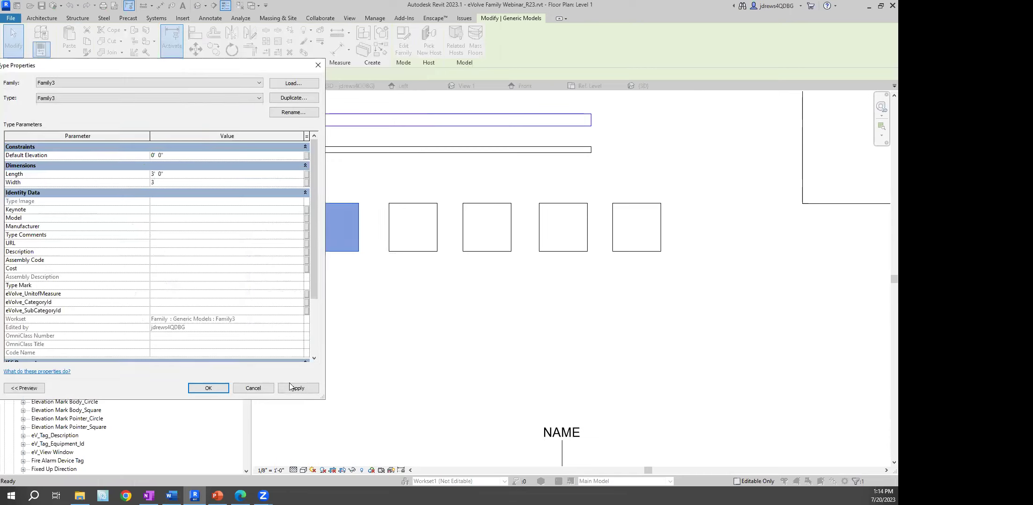
left_click(299, 388)
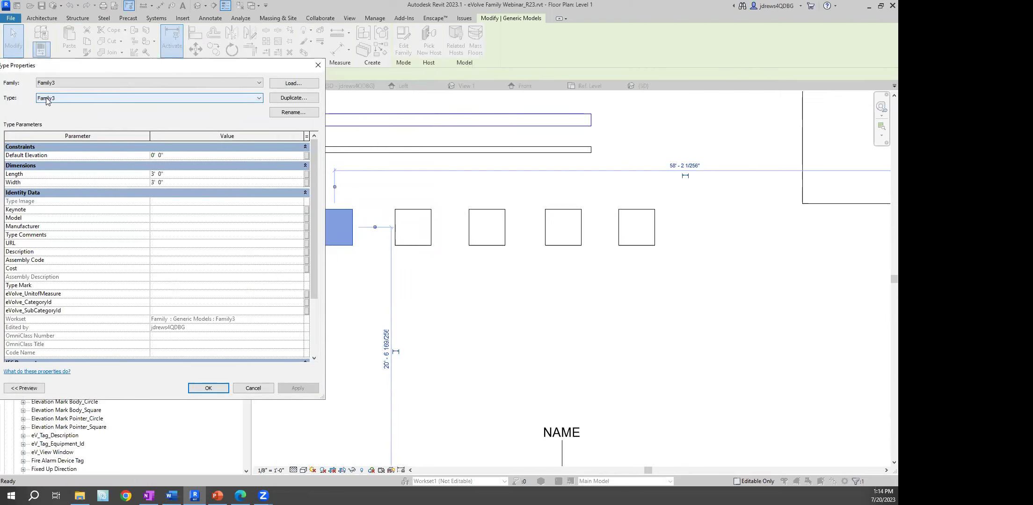
left_click(208, 388)
Select all five boxes, show them in a 3D selection box, and pick the front box
left_click(304, 178)
left_click_drag(290, 168, 706, 276)
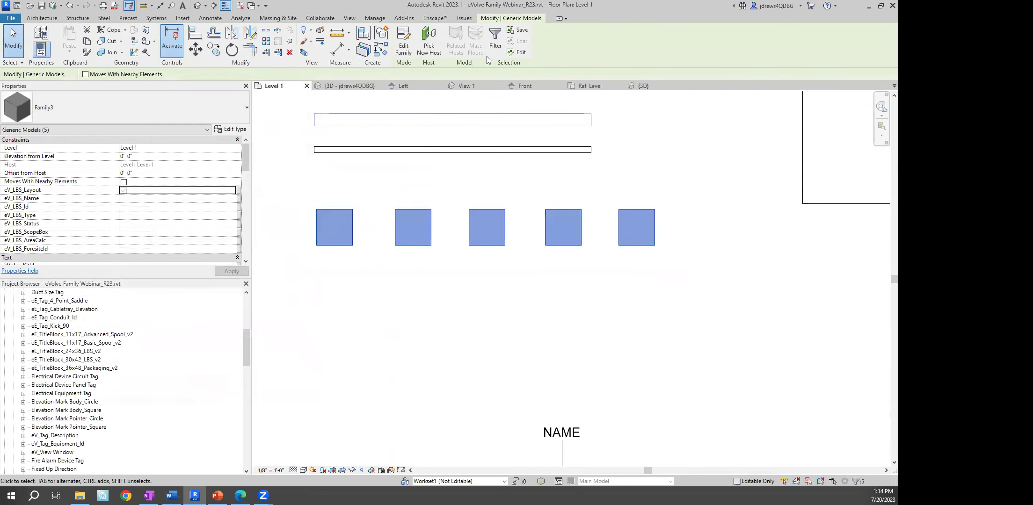
left_click(303, 52)
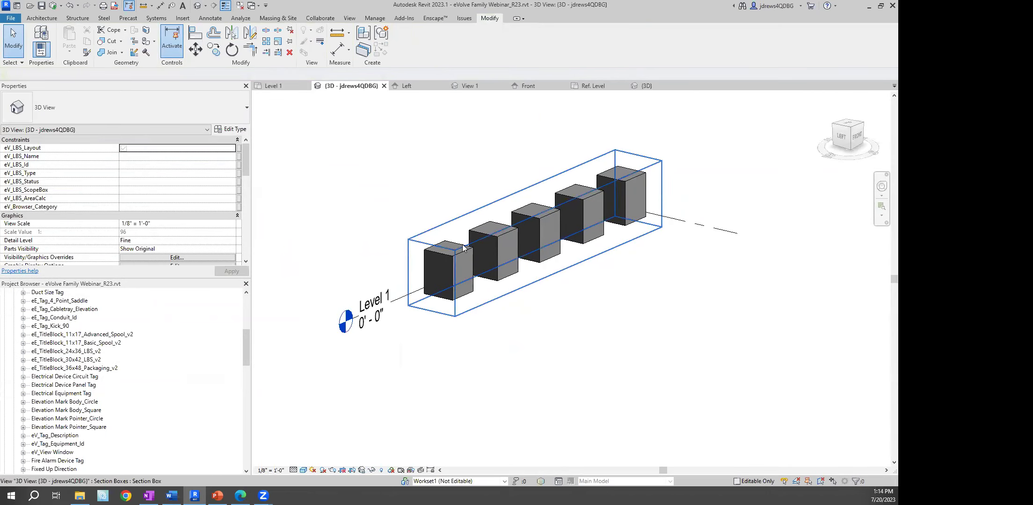
left_click(465, 249)
left_click(469, 252)
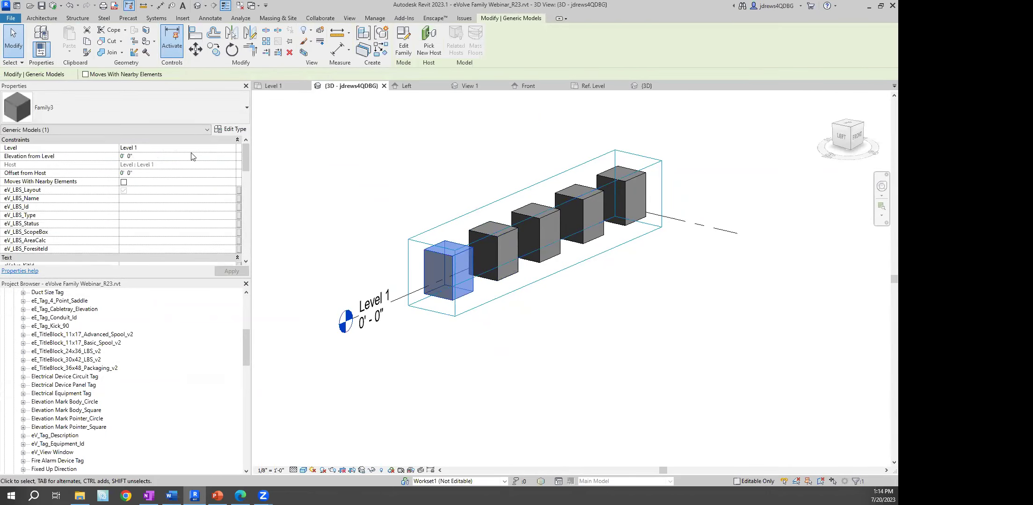
scroll(187, 178, "down", 10)
Set the front box's Height to 1' and the second box's Height to 2'
left_click(158, 159)
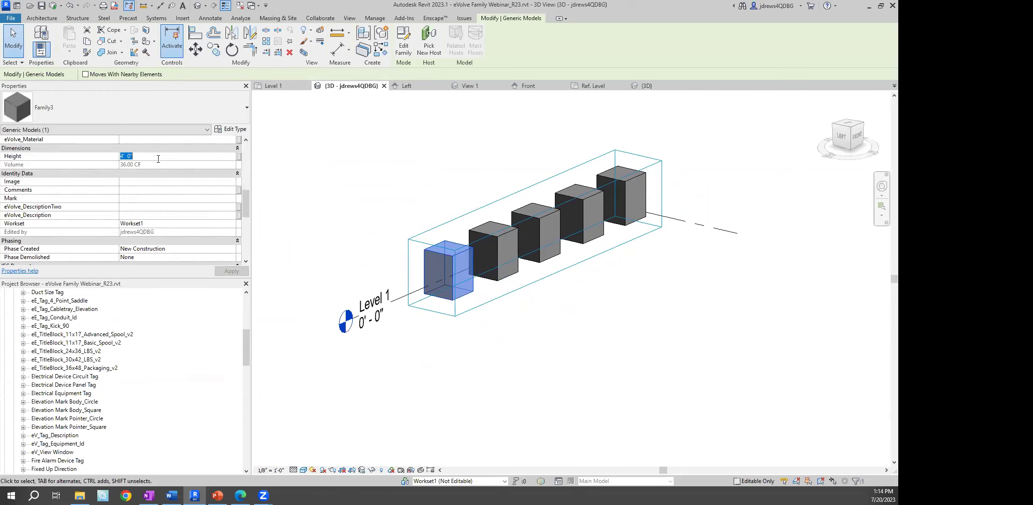
type("1")
left_click(325, 162)
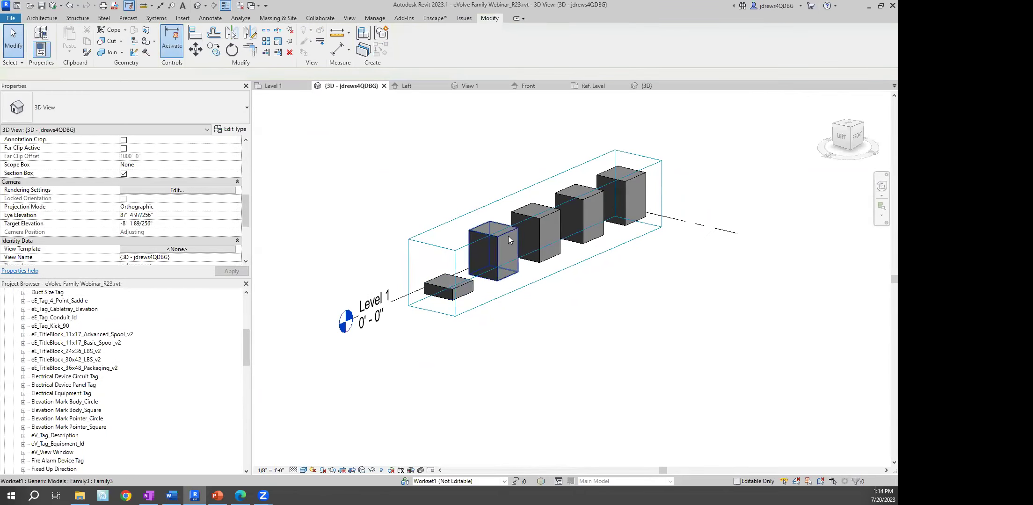
left_click(509, 234)
left_click(515, 238)
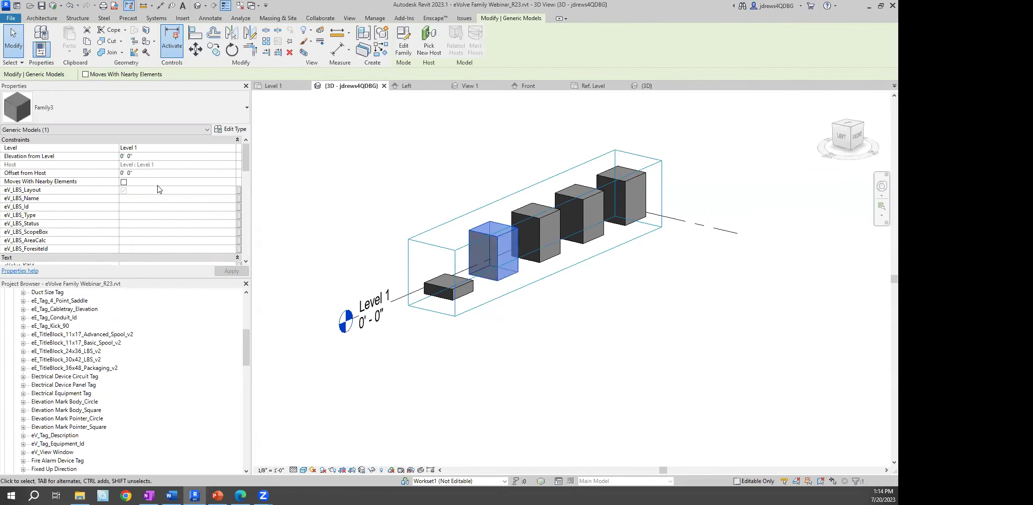
scroll(158, 187, "down", 10)
left_click(159, 157)
type("2")
left_click(345, 161)
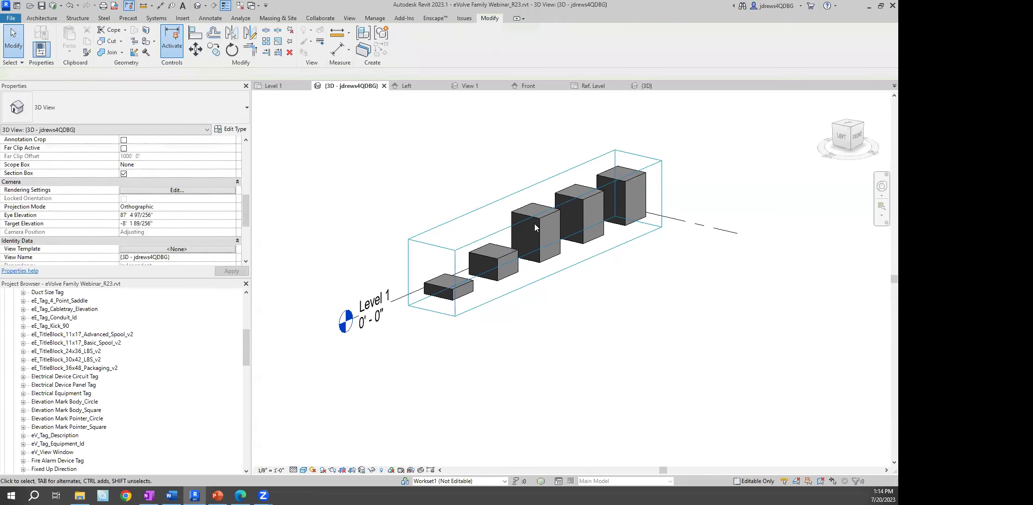
Set the middle box's Height to 3' and return to the Level 1 plan
left_click(538, 222)
left_click(143, 157)
type("3")
left_click(342, 161)
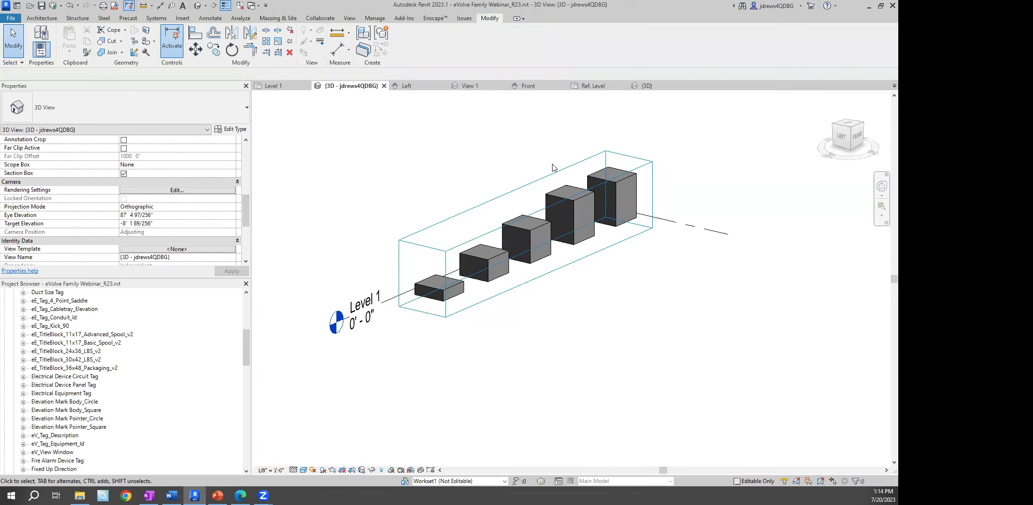
left_click(383, 86)
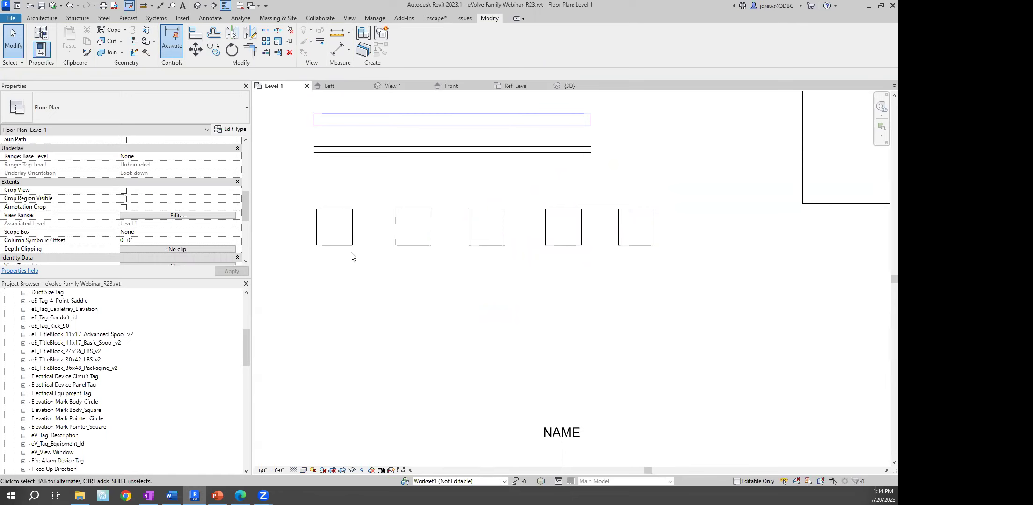
Duplicate the leftmost box's type as 2'x2' with Length and Width 2'
left_click(342, 209)
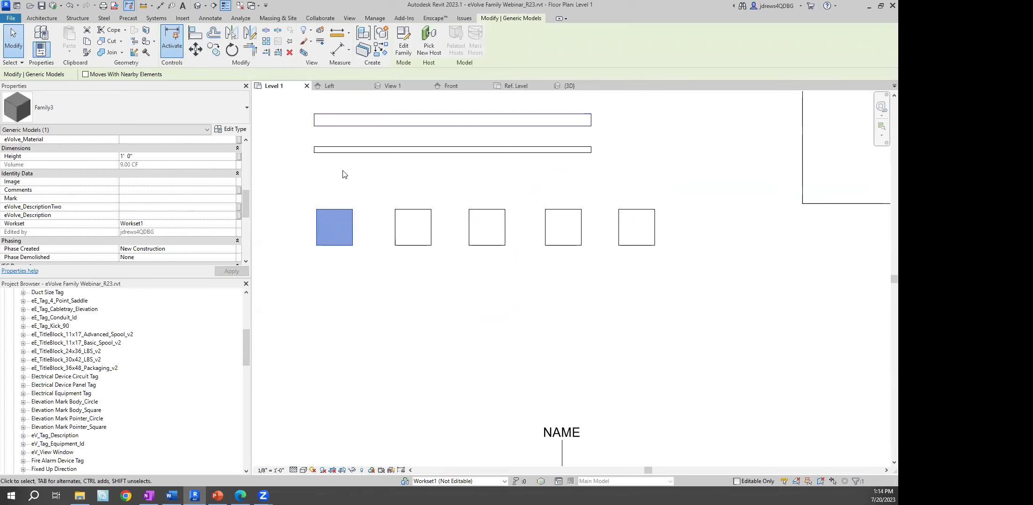
scroll(226, 209, "up", 5)
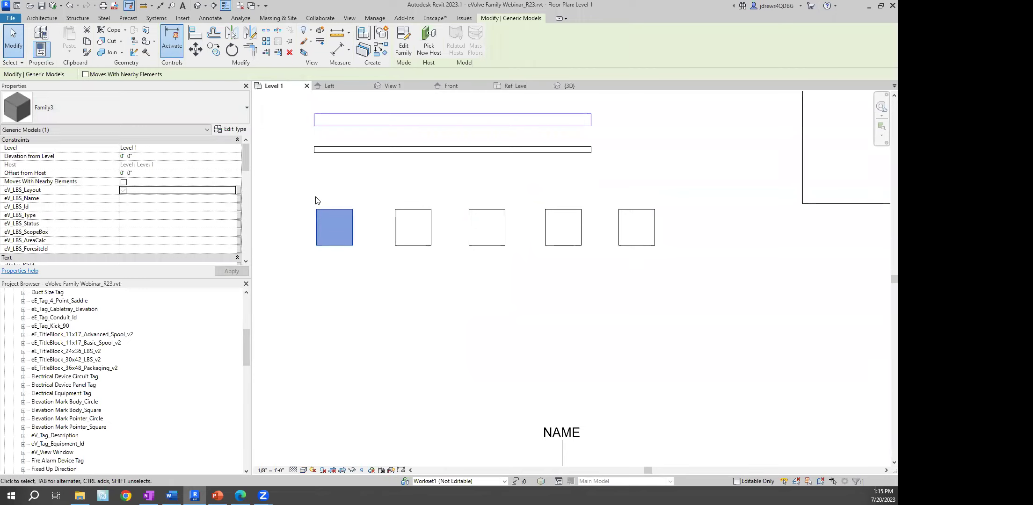
left_click(235, 130)
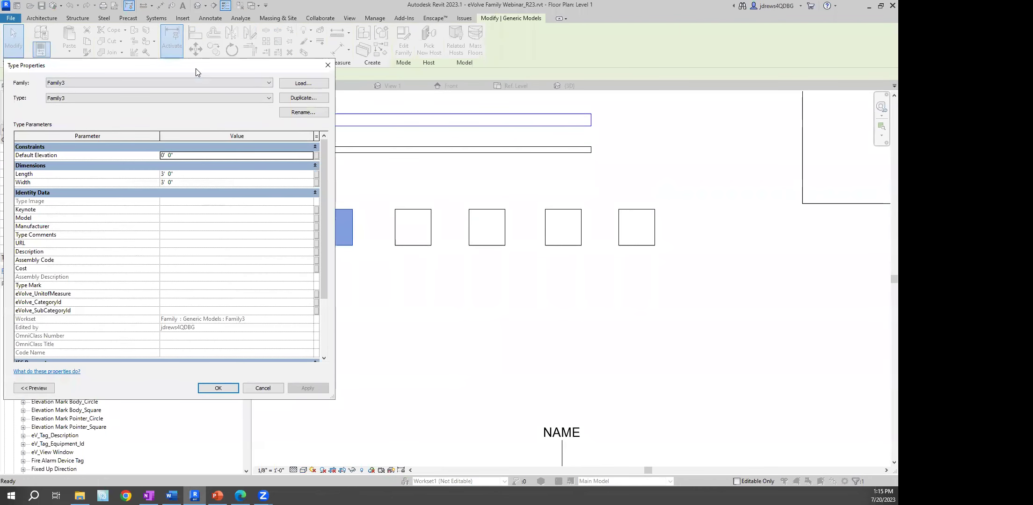
left_click_drag(196, 72, 243, 71)
left_click(351, 97)
type("2'x2")
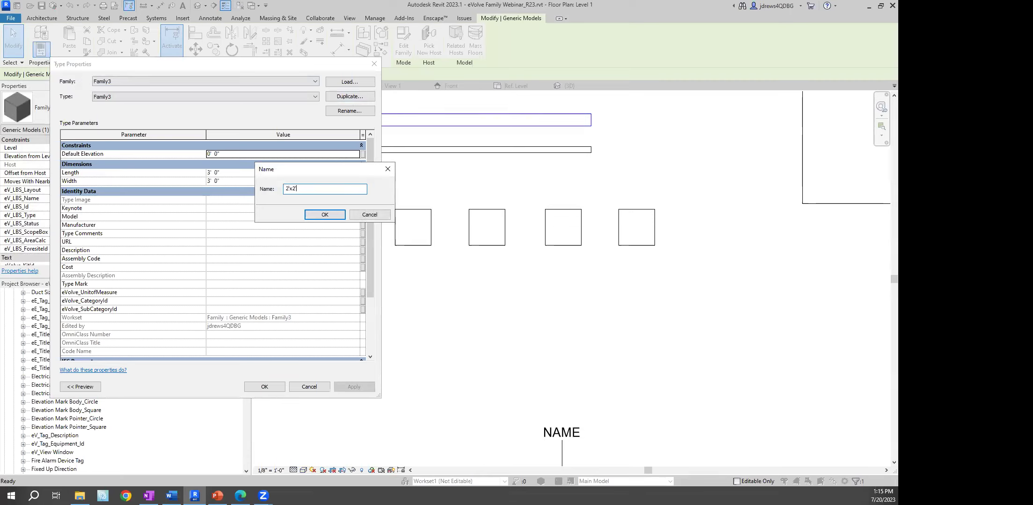
left_click(324, 214)
left_click(263, 173)
type("2")
key("Tab")
type("2")
left_click(265, 386)
Copy the 2'x2' box directly below the original with CO
left_click(358, 316)
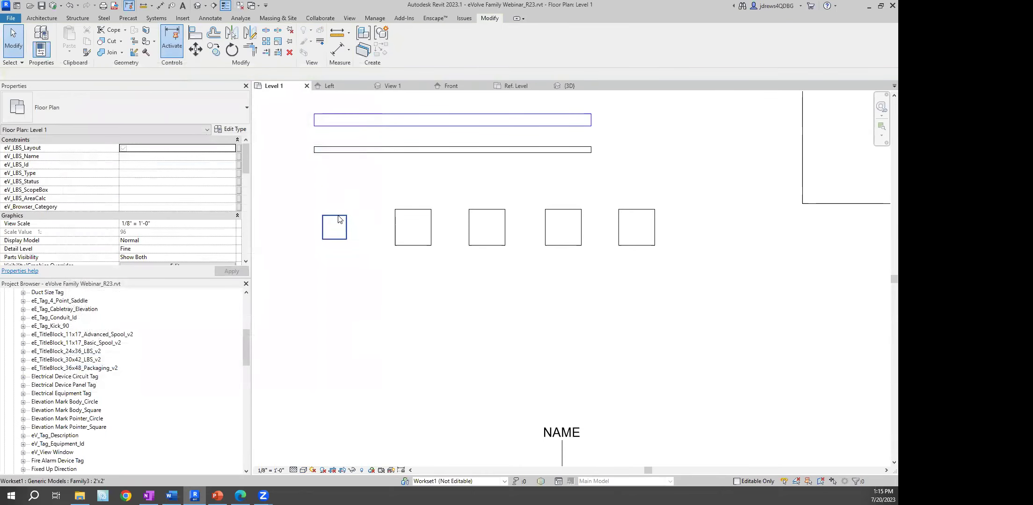
left_click(338, 220)
key("c")
key("o")
left_click(335, 235)
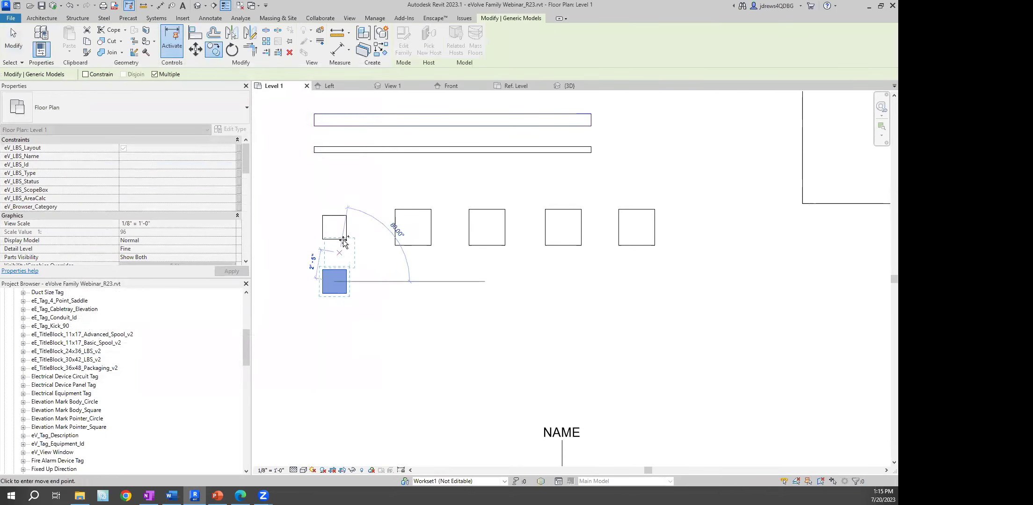
left_click(335, 289)
key("Escape")
Give the copy a new 2'x4' type with Width 4'
left_click(233, 130)
left_click(361, 96)
left_click(325, 190)
key("BackSpace")
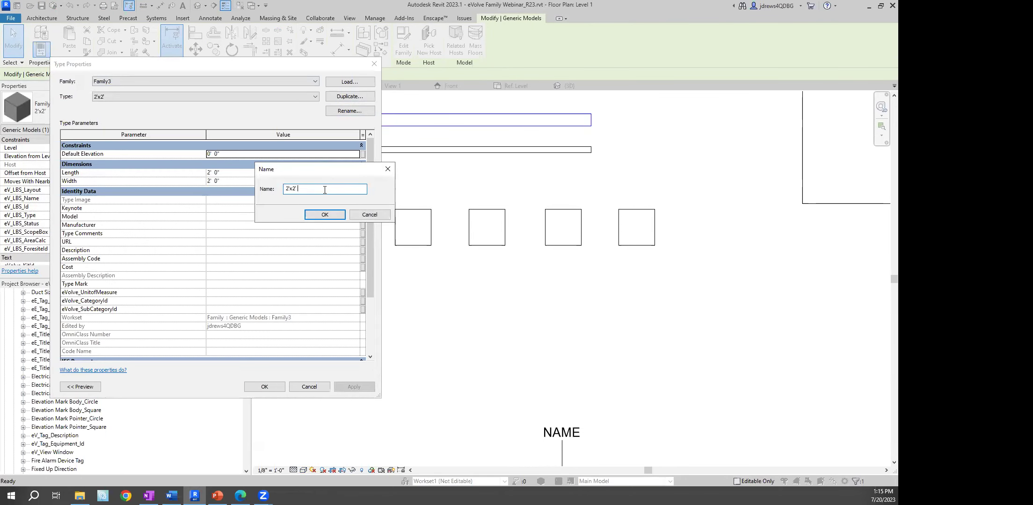
key("BackSpace")
key("BackSpace")
type("4'")
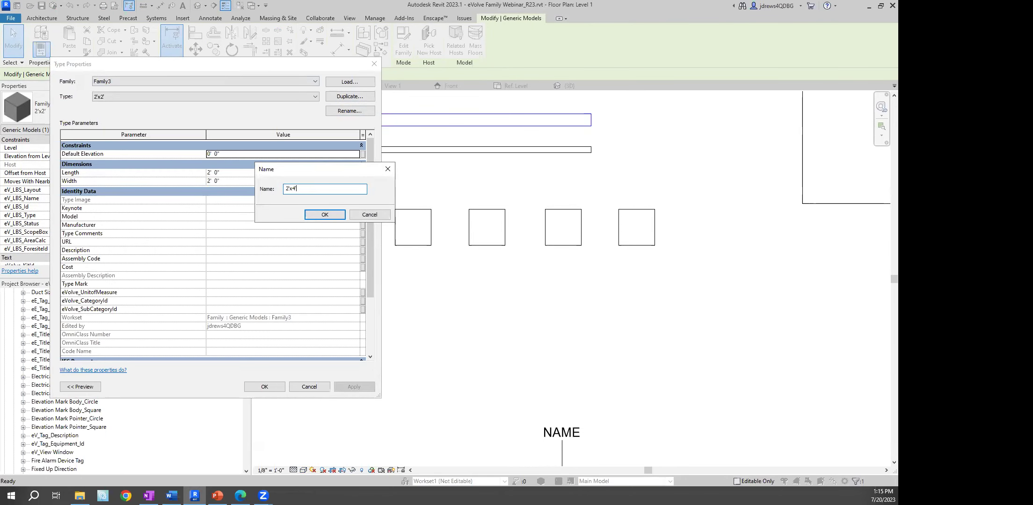
key("Return")
left_click(310, 181)
type("4")
left_click(265, 387)
left_click(330, 262)
scroll(431, 195, "up", 3)
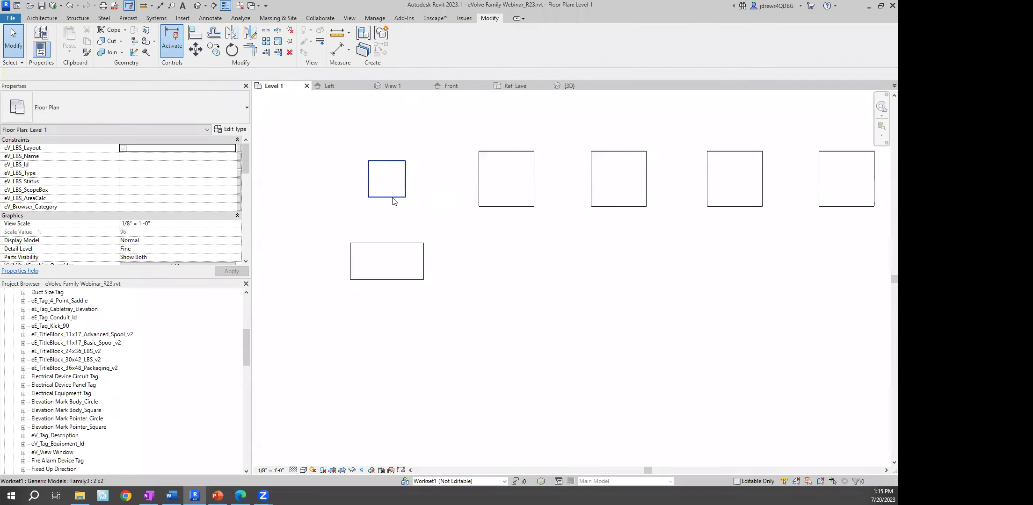
left_click(393, 199)
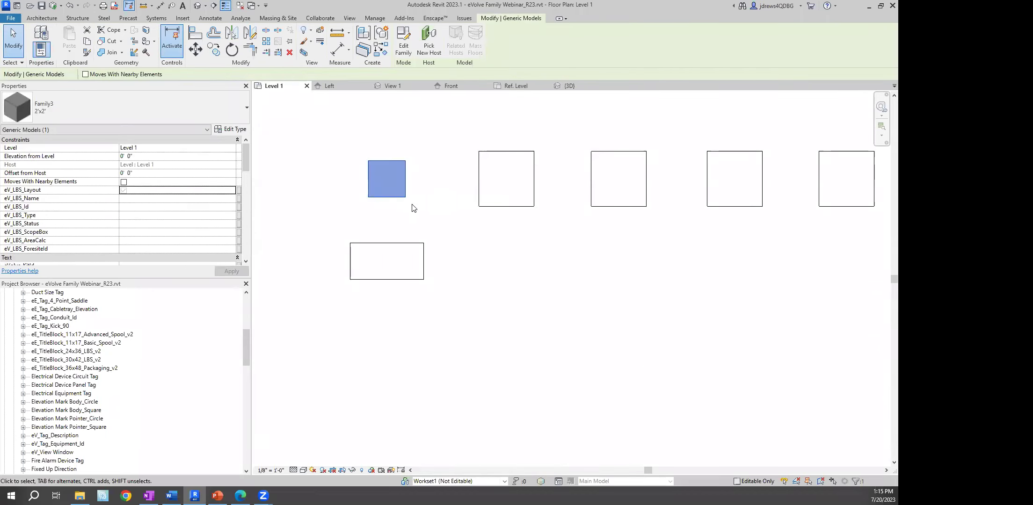
middle_click_drag(377, 165, 406, 148)
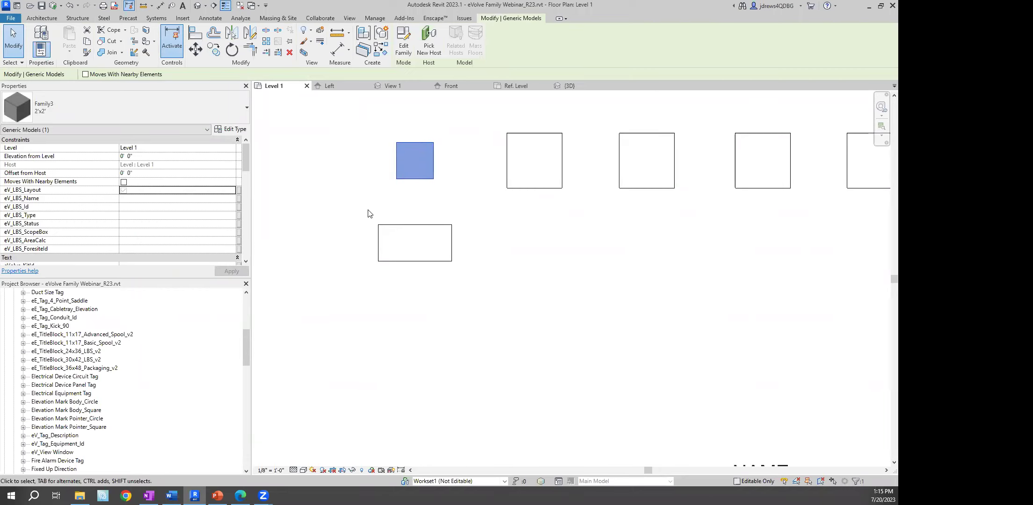
middle_click_drag(362, 121, 362, 152)
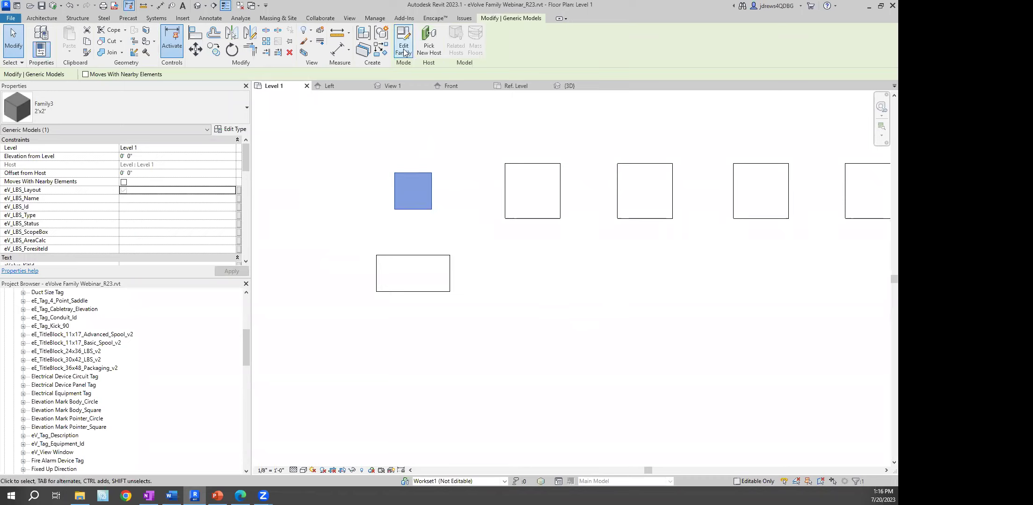
scroll(490, 187, "down", 1)
middle_click_drag(490, 186, 410, 247)
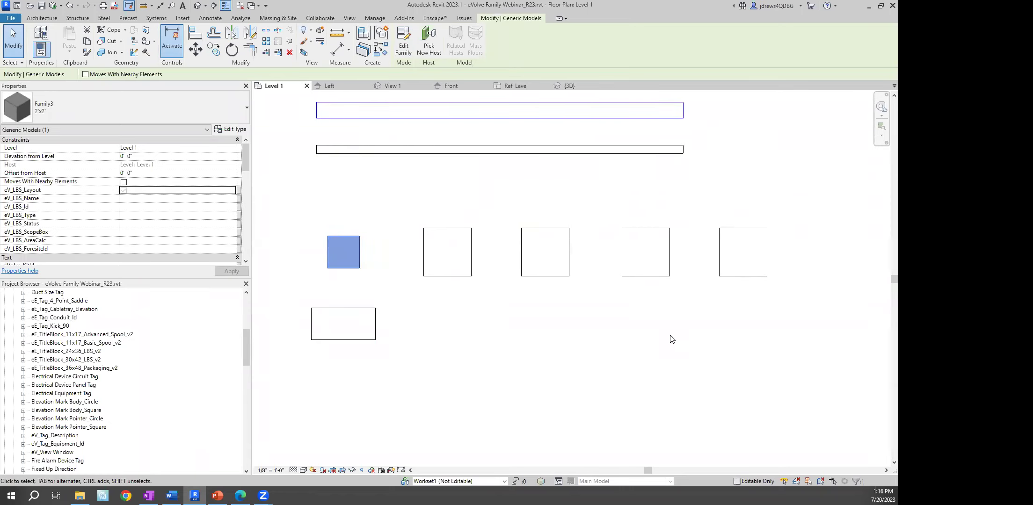
left_click(357, 207)
left_click(347, 236)
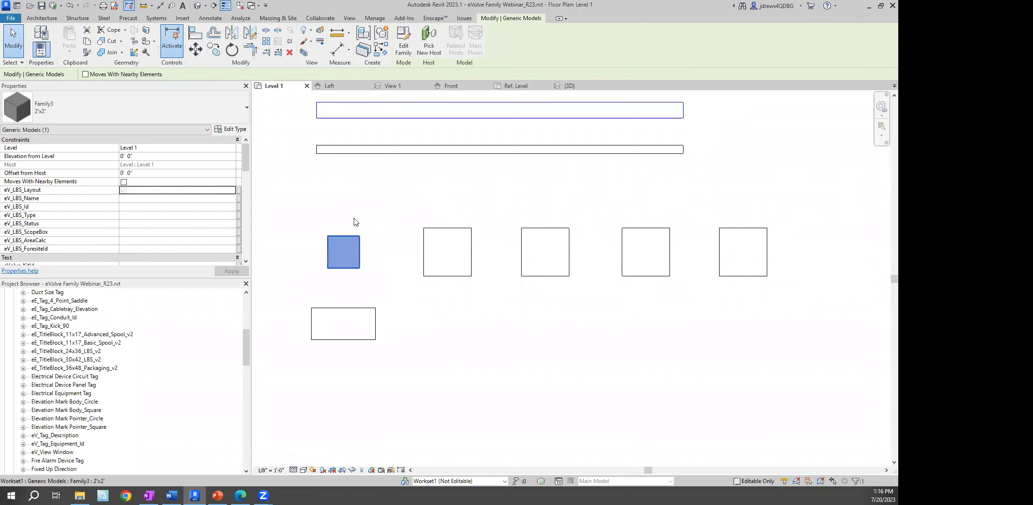
Edit Family3 in the family editor and open Family Types from the Create tab
left_click(403, 47)
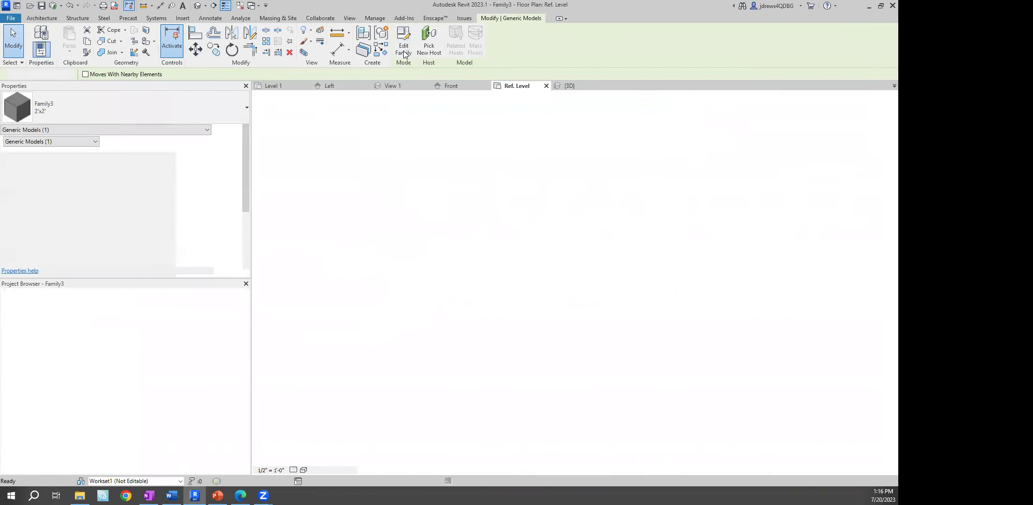
middle_click_drag(338, 184, 350, 186)
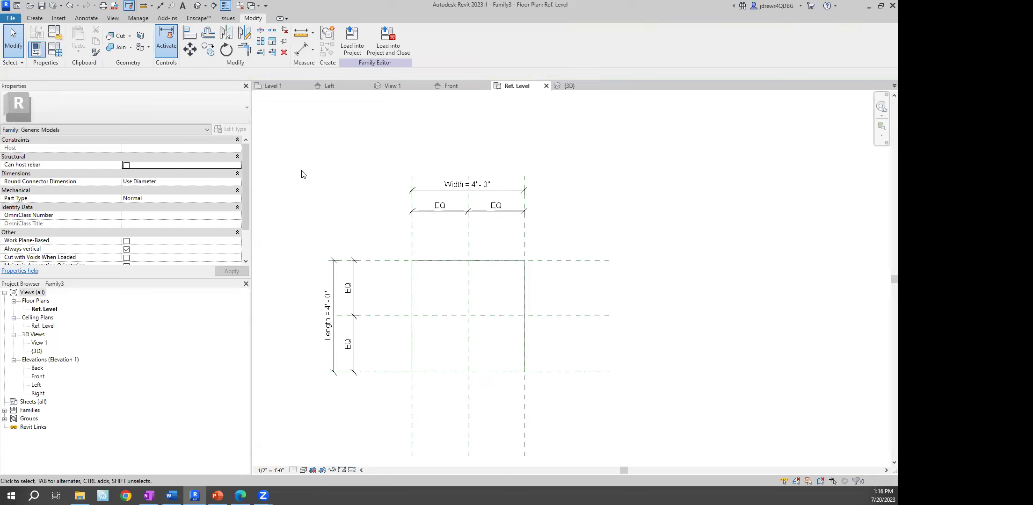
left_click(35, 18)
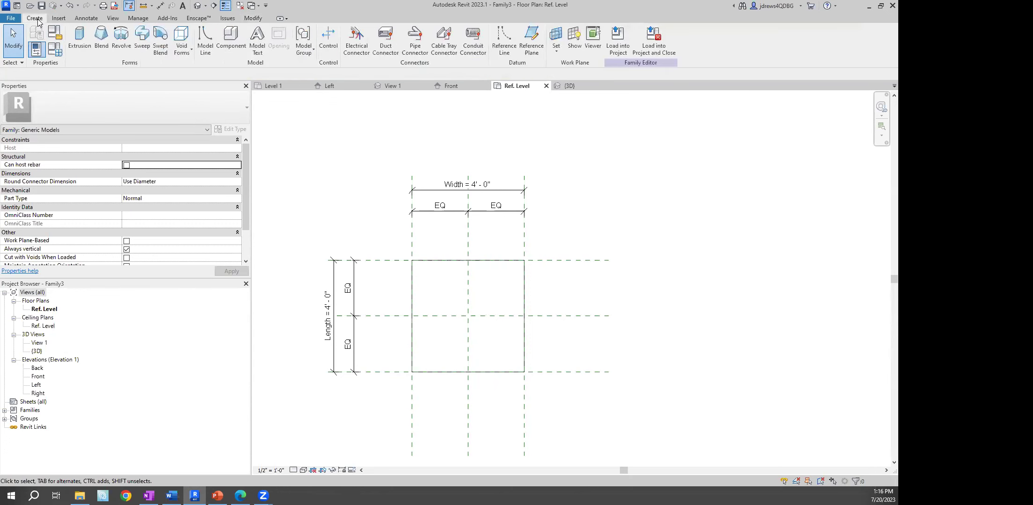
left_click(55, 49)
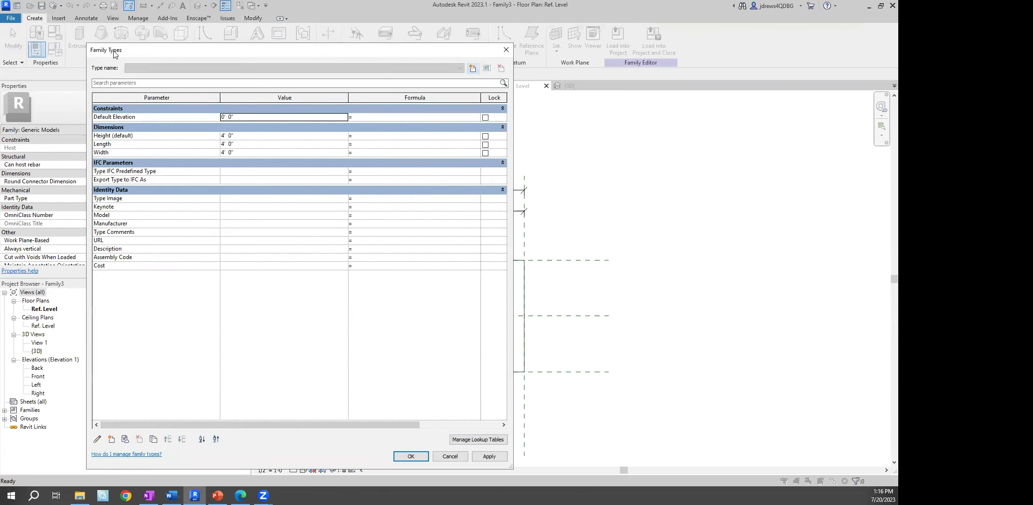
Open the Height parameter's properties and switch it from family to shared parameter
left_click(112, 439)
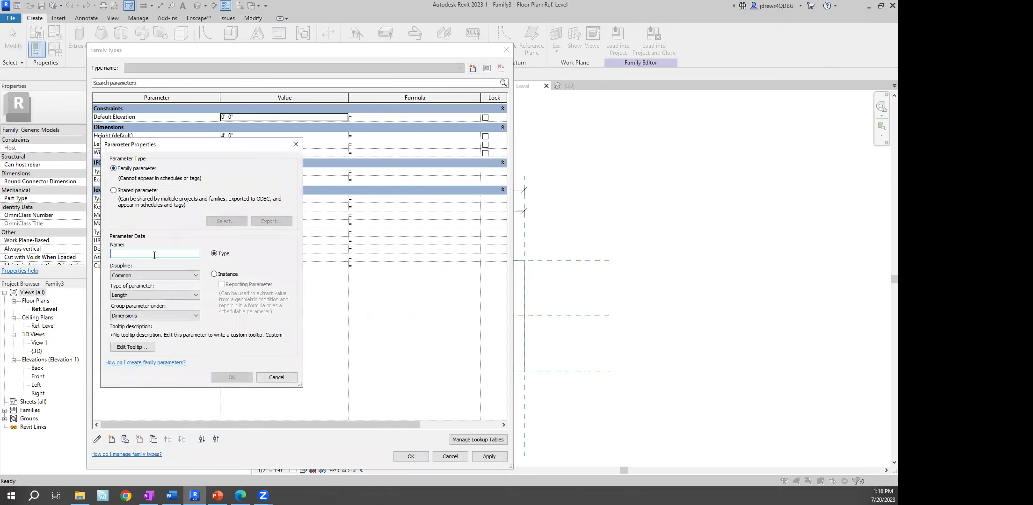
left_click(115, 192)
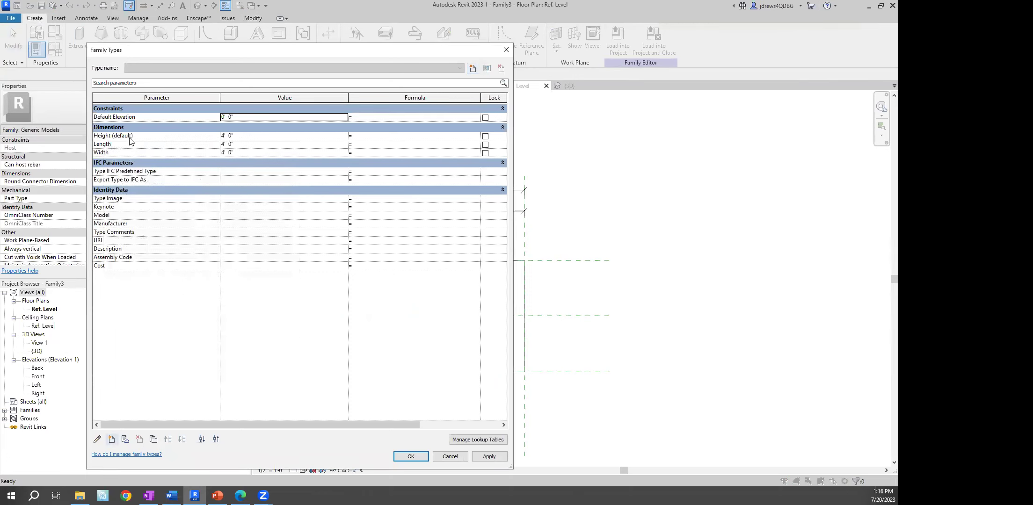
left_click(129, 138)
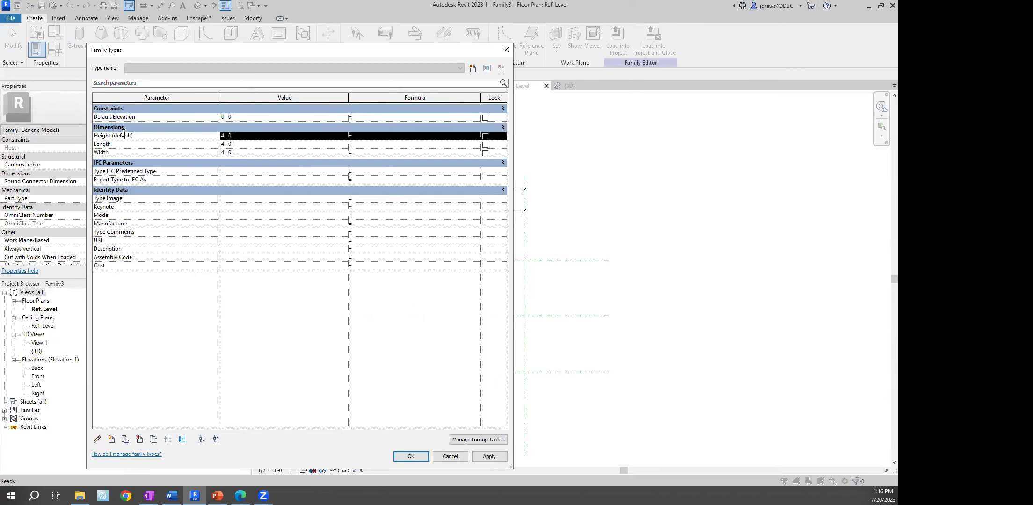
left_click(97, 439)
left_click(114, 190)
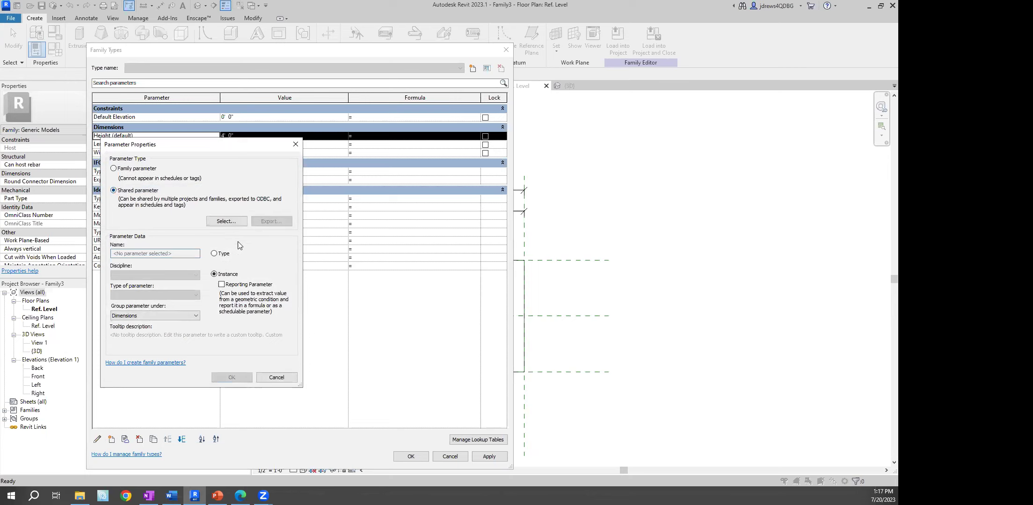
From Edit Shared Parameters, create a new empty shared parameter file Evolve Webinar.txt on the Desktop
left_click(228, 222)
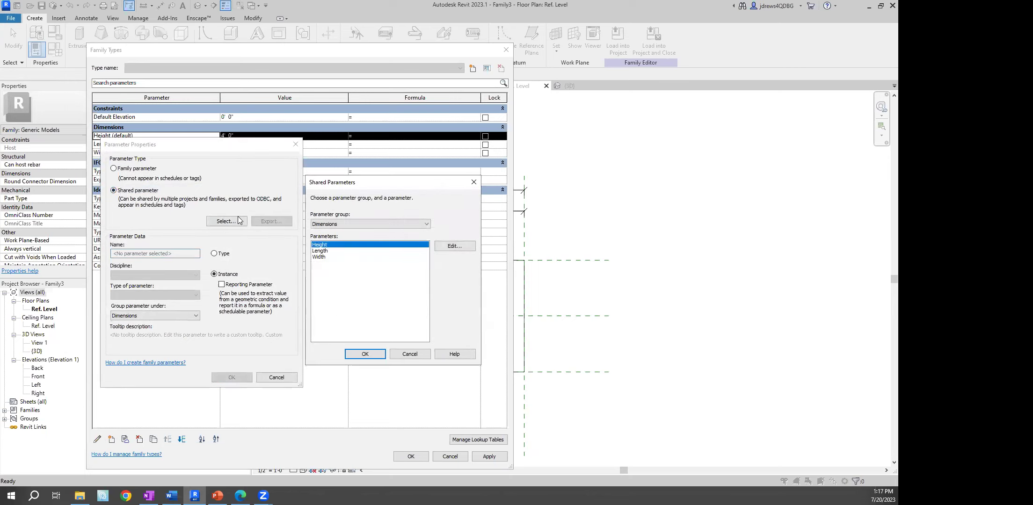
left_click(374, 225)
left_click(374, 224)
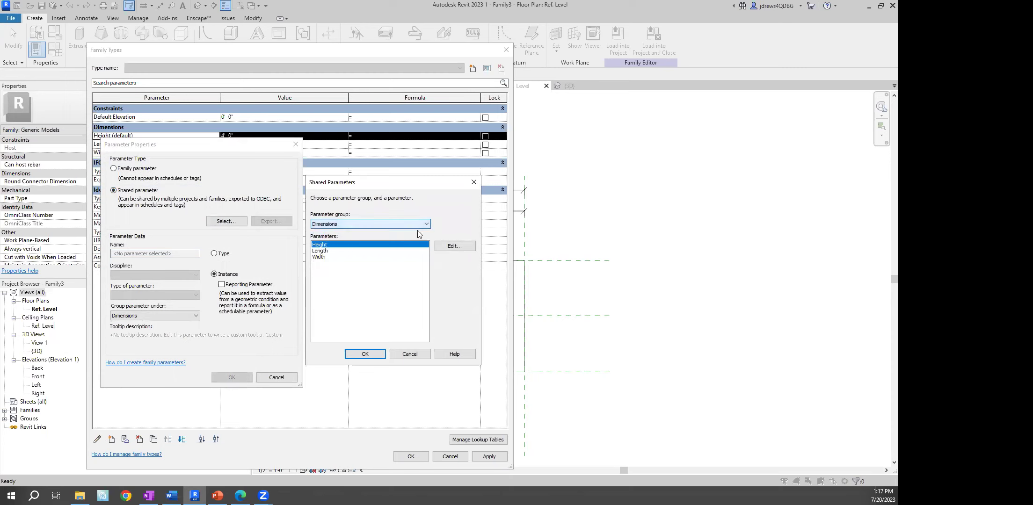
left_click(454, 245)
left_click(367, 194)
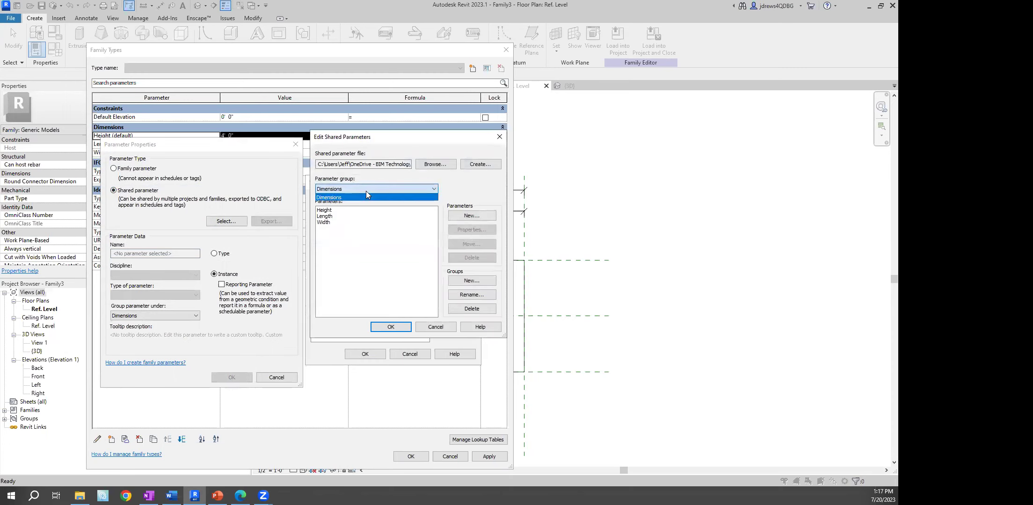
left_click(447, 186)
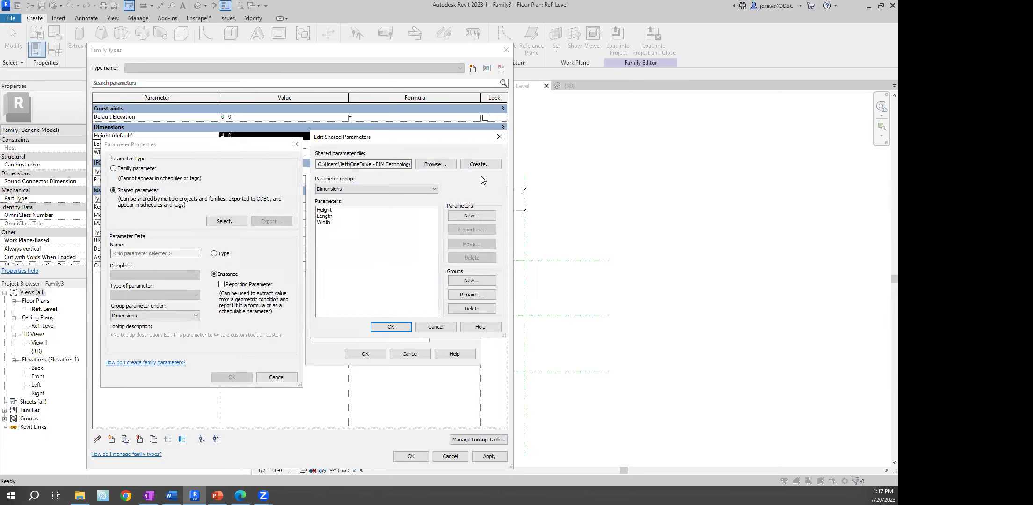
left_click(481, 165)
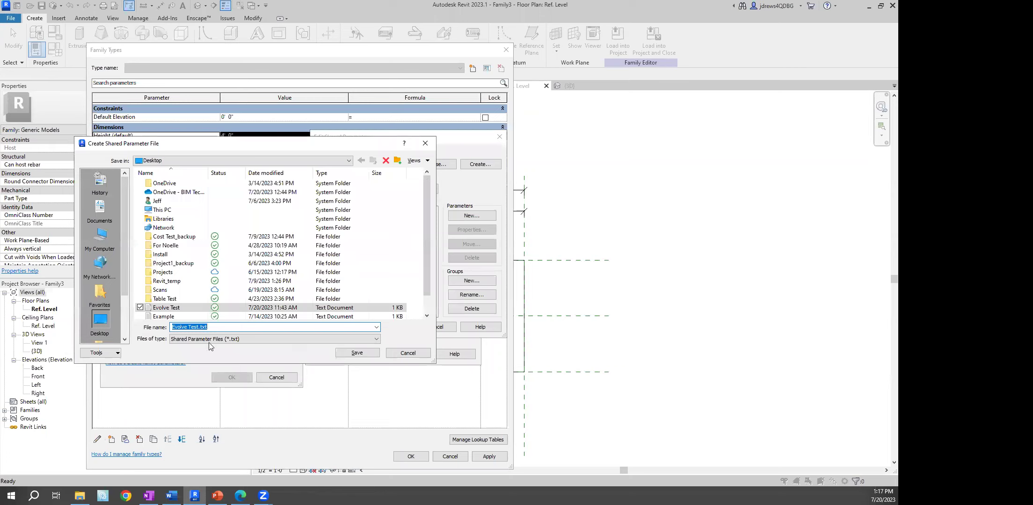
left_click(205, 327)
key("BackSpace")
key("BackSpace")
key("BackSpace")
key("BackSpace")
type("Webinar")
key("Return")
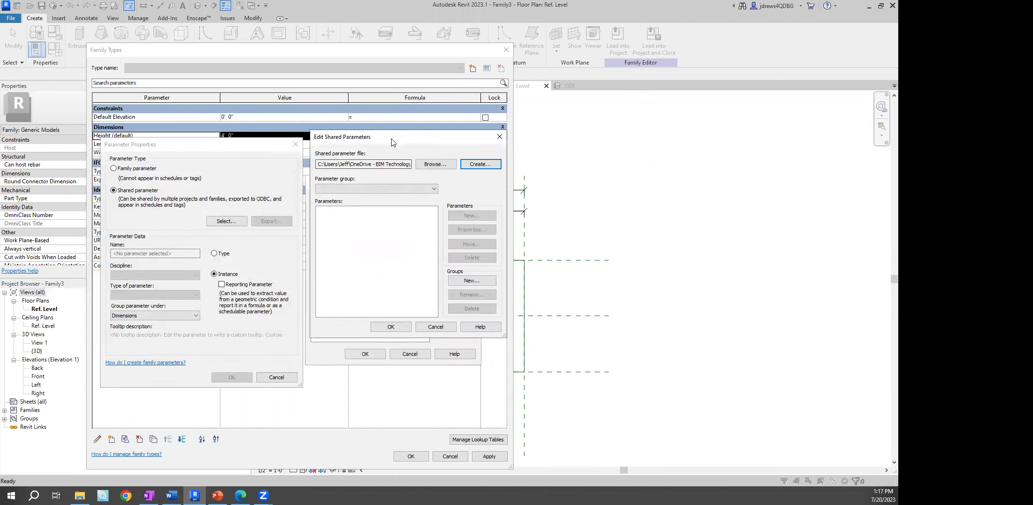
Move the Edit Shared Parameters dialog, confirm the file has no groups, and begin a new group
left_click_drag(391, 139, 385, 146)
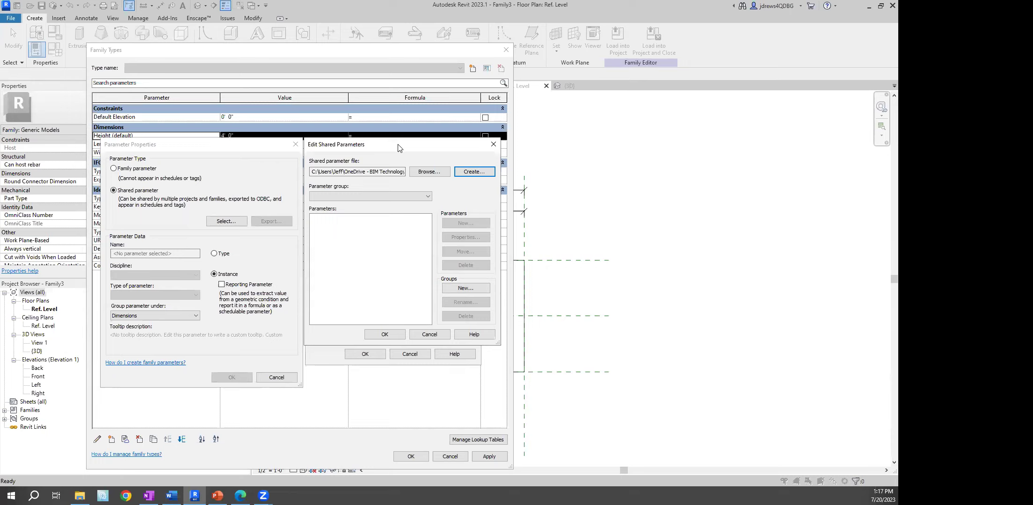
left_click_drag(375, 148, 328, 150)
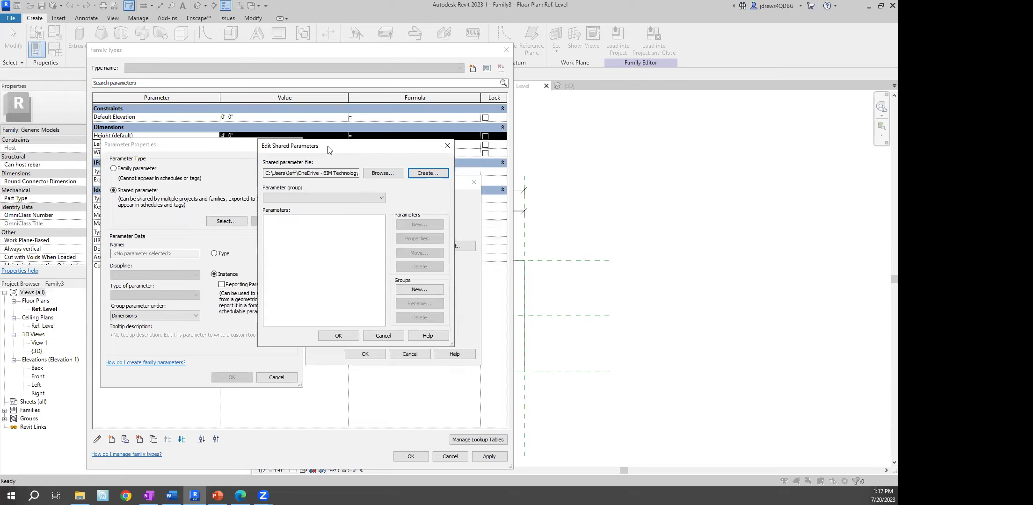
left_click(380, 198)
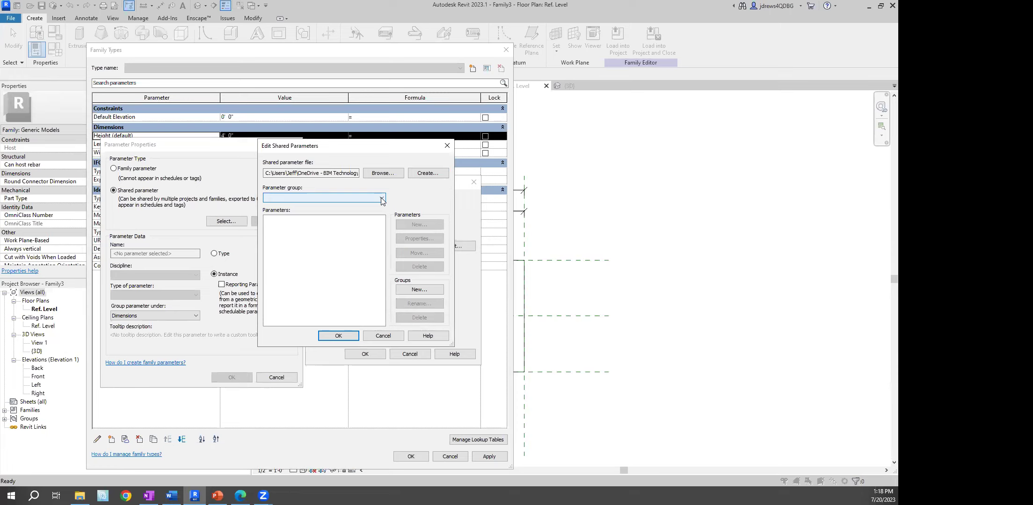
left_click(382, 199)
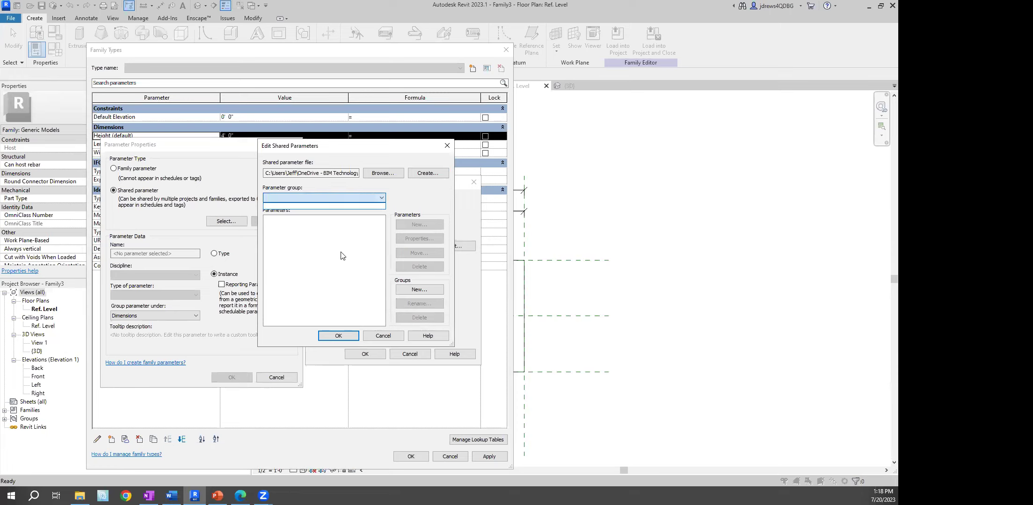
left_click(421, 289)
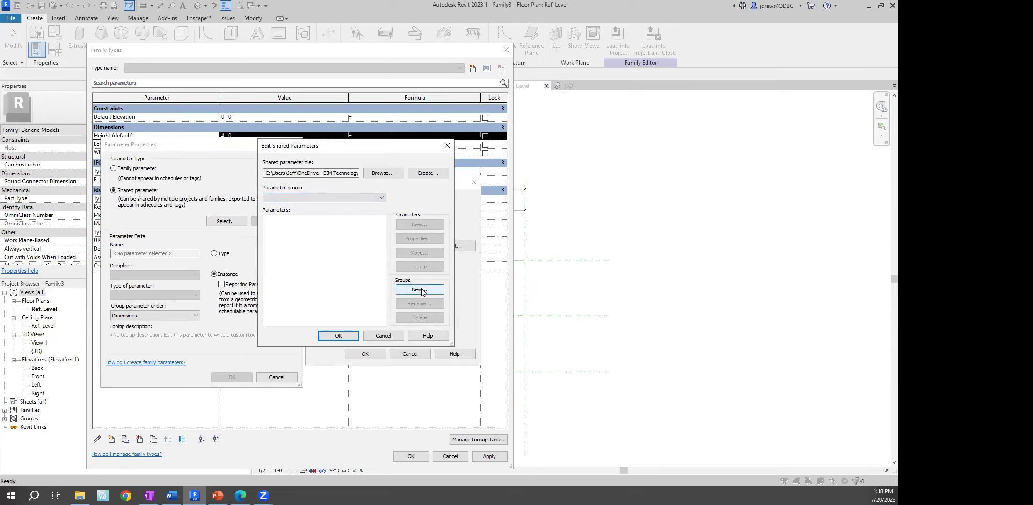
Create the Dimensions group and add shared parameters Ev_Width and Ev_Length to it
type("Dimensions")
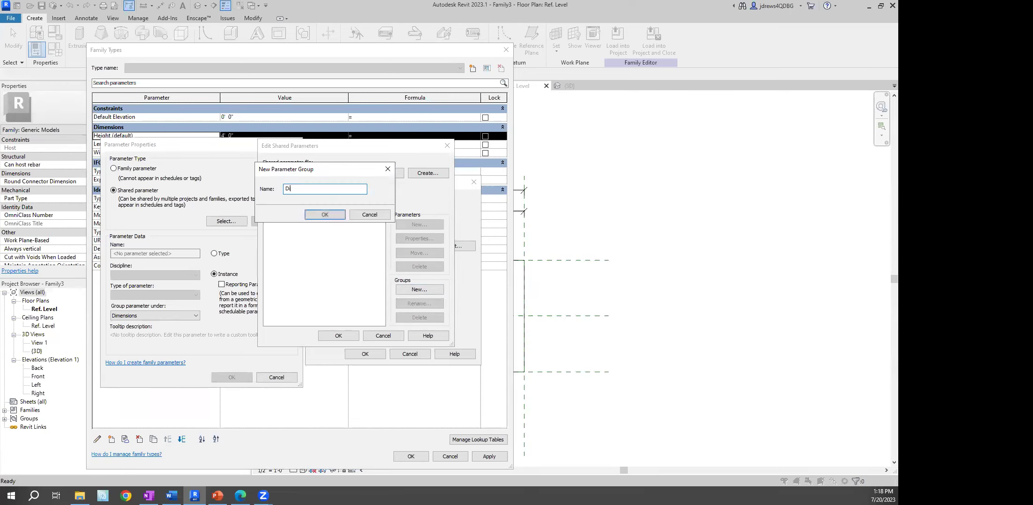
left_click(341, 214)
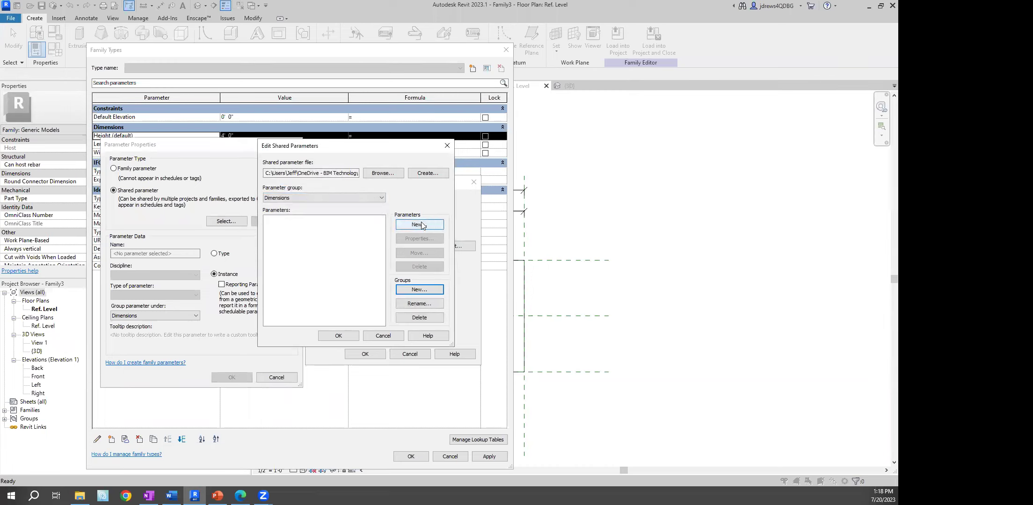
left_click(421, 225)
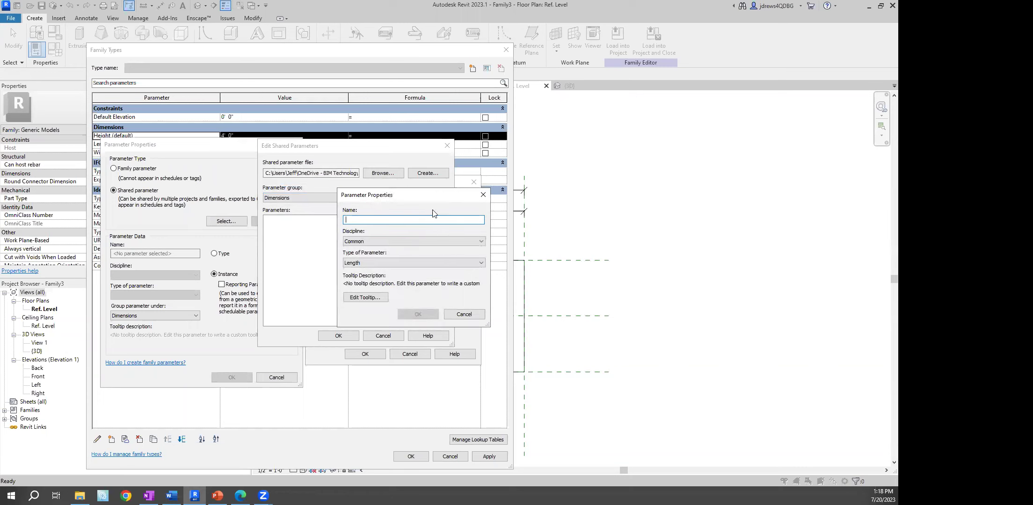
left_click_drag(434, 196, 359, 184)
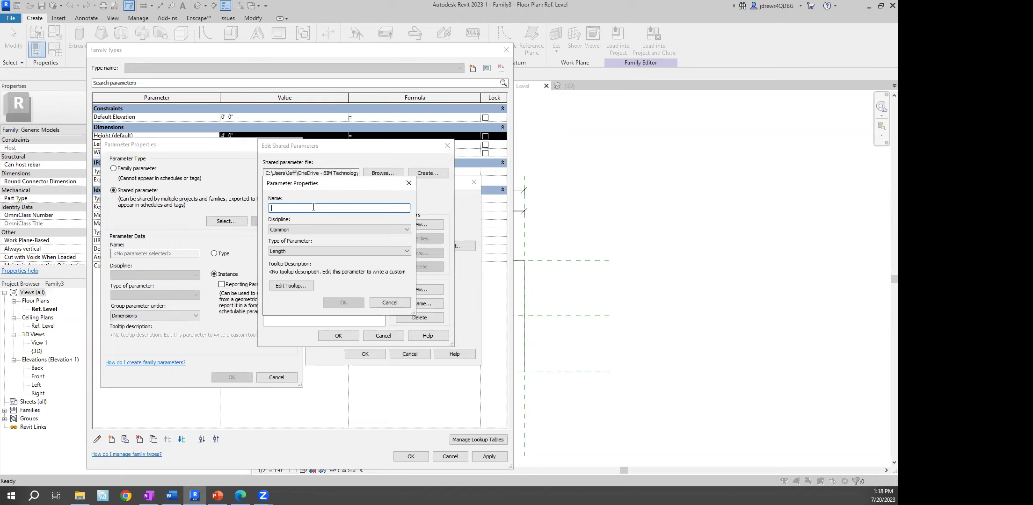
type("Ev_Width")
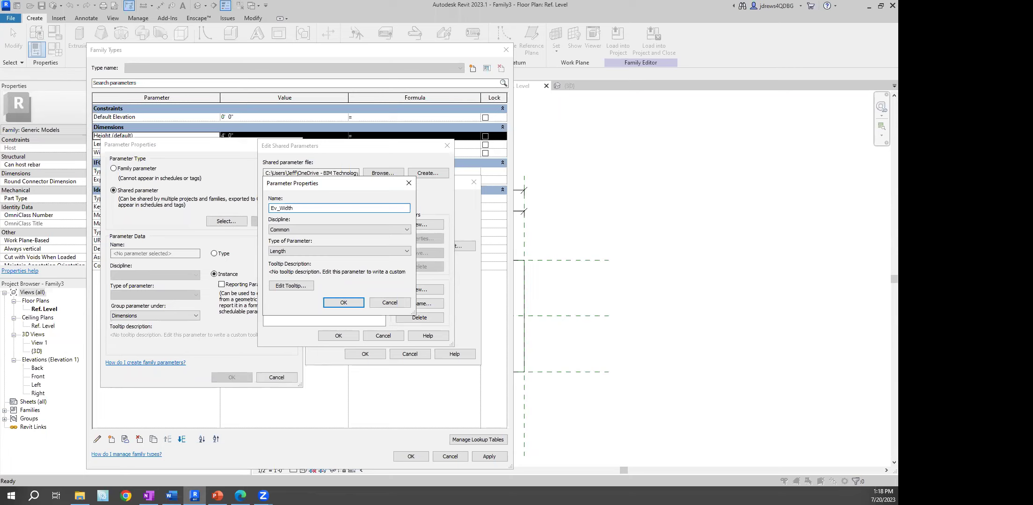
left_click(344, 302)
left_click(433, 225)
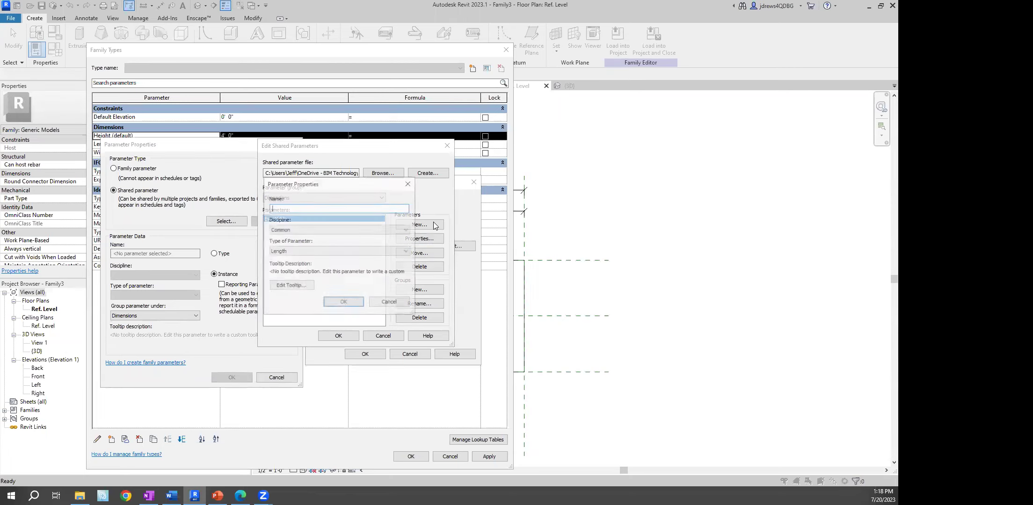
type("Ev_Length")
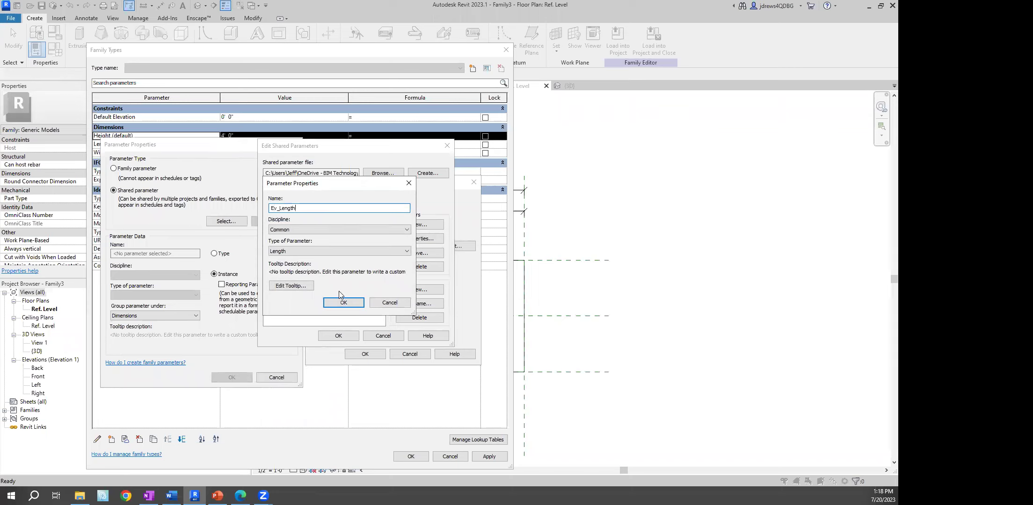
left_click(343, 302)
Add a third shared parameter named Ev_Height, correcting the misspelt name
left_click(430, 225)
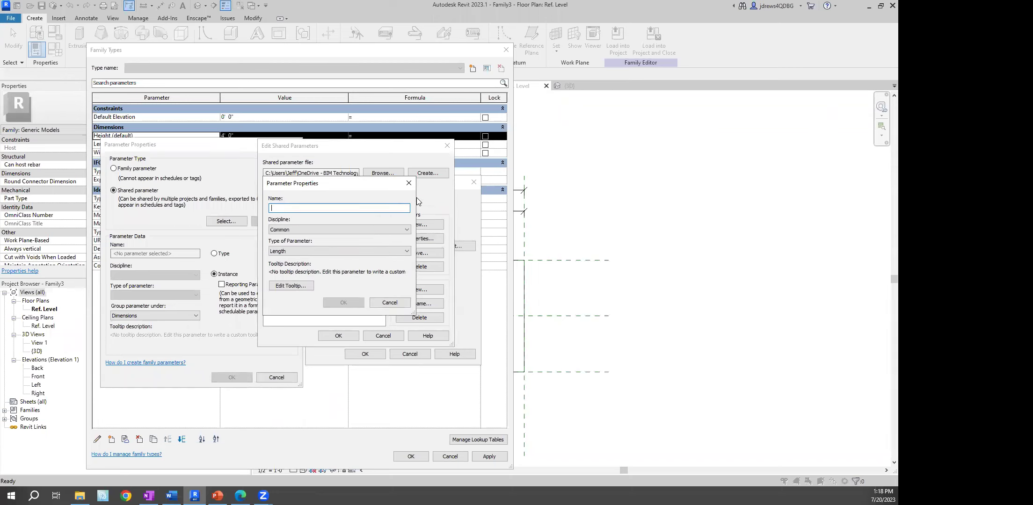
left_click_drag(342, 184, 387, 205)
type("Ev")
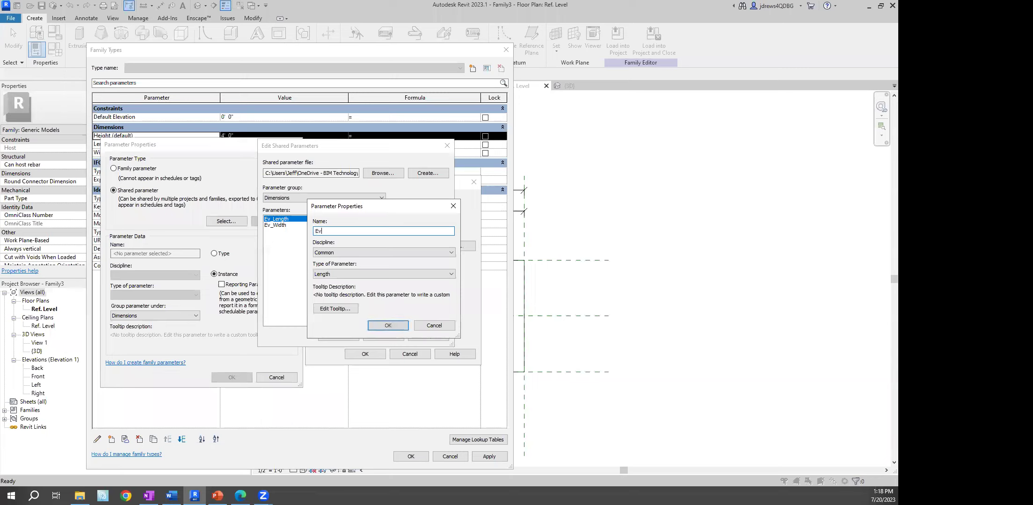
type("_Hieght")
key("BackSpace")
key("BackSpace")
key("BackSpace")
key("BackSpace")
key("BackSpace")
type("eight")
left_click_drag(381, 214, 344, 246)
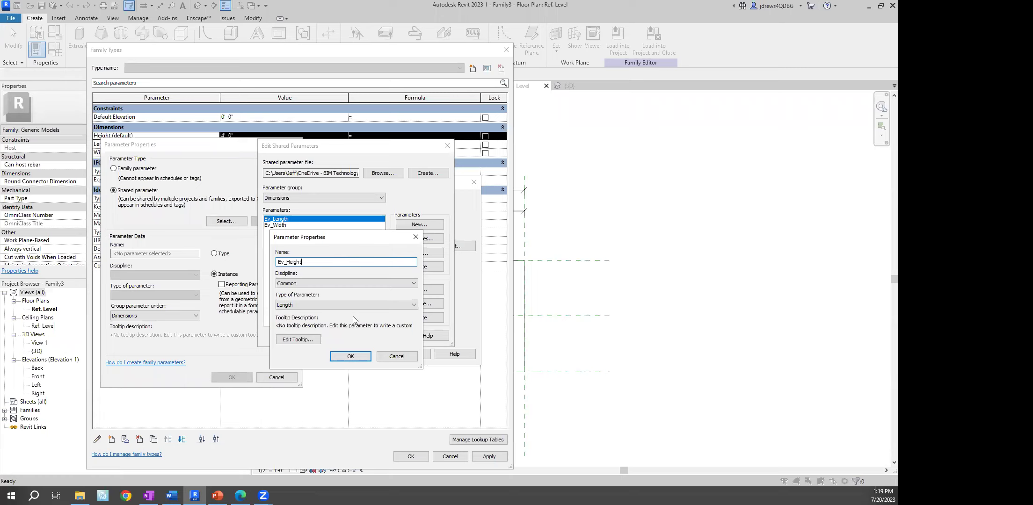
Give Ev_Height a tooltip telling users to e-mail questions to the contact address, then confirm it
left_click(295, 338)
key("ctrl+a")
key("Delete")
type("If you have any")
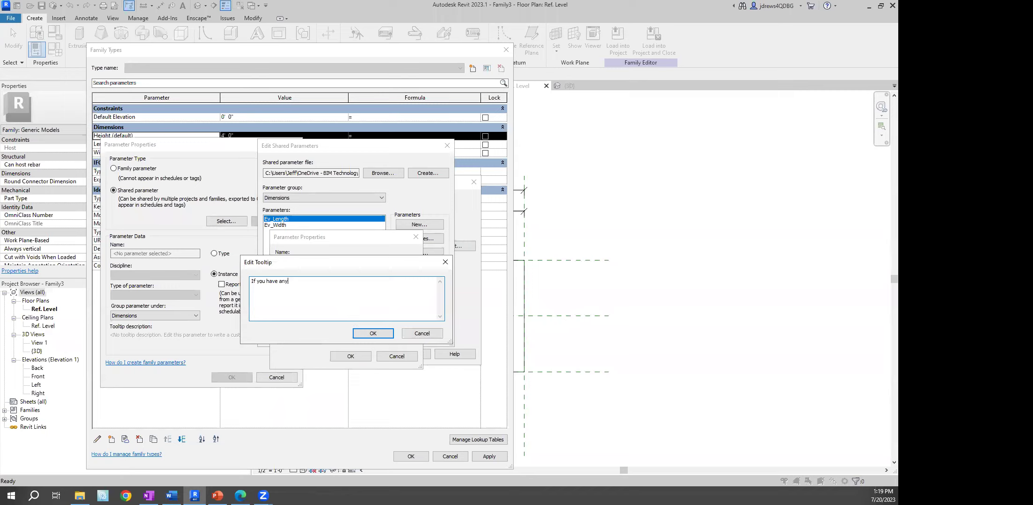
type(" questiosn")
key("BackSpace")
key("BackSpace")
key("BackSpace")
left_click(387, 333)
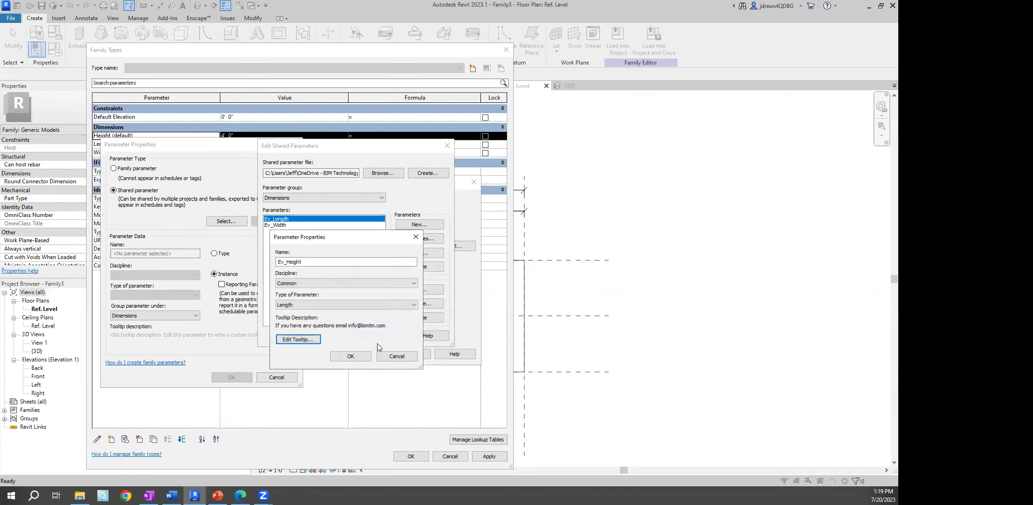
left_click(358, 358)
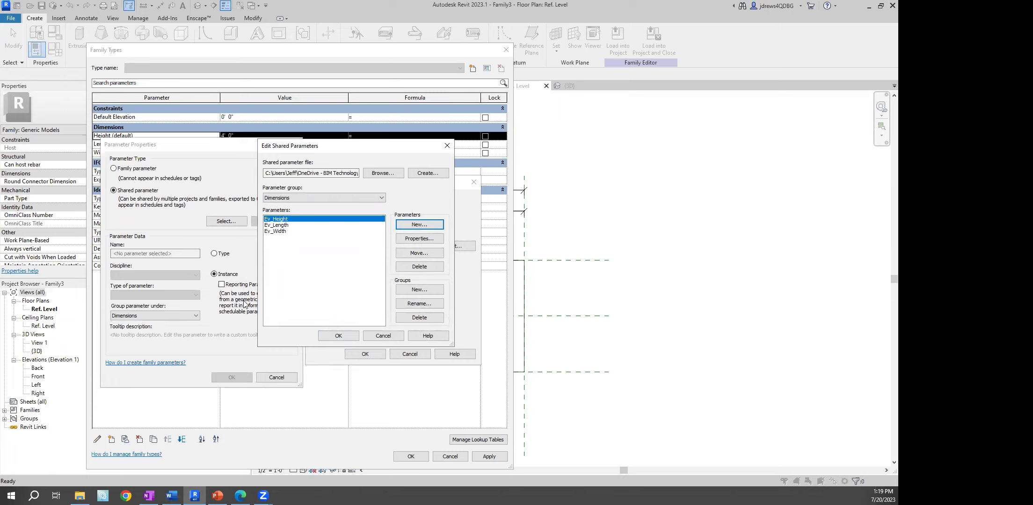
Map the Height parameter to shared Ev_Height and Length to shared Ev_Length
left_click(343, 334)
left_click(366, 354)
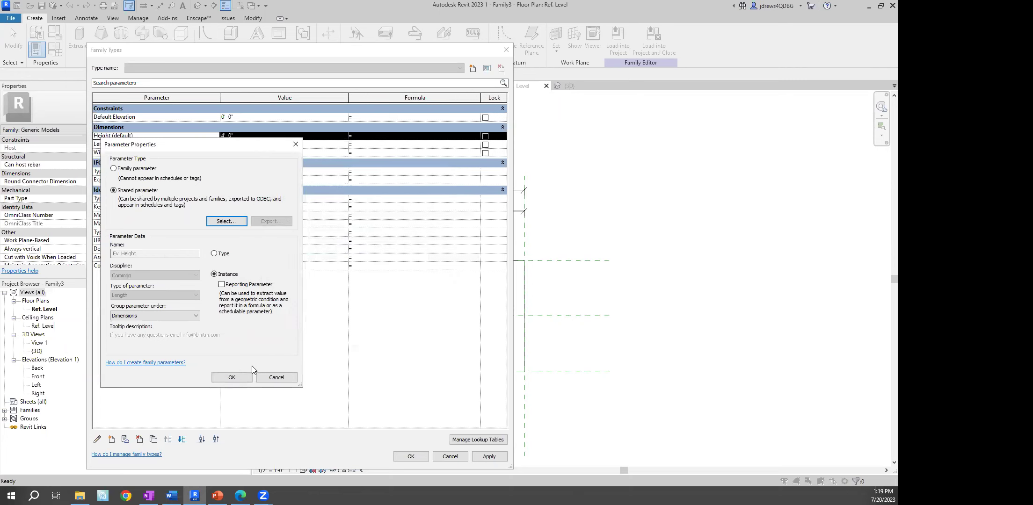
left_click(224, 377)
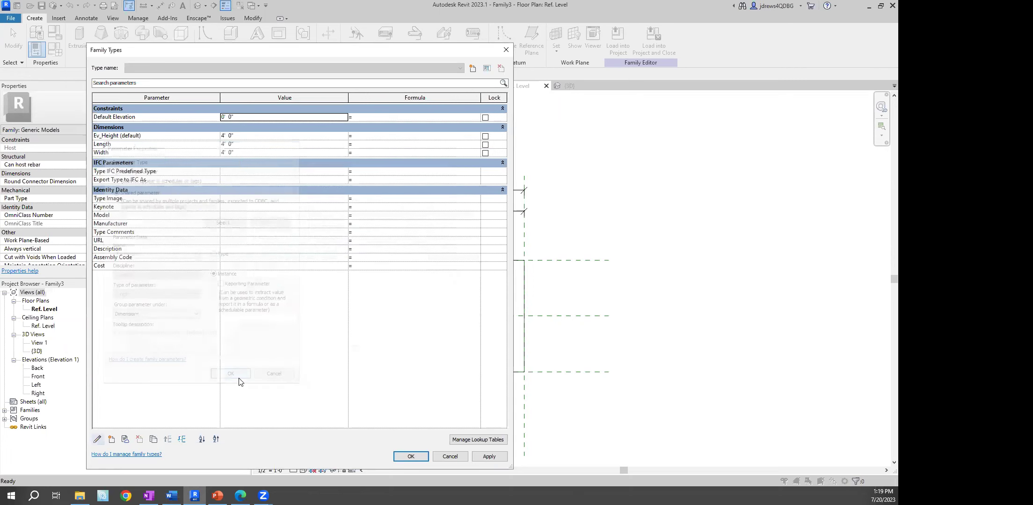
left_click(127, 143)
left_click(98, 440)
left_click(114, 190)
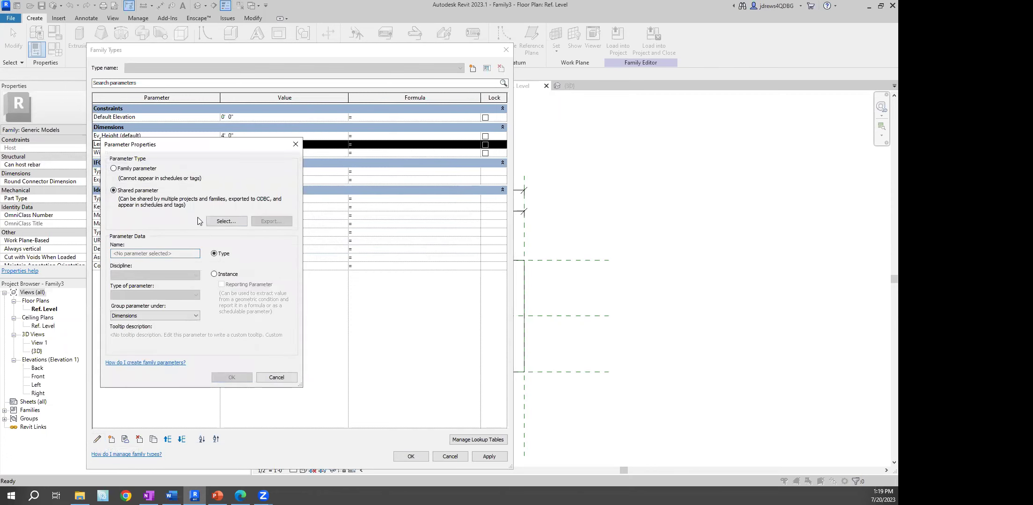
left_click(220, 222)
left_click(330, 251)
left_click(366, 351)
left_click(232, 377)
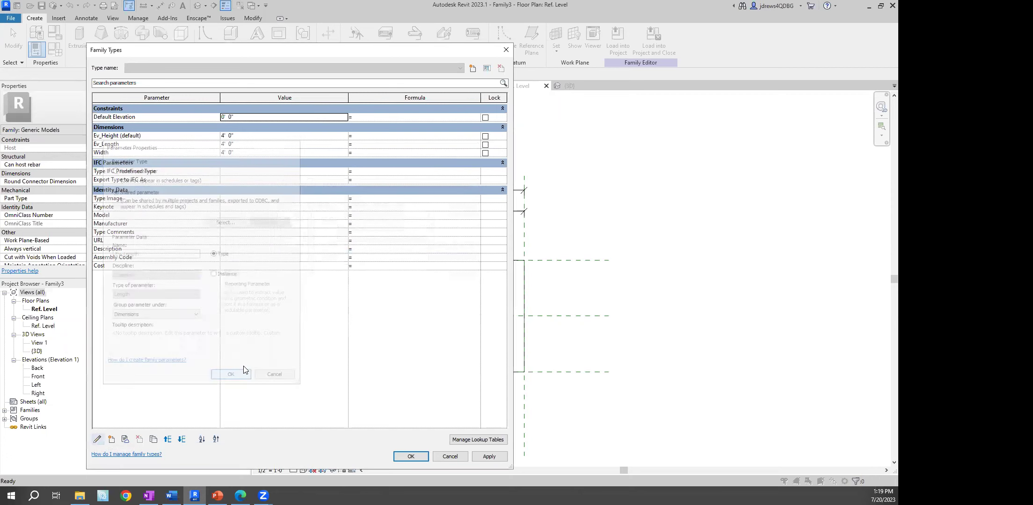
Map the Width parameter to shared Ev_Width and apply the Family Types changes
left_click(113, 153)
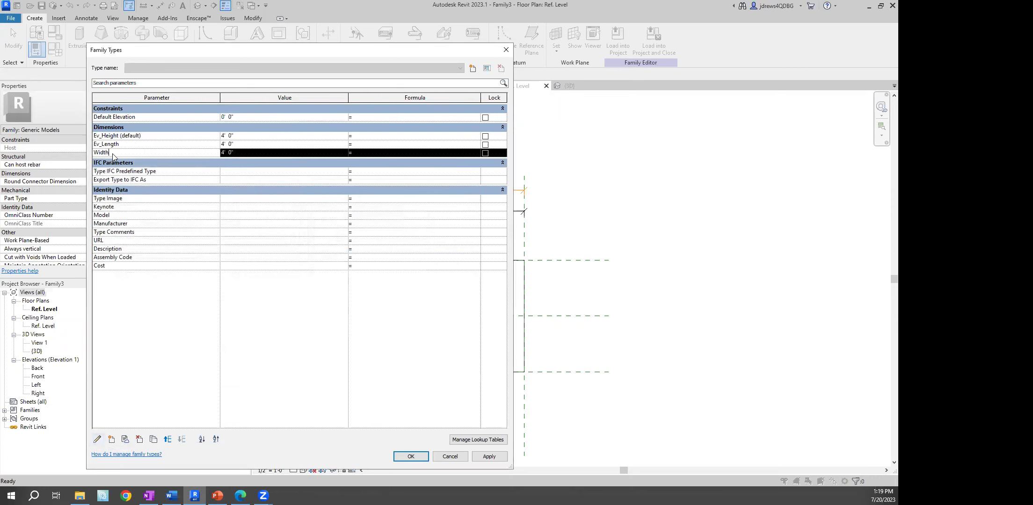
left_click(98, 438)
left_click(114, 190)
left_click(226, 221)
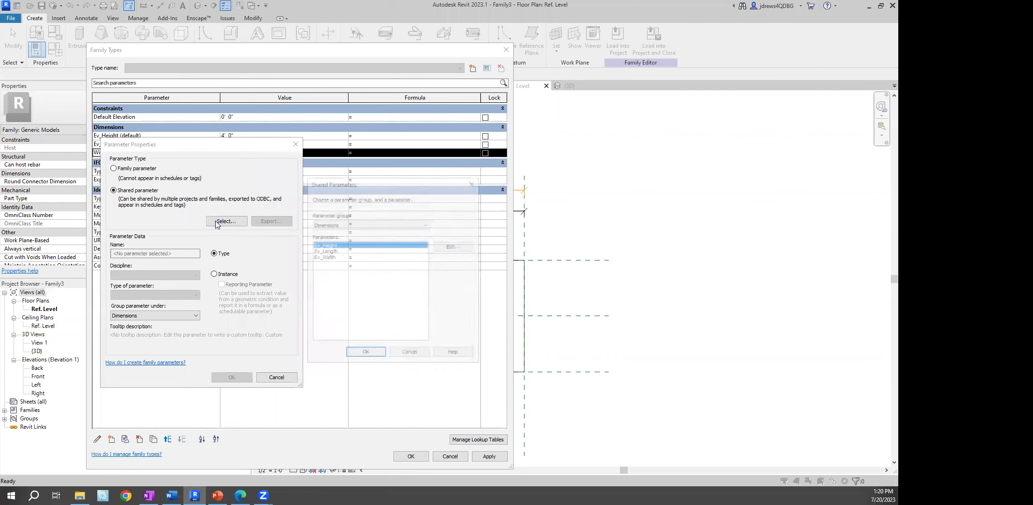
left_click(326, 257)
left_click(365, 353)
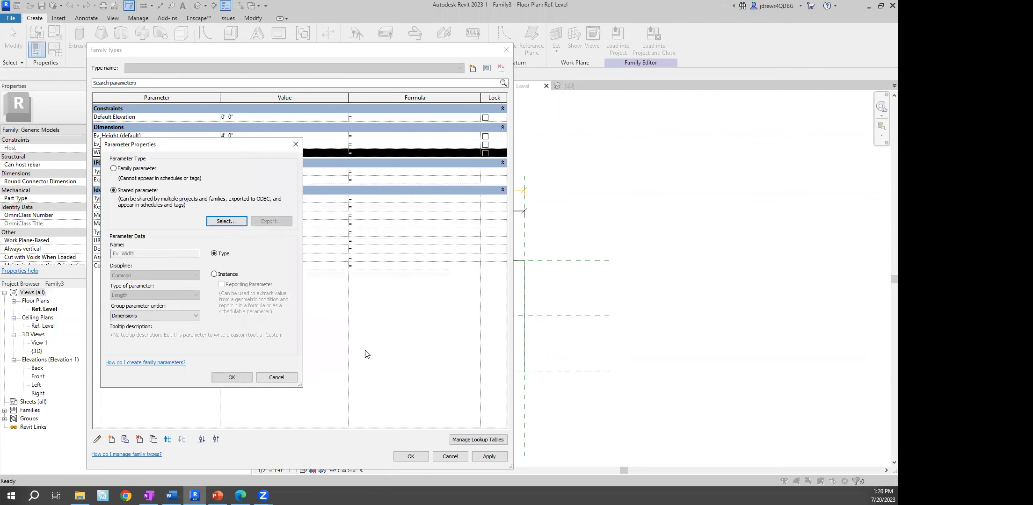
left_click(231, 377)
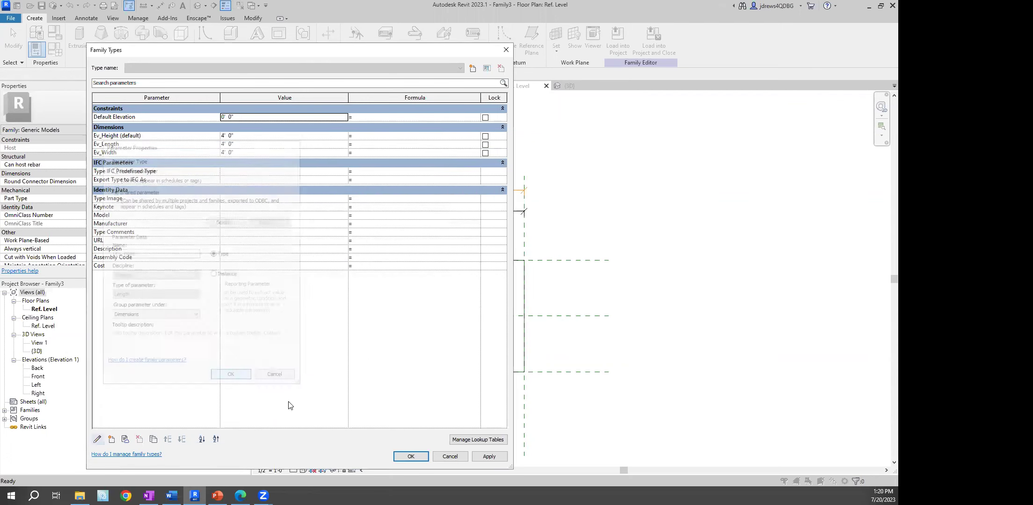
left_click(411, 457)
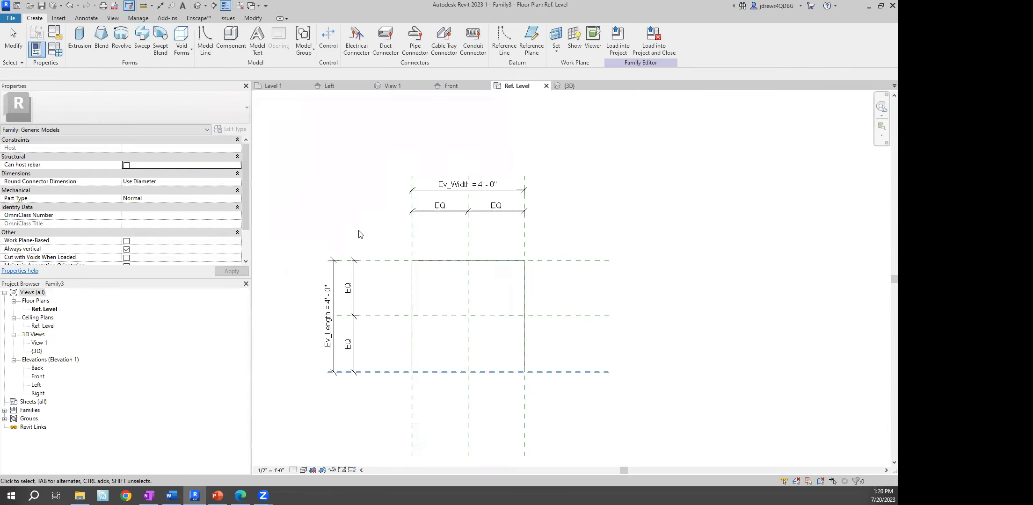
Load the family into the project, overwriting the existing Family3 version
right_click(314, 190)
left_click(339, 199)
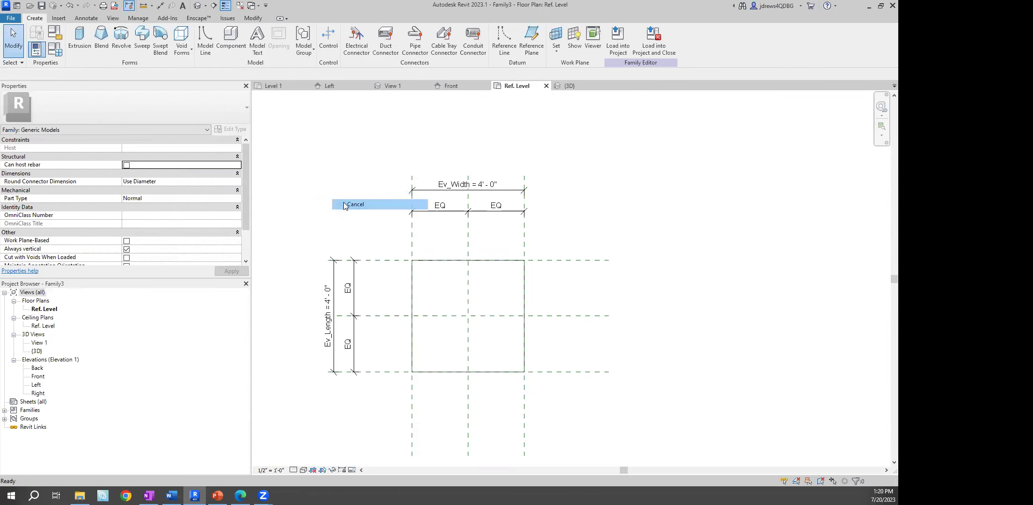
left_click(617, 51)
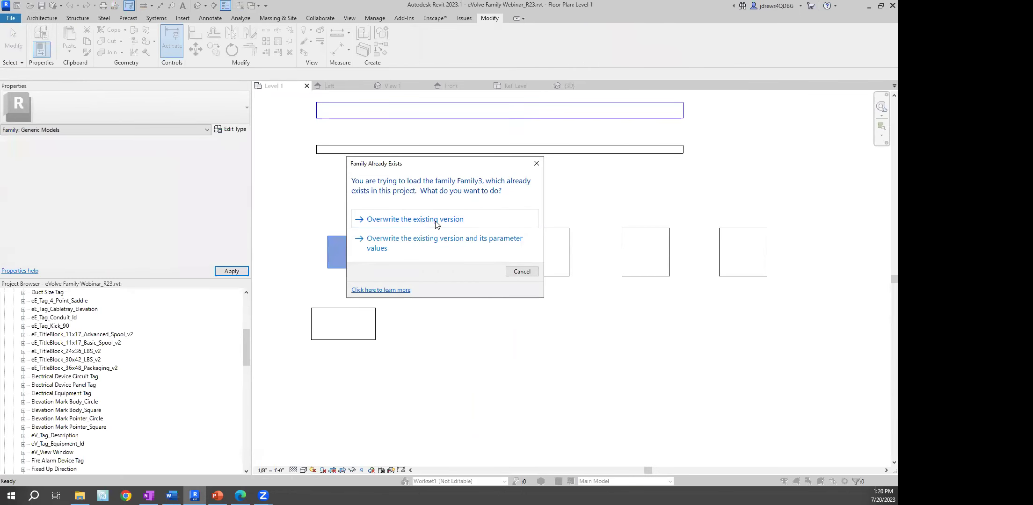
left_click(435, 223)
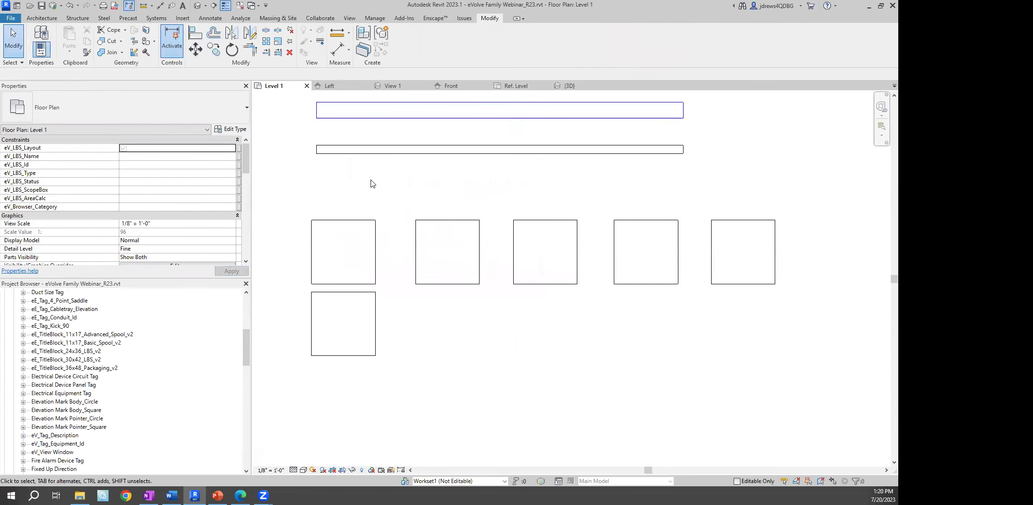
Select a box on the Level 1 plan to check the available Family3 types
scroll(371, 184, "down", 1)
middle_click_drag(372, 195, 386, 219)
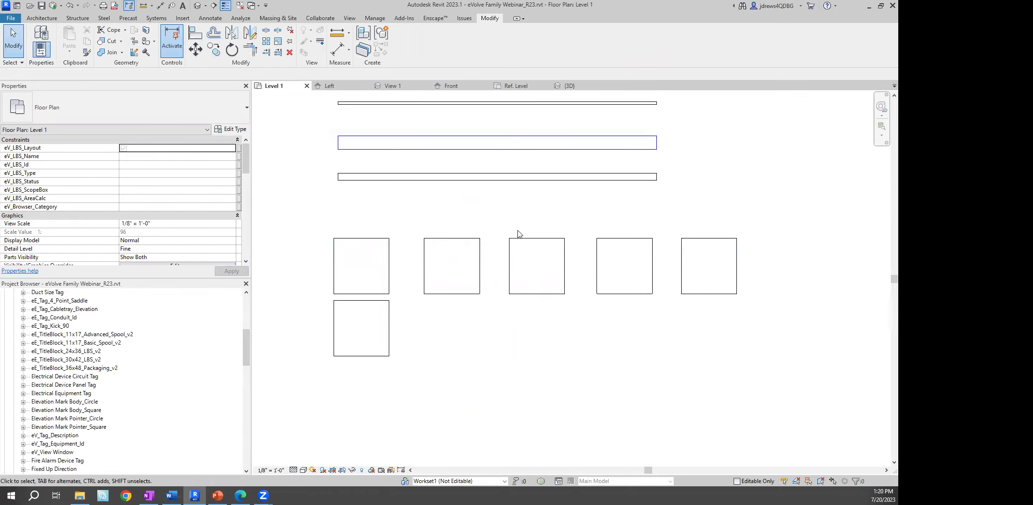
left_click(379, 241)
left_click(145, 108)
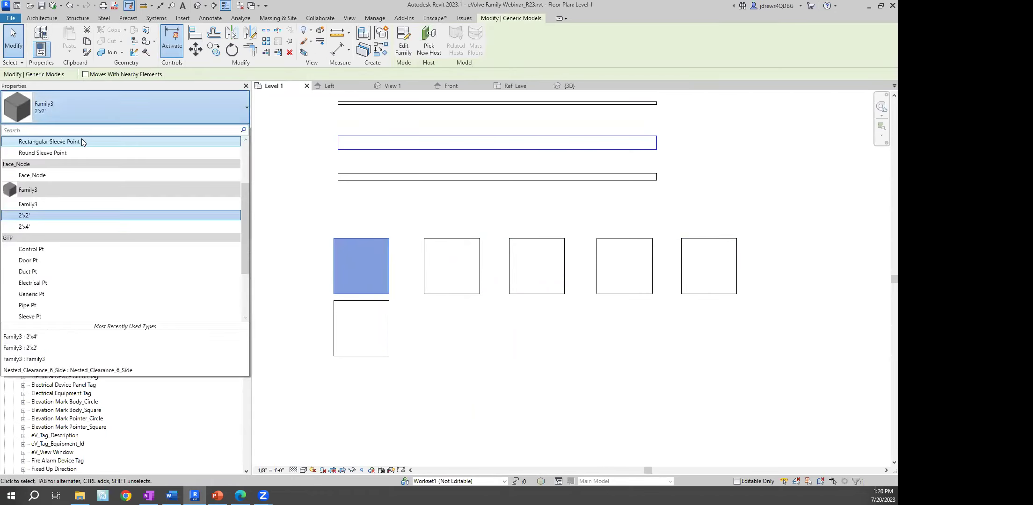
left_click(316, 214)
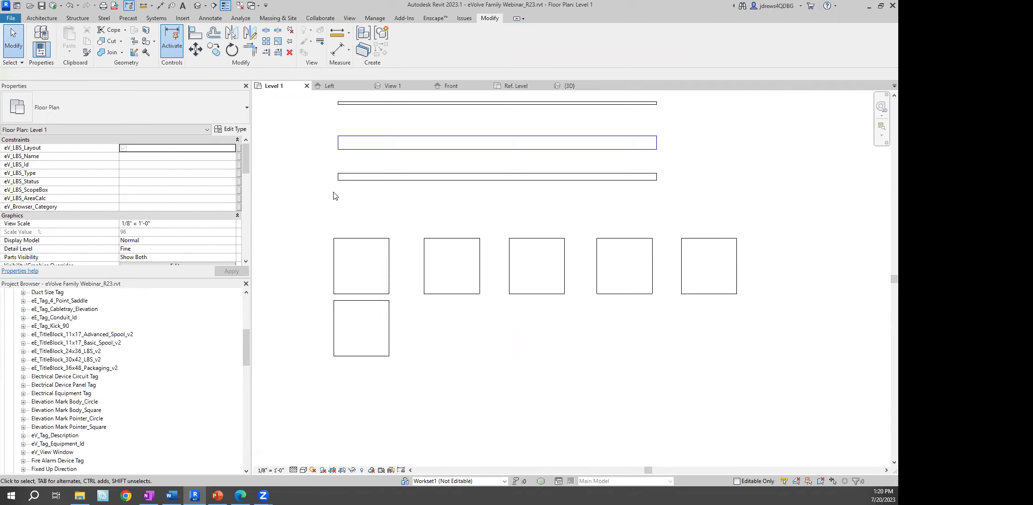
Set the 2'x2' type's Ev_Length and Ev_Width both to 2
left_click(376, 239)
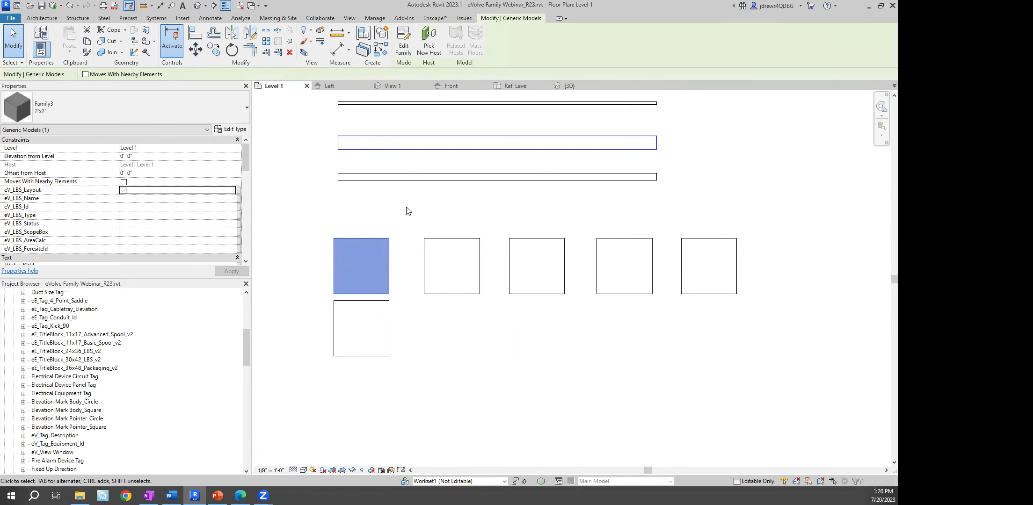
left_click(232, 129)
left_click(253, 172)
type("2")
key("Tab")
type("2")
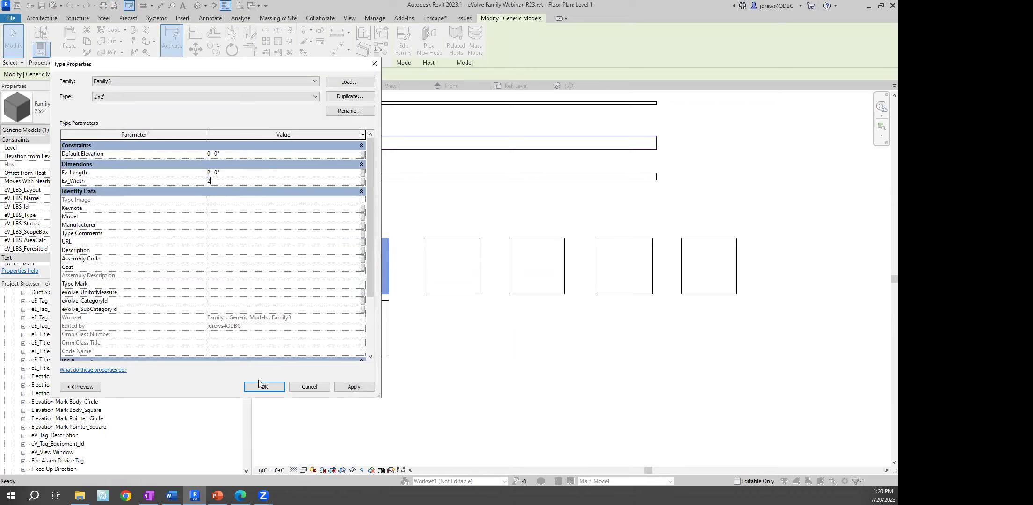
left_click(263, 384)
left_click(405, 312)
Set the 2'x4' type's Ev_Length to 2 and check the resized boxes
left_click(389, 308)
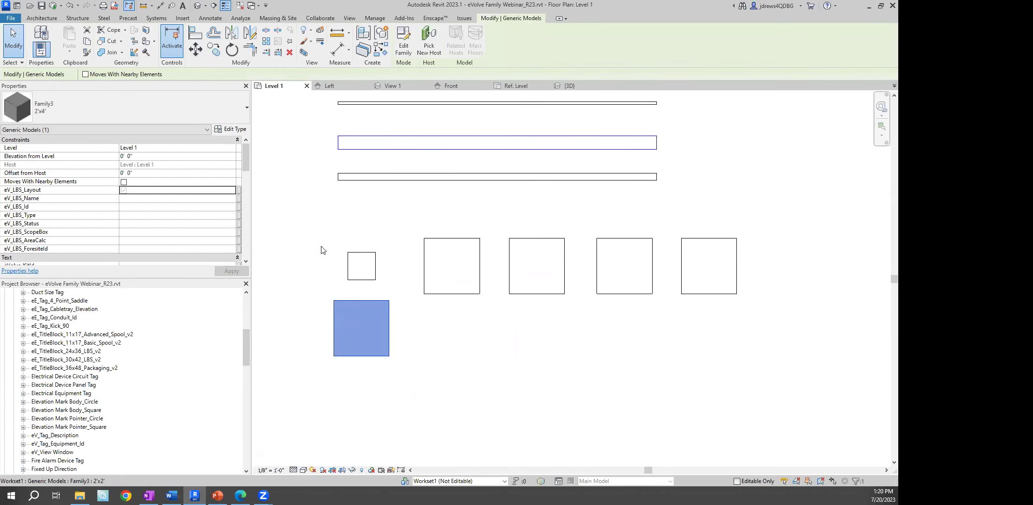
left_click(234, 131)
left_click(247, 173)
type("2")
left_click(266, 387)
left_click(446, 372)
right_click(405, 197)
left_click(418, 205)
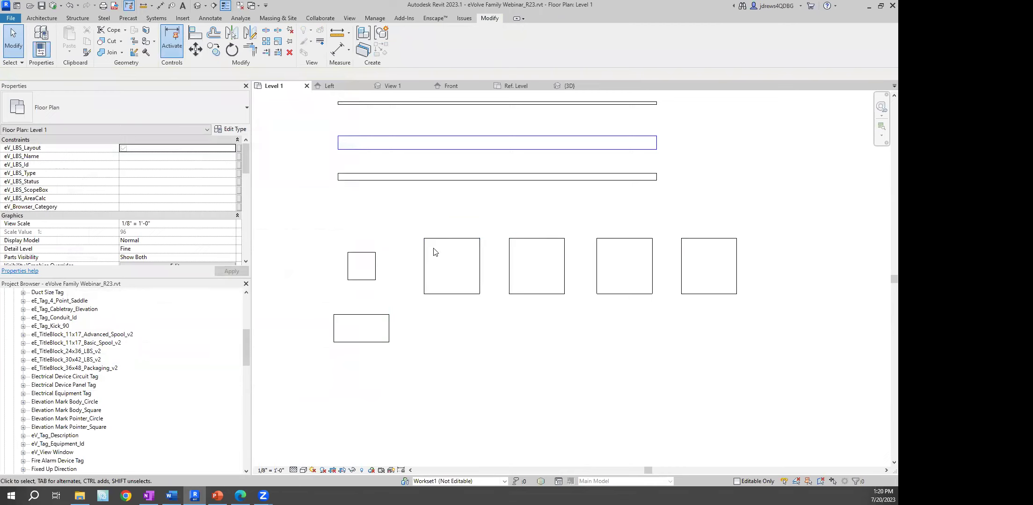
left_click(374, 262)
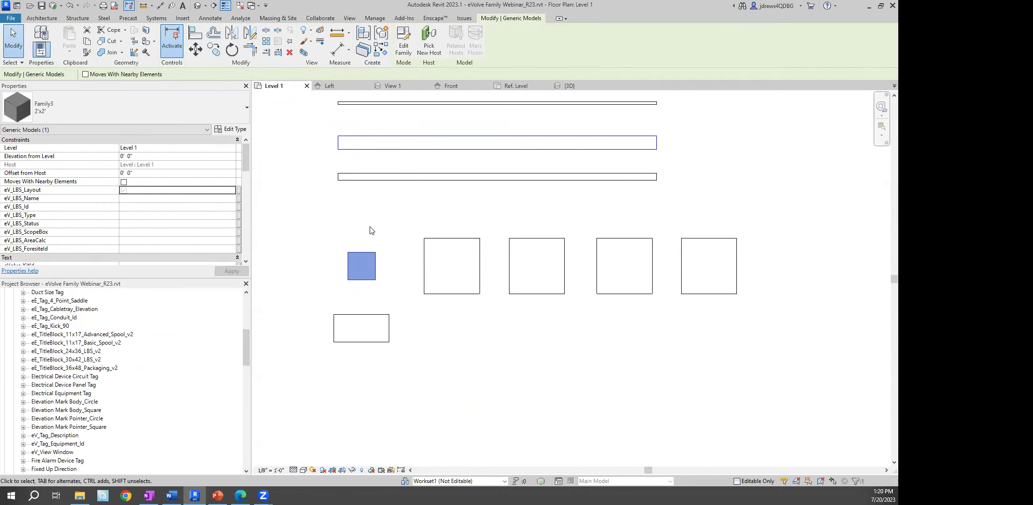
left_click(409, 206)
left_click(350, 18)
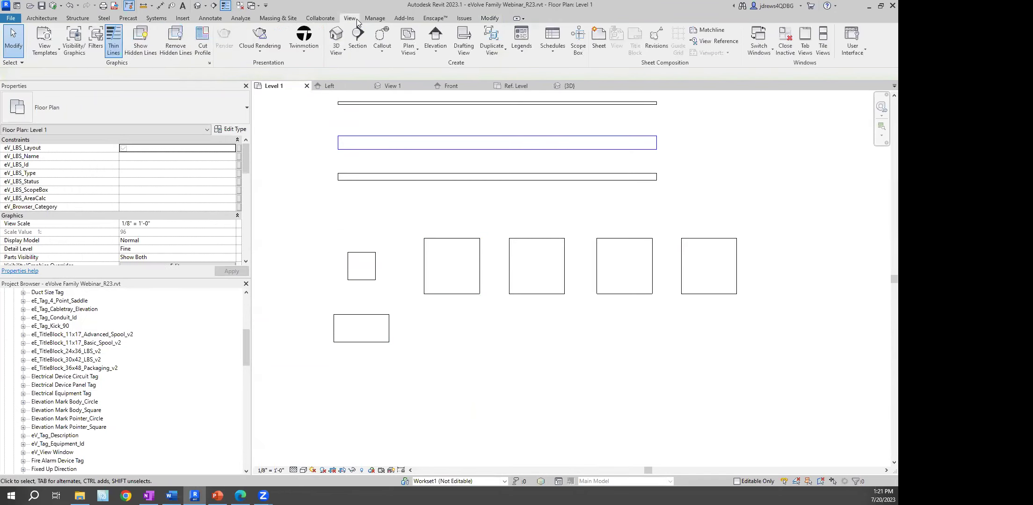
Start a new Schedule/Quantities for the Generic Models category
left_click(551, 46)
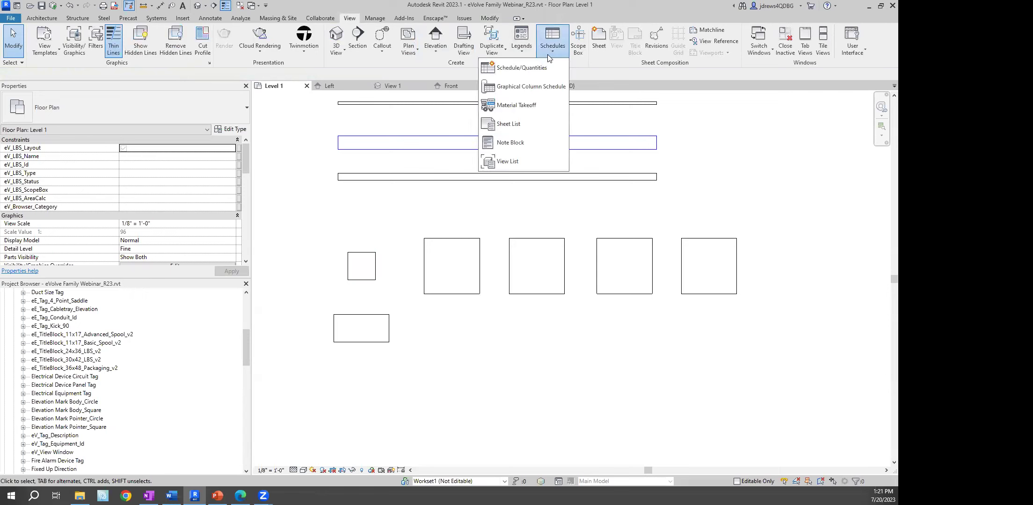
left_click(528, 69)
left_click(394, 271)
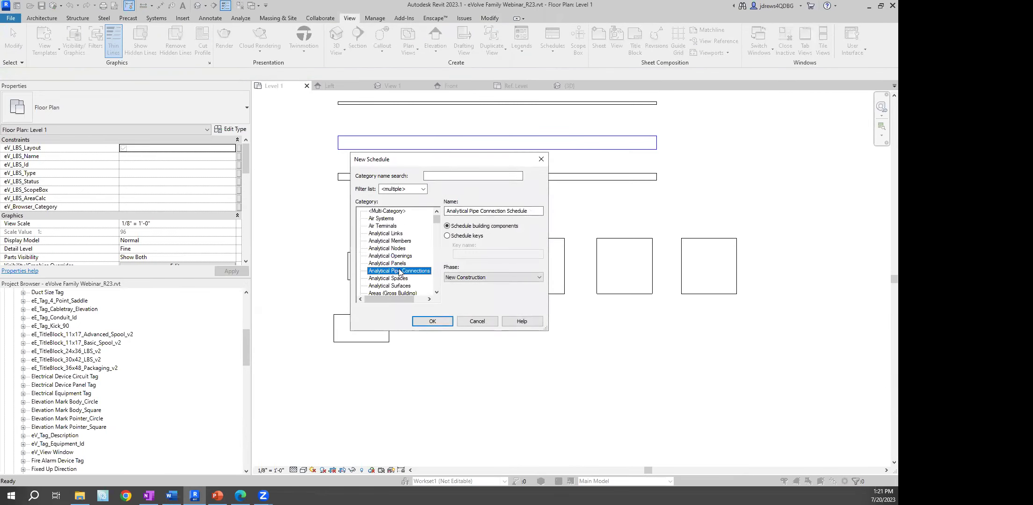
key("g")
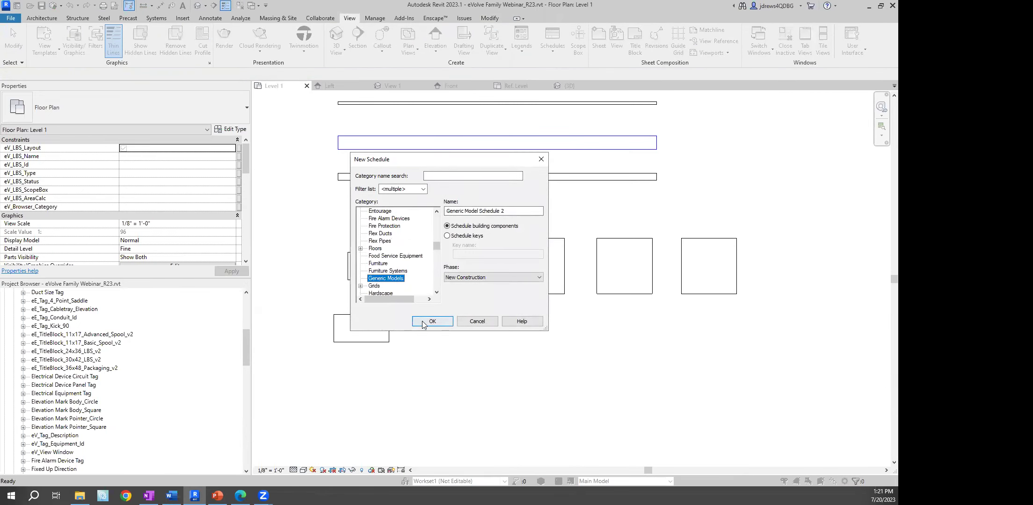
left_click(431, 321)
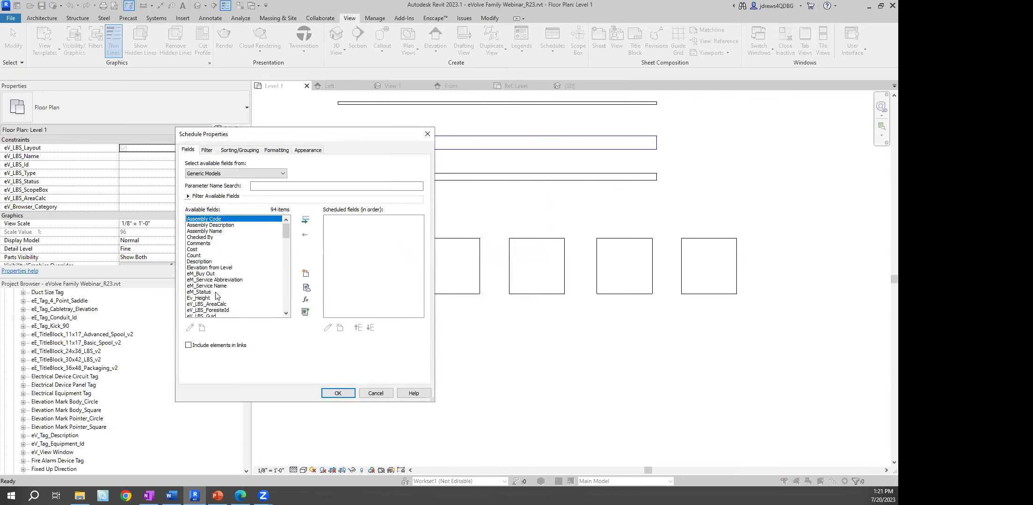
Add the Ev_Length, Ev_Width and Ev_Height fields to the schedule
scroll(219, 292, "down", 1)
left_click_drag(283, 233, 285, 245)
left_click(206, 274)
scroll(248, 267, "down", 2)
scroll(234, 280, "down", 1)
left_click(200, 302)
scroll(264, 271, "down", 2)
scroll(264, 271, "up", 3)
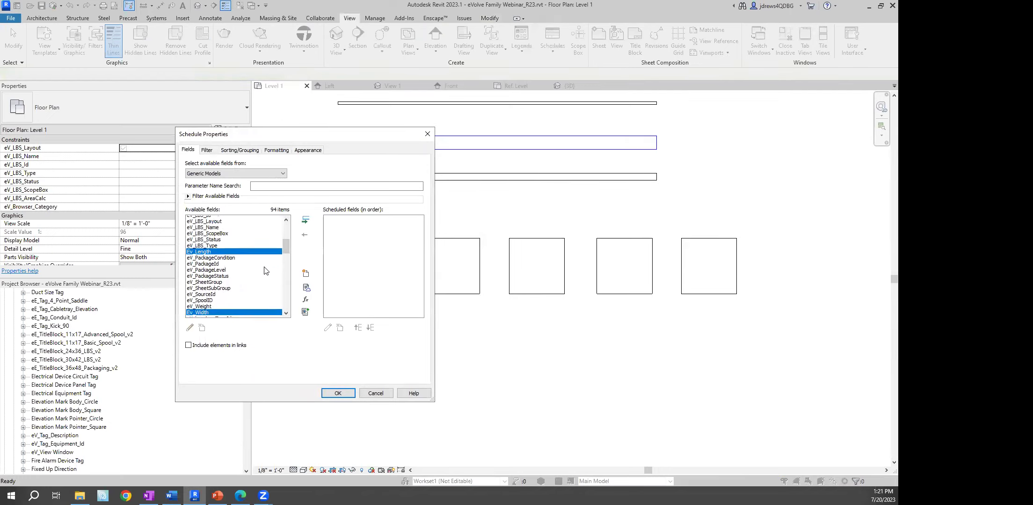
scroll(265, 271, "up", 3)
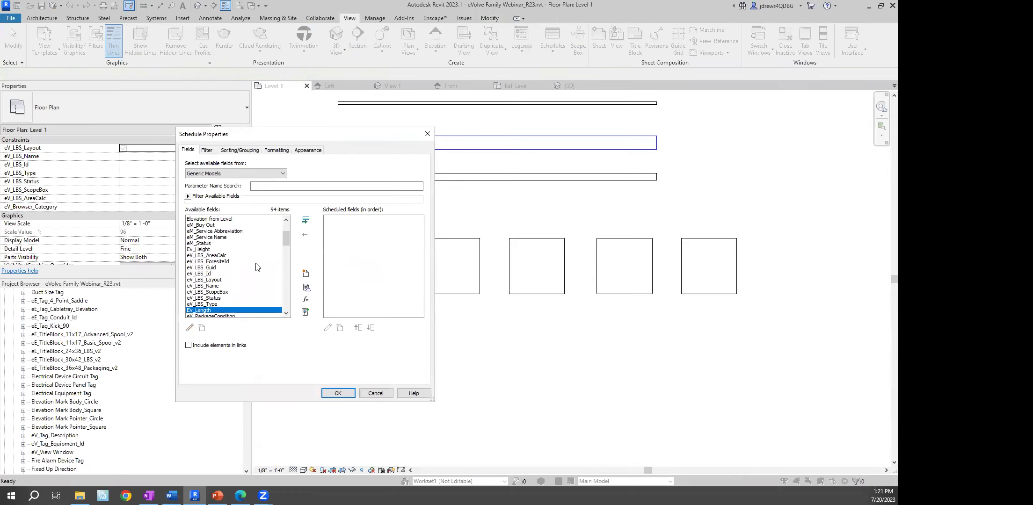
left_click(196, 249, "ctrl")
left_click(307, 221)
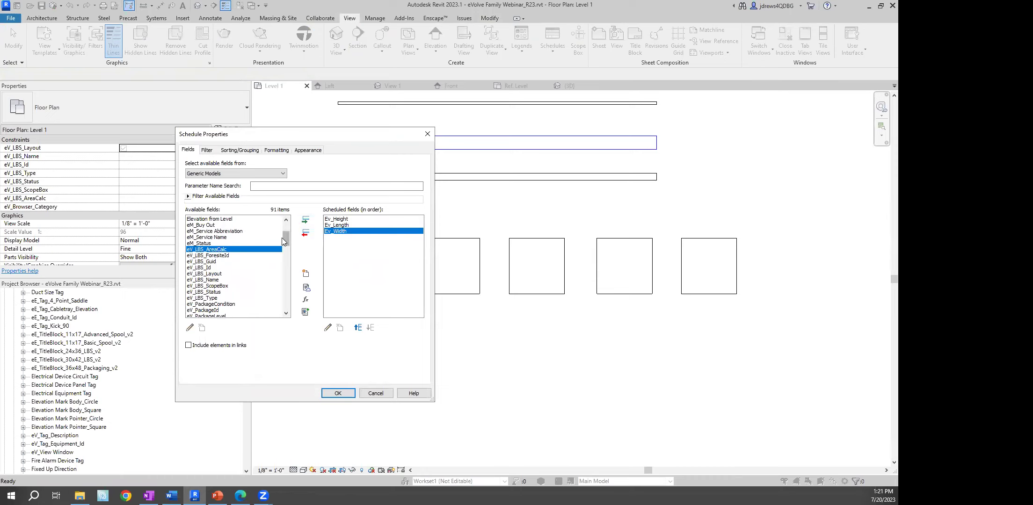
Add the Count field as the first column, plus the Family and Type field
left_click_drag(288, 241, 287, 233)
left_click(214, 255)
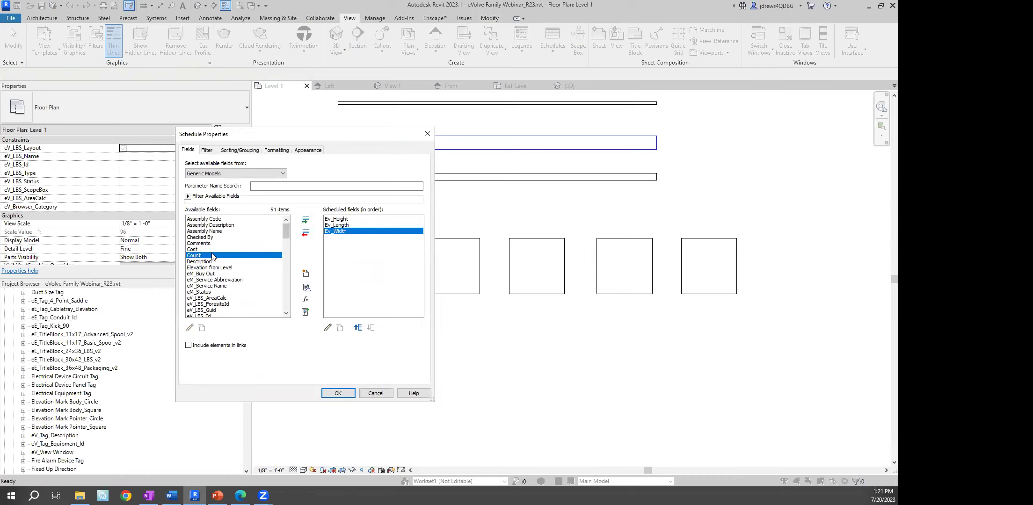
left_click(307, 221)
left_click(358, 327)
left_click(357, 327)
left_click(358, 328)
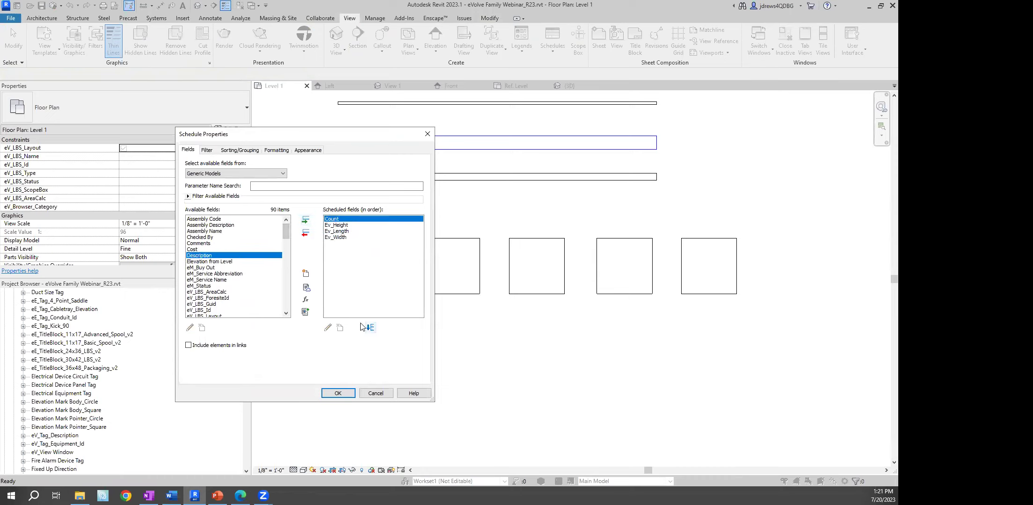
left_click(206, 274)
scroll(211, 274, "down", 14)
left_click(224, 279)
left_click(306, 220)
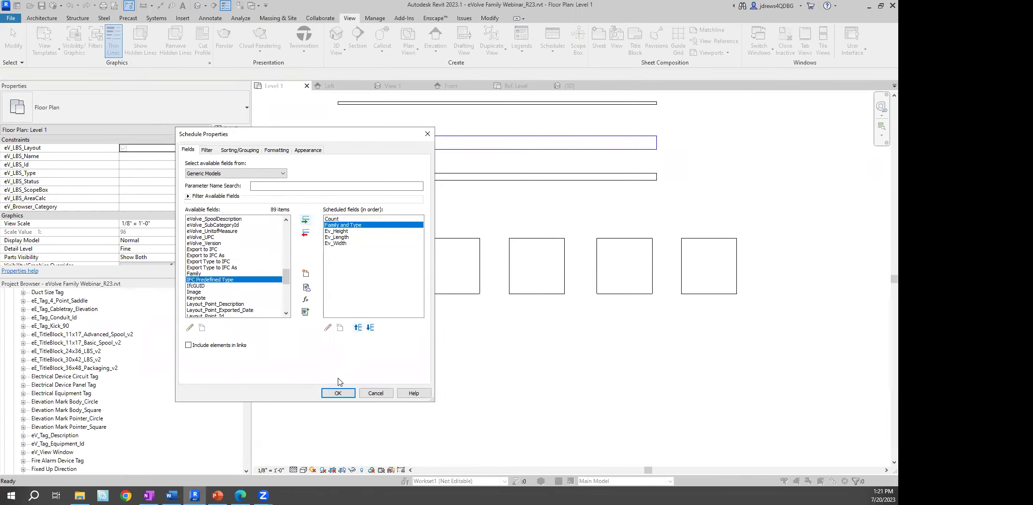
Sort the schedule by Family and Type, then widen the Family and Type column
left_click(239, 150)
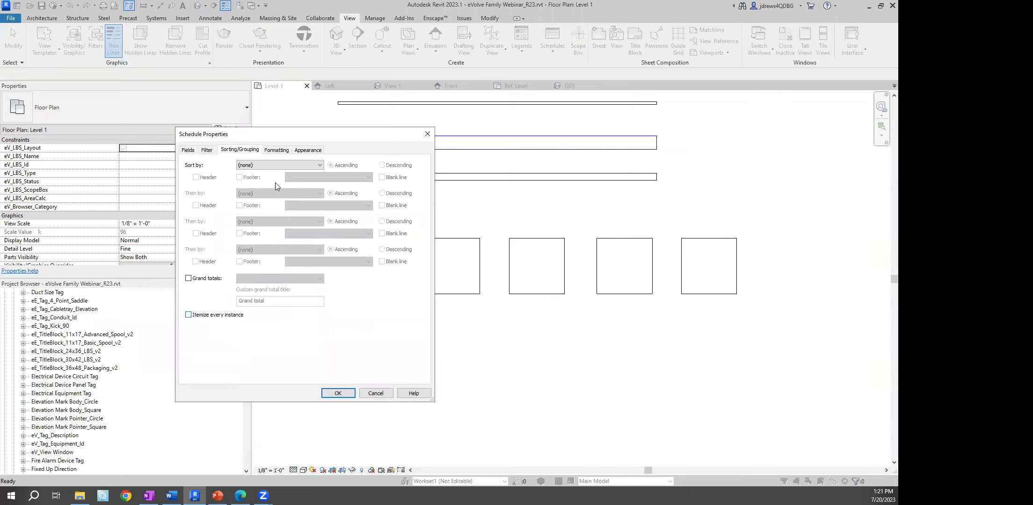
left_click(269, 166)
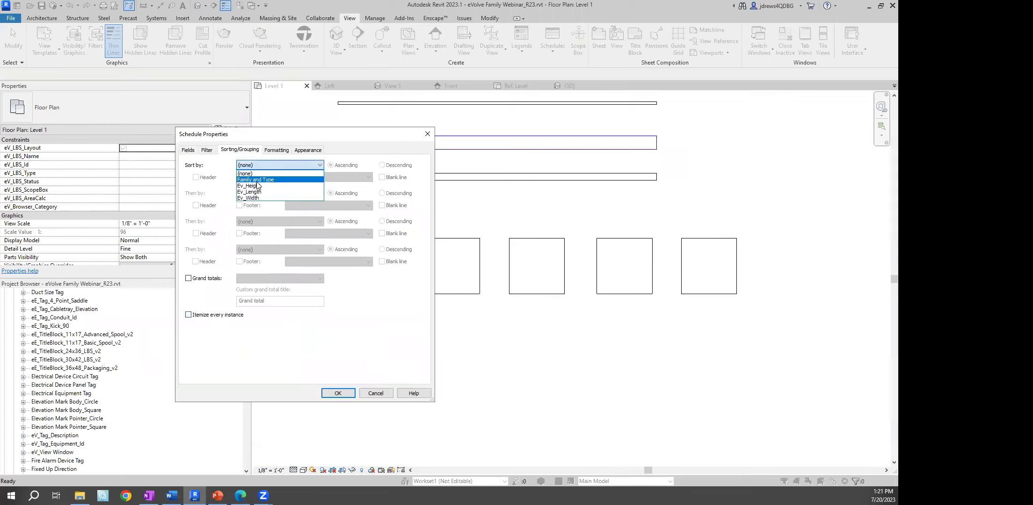
left_click(256, 180)
left_click(335, 392)
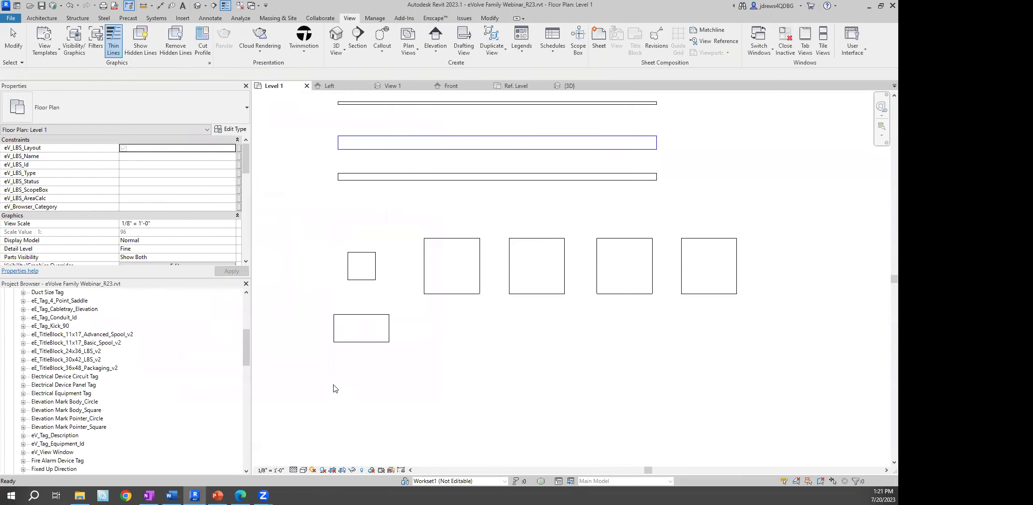
left_click_drag(342, 115, 364, 115)
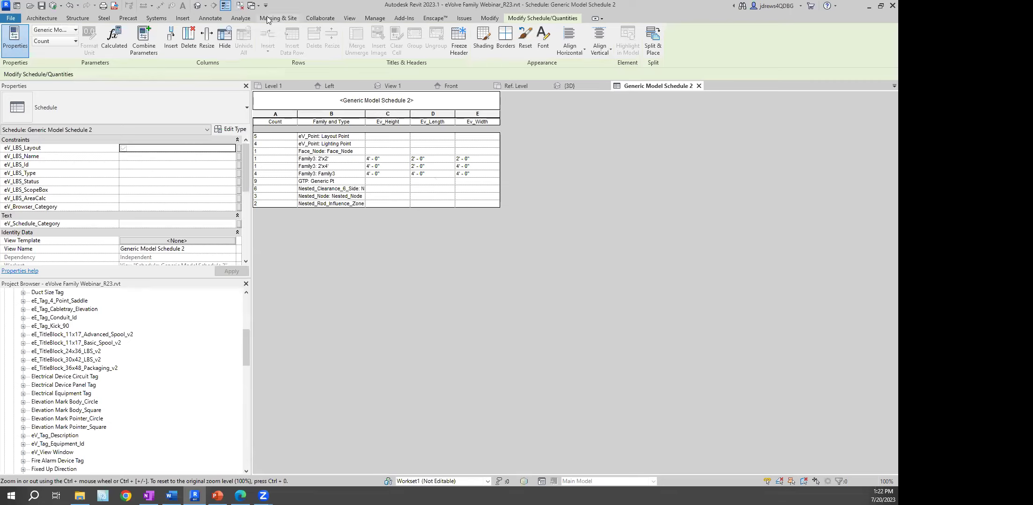
Switch to the Level 1 floor plan and frame the row of Family3 boxes
left_click(253, 6)
left_click(144, 29)
middle_click_drag(400, 202, 412, 236)
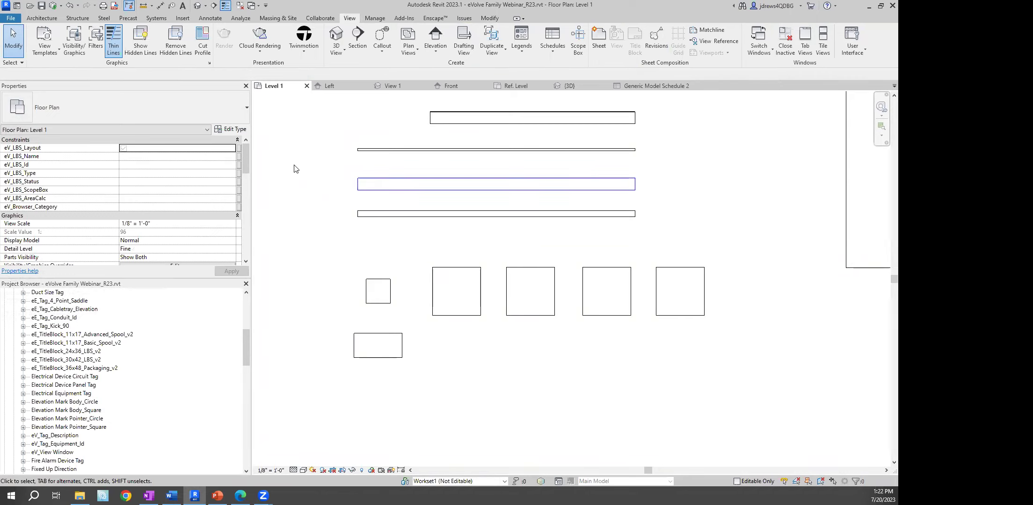
scroll(482, 206, "down", 1)
middle_click_drag(613, 292, 580, 298)
scroll(580, 299, "up", 3)
middle_click_drag(464, 278, 539, 259)
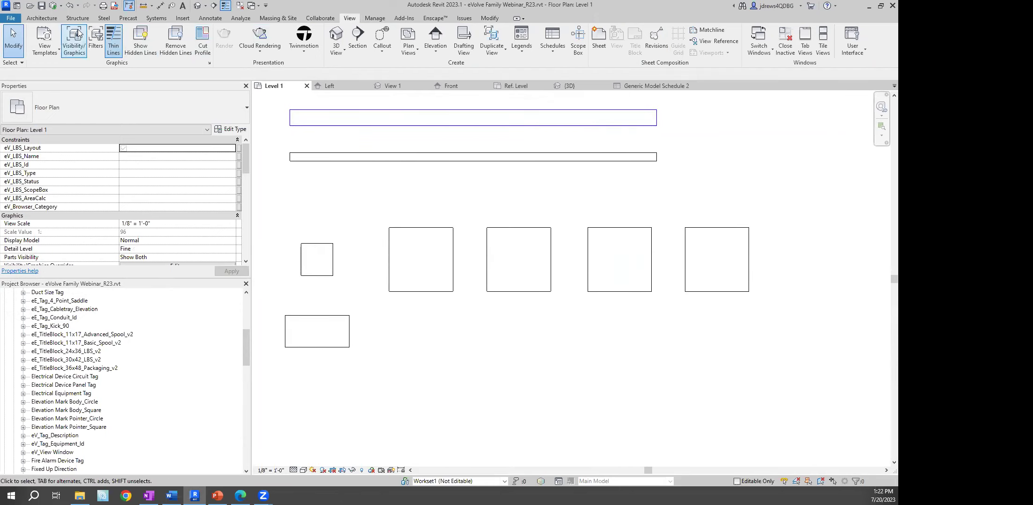
left_click(11, 19)
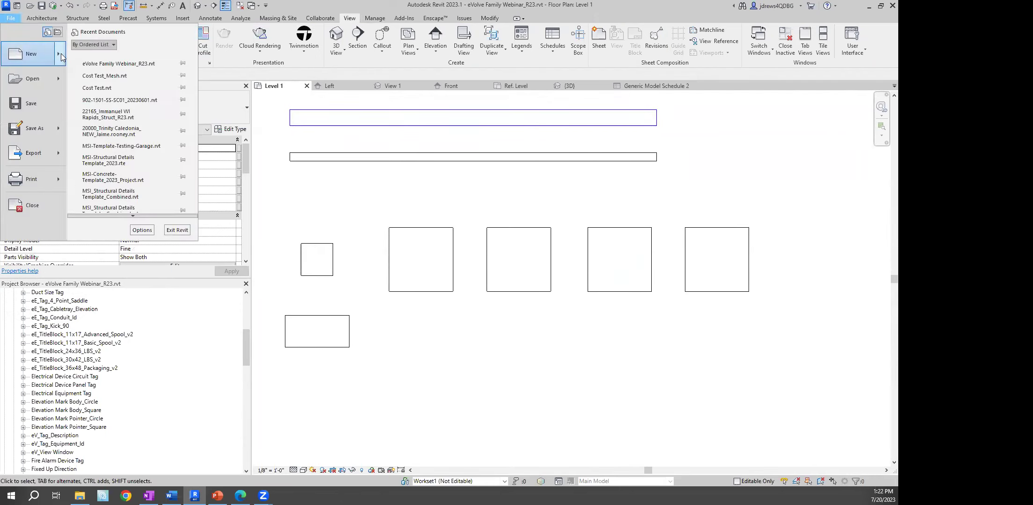
Create a new family from the English-Imperial Annotations template Generic Tag.rft
mouse_move(61, 57)
left_click(96, 67)
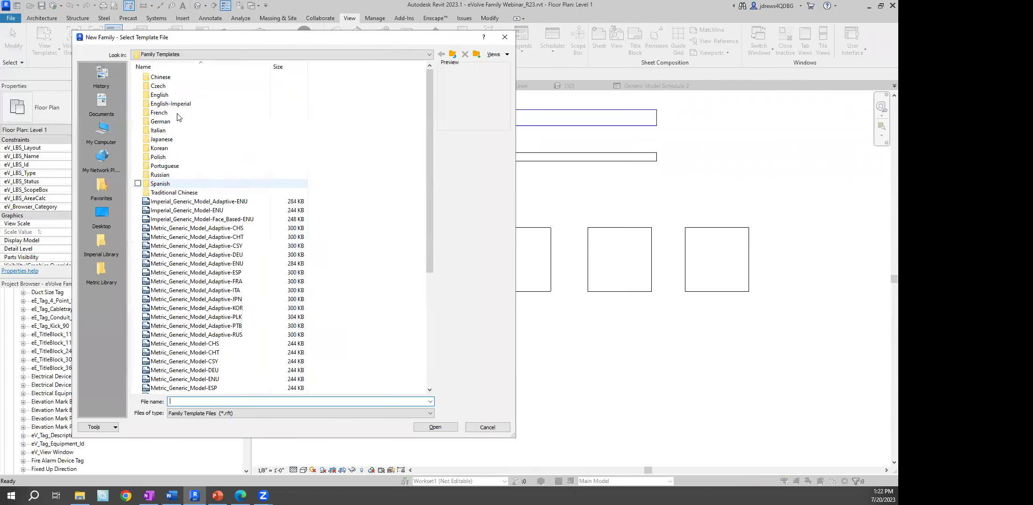
double_click(170, 103)
left_click(173, 77)
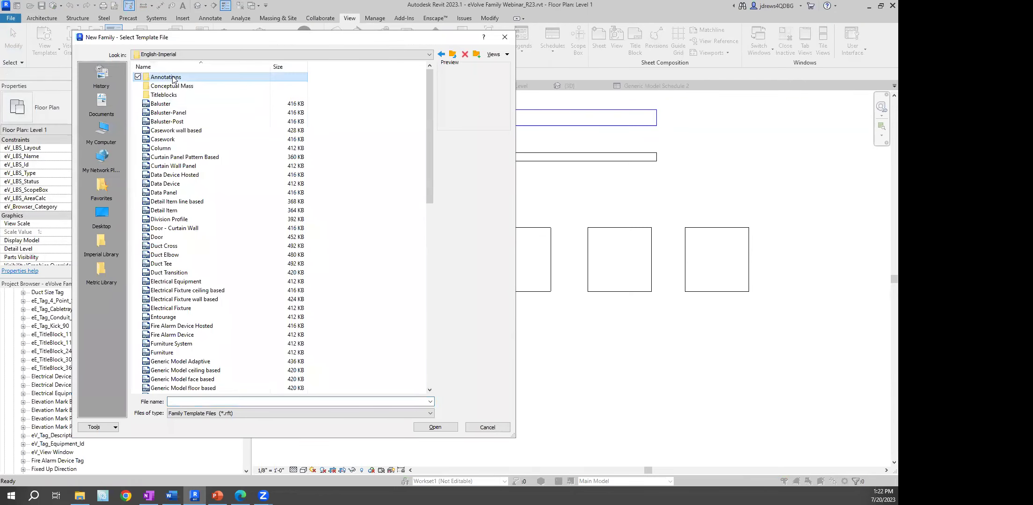
left_click(200, 131)
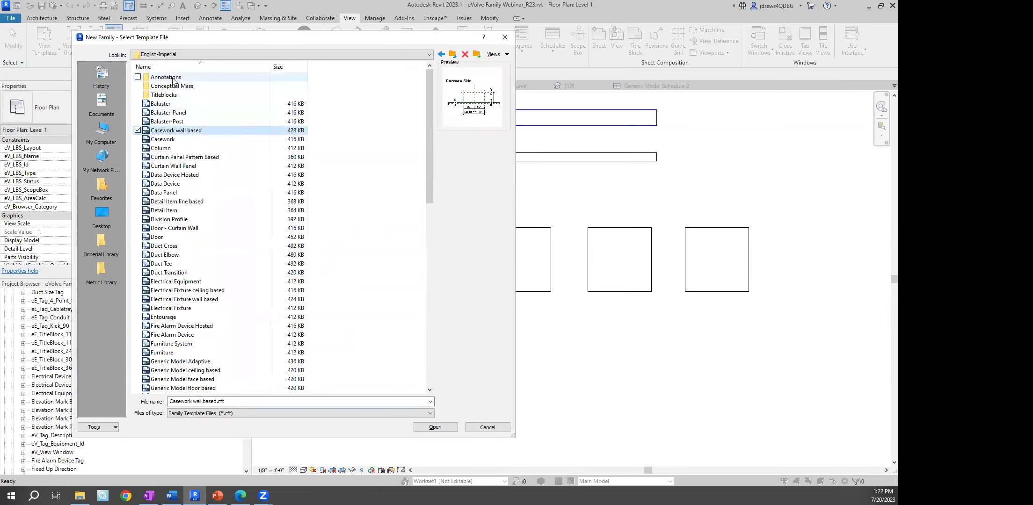
double_click(175, 78)
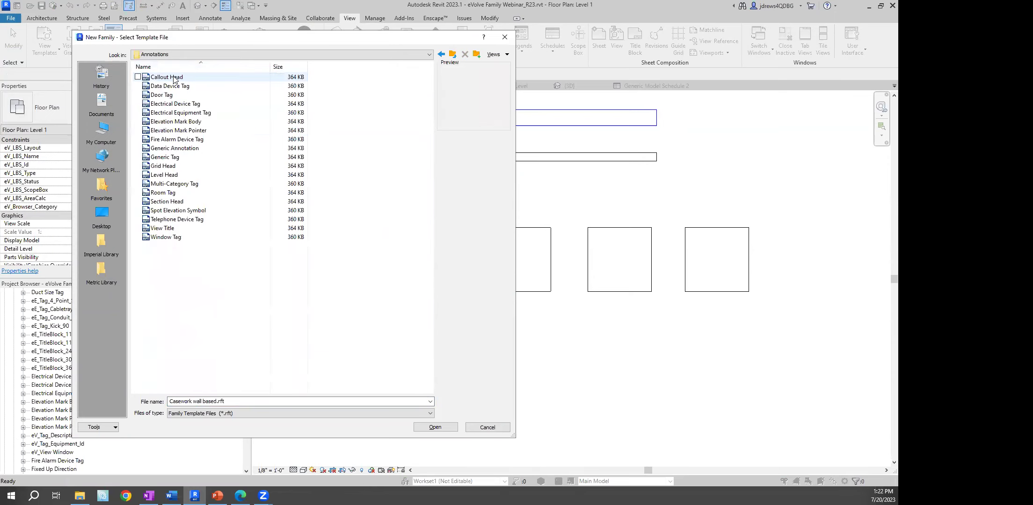
left_click(187, 157)
left_click(424, 426)
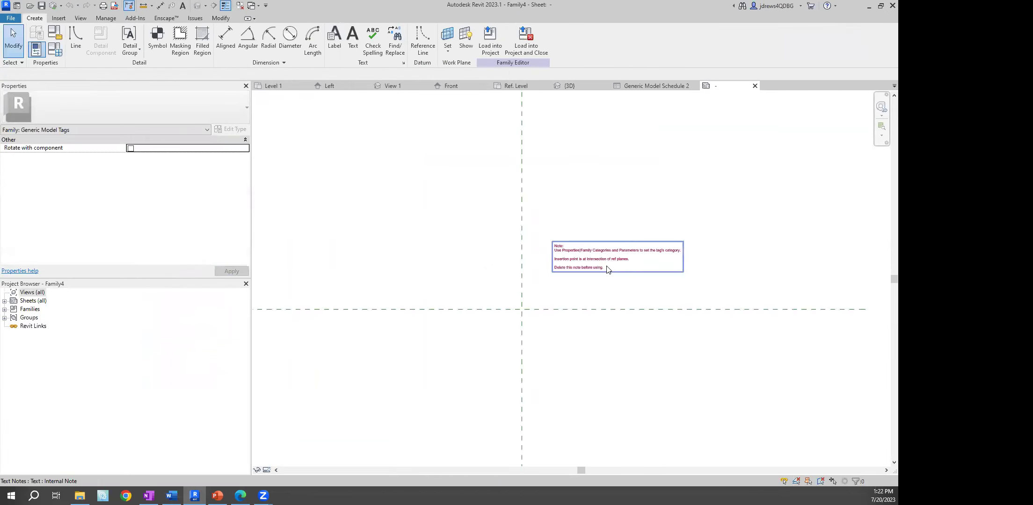
Review the tag's Family Category and Parameters, then cancel without changes
scroll(639, 254, "up", 4)
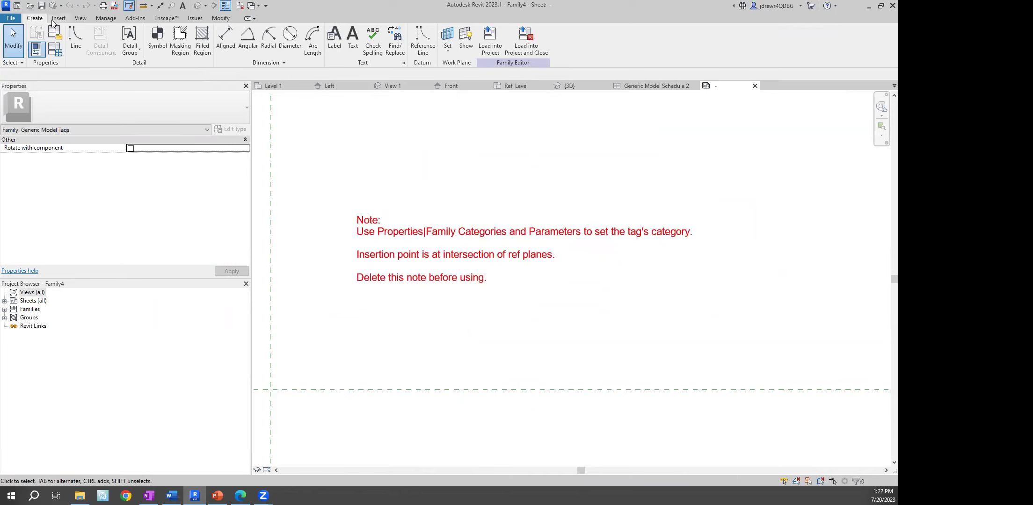
left_click(36, 49)
scroll(251, 209, "down", 8)
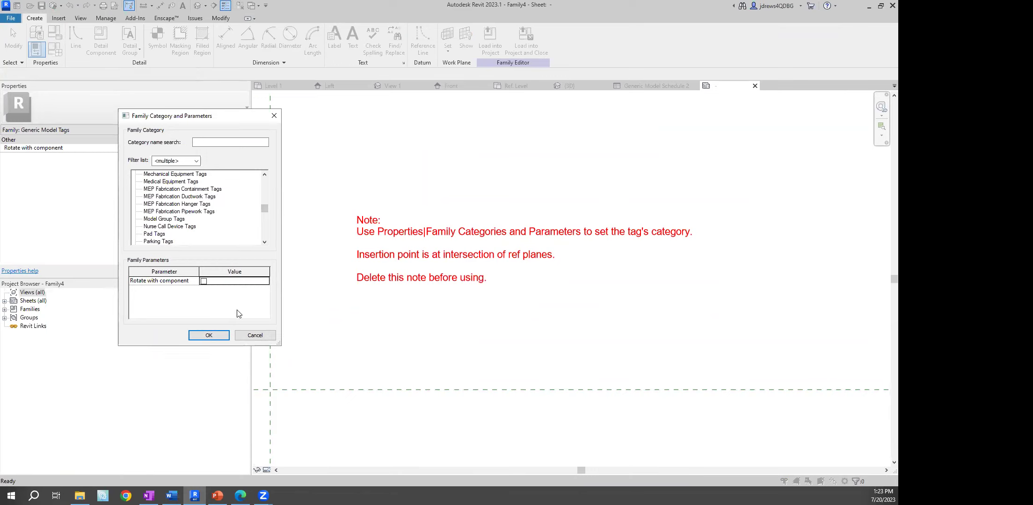
left_click(249, 335)
Delete the red instruction note and recenter on the crossing reference planes
left_click(377, 283)
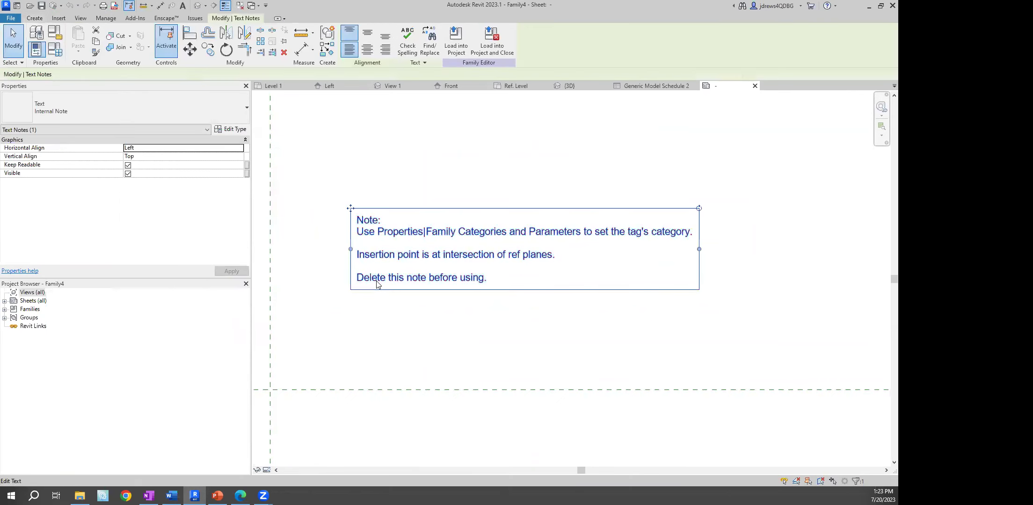
key("Delete")
scroll(408, 279, "down", 3)
middle_click_drag(407, 277, 434, 179)
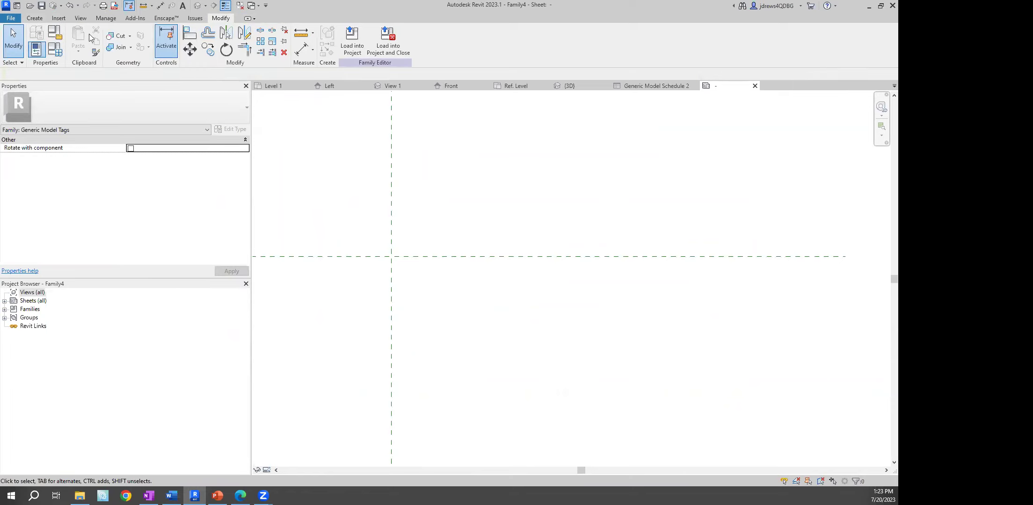
left_click(35, 18)
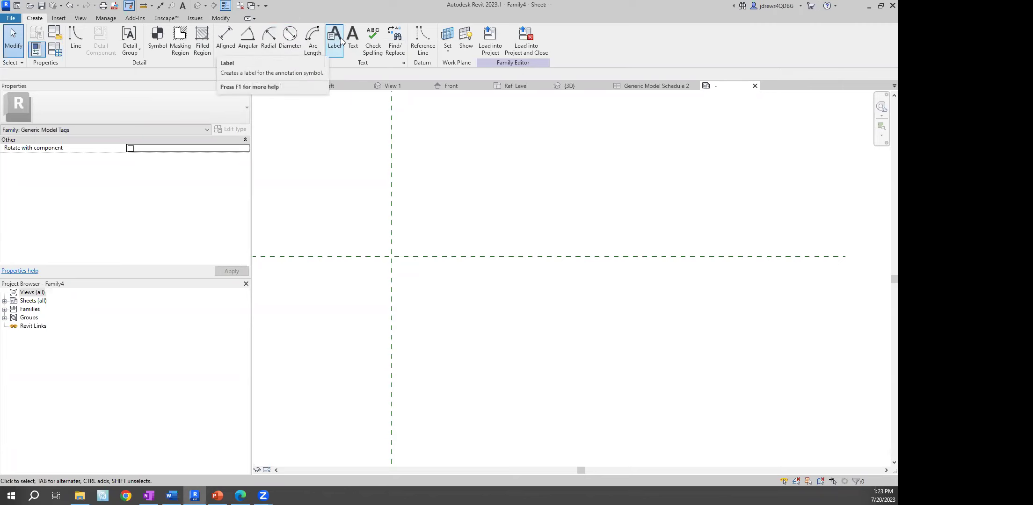
Place a label at the reference plane intersection and add shared parameter Ev_Height to it
left_click(340, 42)
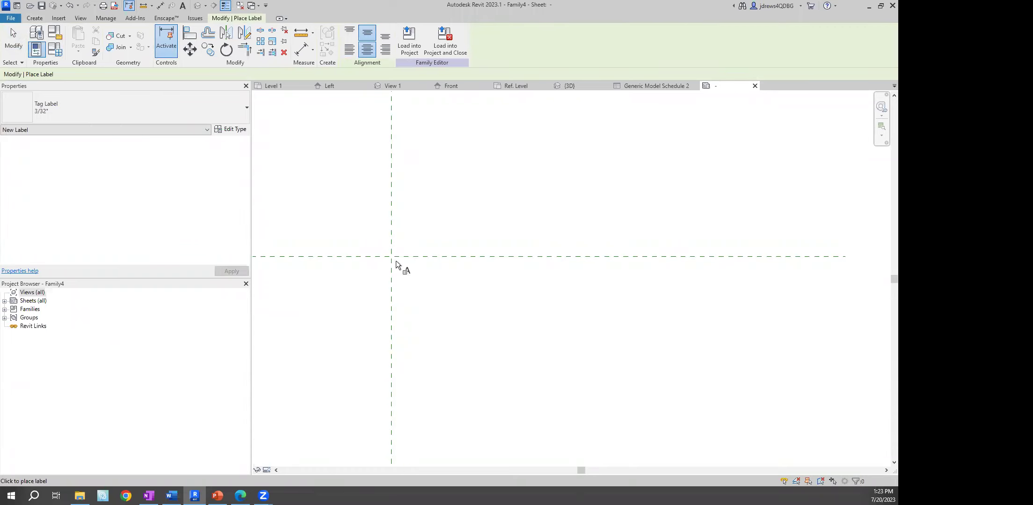
left_click(396, 263)
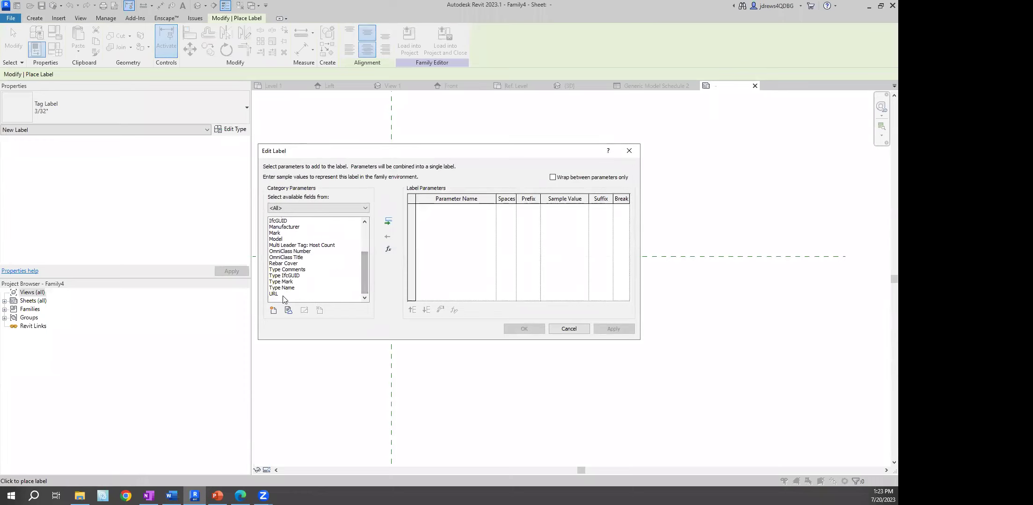
left_click_drag(363, 269, 359, 243)
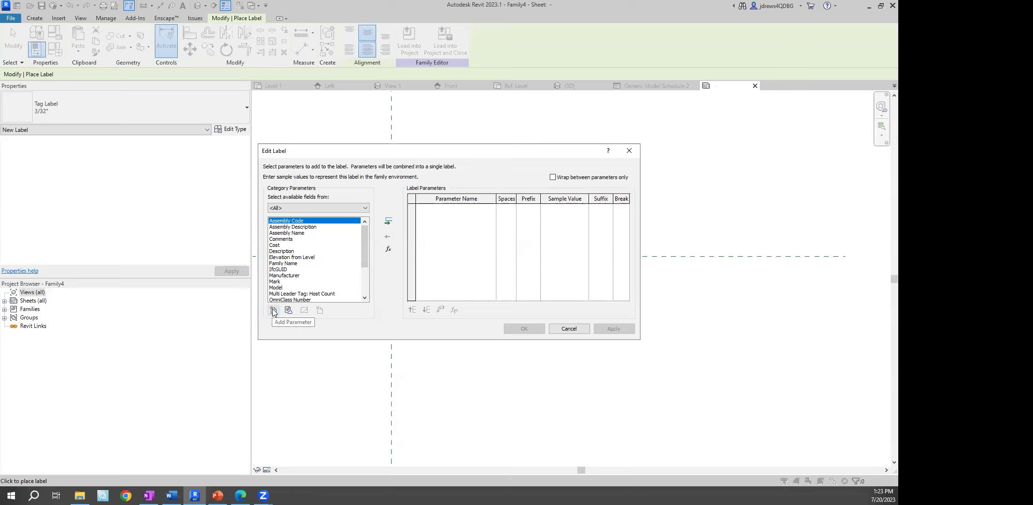
left_click(273, 310)
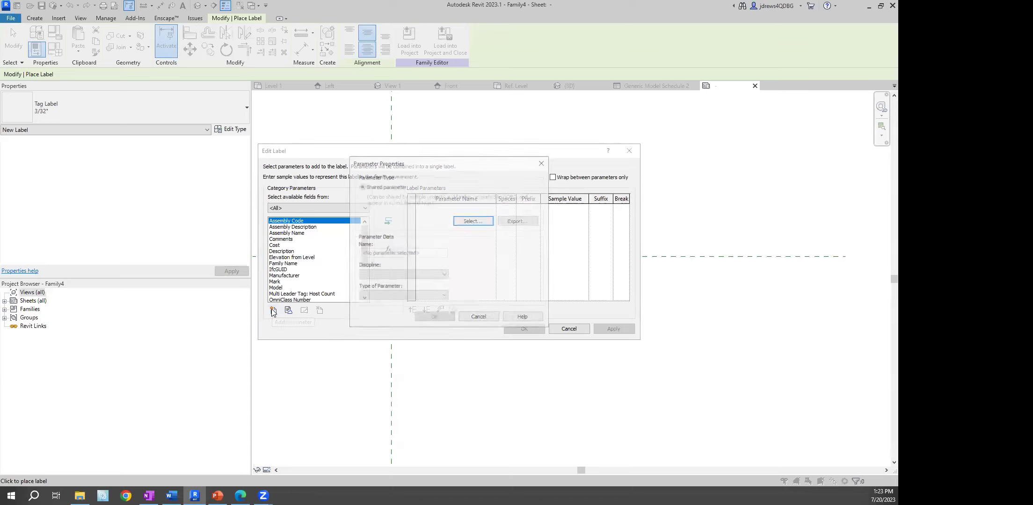
left_click(466, 221)
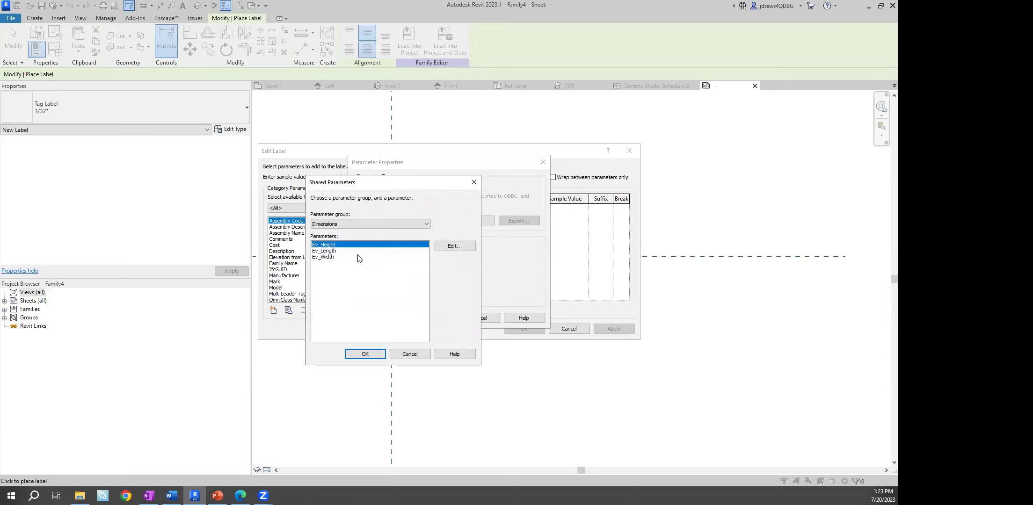
left_click(366, 354)
left_click(432, 317)
left_click(387, 221)
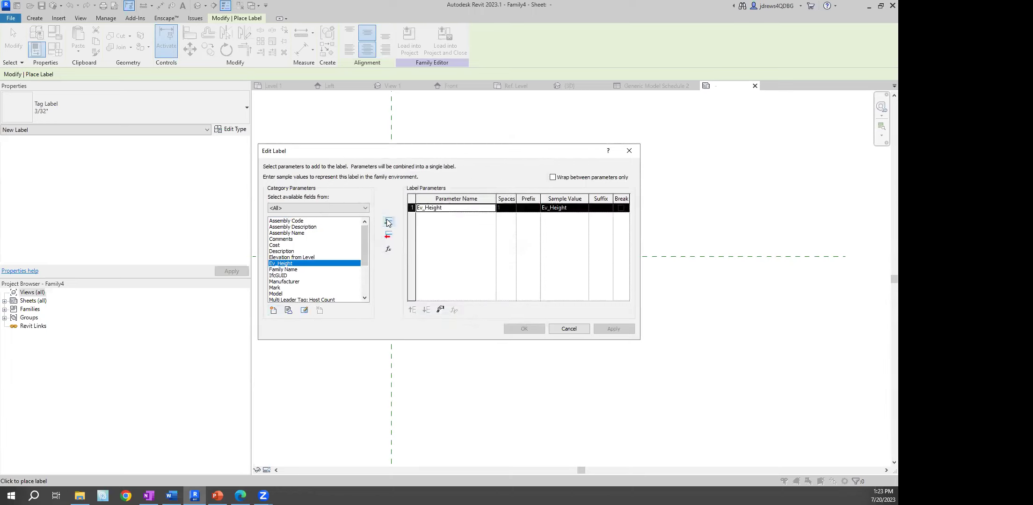
Add the shared parameters Ev_Length and Ev_Width to the label
left_click(273, 310)
left_click(473, 220)
left_click(333, 256)
left_click(365, 354)
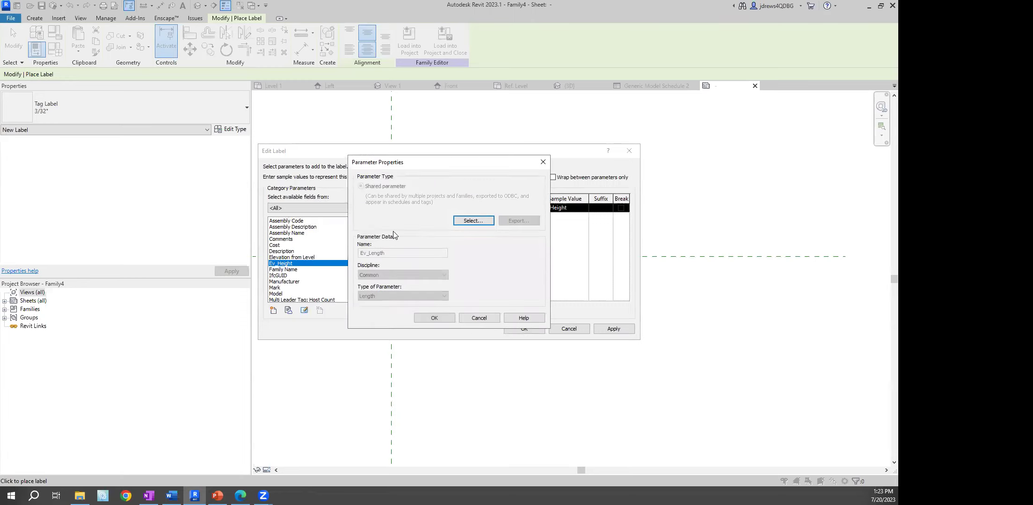
left_click(434, 317)
left_click(388, 220)
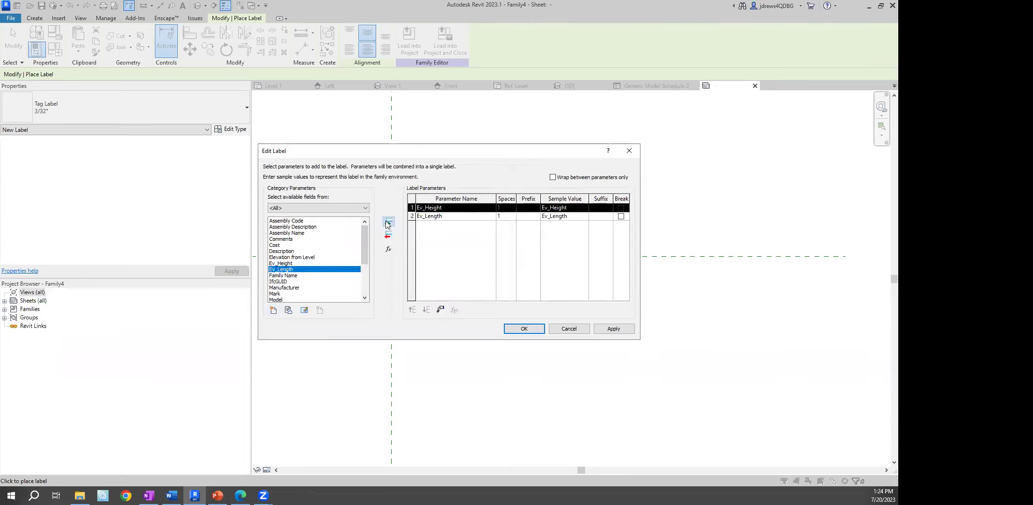
left_click(273, 310)
left_click(473, 220)
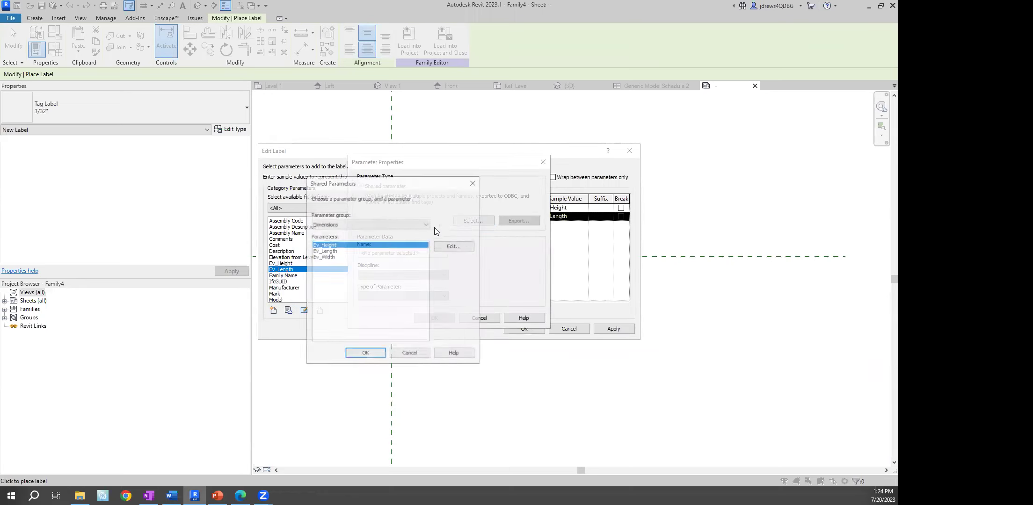
left_click(328, 257)
left_click(377, 354)
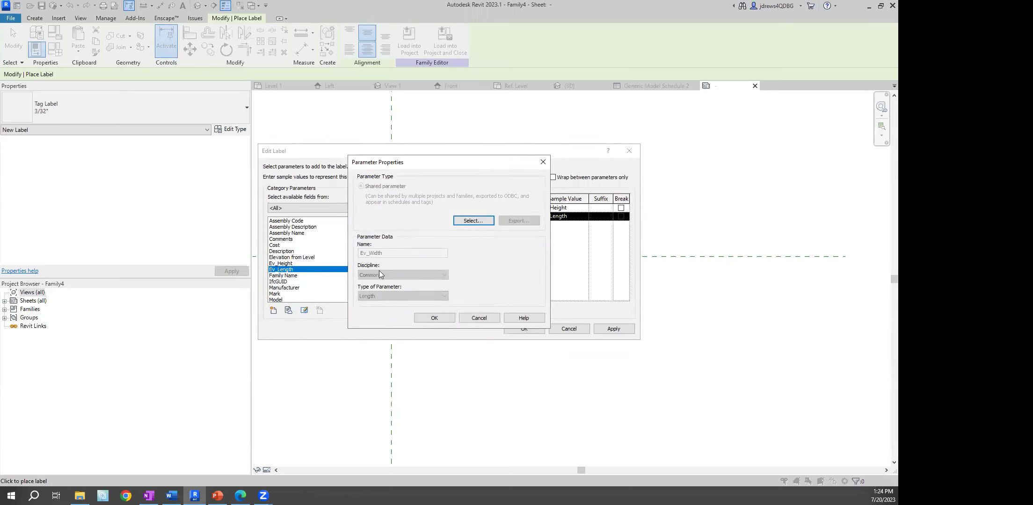
left_click(434, 317)
left_click(389, 222)
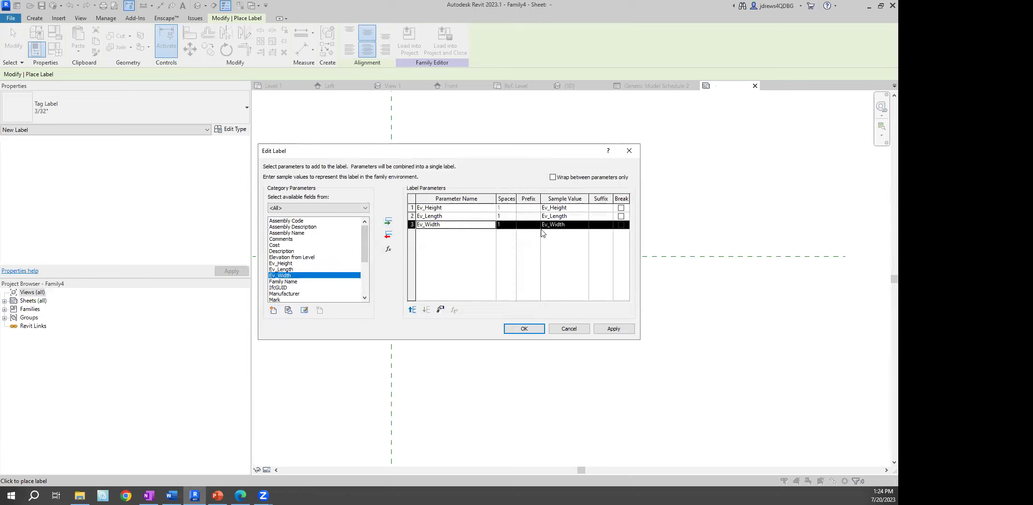
Break the label after Ev_Height and Ev_Length, confirm it, and end label placement
left_click(621, 208)
left_click(621, 217)
left_click(524, 328)
right_click(424, 221)
left_click(438, 228)
scroll(382, 250, "up", 5)
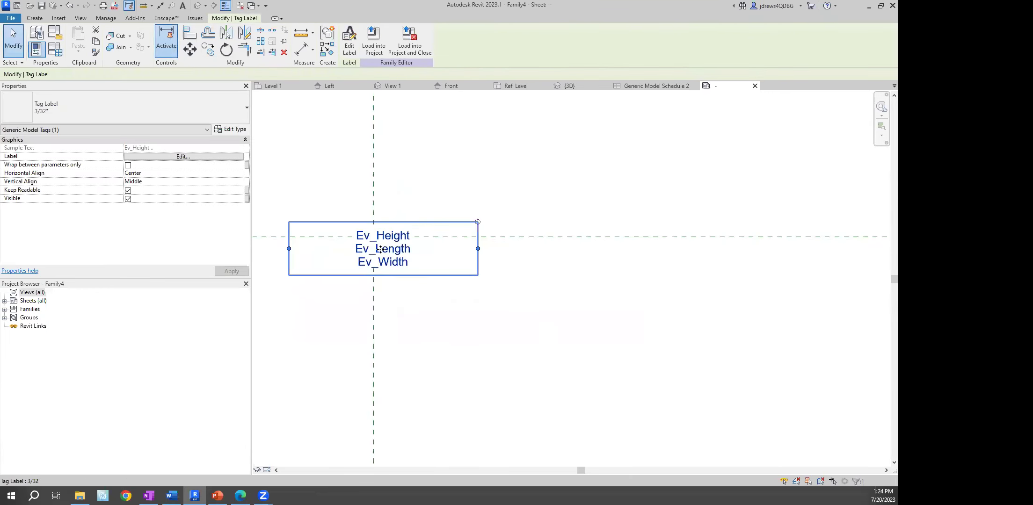
Add Type Name as the label's first row with a line break after it
left_click(209, 157)
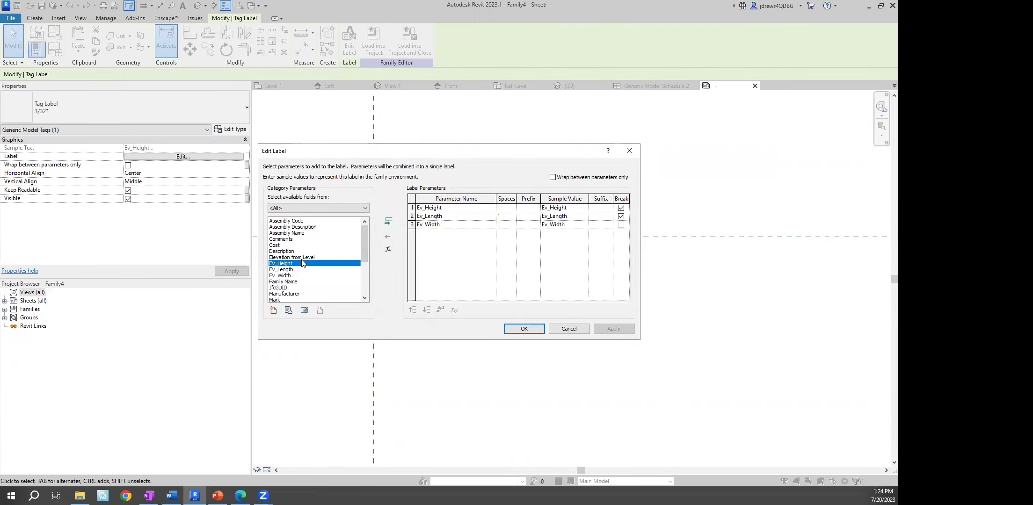
left_click_drag(361, 236, 359, 268)
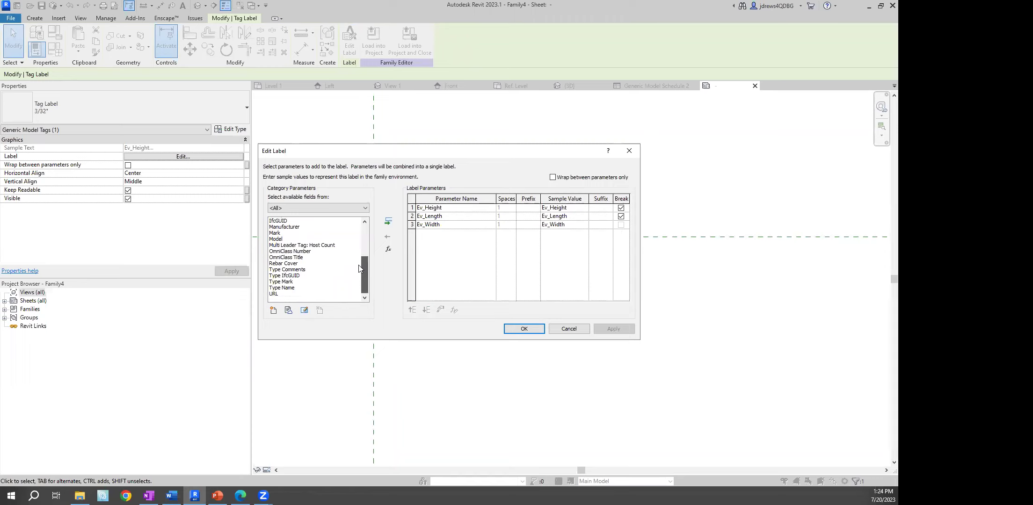
left_click(283, 288)
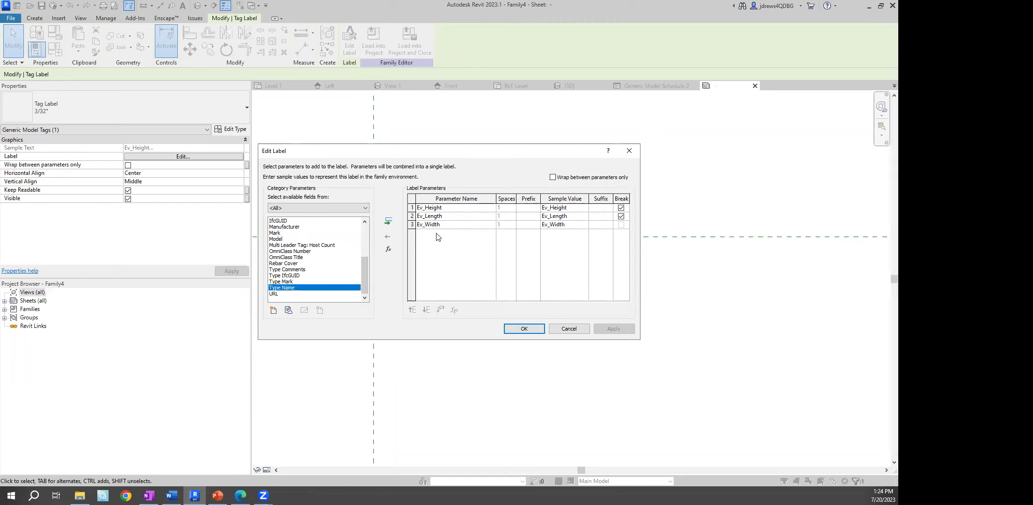
left_click(389, 223)
left_click(411, 310)
left_click(411, 310)
left_click(412, 310)
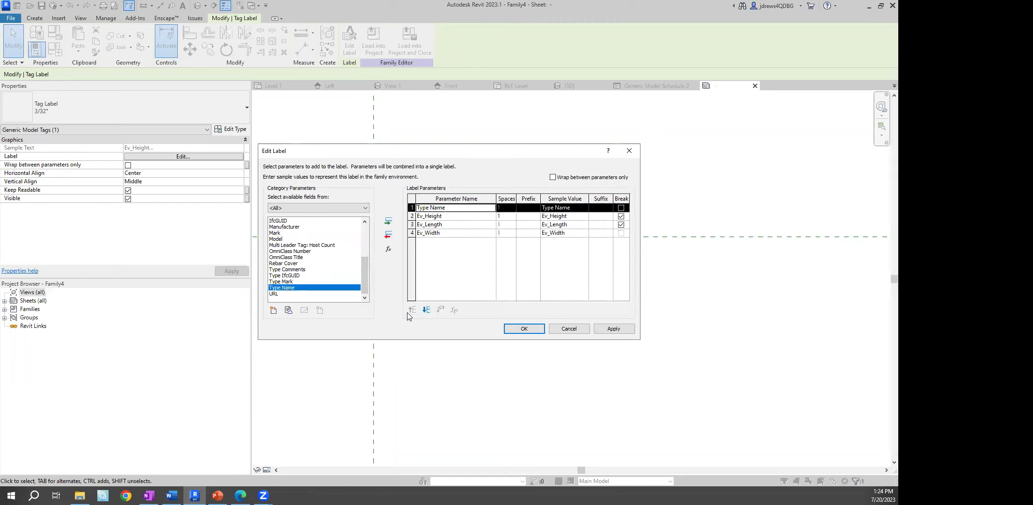
left_click(620, 208)
left_click(524, 329)
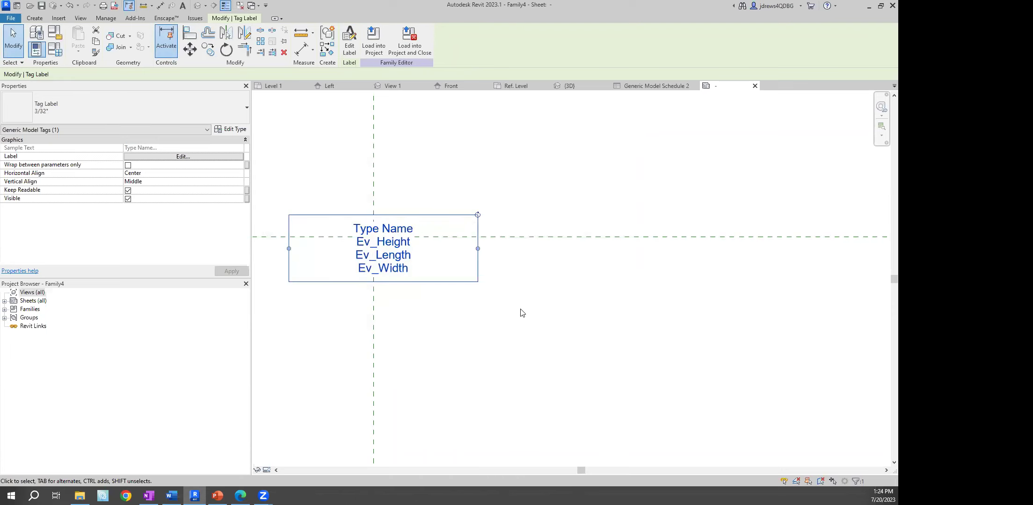
Nudge the tag label down and left below the horizontal reference plane
key("Down")
key("Down")
key("Down")
key("Down")
key("Down")
key("Down")
key("Down")
key("Down")
key("Down")
key("Down")
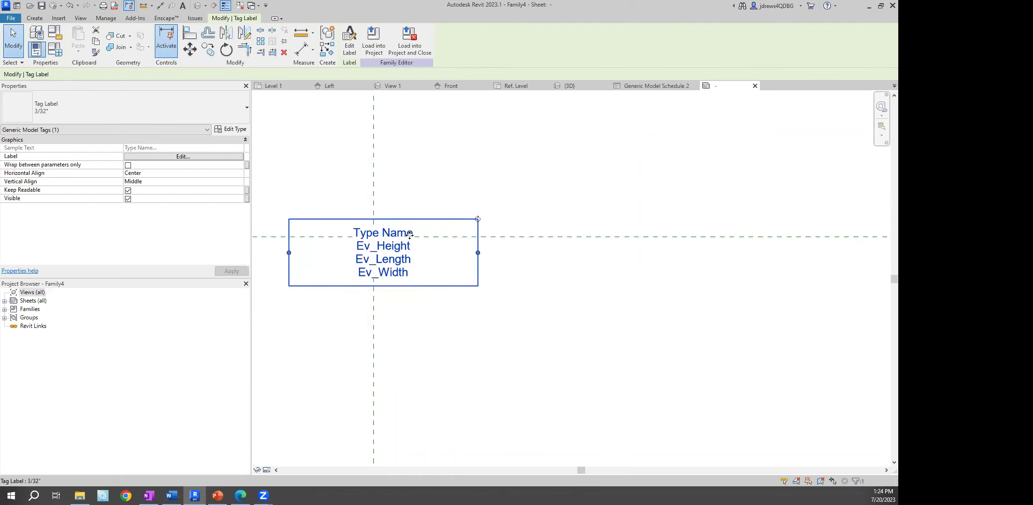
key("Left")
key("Left")
key("Left")
key("Left")
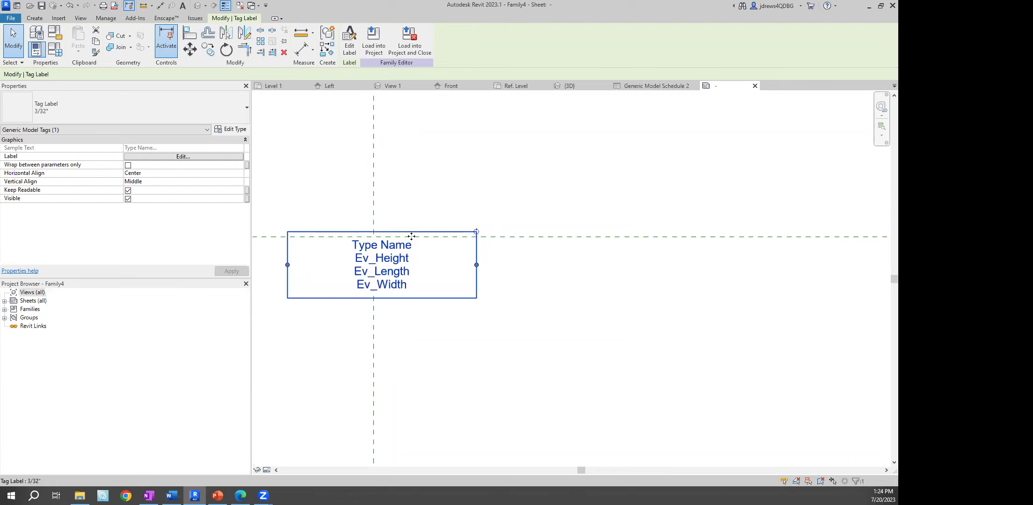
left_click(441, 188)
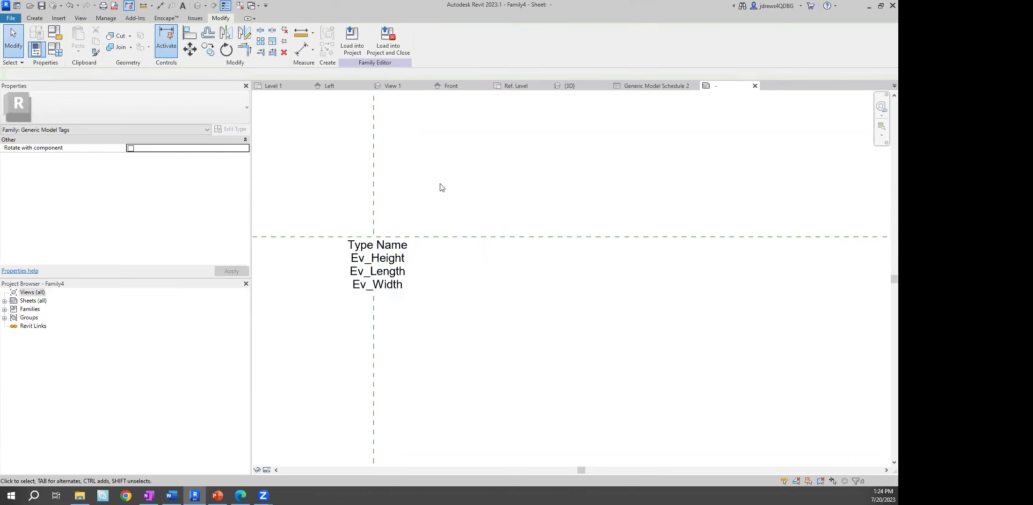
left_click(352, 40)
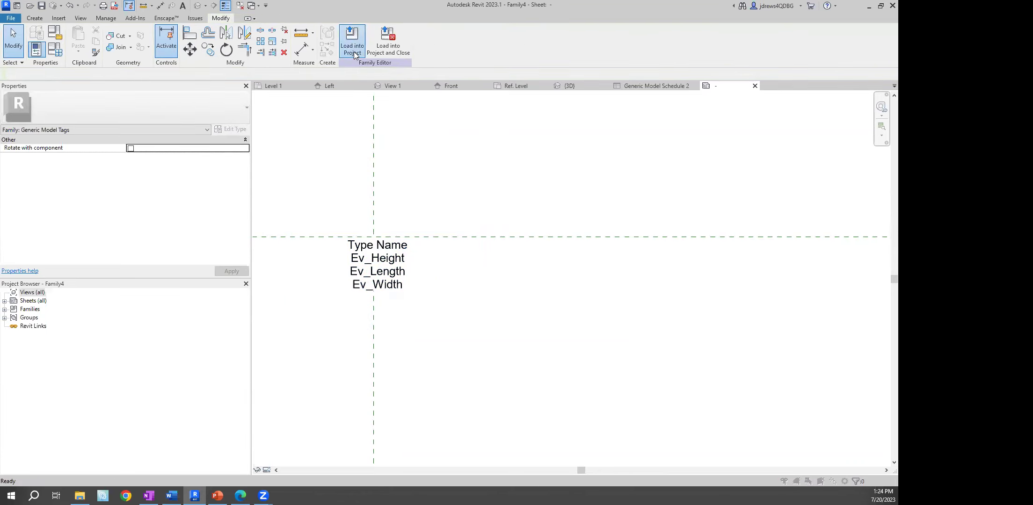
Load the tag into the eVolve project and tag all six Family3 boxes on Level 1
left_click(425, 317)
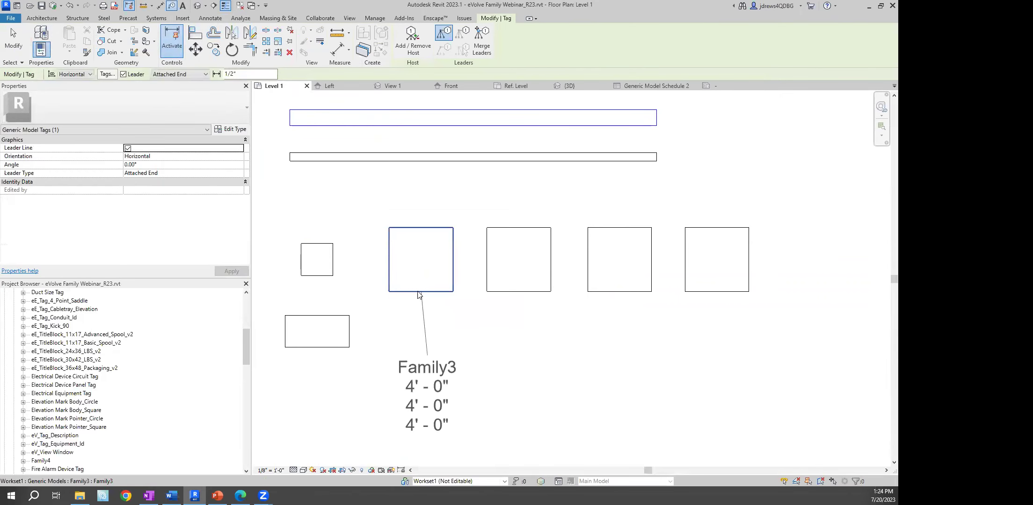
left_click(727, 296)
left_click(623, 295)
left_click(533, 298)
left_click(439, 295)
middle_click_drag(317, 353, 429, 325)
left_click(429, 325)
left_click(414, 233)
right_click(346, 187)
left_click(364, 191)
right_click(364, 191)
left_click(371, 197)
scroll(465, 242, "down", 1)
middle_click_drag(465, 243, 475, 164)
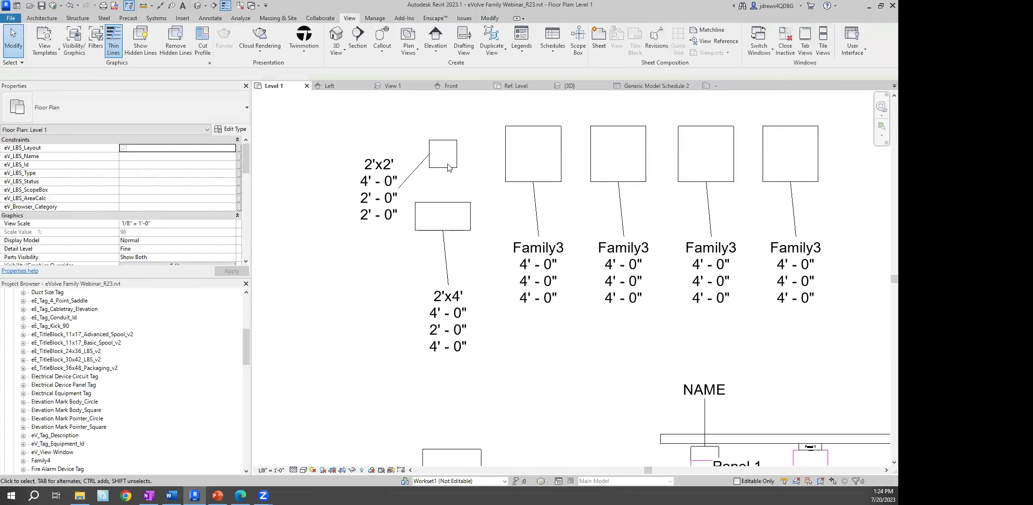
Set the 2'x2' box's Ev_Height to 3'
left_click(449, 174)
scroll(135, 212, "down", 5)
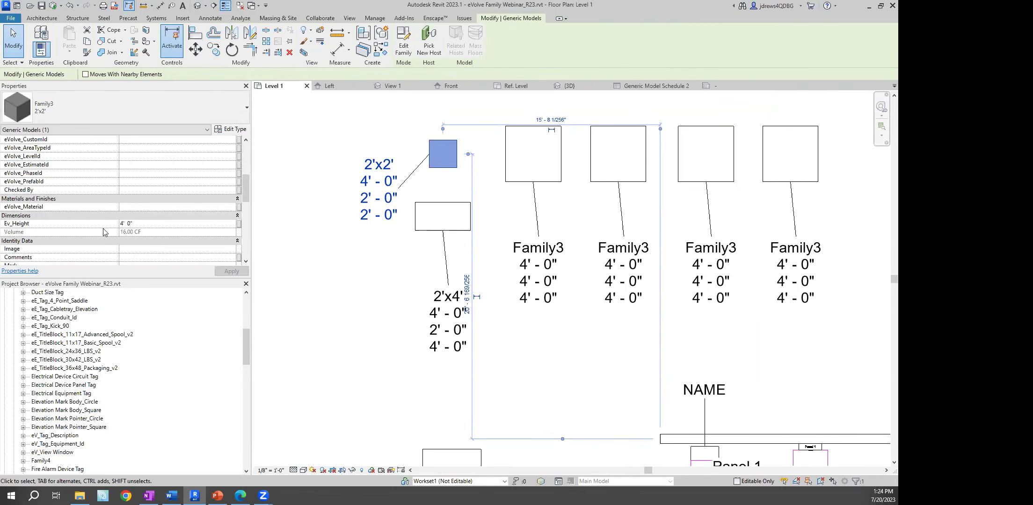
left_click(151, 225)
type("3")
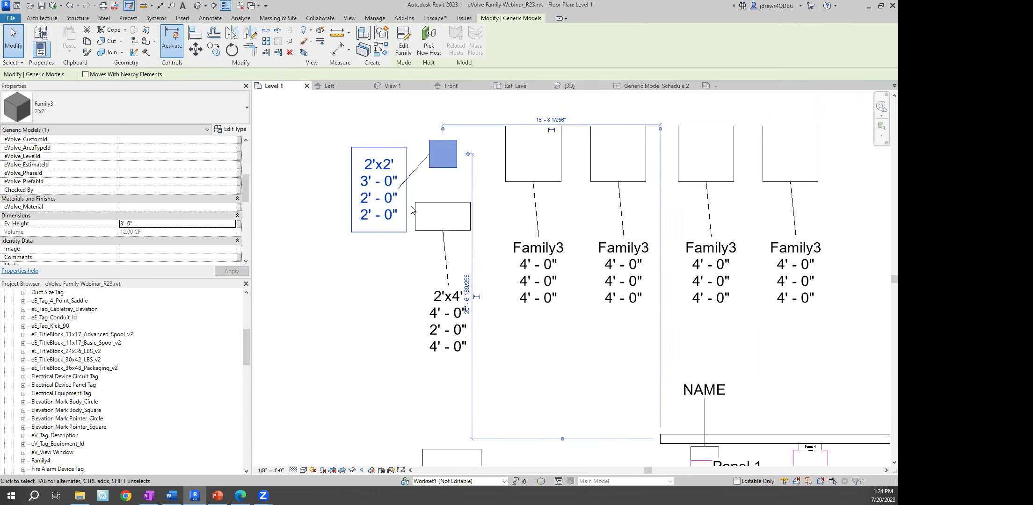
Set the 2'x4' box's Ev_Height to 2'
left_click(432, 229)
left_click(140, 223)
type("2")
left_click(505, 196)
Change the Family3 type's Ev_Width to 1' and check the resized boxes' tags
left_click(518, 196)
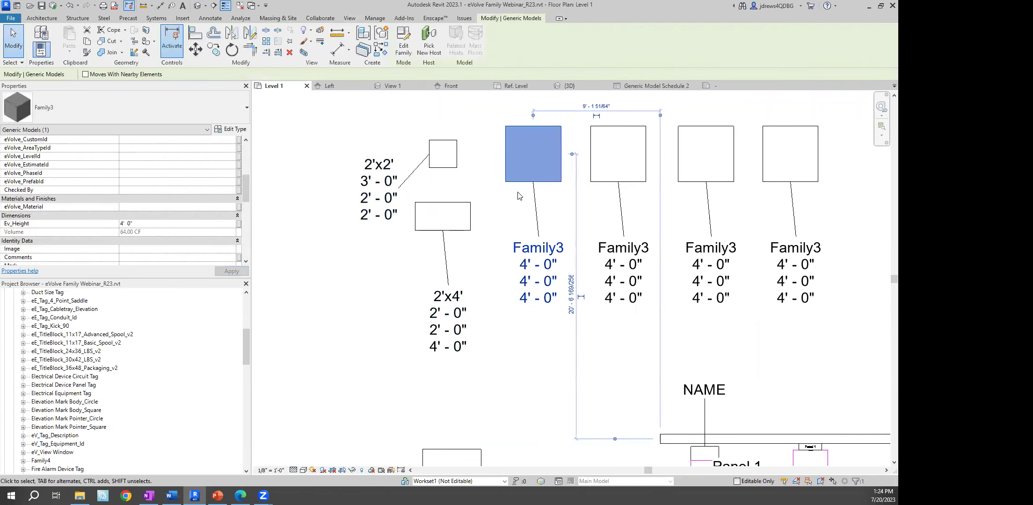
left_click(232, 129)
left_click(241, 181)
type("1")
left_click(353, 388)
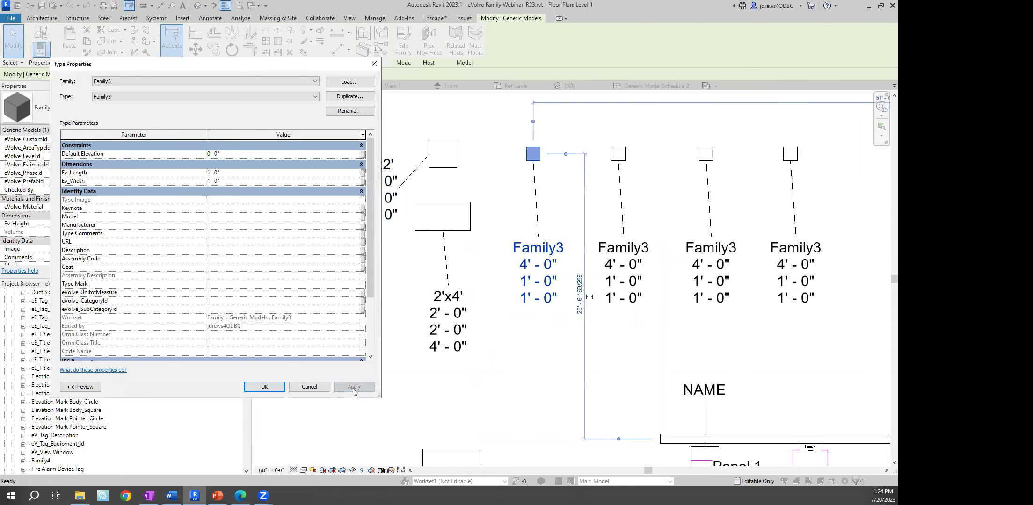
left_click(271, 387)
right_click(310, 285)
left_click(327, 44)
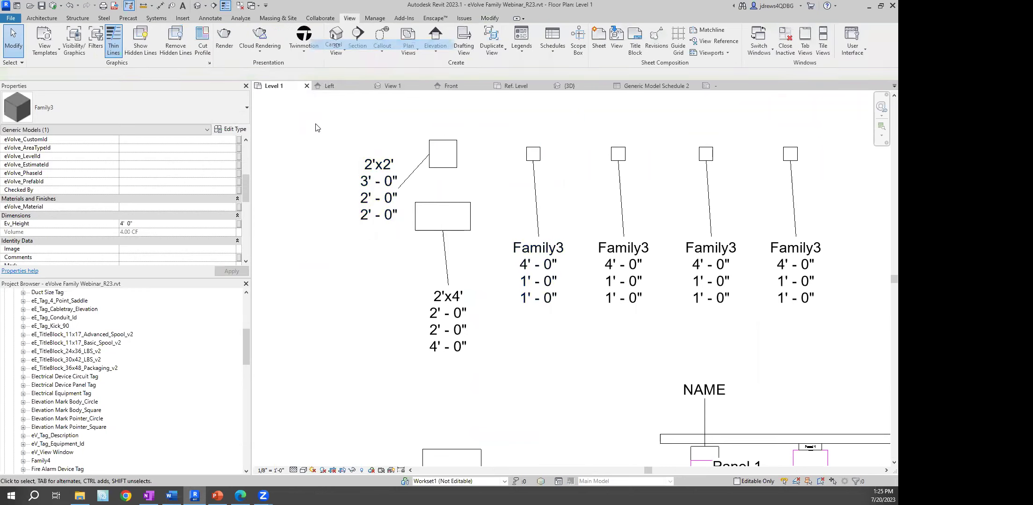
right_click(316, 124)
left_click(336, 135)
scroll(436, 203, "down", 3)
middle_click_drag(503, 235, 483, 255)
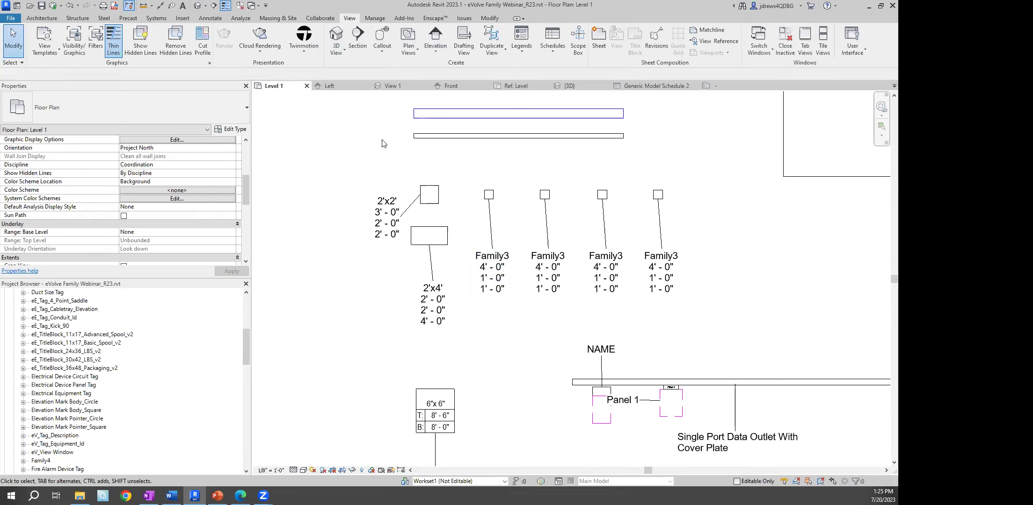
left_click(434, 196)
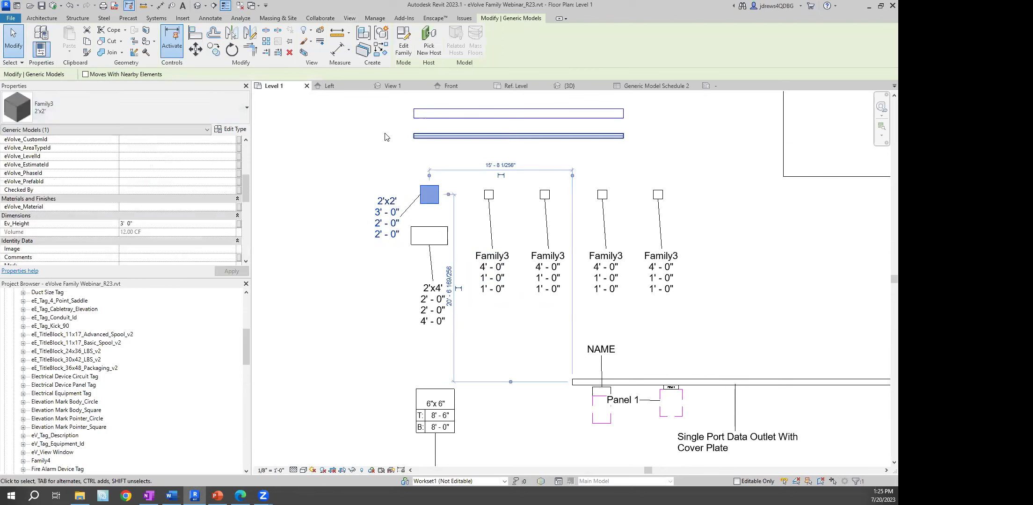
left_click(337, 141)
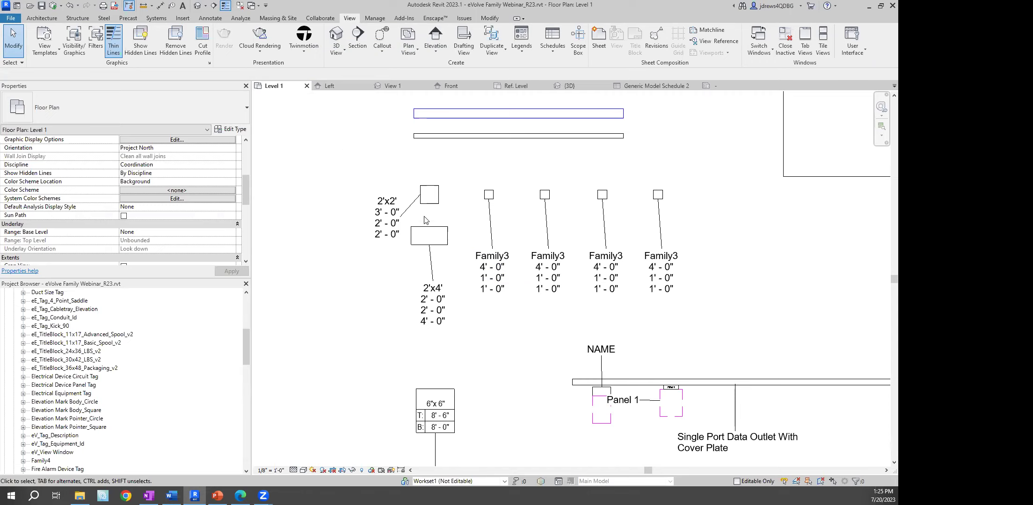
Add a Text project parameter named BIMTM_QC'd BY for the Generic Models category
left_click(377, 19)
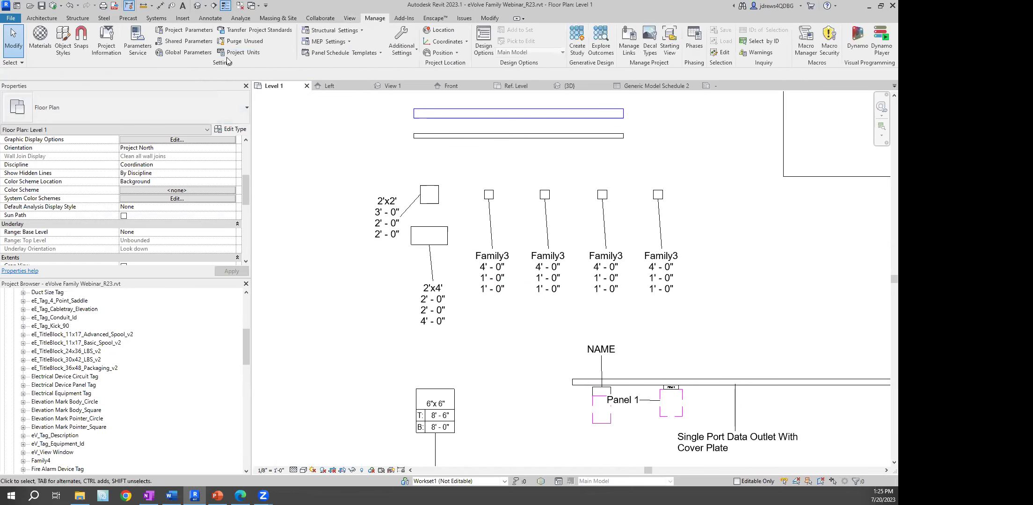
left_click(196, 32)
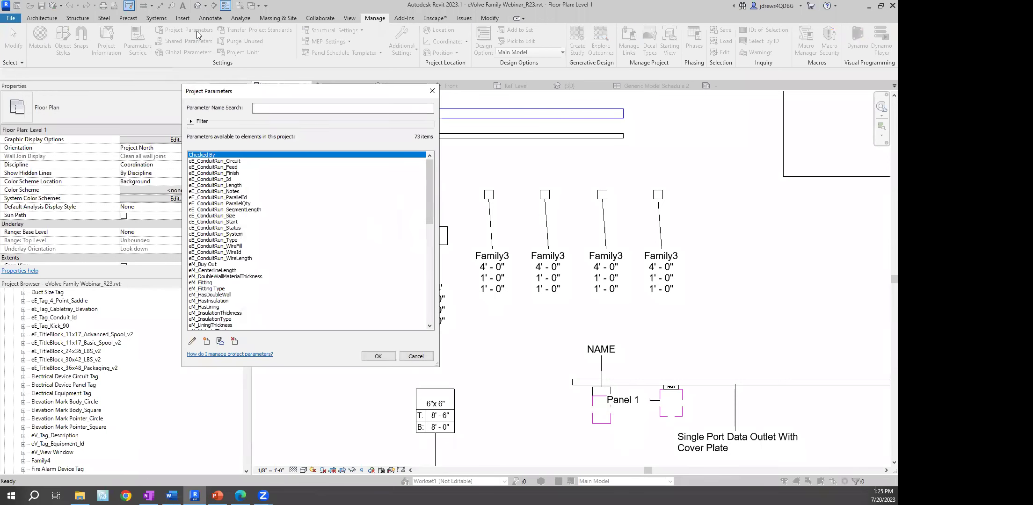
left_click(206, 342)
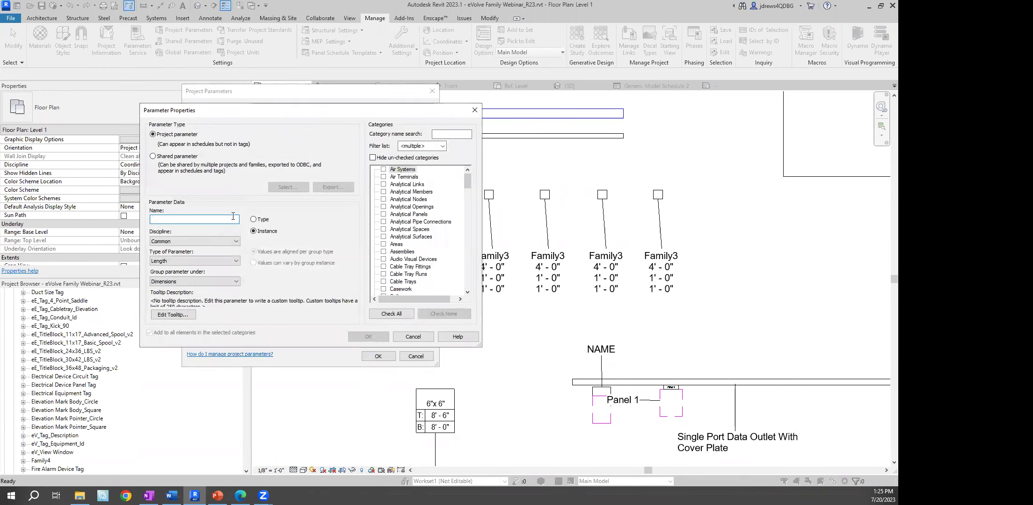
type("Bl")
type("MTM_")
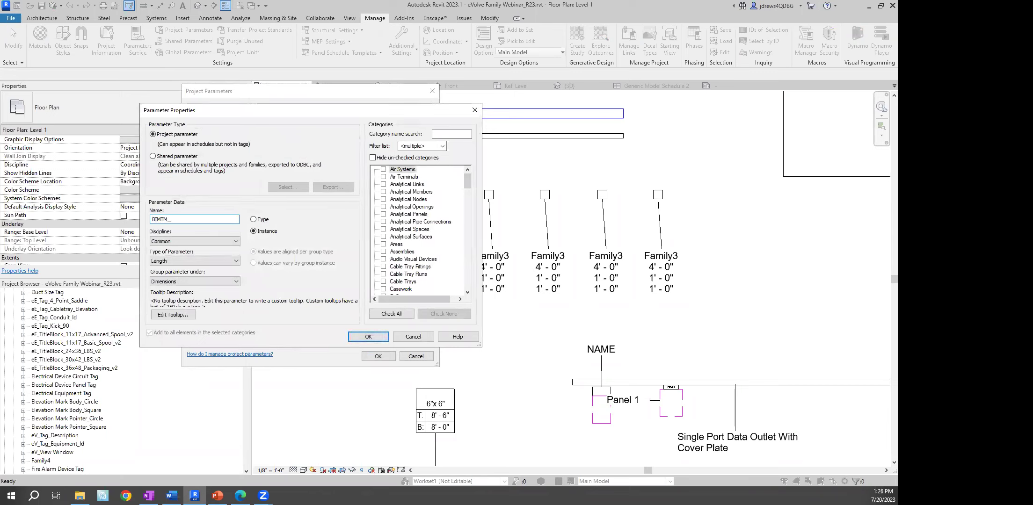
type("QC'dB")
left_click(172, 261)
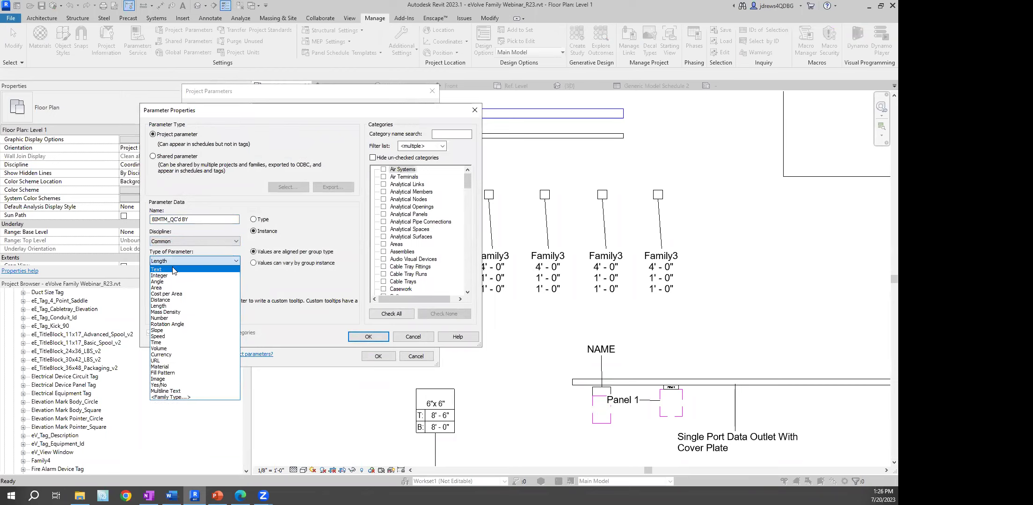
left_click(174, 270)
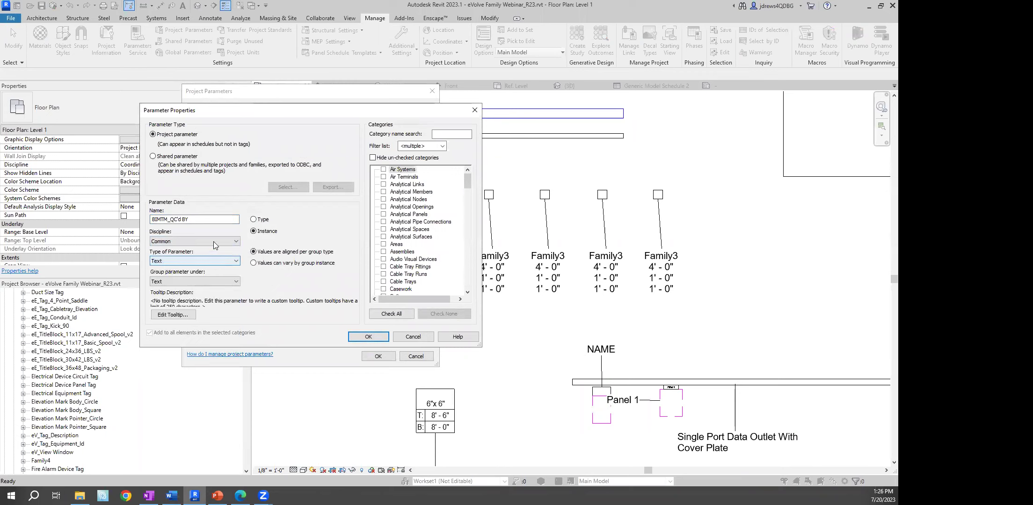
left_click(403, 261)
key("g")
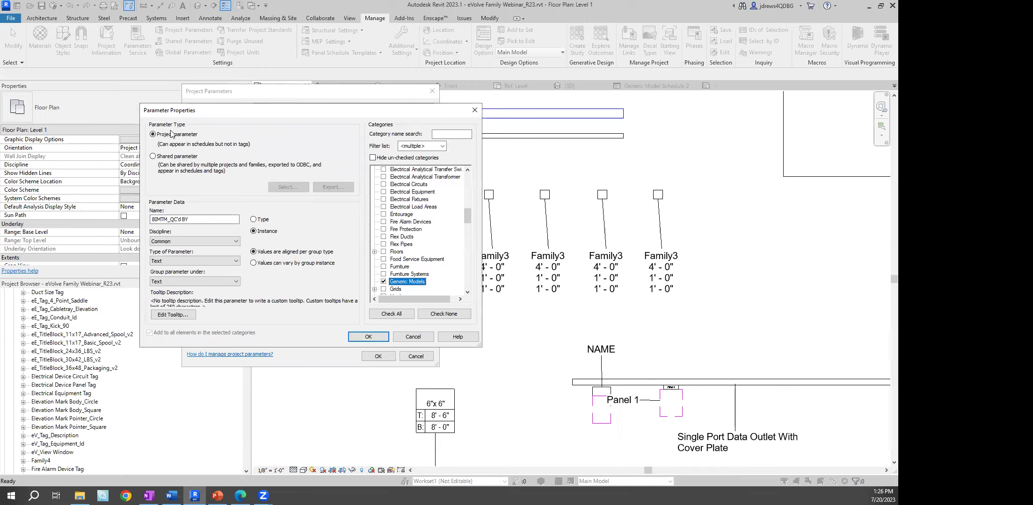
left_click(369, 337)
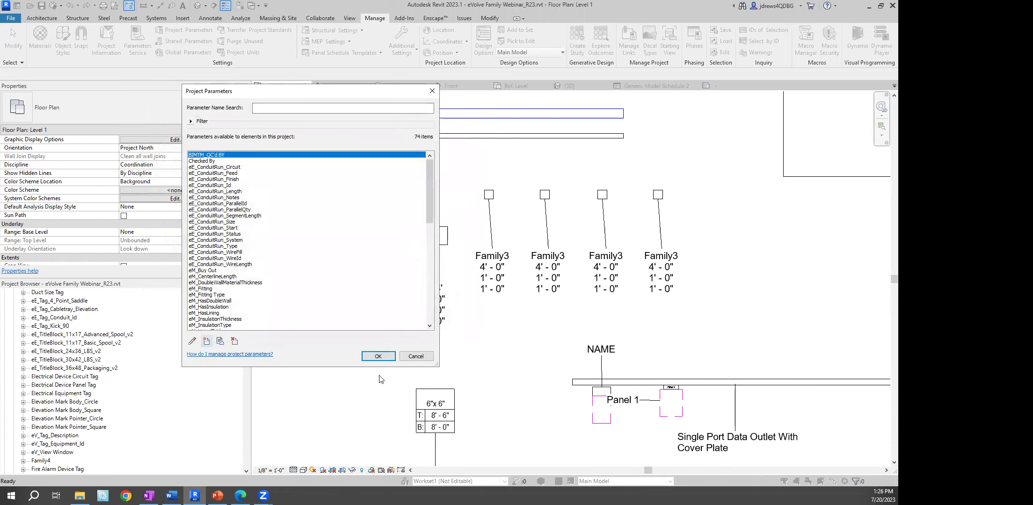
left_click(381, 356)
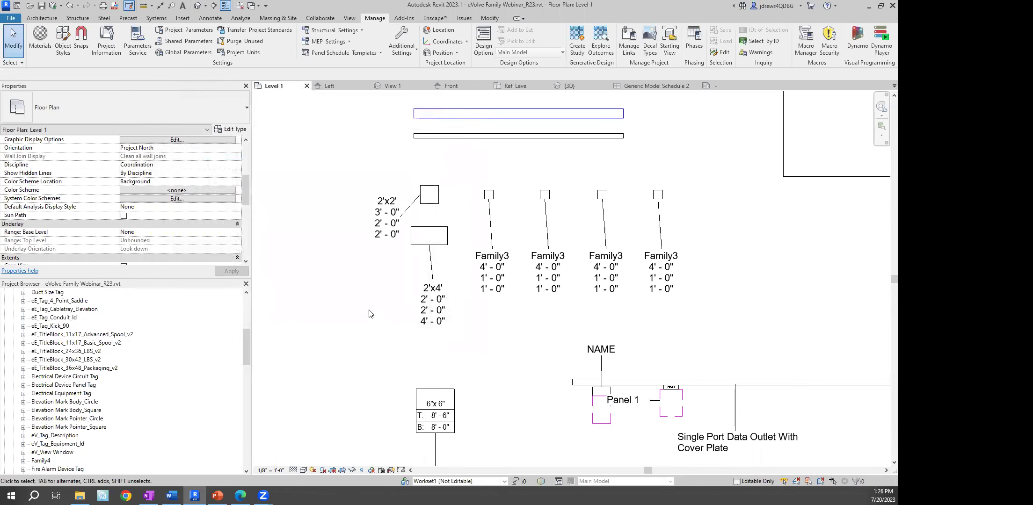
Select the 2'x4' box and edit its BIMTM_QC'd BY value with the reviewer's initials
left_click(415, 248)
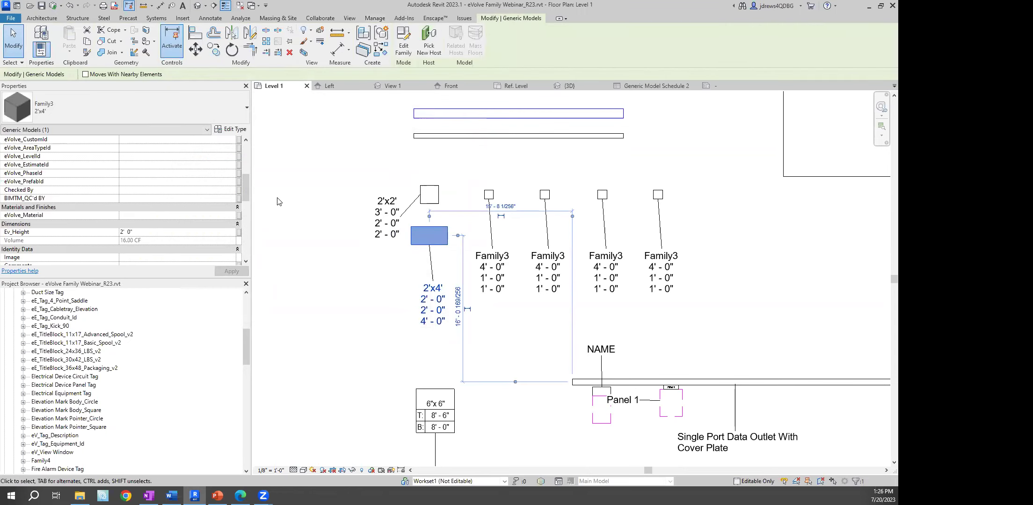
mouse_move(245, 191)
left_mouse_down()
mouse_move(245, 163)
mouse_move(247, 177)
left_mouse_up()
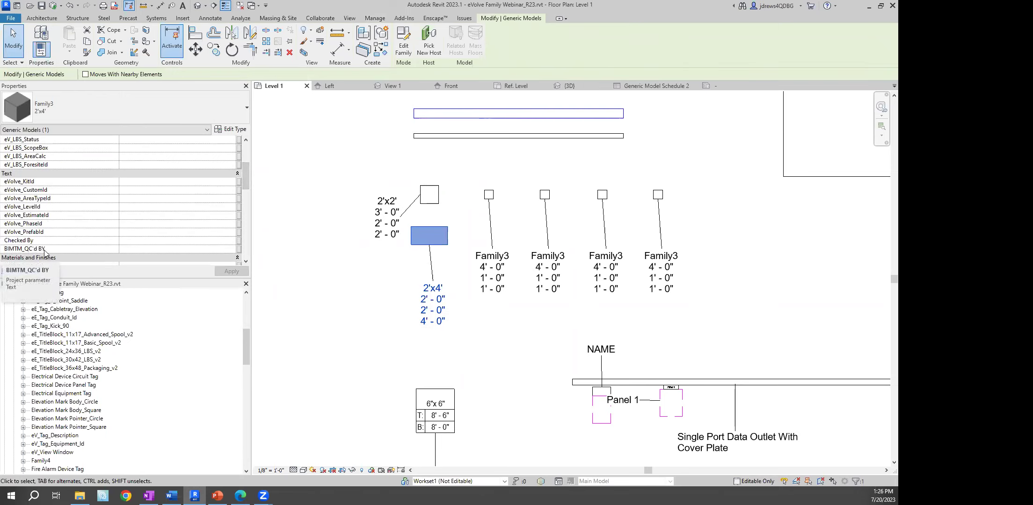
left_click(122, 249)
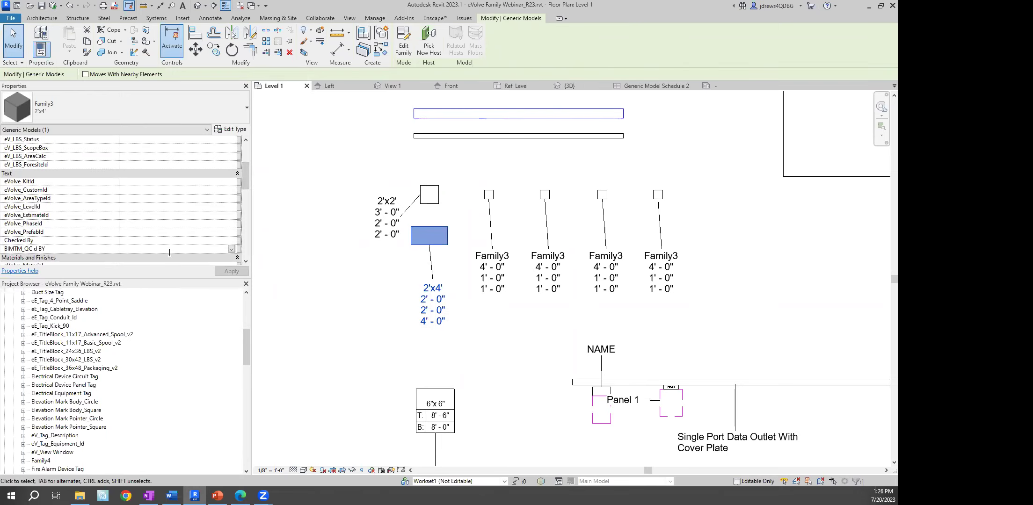
Commit the typed QC initials, then remove the Checked filter from Level 1's Visibility/Graphics
type("JD")
left_click(312, 190)
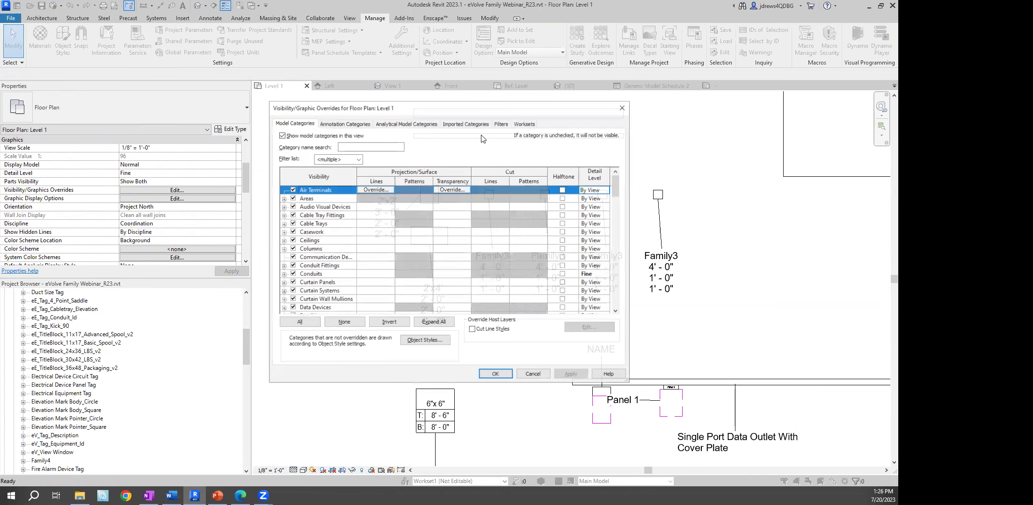
left_click(500, 123)
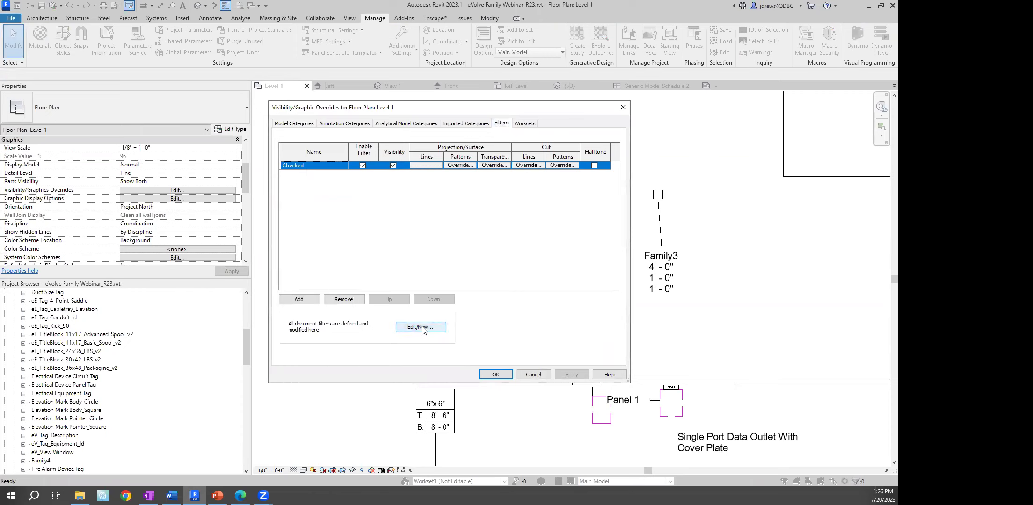
left_click(345, 300)
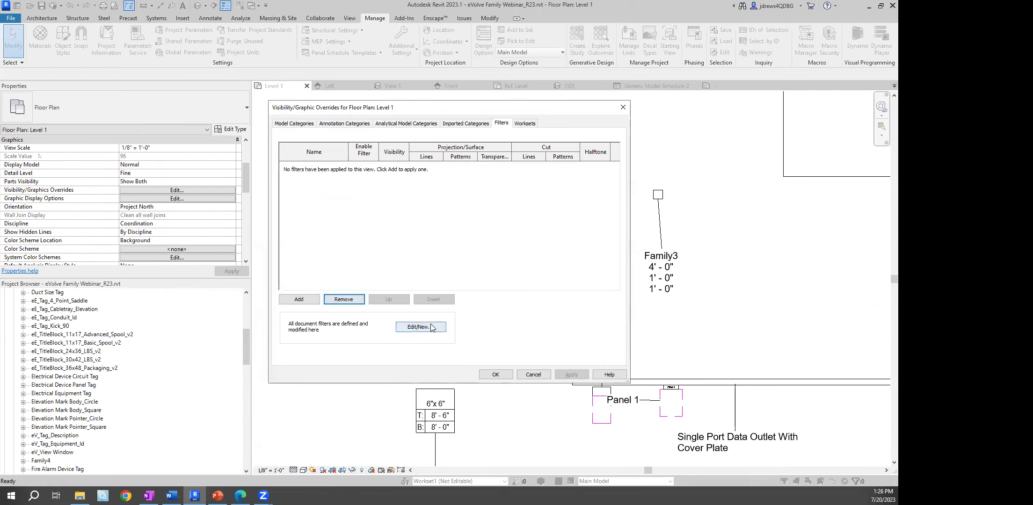
Create a new rule-based filter named 'QC Filter' for the Generic Models category
left_click(421, 327)
left_click(206, 314)
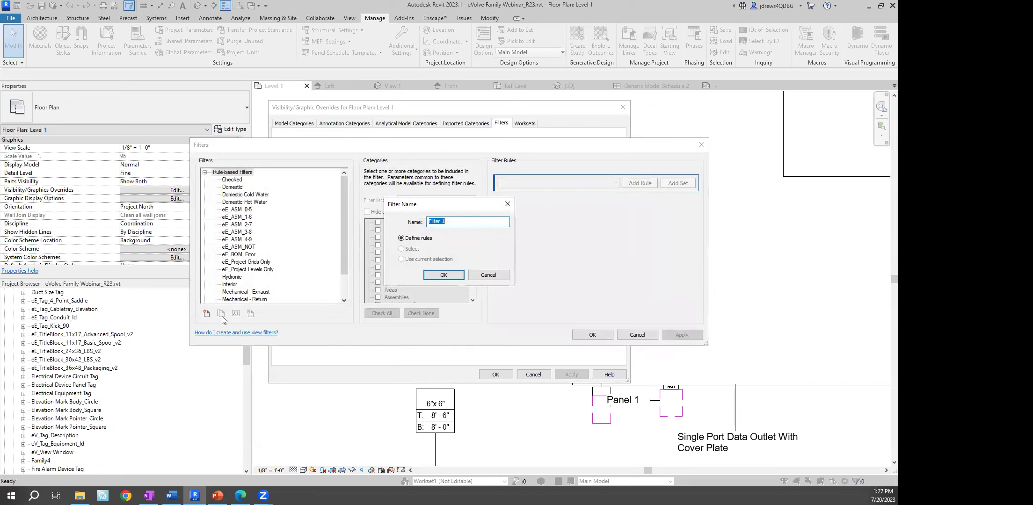
type("QC")
left_click(443, 275)
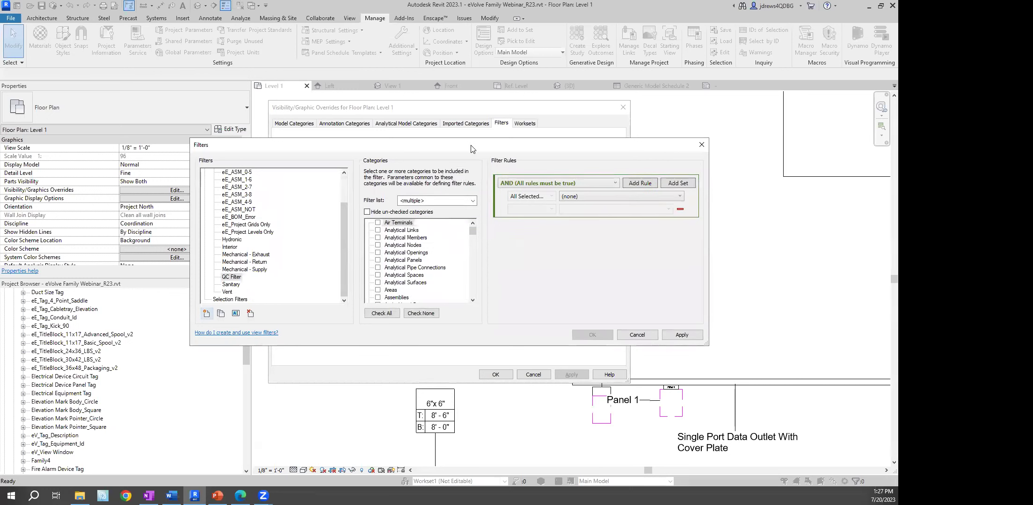
left_click_drag(471, 149, 337, 144)
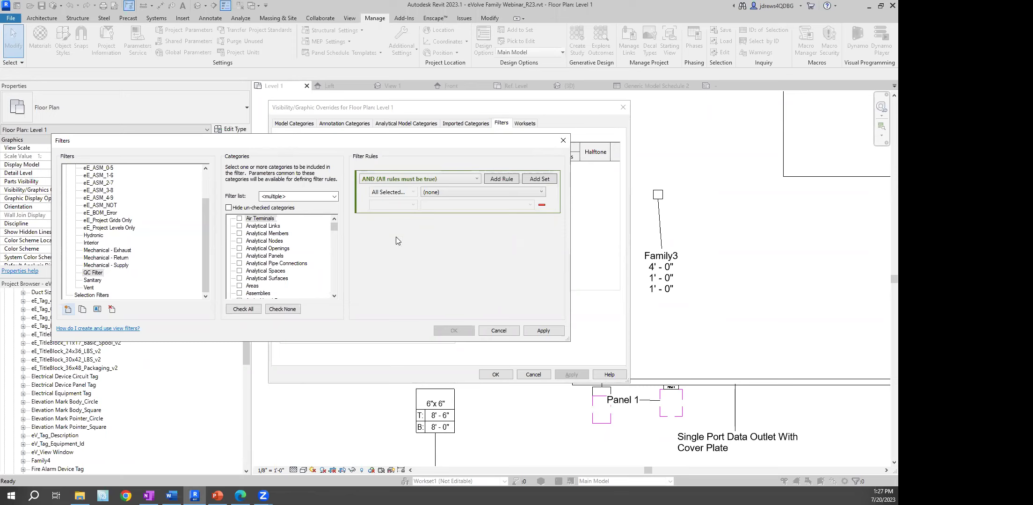
left_click(273, 257)
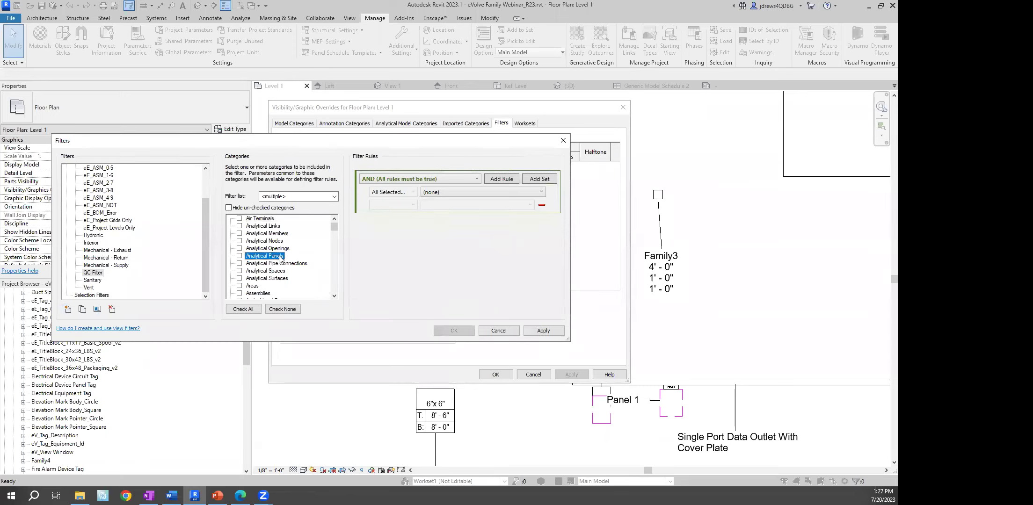
key("g")
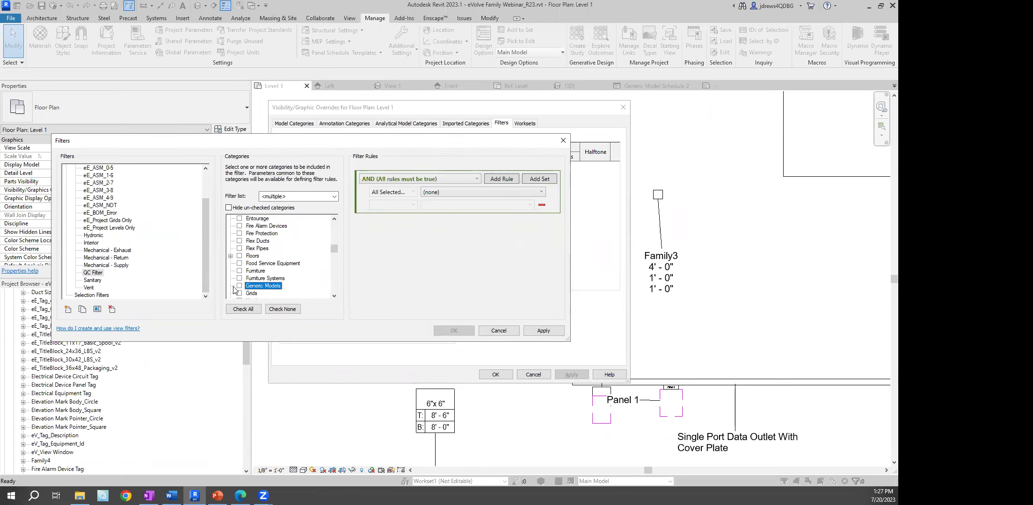
left_click(239, 286)
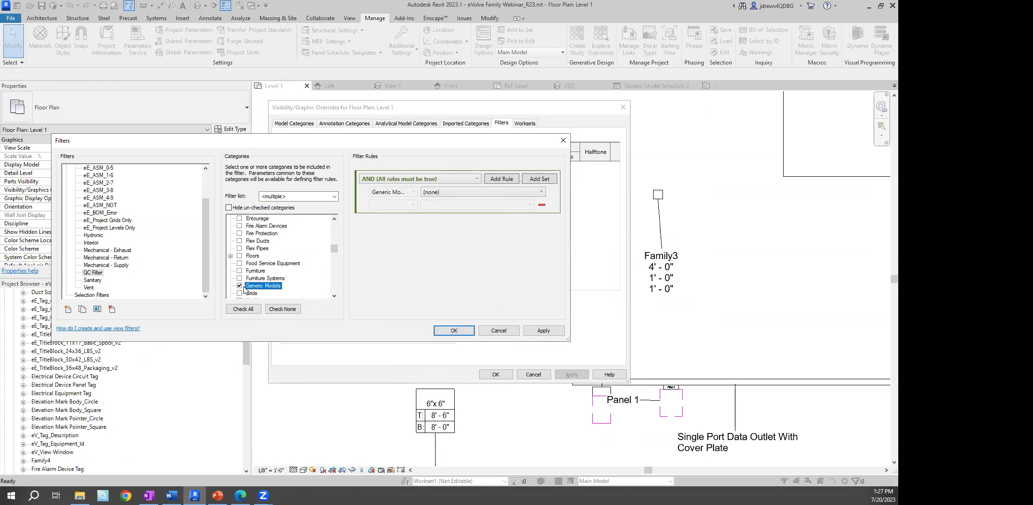
Give QC Filter the rule BIMTM_QC'd BY is greater than 0
left_click(487, 193)
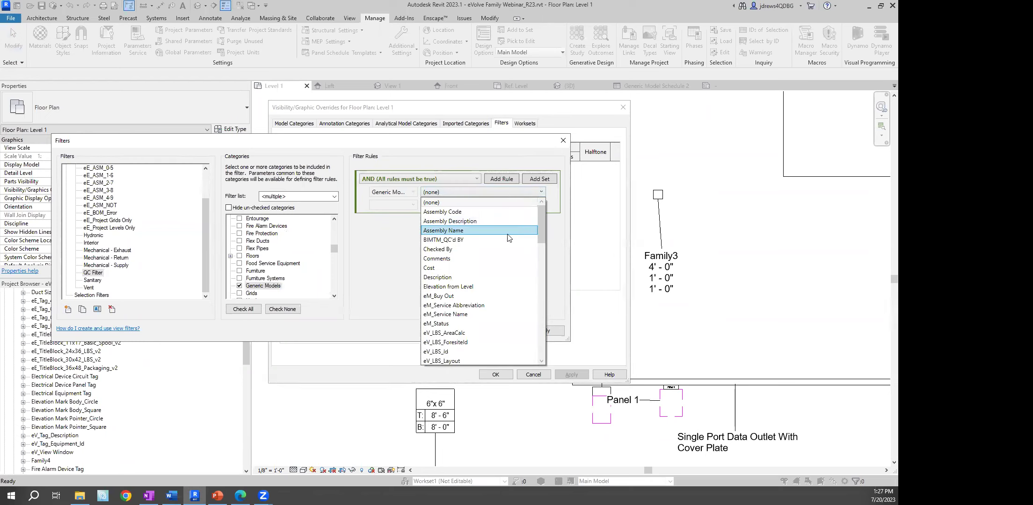
left_click(453, 240)
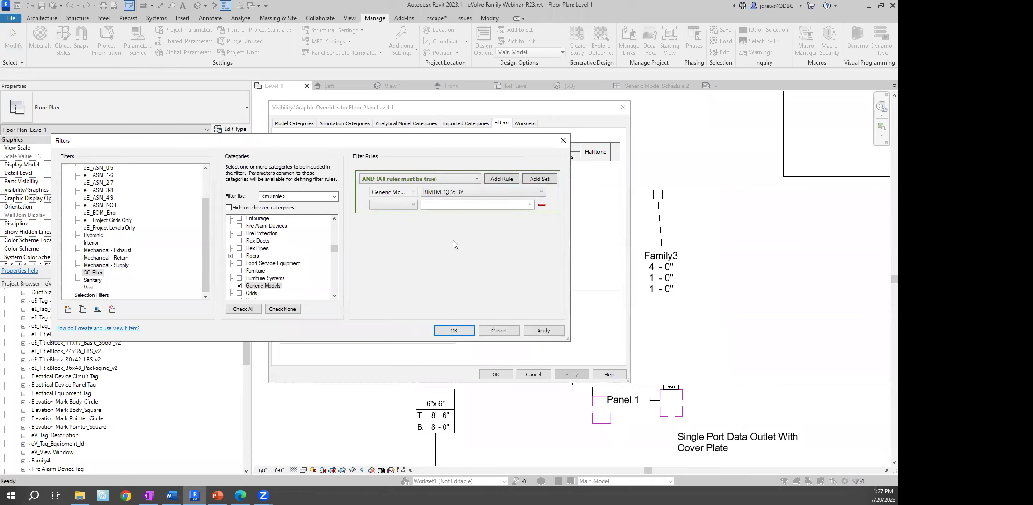
left_click(412, 205)
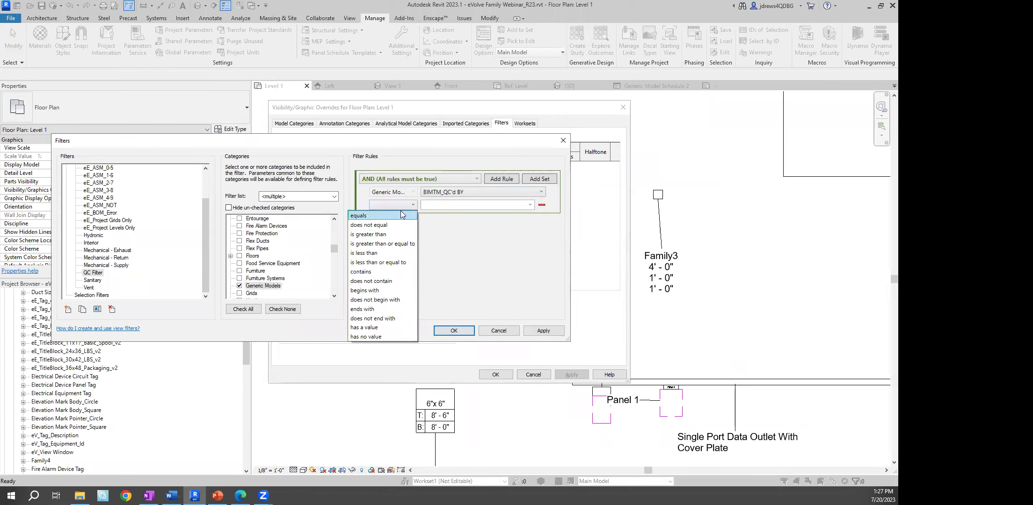
left_click(372, 235)
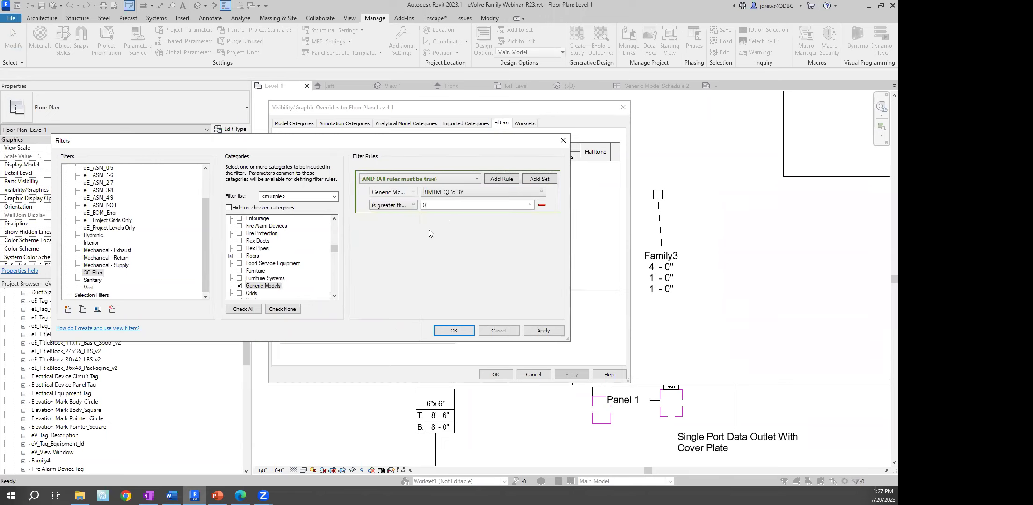
left_click(453, 330)
Add QC Filter to the Level 1 view's filters
left_click(290, 300)
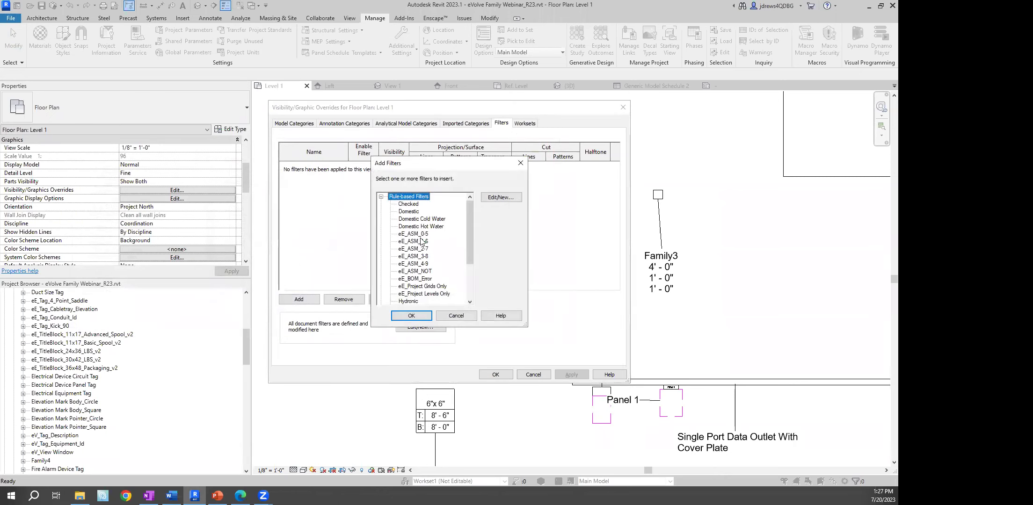
left_click_drag(470, 230, 471, 263)
left_click(408, 279)
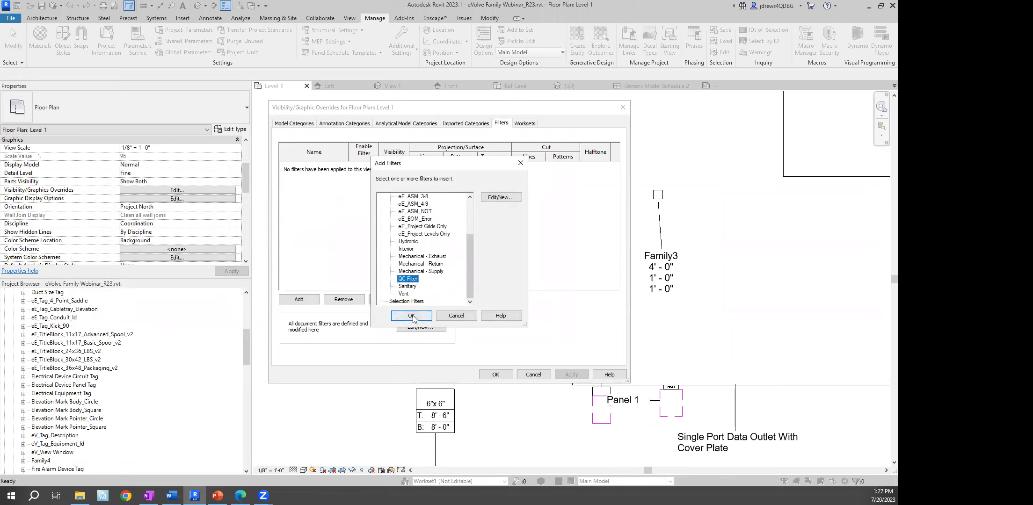
left_click(411, 316)
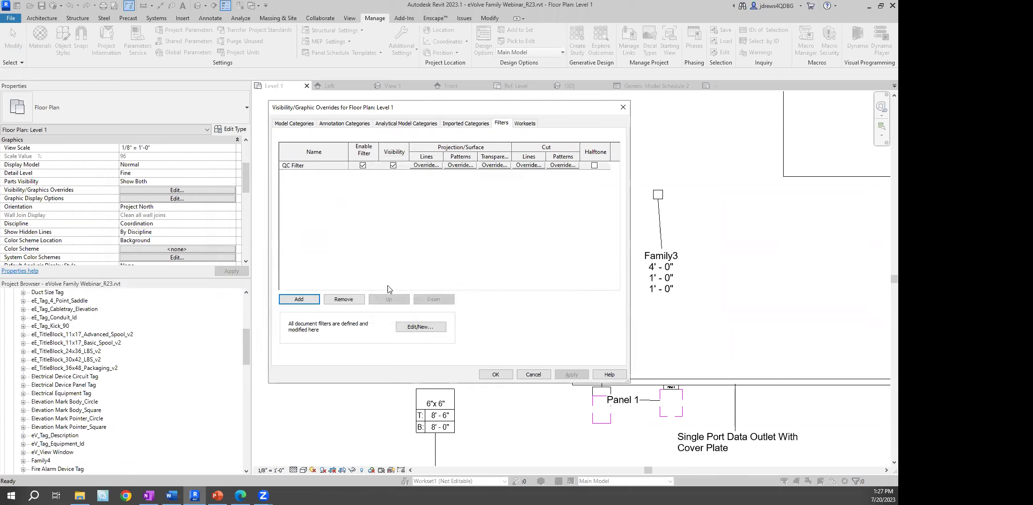
Override QC Filter's projection lines to a Dot pattern in red
left_click(426, 165)
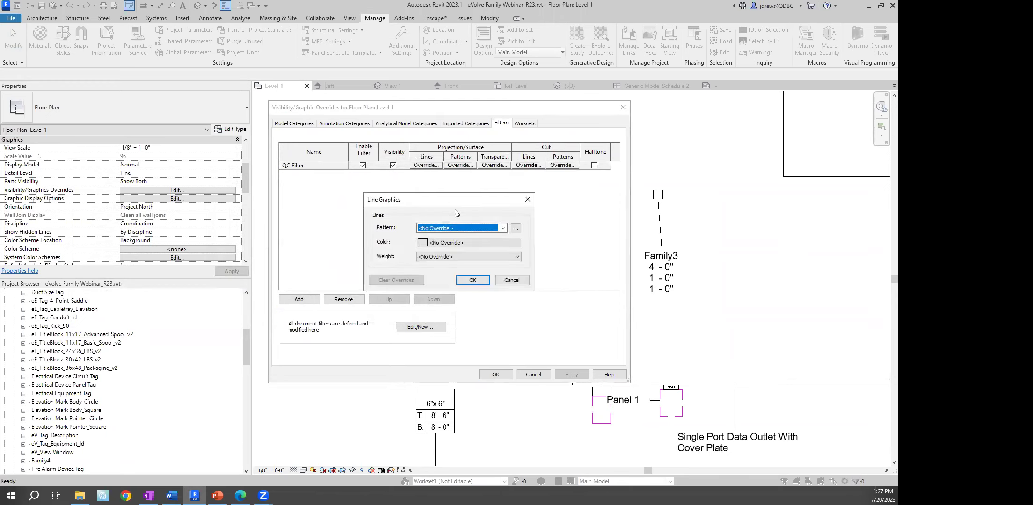
left_click(463, 228)
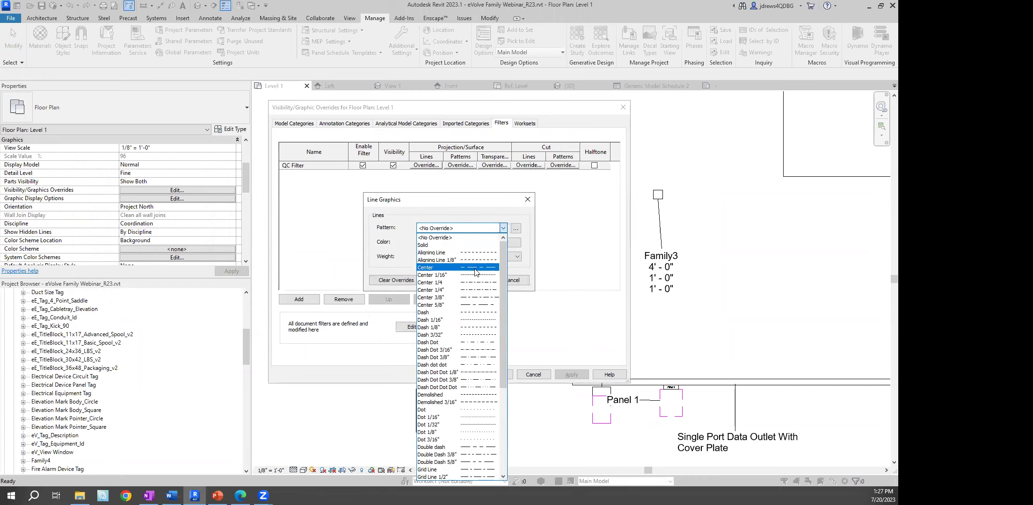
left_click(472, 410)
left_click(462, 243)
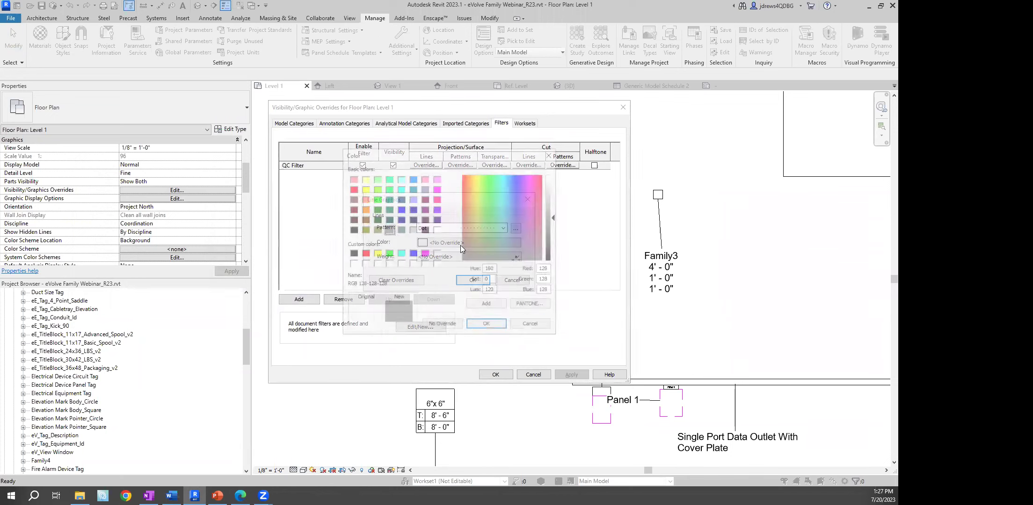
left_click(364, 254)
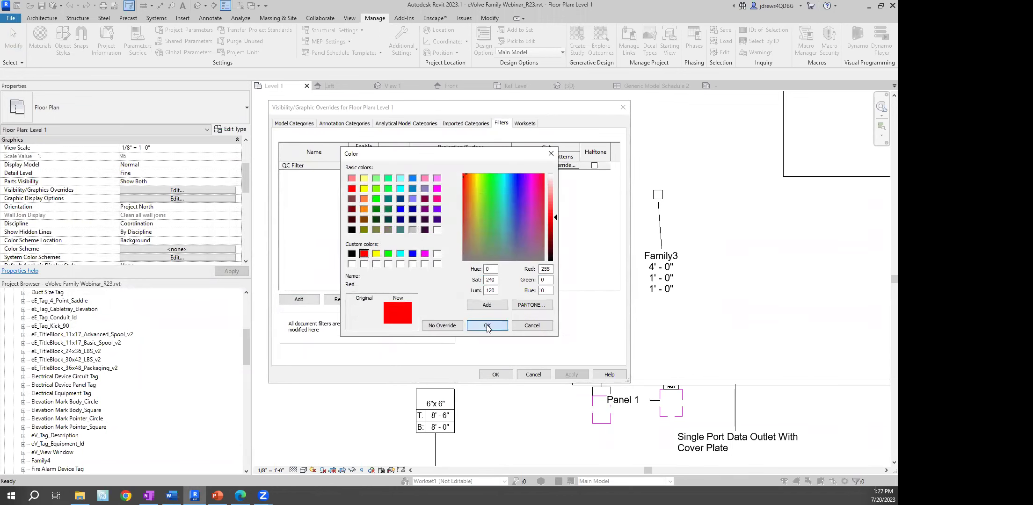
left_click(468, 326)
left_click(471, 279)
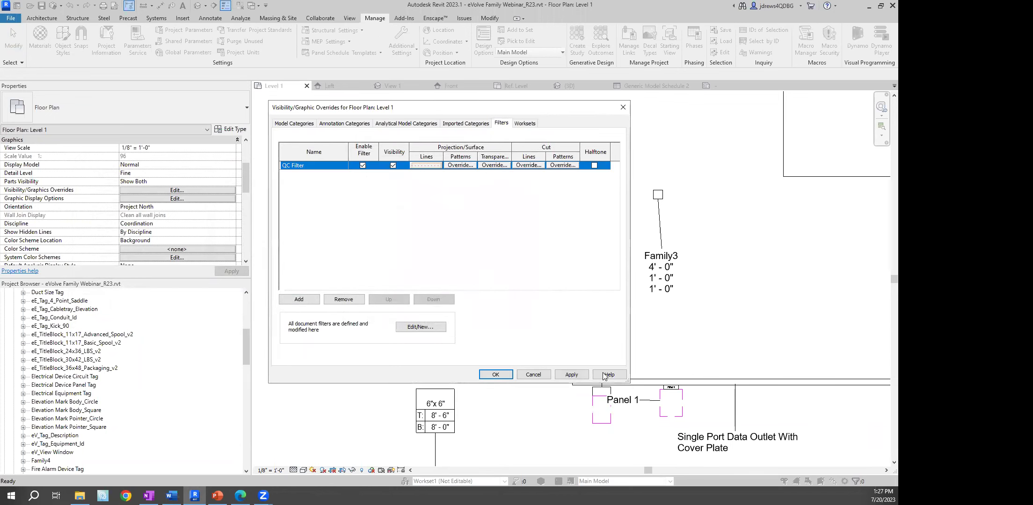
Apply and close Visibility/Graphics, then select the 2'x4' box to check its QC value
left_click(568, 374)
left_click(495, 374)
scroll(428, 239, "up", 6)
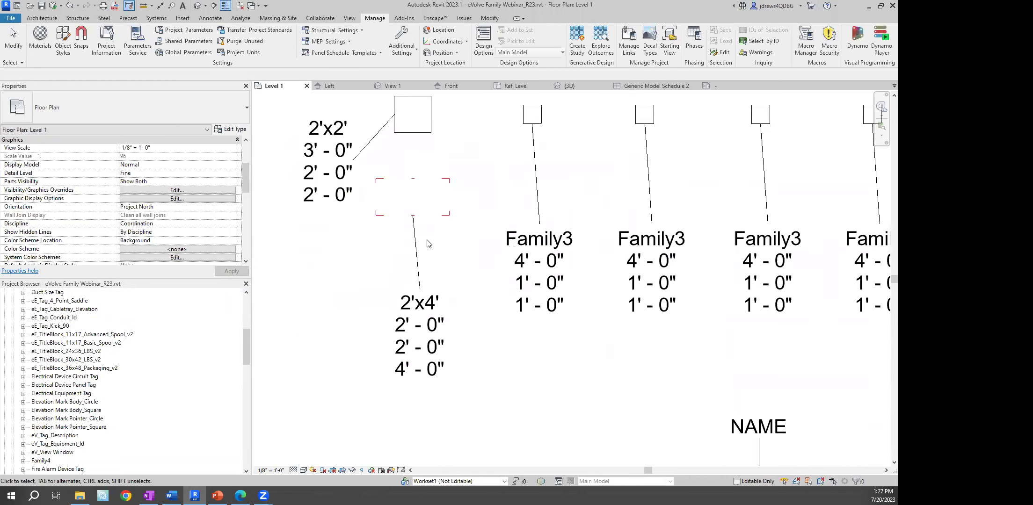
left_click(410, 172)
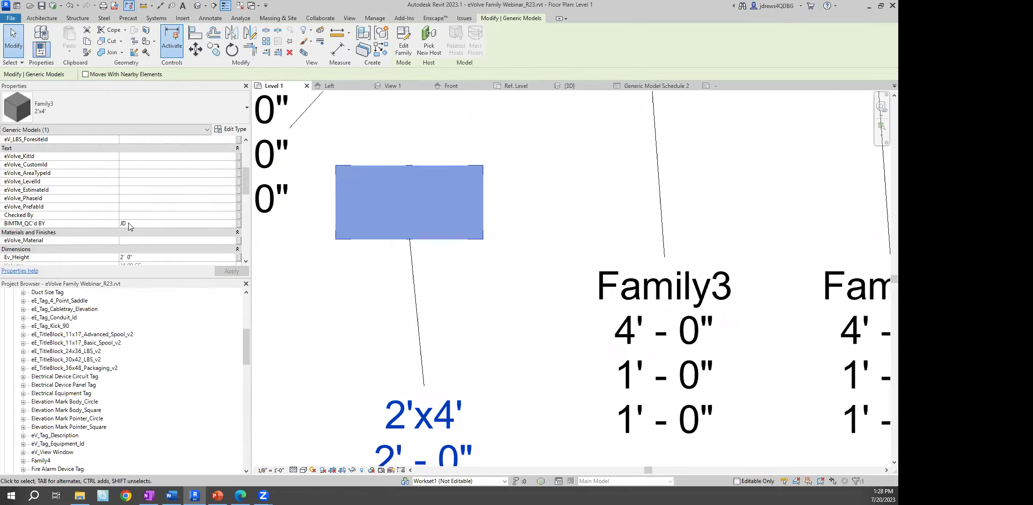
Deselect the 2'x4' box, then zoom out and pan to centre the Common Questions text note
left_click(391, 312)
scroll(463, 225, "down", 2)
middle_click_drag(620, 248, 517, 235)
scroll(562, 227, "down", 3)
middle_click_drag(608, 259, 594, 230)
scroll(593, 230, "down", 2)
middle_click_drag(623, 259, 588, 233)
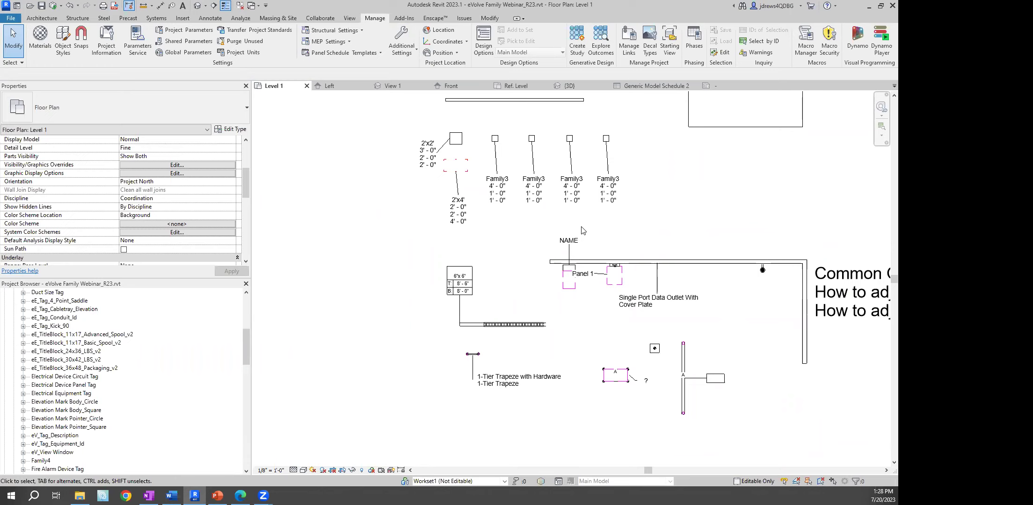
middle_click_drag(700, 218, 341, 189)
middle_click_drag(720, 380, 610, 343)
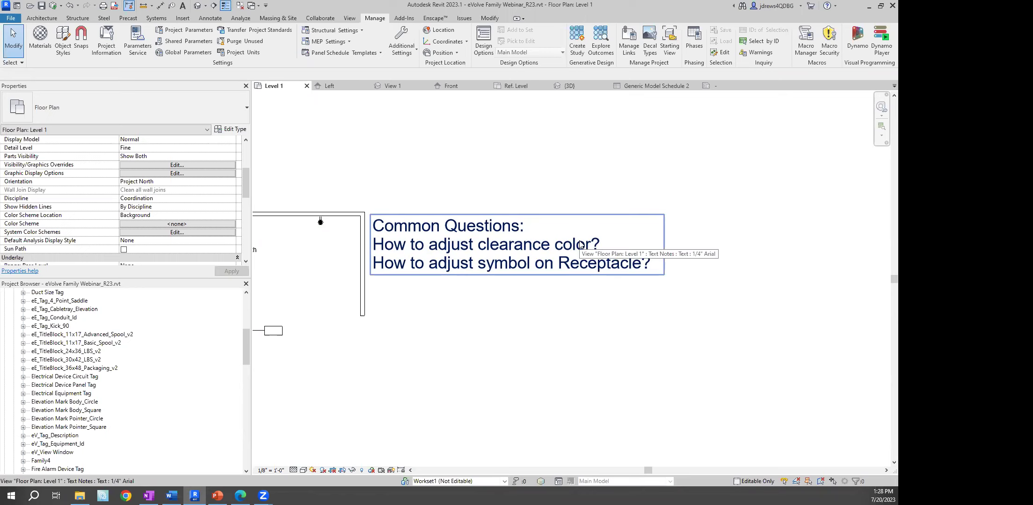
Select Panel 1's eE_EQ_Equipment_v3 electrical equipment and open it with Edit Family
scroll(318, 189, "down", 2)
scroll(432, 216, "up", 4)
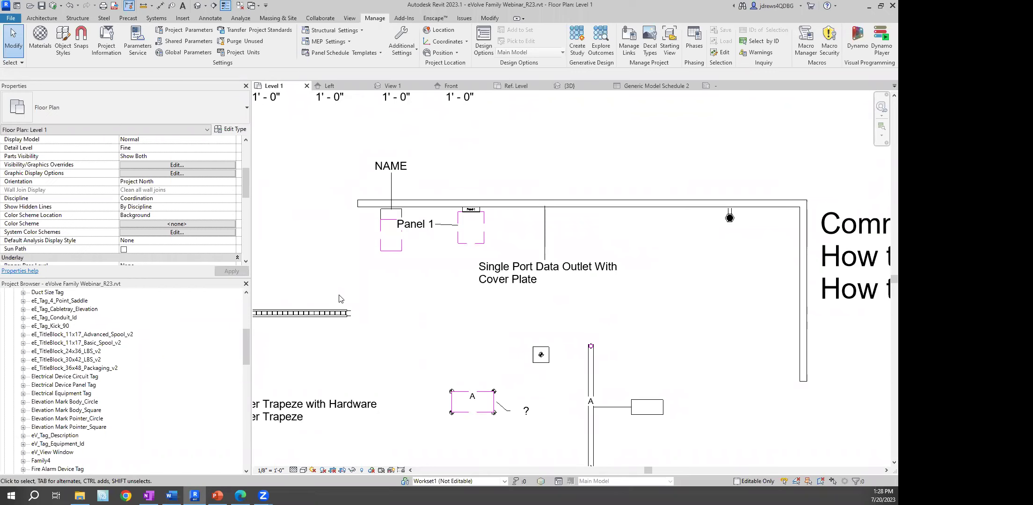
left_click(389, 251)
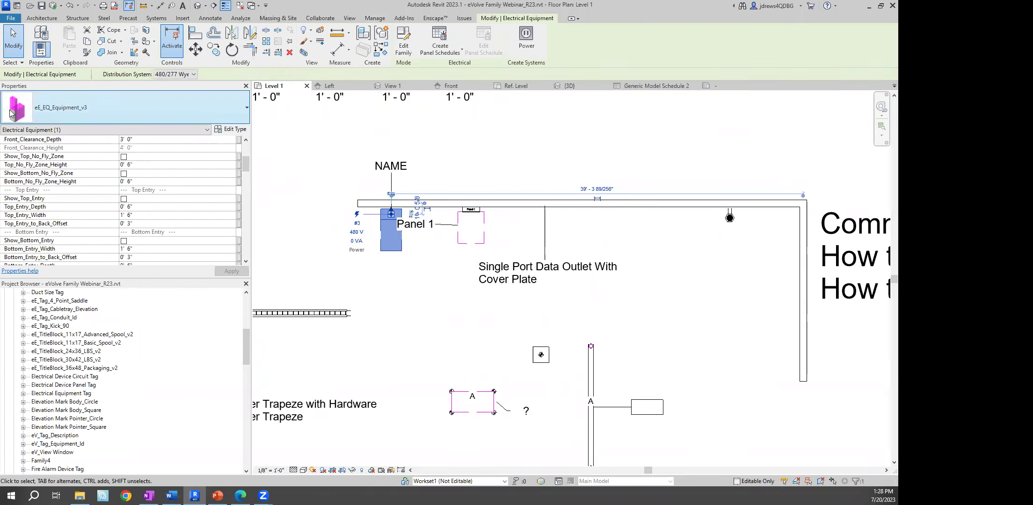
left_click(404, 48)
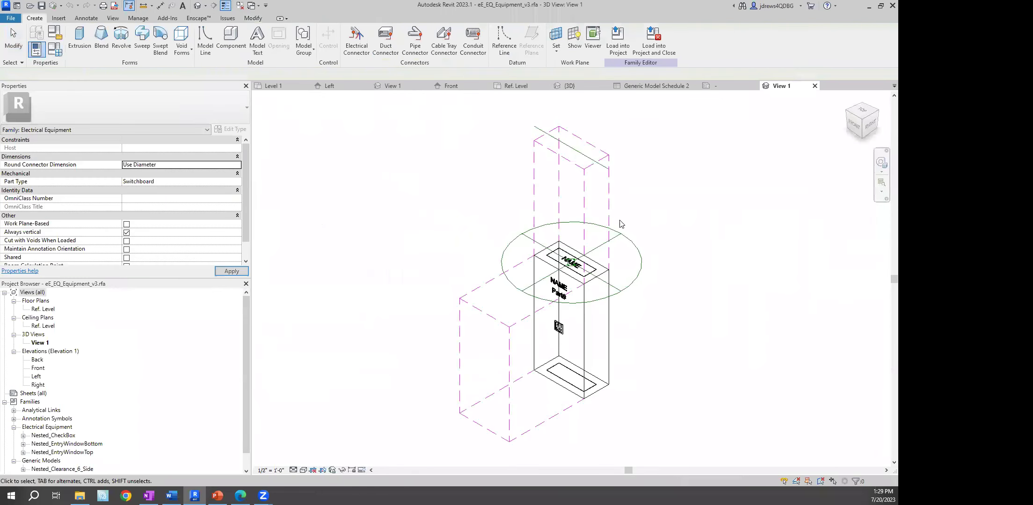
Open the nested clearance family, inspect its top extrusion, then return to the project's Level 1 plan
left_click(467, 270)
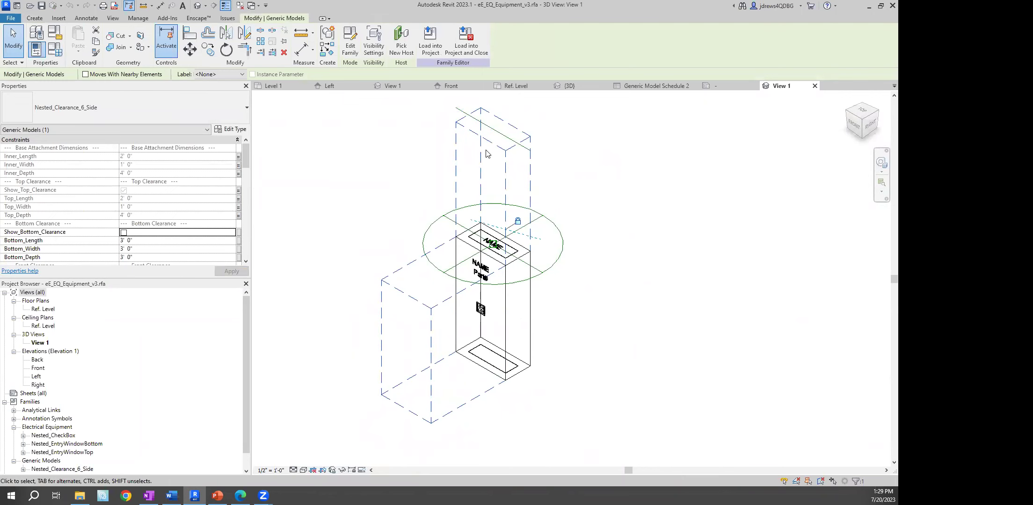
left_click(351, 54)
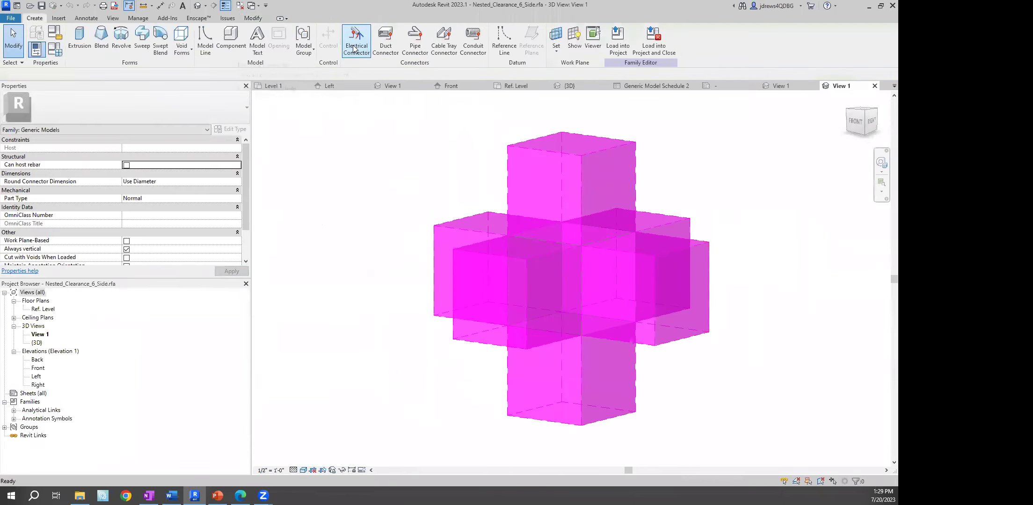
left_click(516, 148)
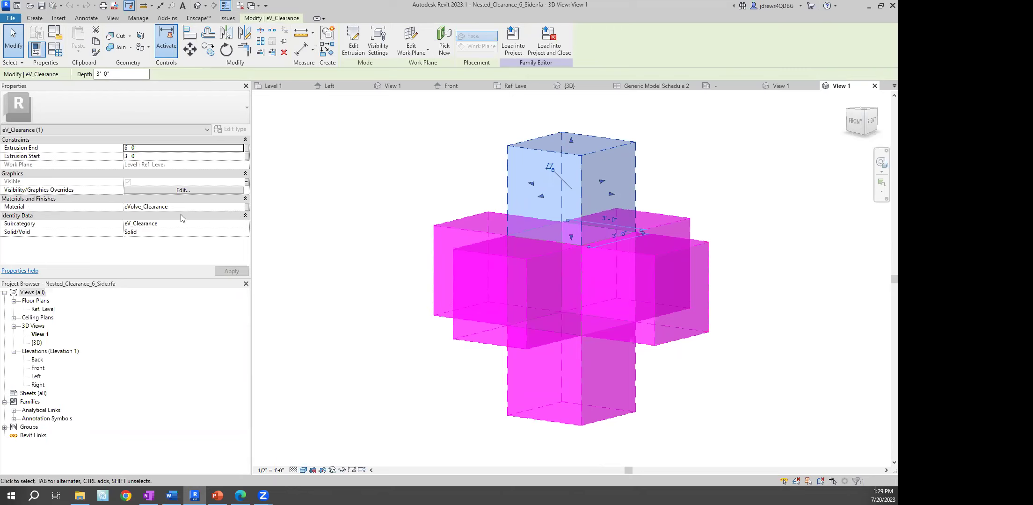
left_click(303, 85)
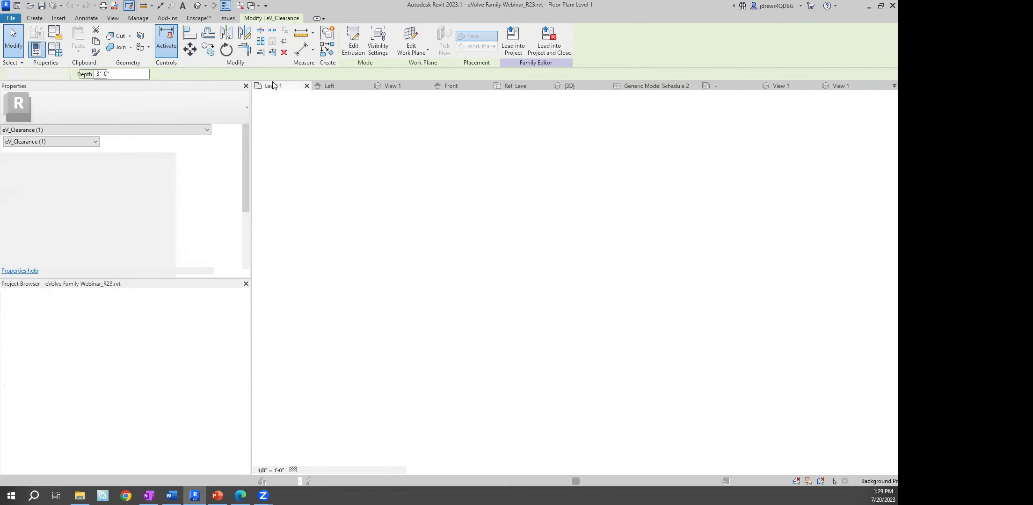
Show the equipment under the NAME tag in a selection-boxed 3D view, then open Manage > Materials
middle_click_drag(306, 123, 308, 133)
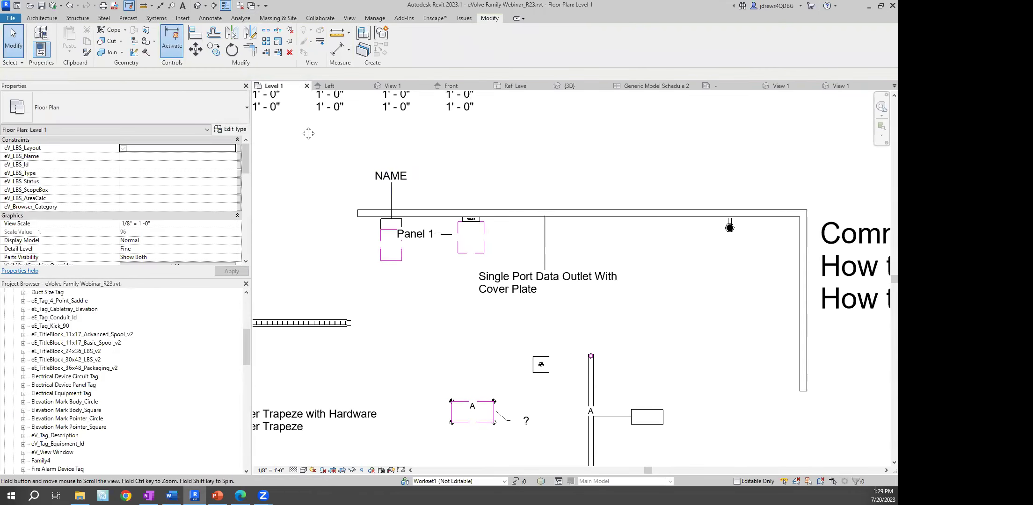
scroll(305, 173, "up", 2)
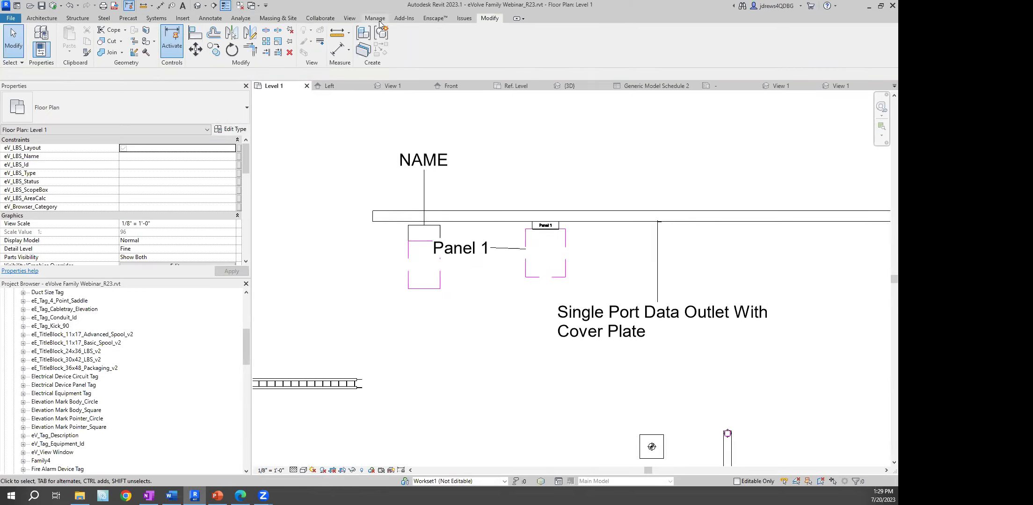
left_click(424, 264)
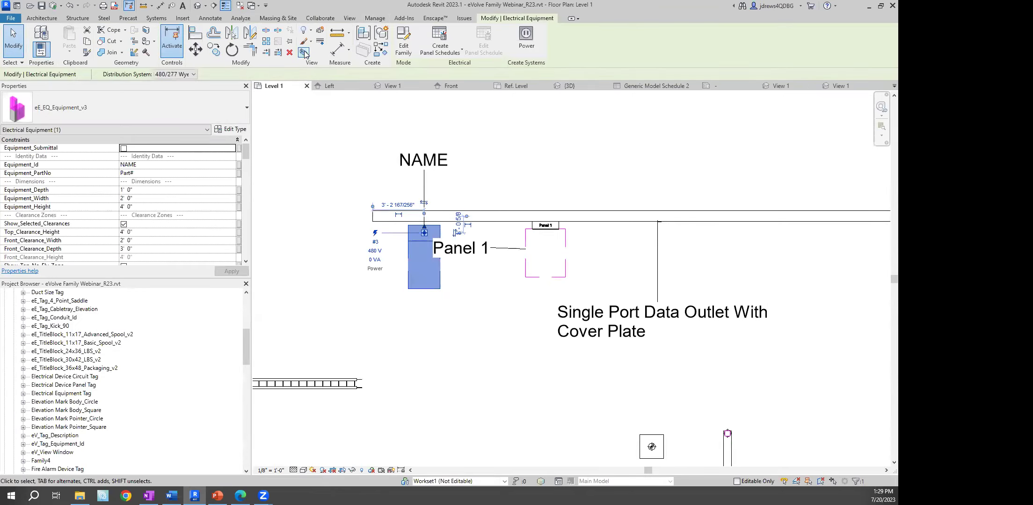
left_click(304, 51)
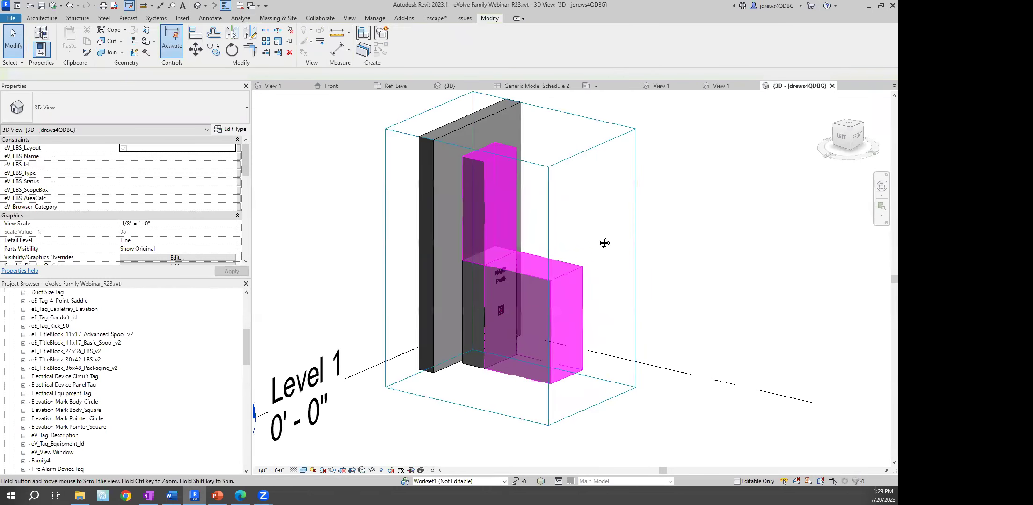
middle_click_drag(604, 243, 535, 290)
scroll(535, 291, "up", 1)
middle_click_drag(545, 203, 526, 184)
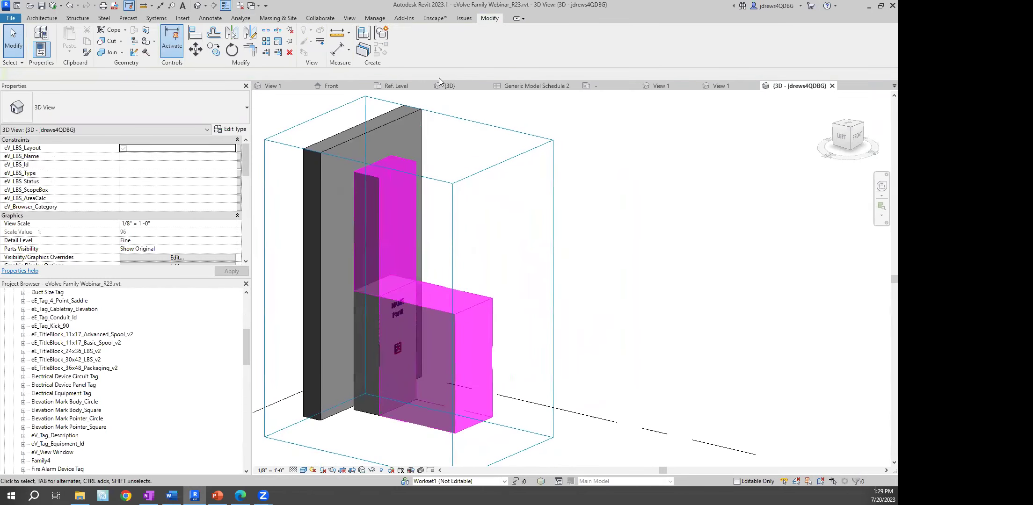
left_click(375, 20)
left_click(40, 42)
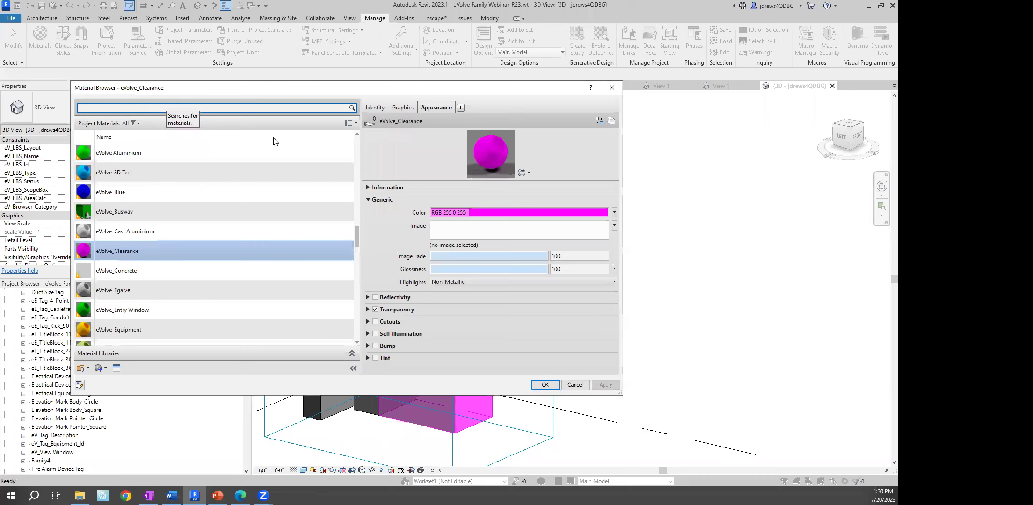
Change eVolve_Clearance's colour from magenta to green (RGB 0 255 0), apply, and close
scroll(251, 204, "up", 5)
scroll(260, 158, "down", 5)
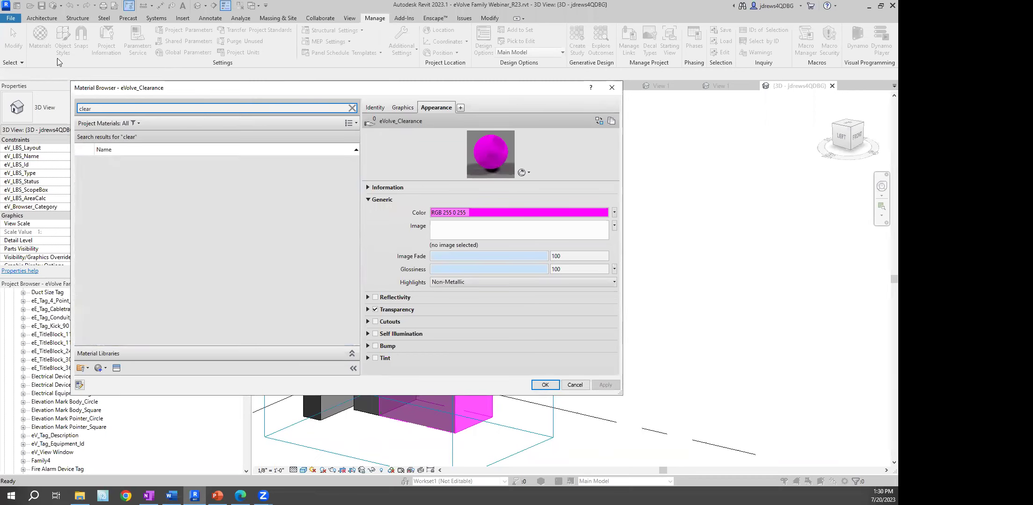
left_click(117, 185)
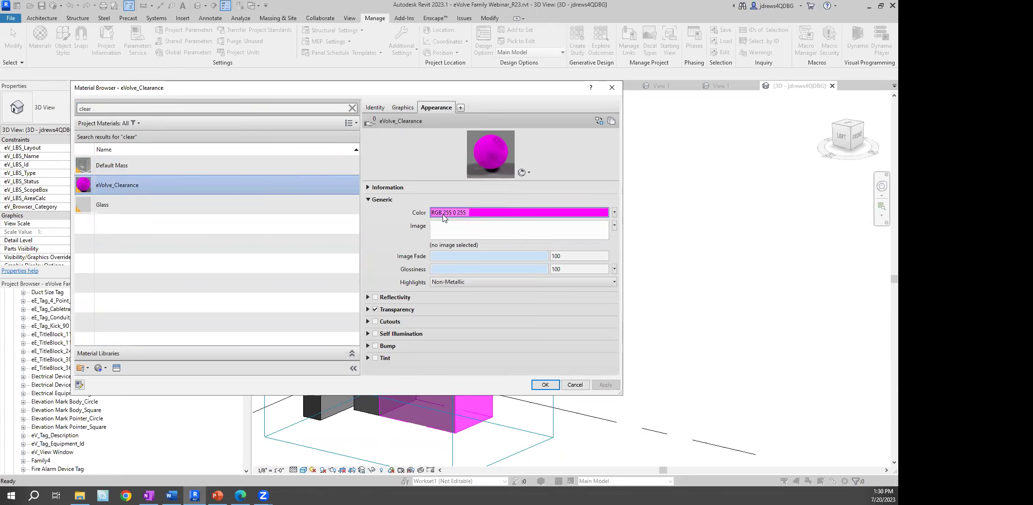
left_click(465, 214)
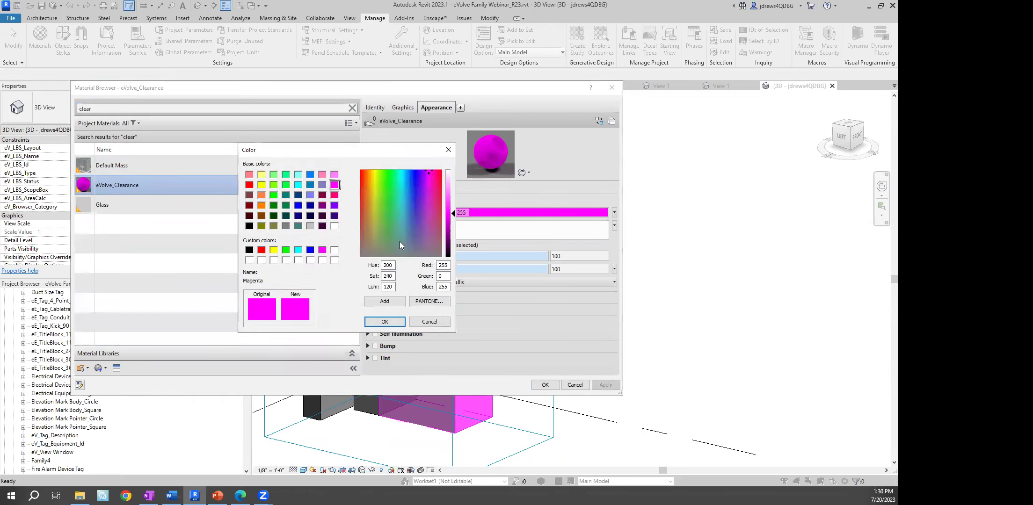
left_click(274, 195)
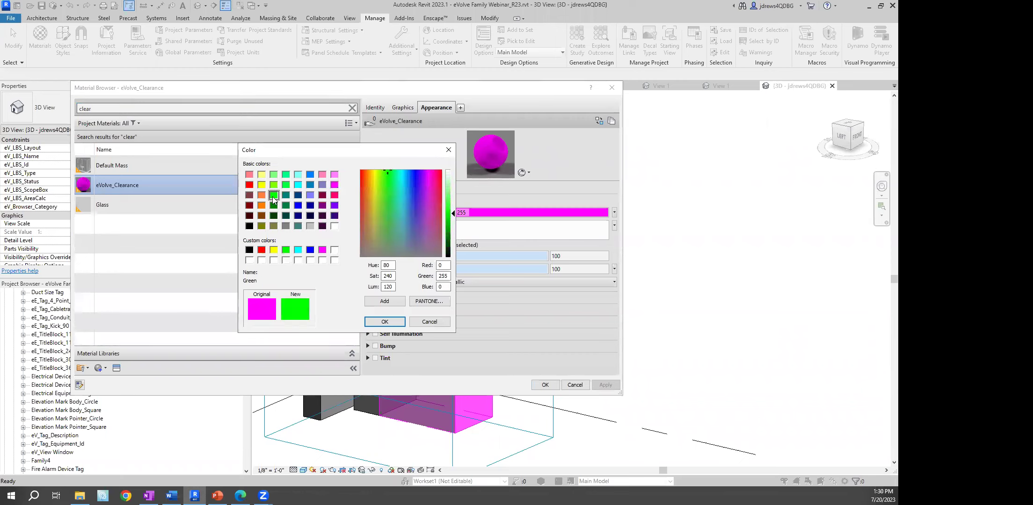
left_click(384, 322)
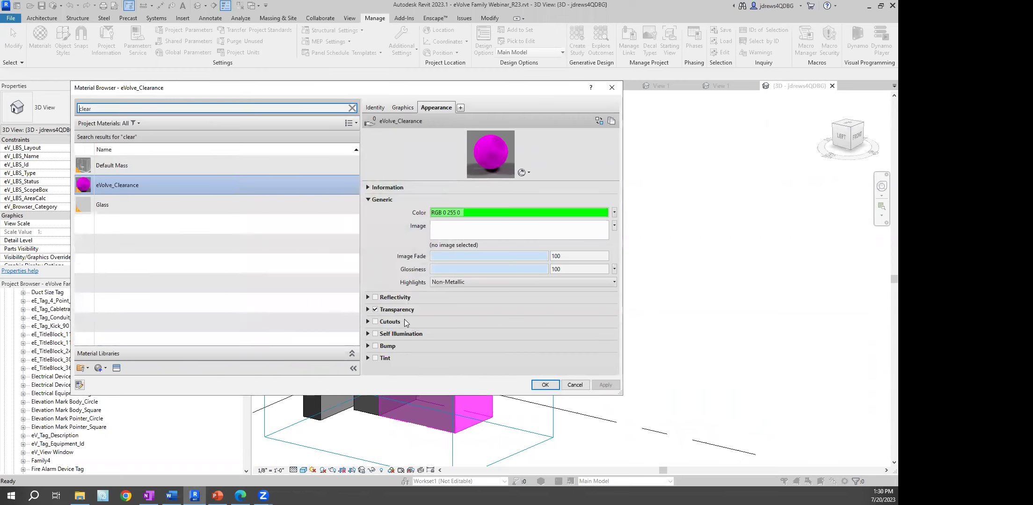
left_click(600, 386)
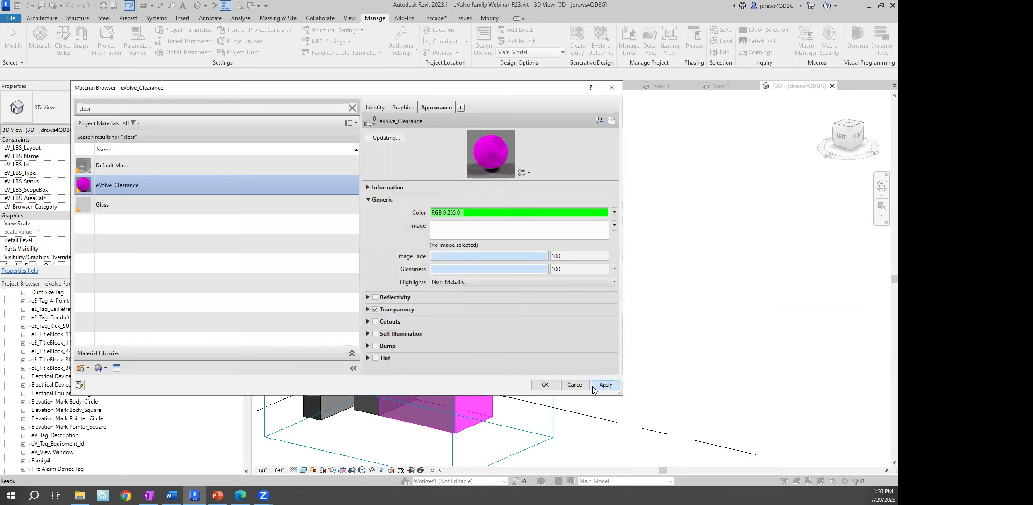
left_click(599, 386)
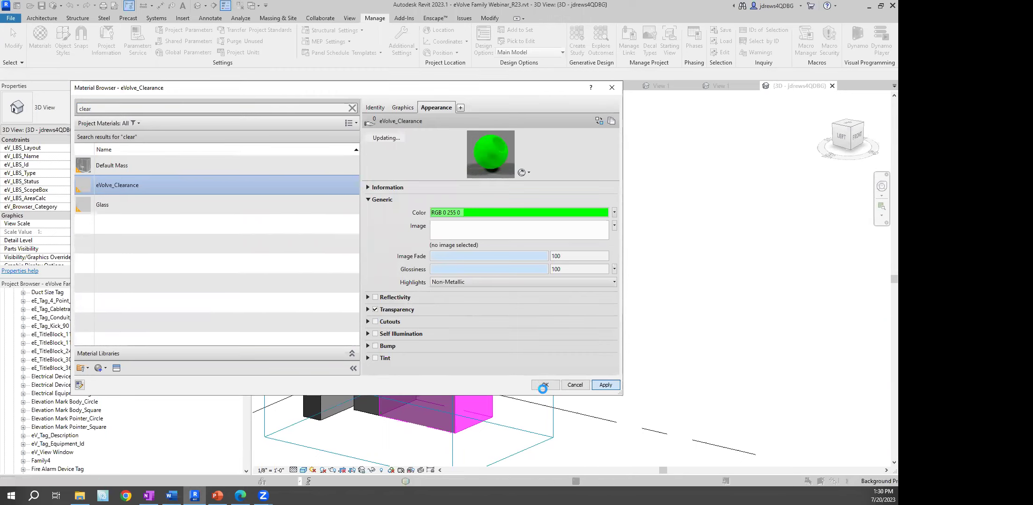
left_click(545, 385)
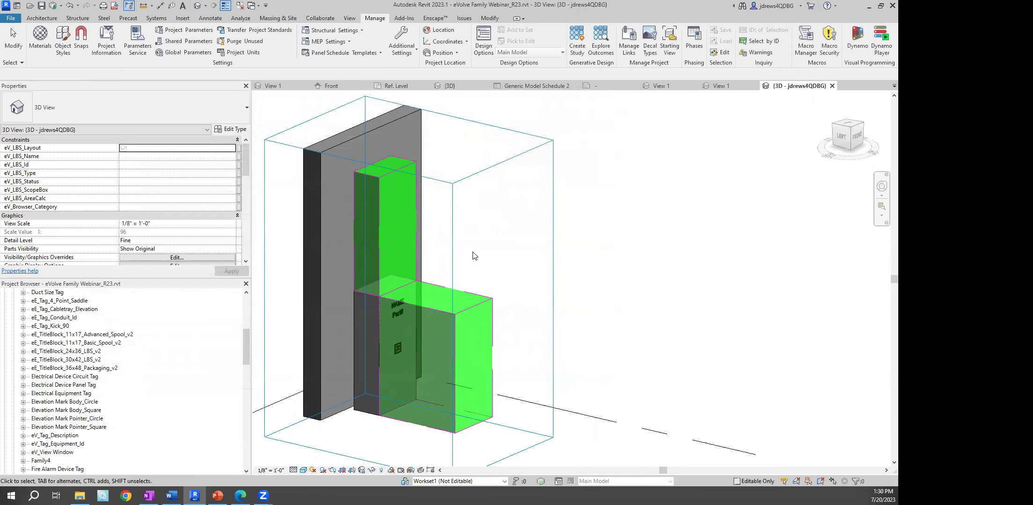
Orbit Family3's 3D view and look through its Ref. Level plan, 3D view and front elevation
middle_click_drag(518, 287, 497, 295, "shift")
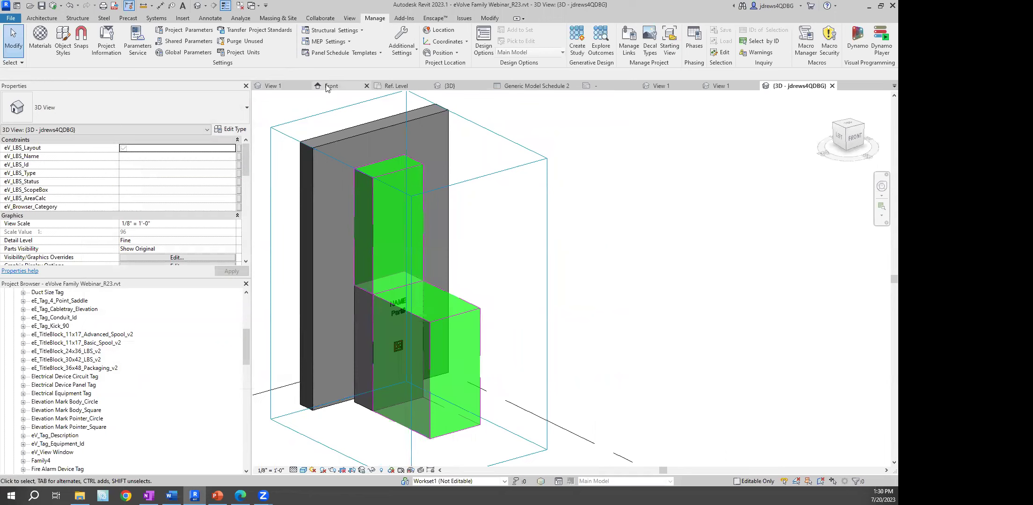
left_click(392, 86)
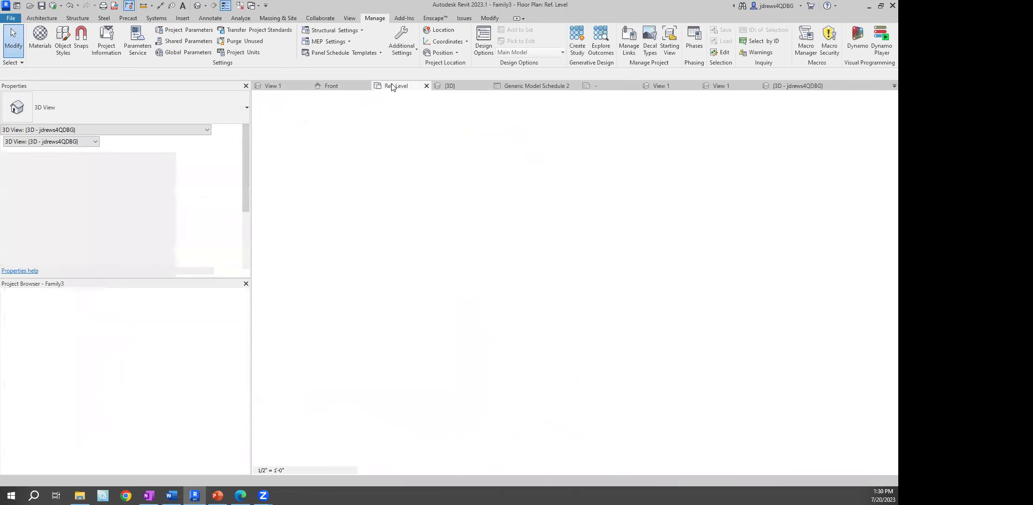
left_click(276, 86)
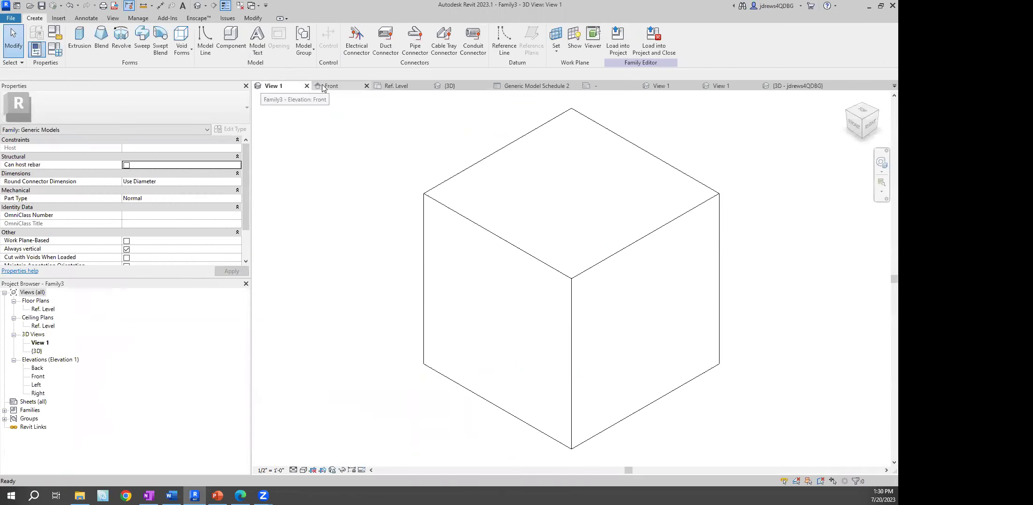
left_click(322, 87)
Switch back to the eVolve project's Level 1 plan and centre the NAME equipment
left_click(257, 7)
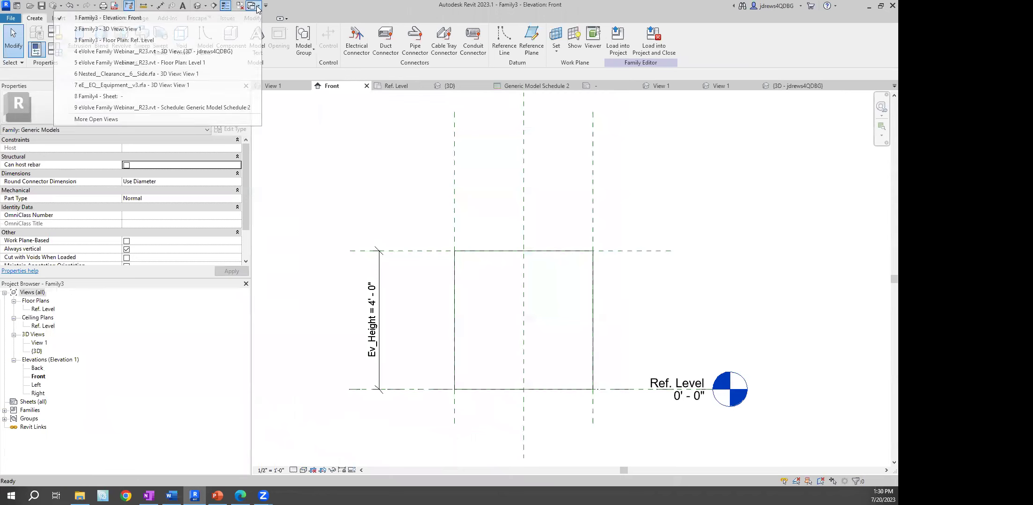
left_click(158, 62)
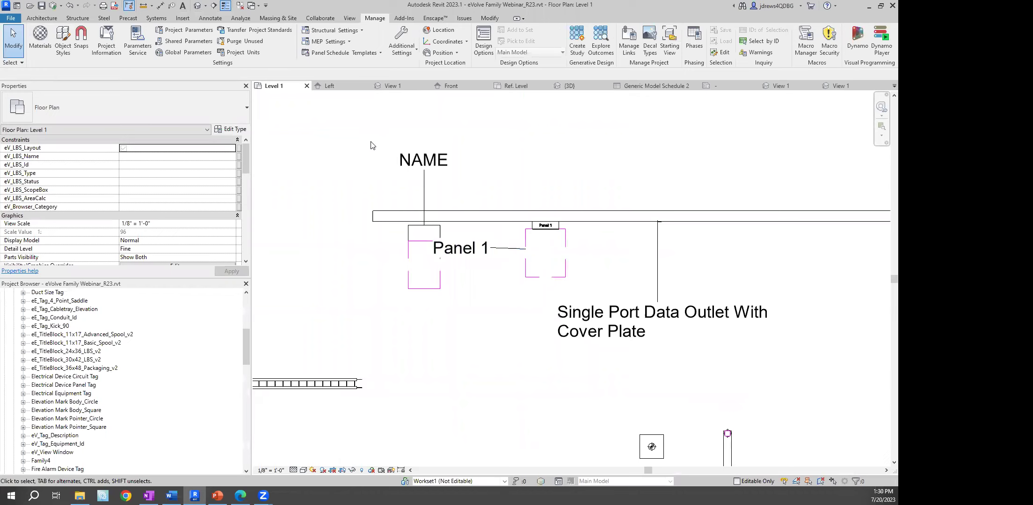
scroll(407, 267, "up", 2)
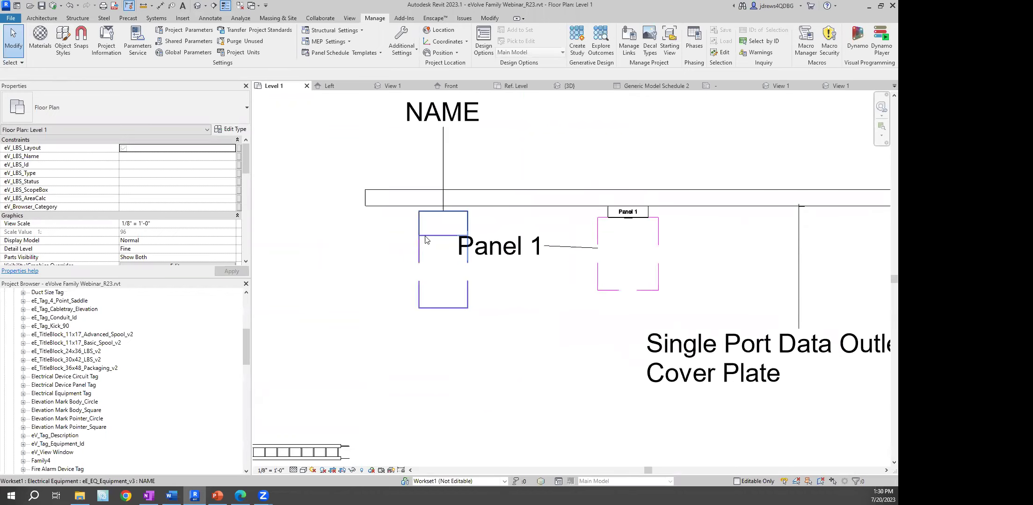
middle_click_drag(467, 267, 404, 256)
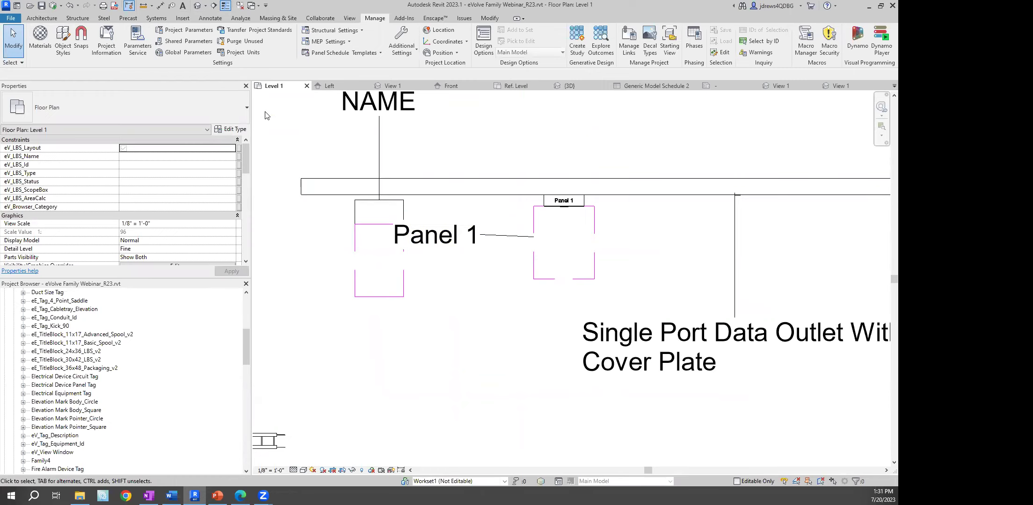
In Object Styles, set the Generic Models eV_Clearance subcategory line colour to Blue
left_click(64, 43)
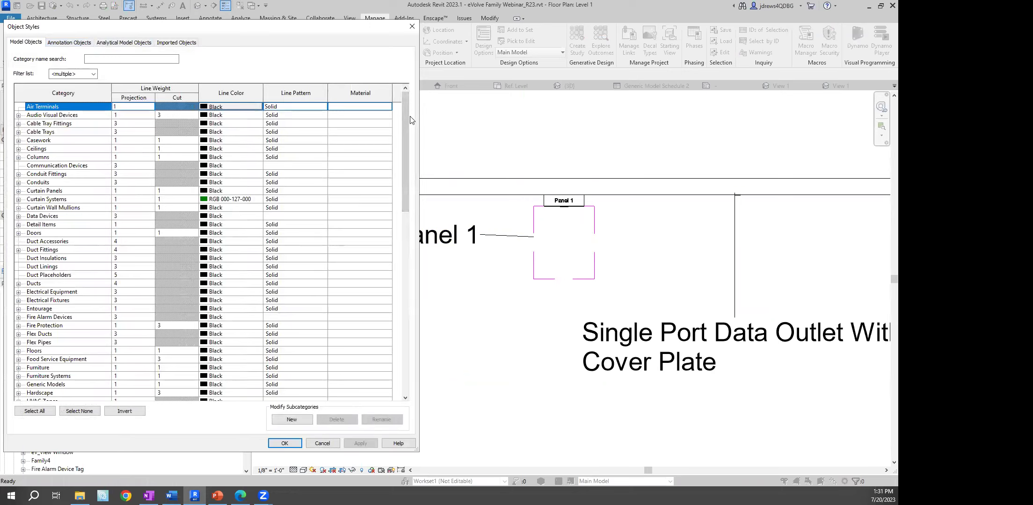
left_click_drag(405, 116, 391, 197)
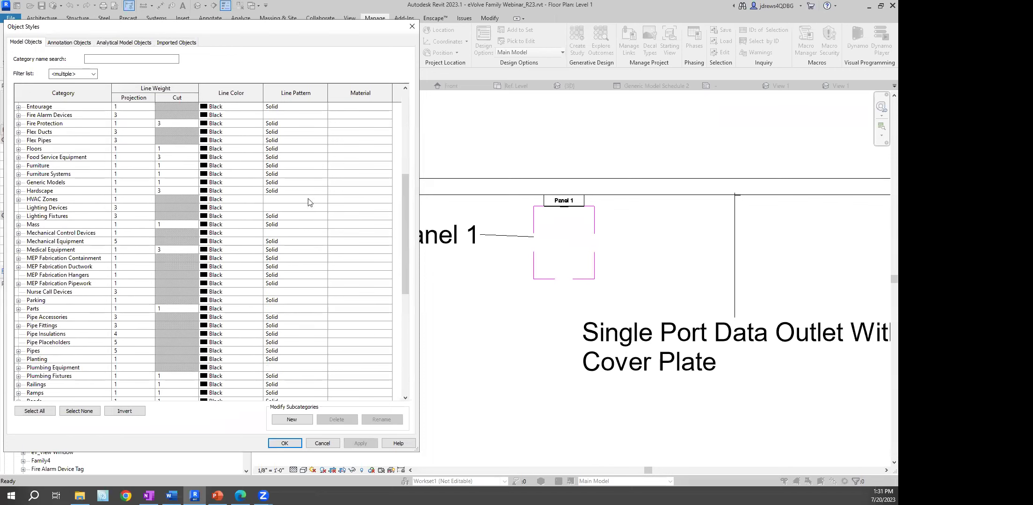
left_click(19, 182)
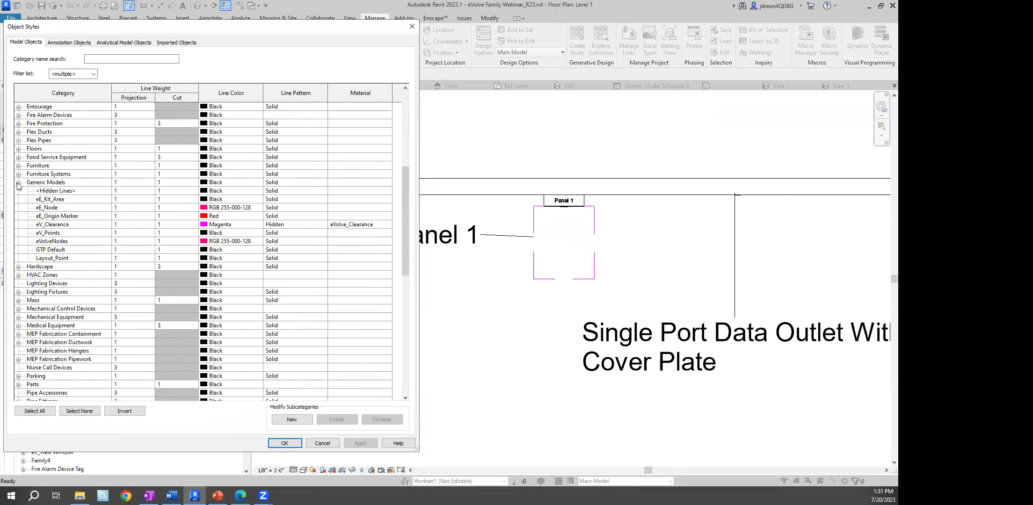
left_click(40, 225)
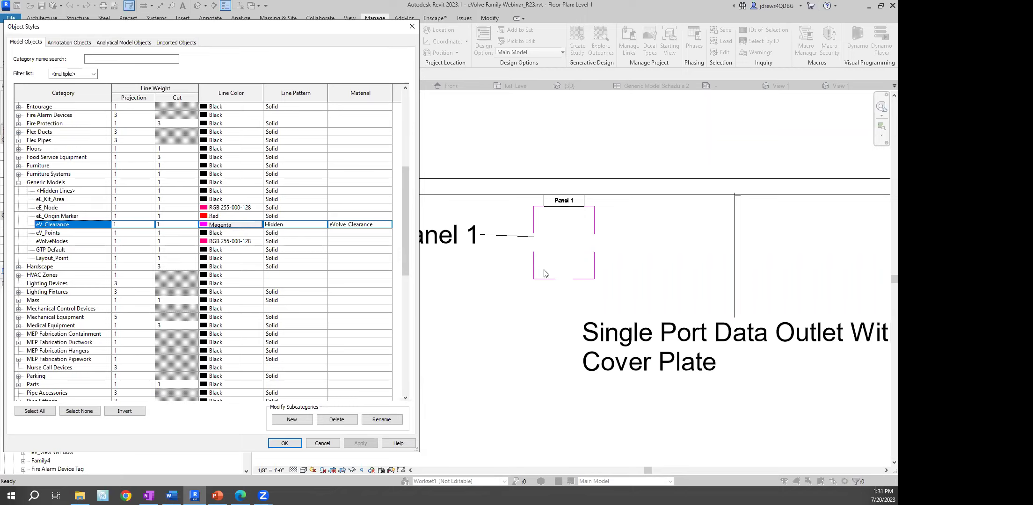
left_click(247, 226)
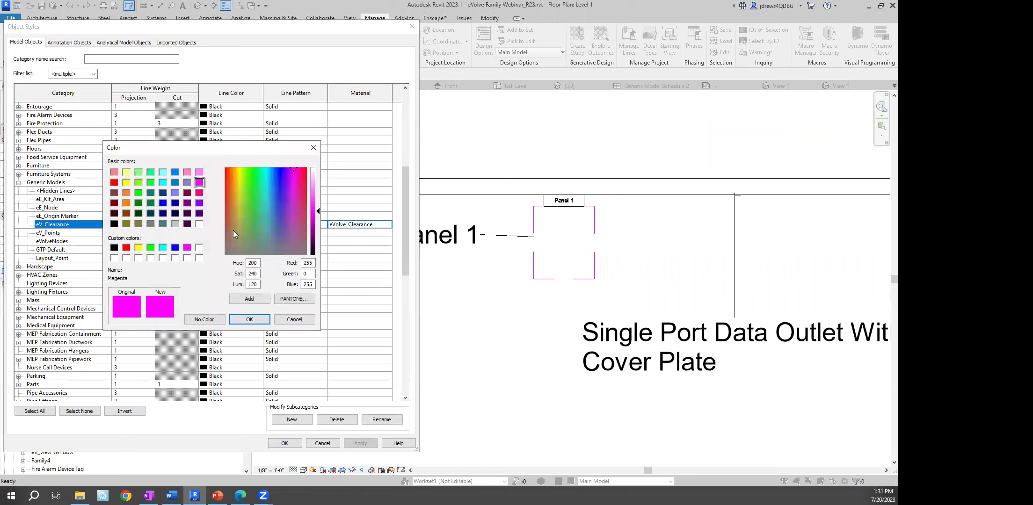
left_click(175, 247)
left_click(250, 319)
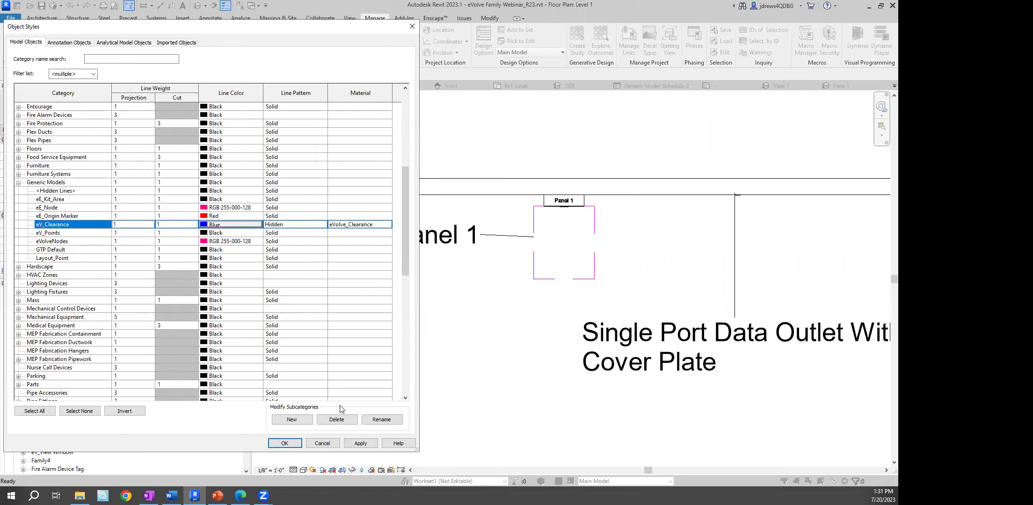
left_click(285, 444)
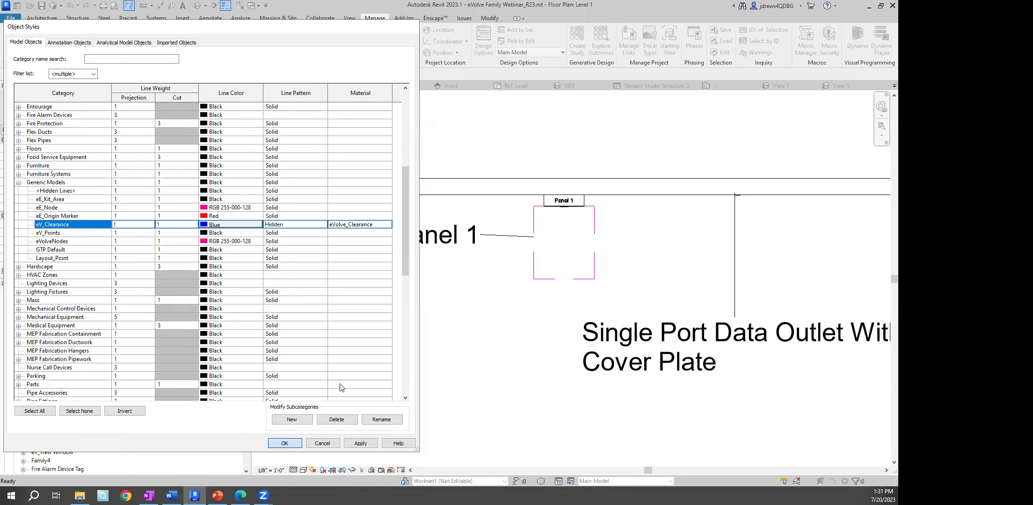
scroll(423, 343, "up", 2)
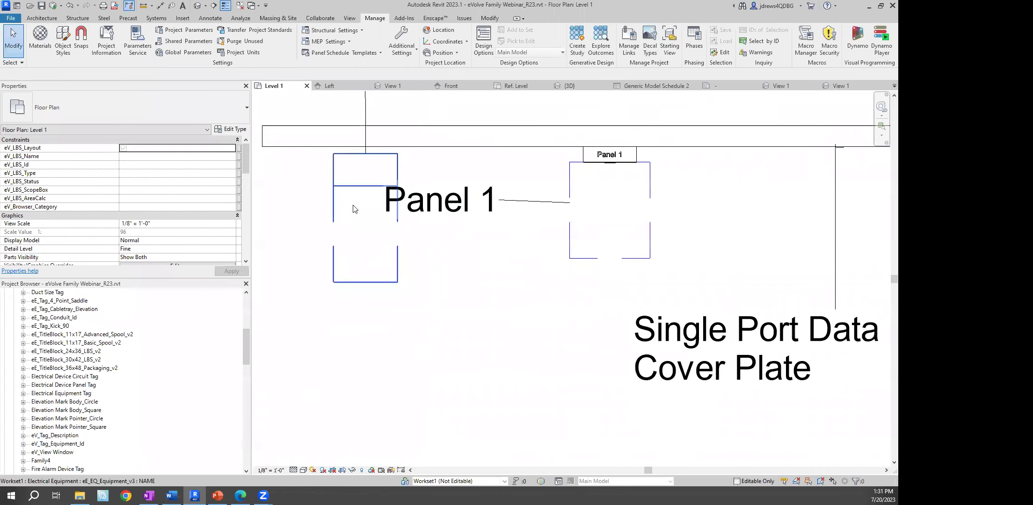
View the equipment beside Panel 1 in a BX section-boxed 3D view, then close it
middle_click_drag(508, 297, 508, 292)
left_click(366, 195)
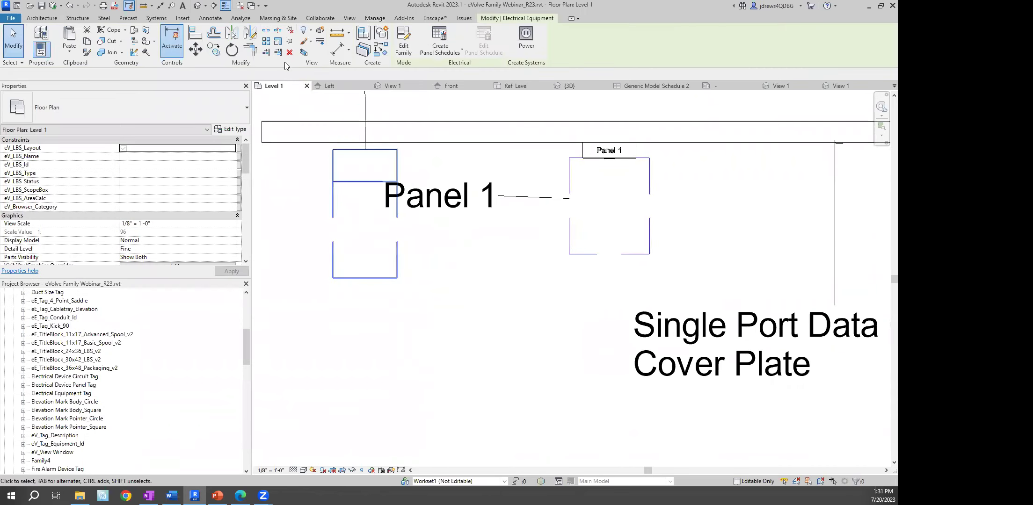
key("b")
key("x")
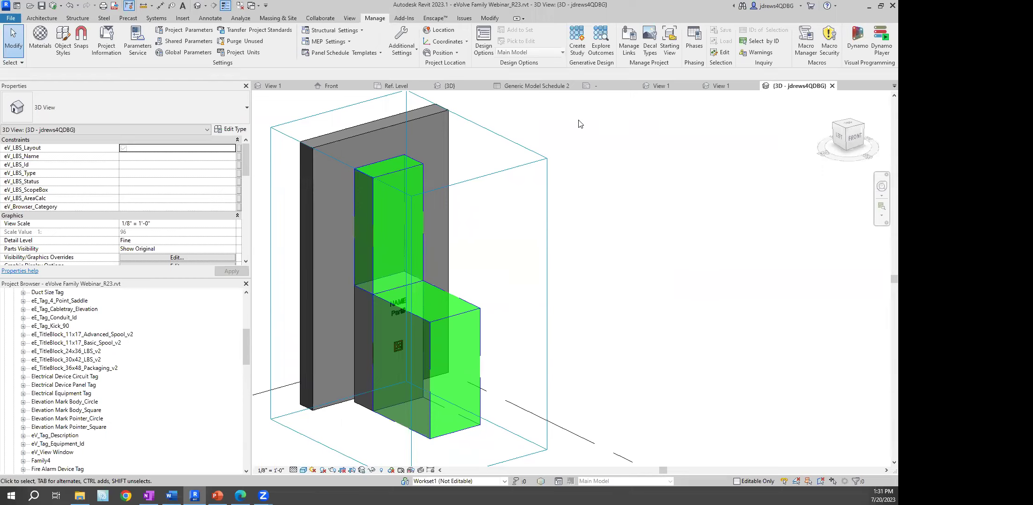
left_click(830, 86)
Pan Level 1 past the Common Questions note and select the receptacle at the top wall
scroll(699, 210, "down", 5)
middle_click_drag(700, 210, 411, 205)
middle_click_drag(644, 213, 284, 204)
middle_click_drag(828, 206, 612, 179)
scroll(706, 176, "down", 1)
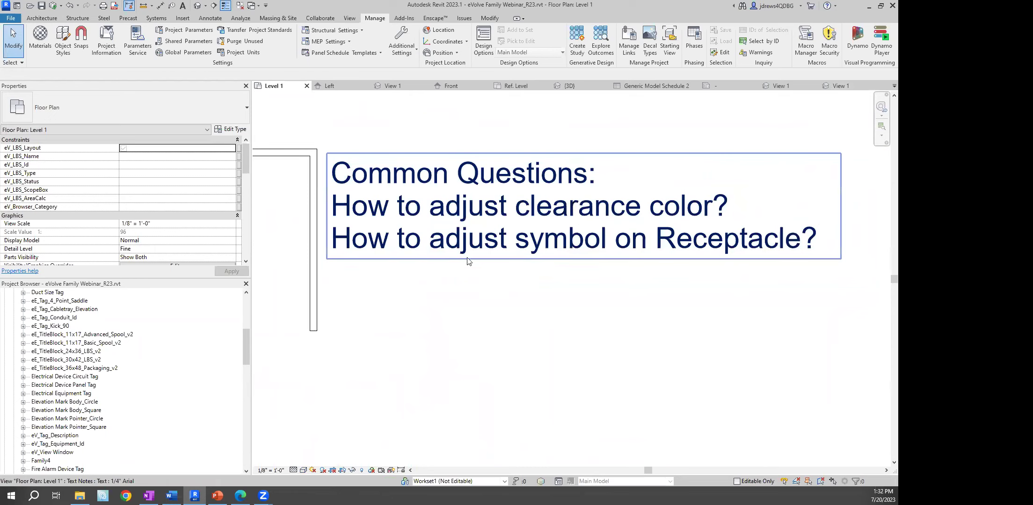
middle_click_drag(458, 250, 701, 261)
scroll(476, 191, "up", 4)
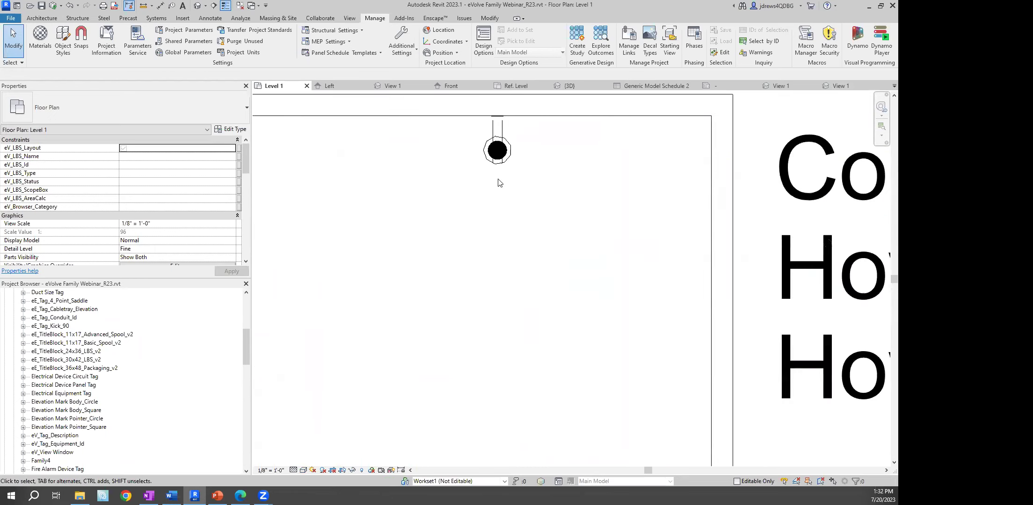
left_click(498, 182)
Edit the eE_ASM_In-Wall_Type_2 receptacle family, then edit its Symbol_Receptacle annotation from the Ref. Level plan
left_click(403, 52)
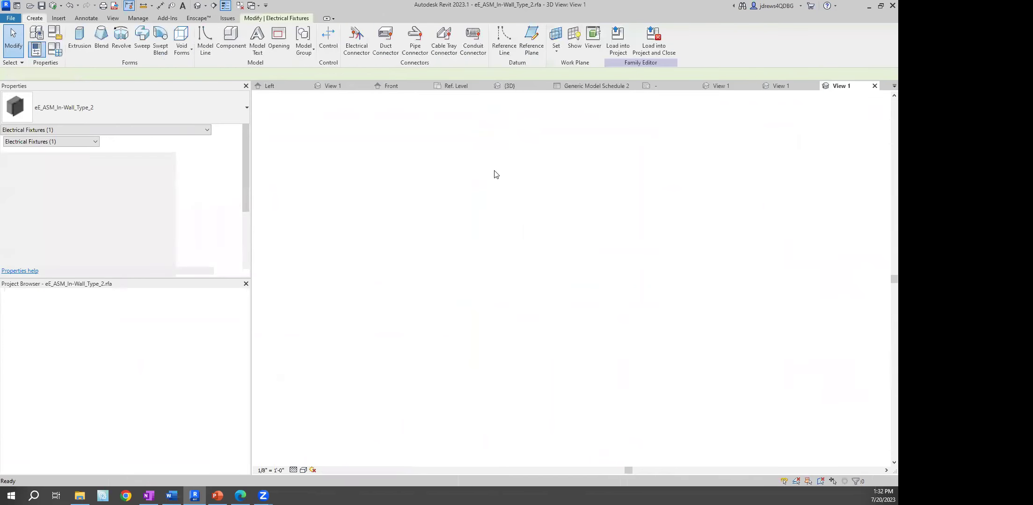
double_click(44, 309)
scroll(571, 324, "up", 8)
scroll(568, 295, "up", 6)
left_click(547, 190)
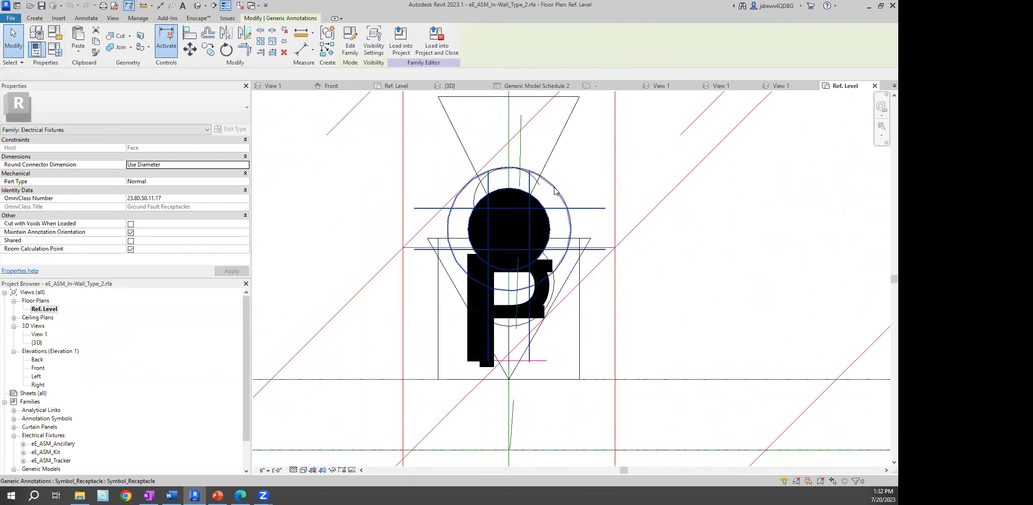
left_click(626, 258)
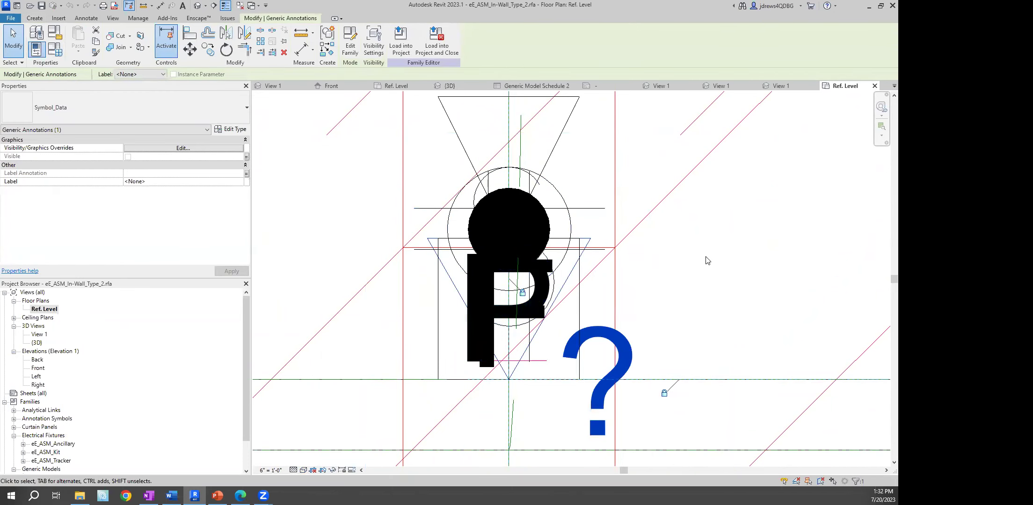
left_click(560, 198)
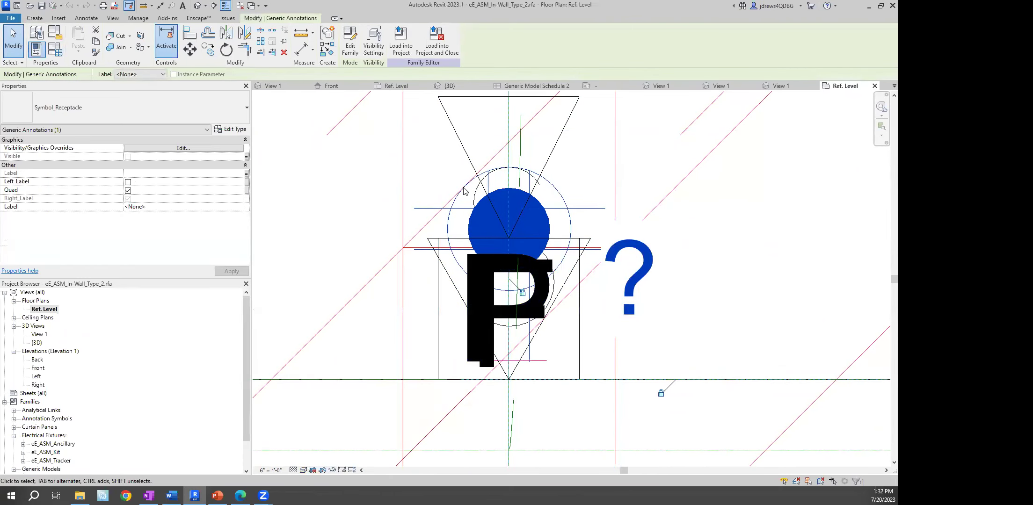
left_click(350, 41)
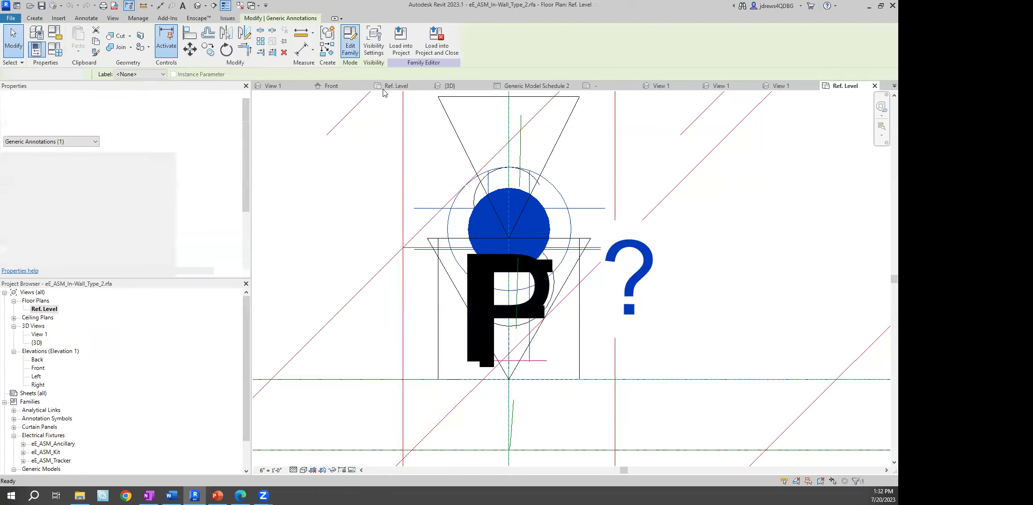
scroll(568, 283, "up", 3)
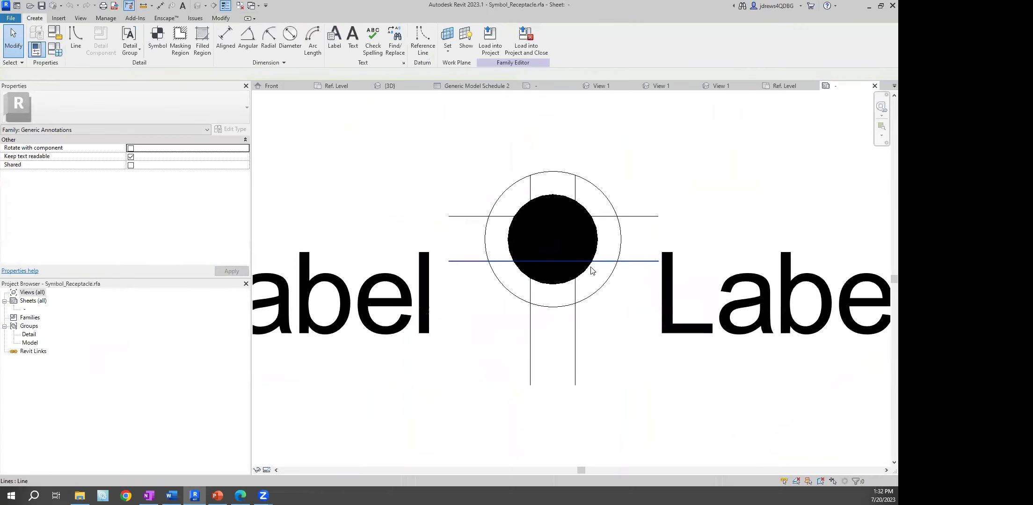
Edit the filled disc's boundary sketch and draw a horizontal chord across its middle
left_click(597, 239)
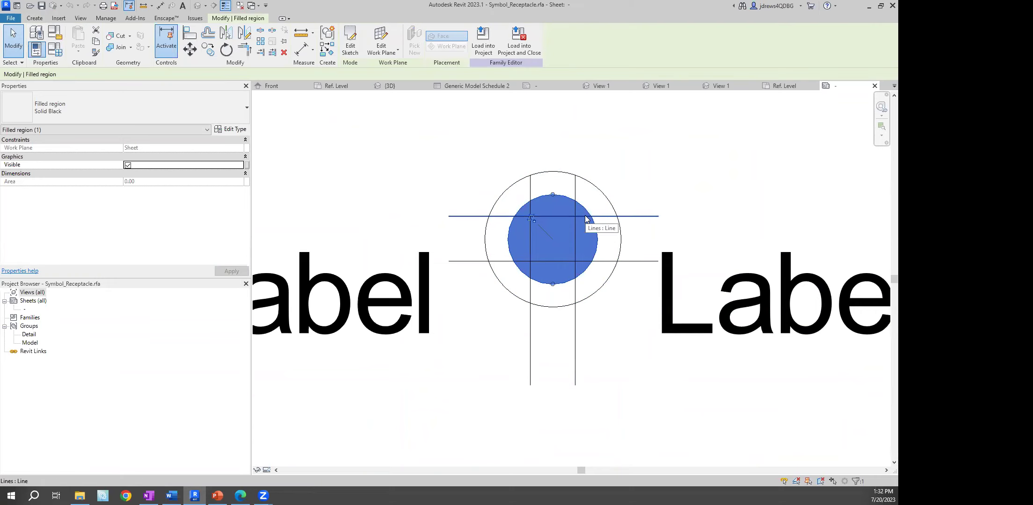
left_click(355, 45)
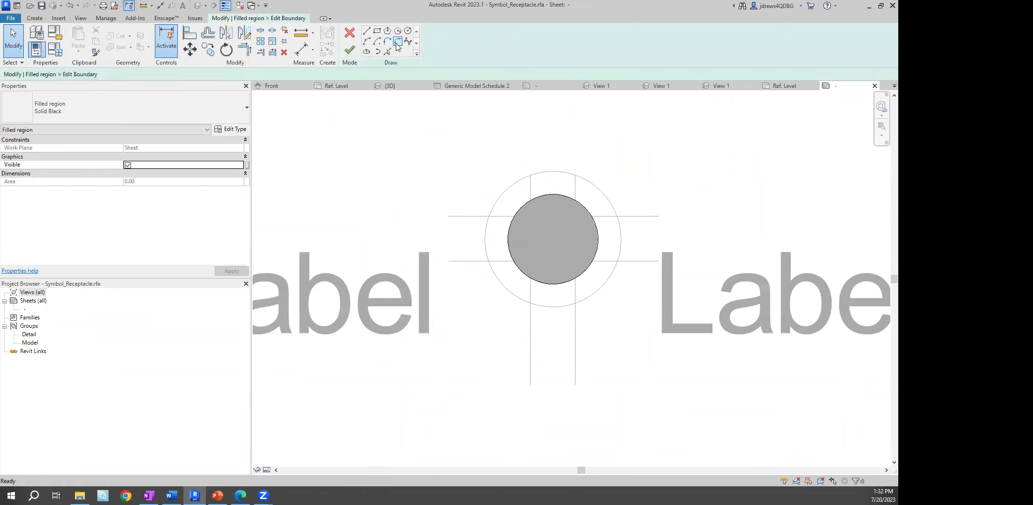
left_click(367, 32)
left_click(508, 240)
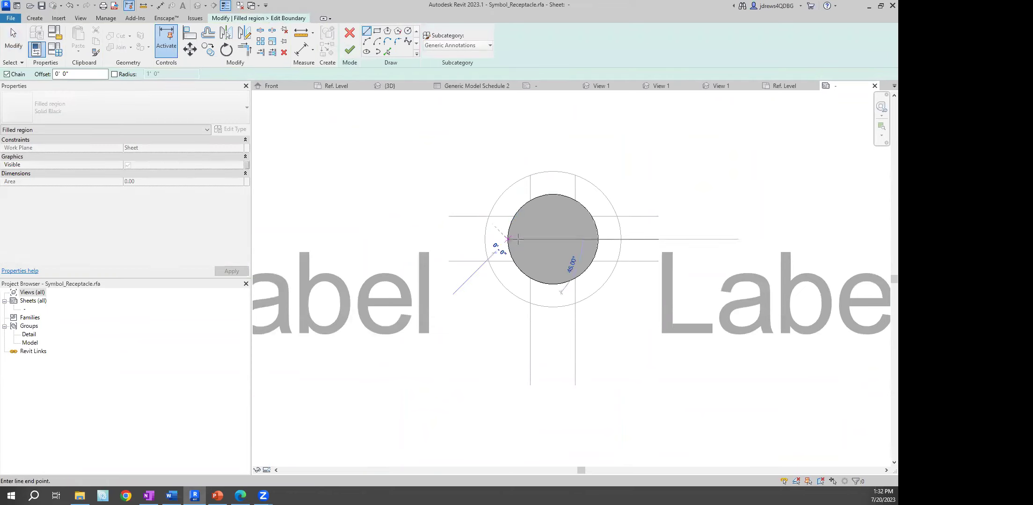
left_click(598, 239)
key("Escape")
key("Escape")
Split the circle at the chord, delete the lower arc, trim the corner, and finish the half-disc
key("s")
key("l")
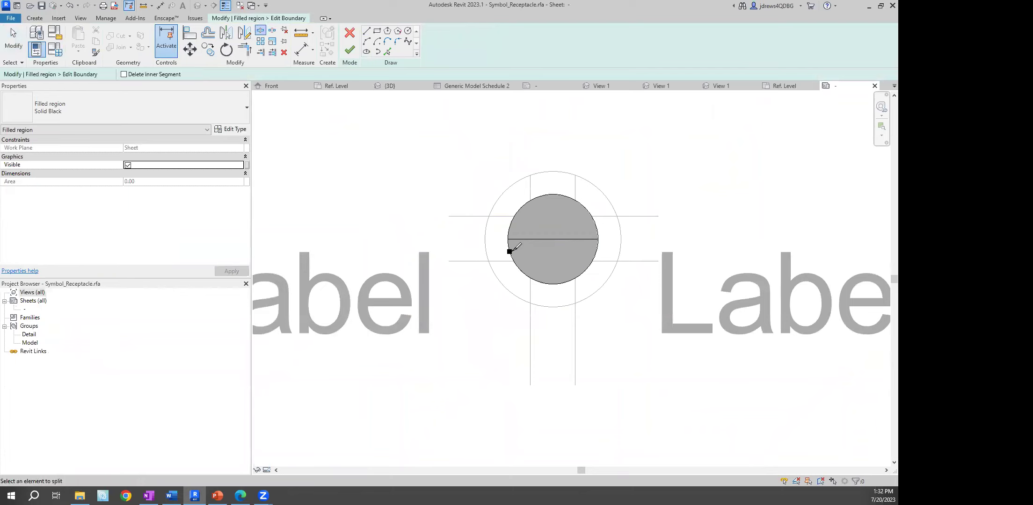
left_click(597, 251)
key("Escape")
left_click(587, 268)
key("Delete")
key("t")
key("r")
left_click(549, 236)
left_click(514, 219)
left_click(349, 50)
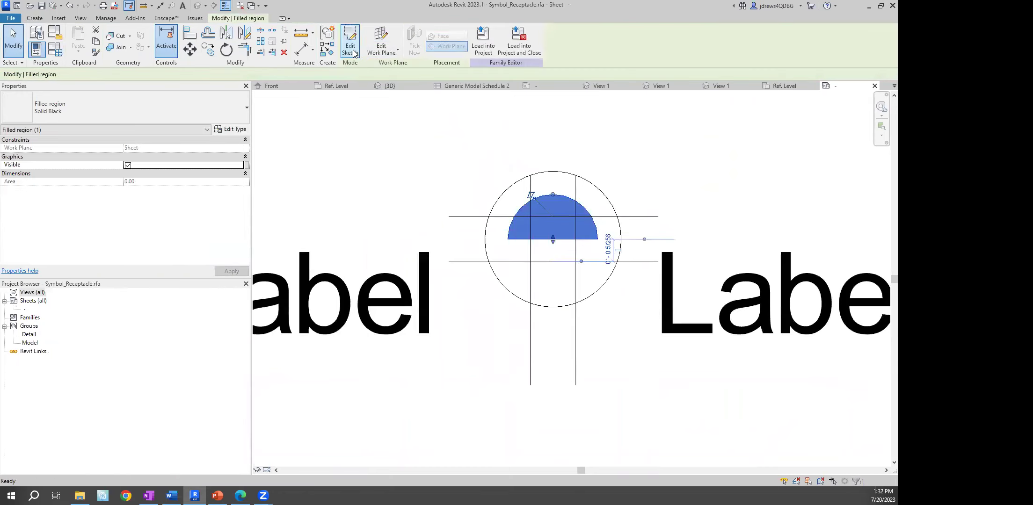
Try stretching the half-disc up to the outer circle, then cancel the stretch
key("Escape")
left_click(568, 201)
left_click_drag(553, 194, 553, 171)
key("Escape")
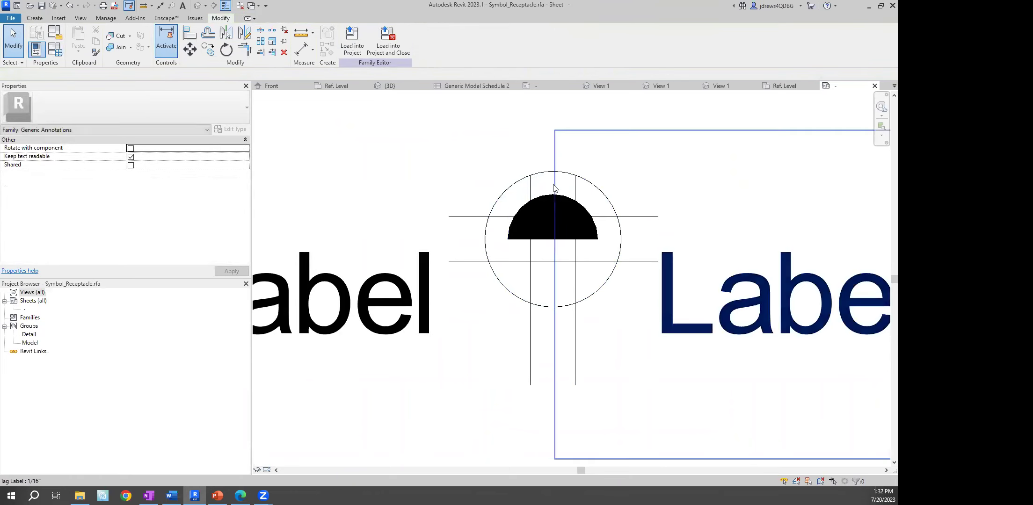
Align the half-disc's arc to the outer circle in its sketch, then load the symbol into open families
left_click(550, 200)
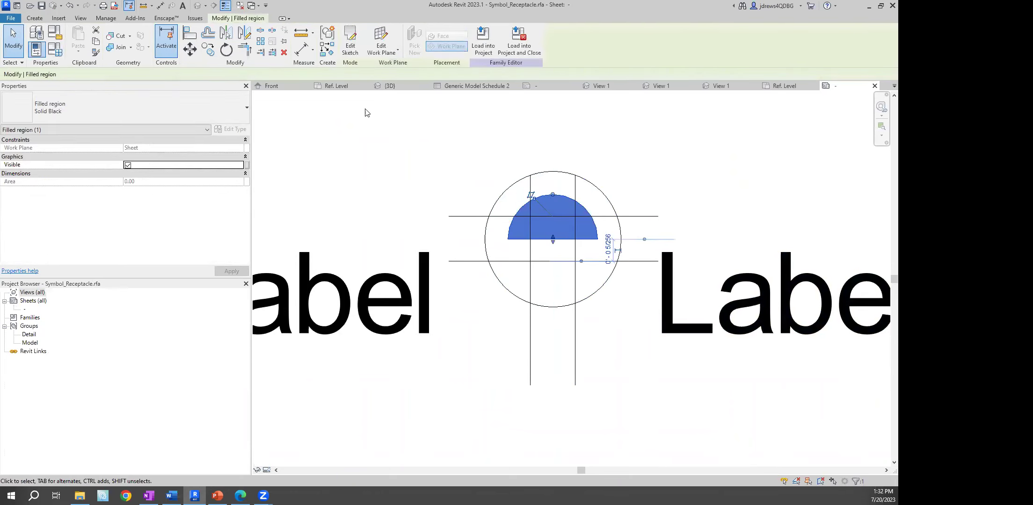
left_click(351, 51)
left_click(189, 32)
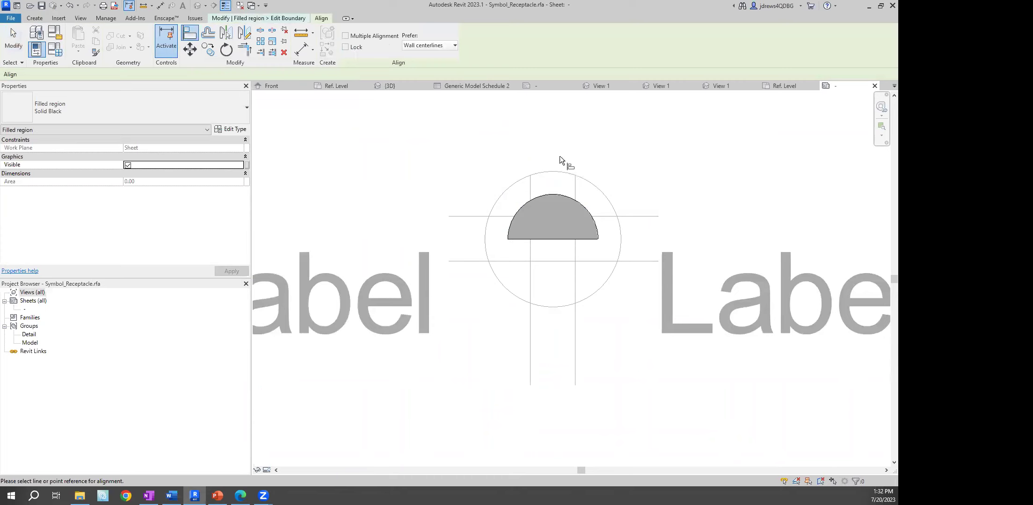
left_click(555, 195)
key("Escape")
left_click(350, 50)
left_click(380, 136)
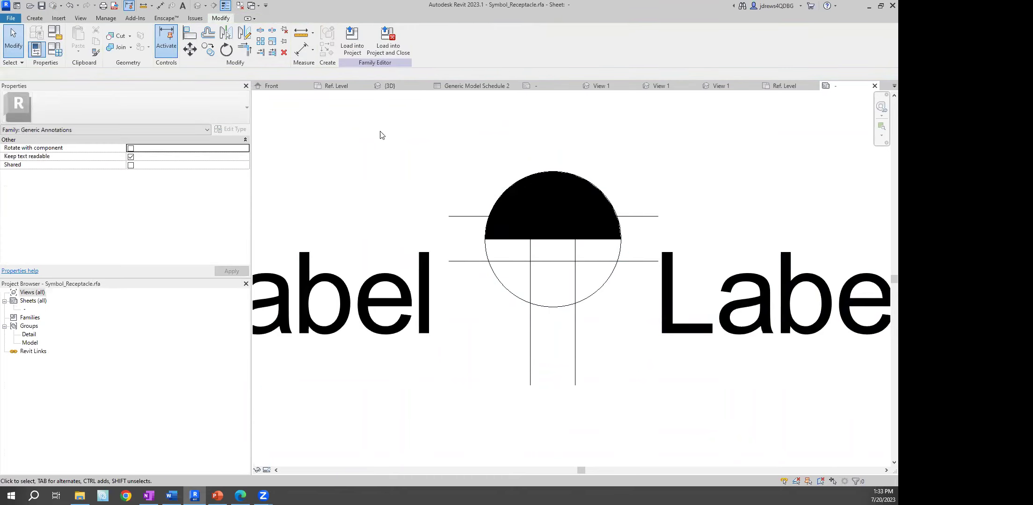
left_click(380, 56)
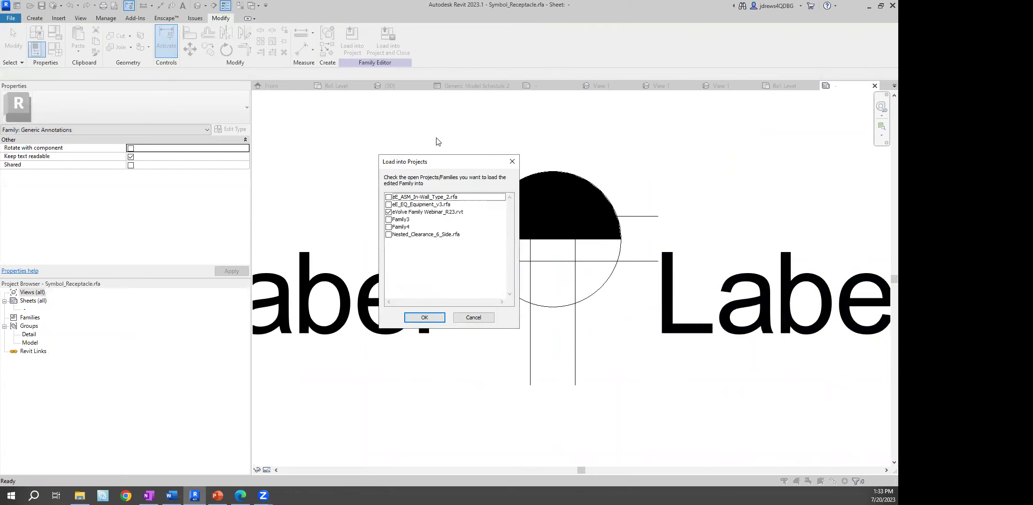
Load the symbol into eE_ASM_In-Wall_Type_2 only, overwriting the existing version
left_click(388, 212)
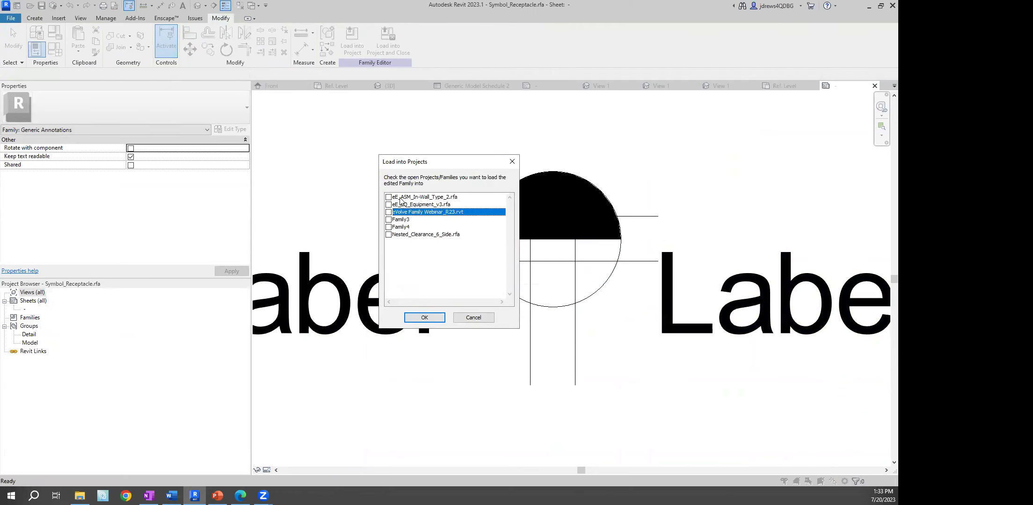
left_click(388, 196)
left_click(433, 316)
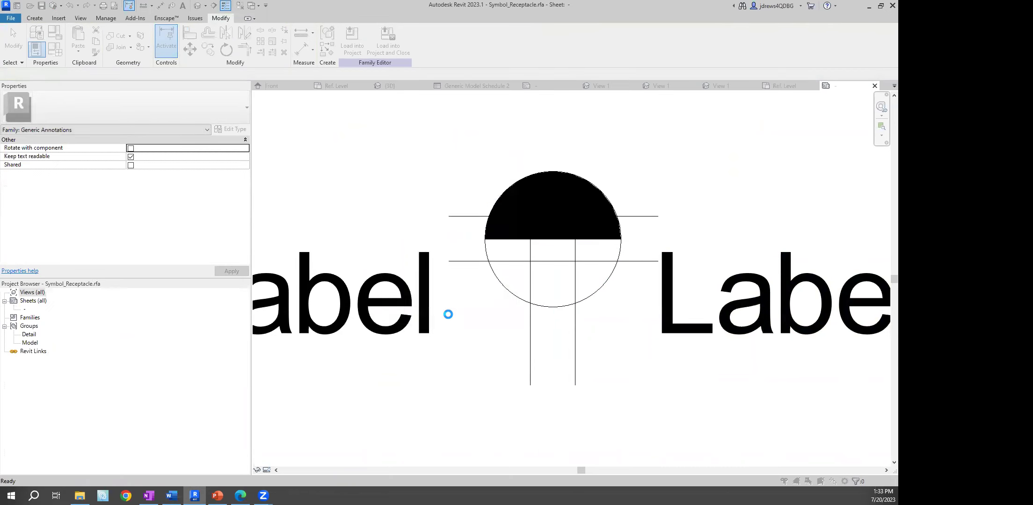
left_click(443, 225)
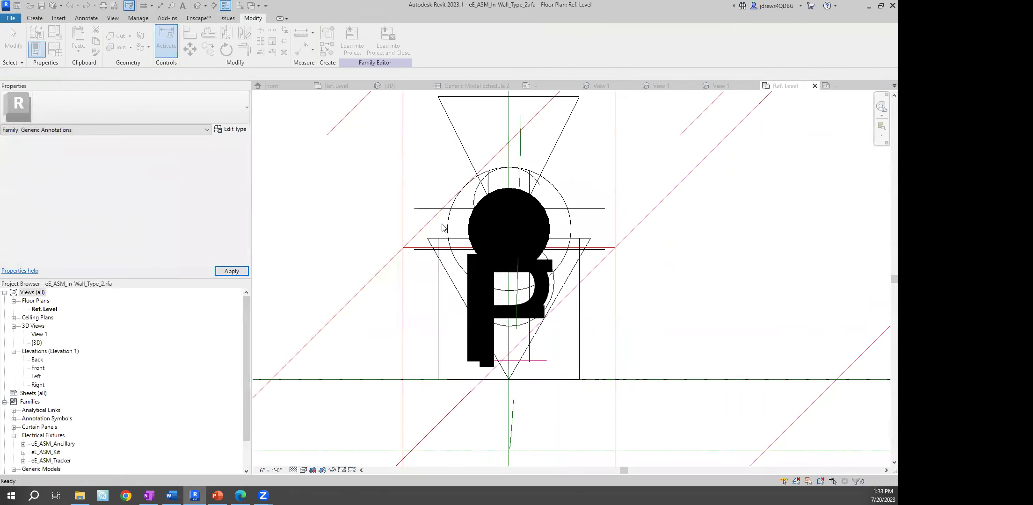
Load the receptacle family into the eVolve Family Webinar_R23 project
left_click(359, 51)
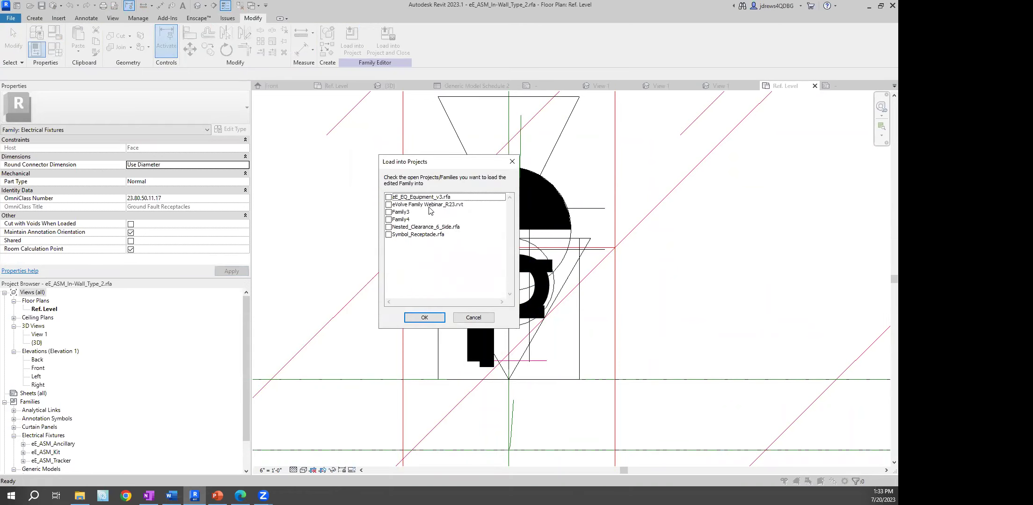
left_click(388, 204)
left_click(424, 318)
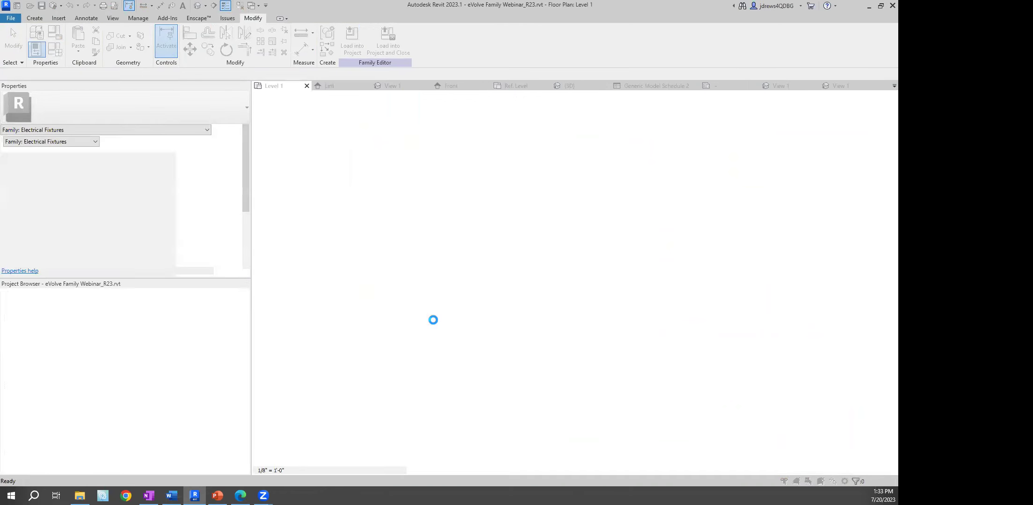
Overwrite the existing receptacle family, then bring up PowerPoint's Questions slide (slide 5)
left_click(421, 227)
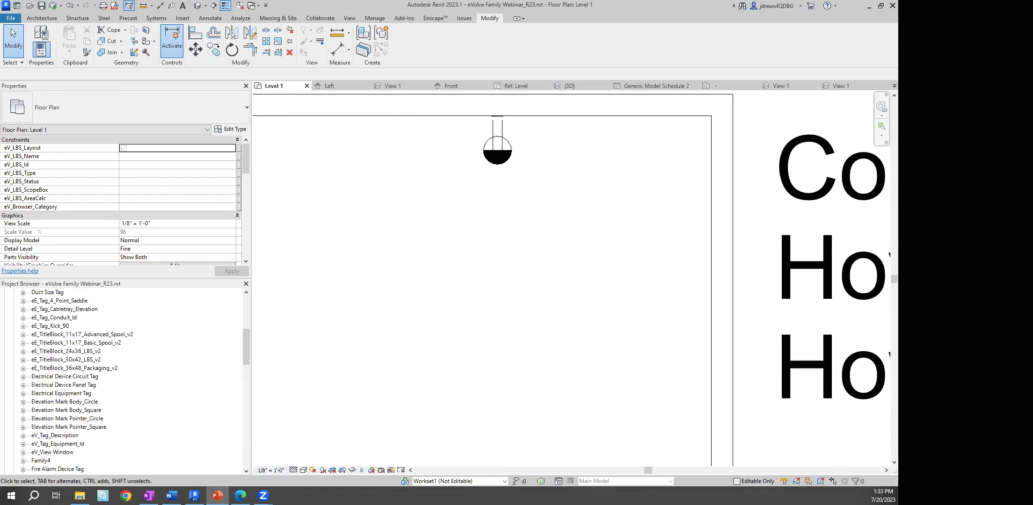
left_click(217, 495)
left_click(92, 397)
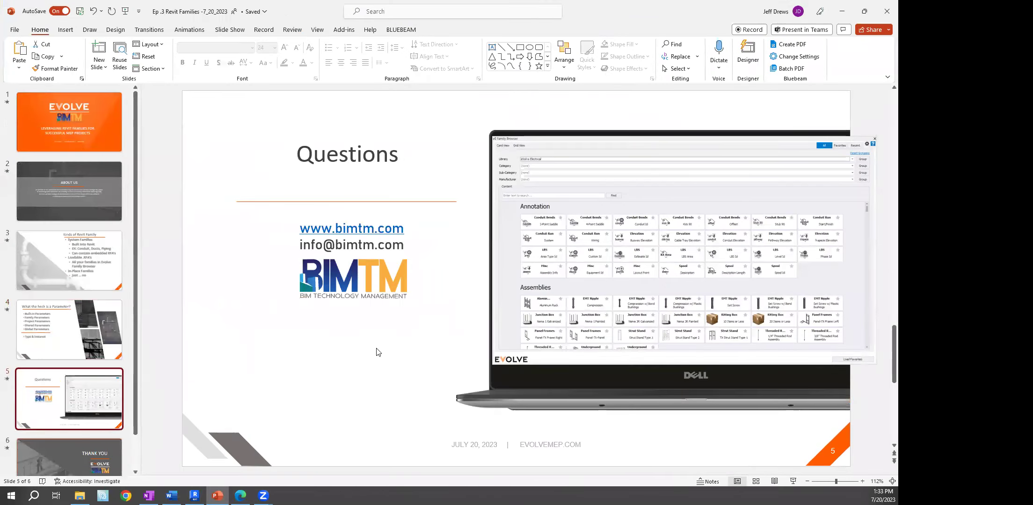
Start the slide show from the title slide, end it, and select the slide 5 Questions thumbnail
left_click(124, 11)
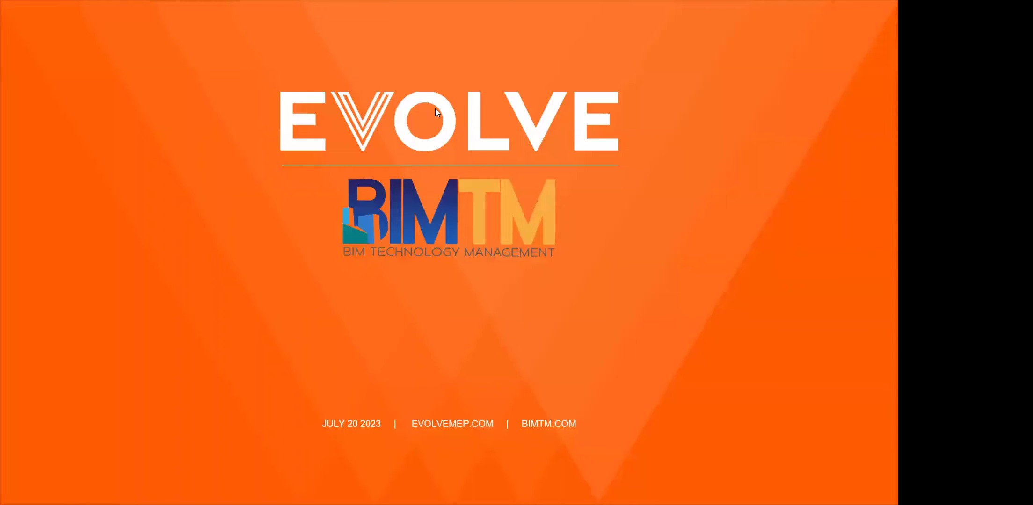
key("Escape")
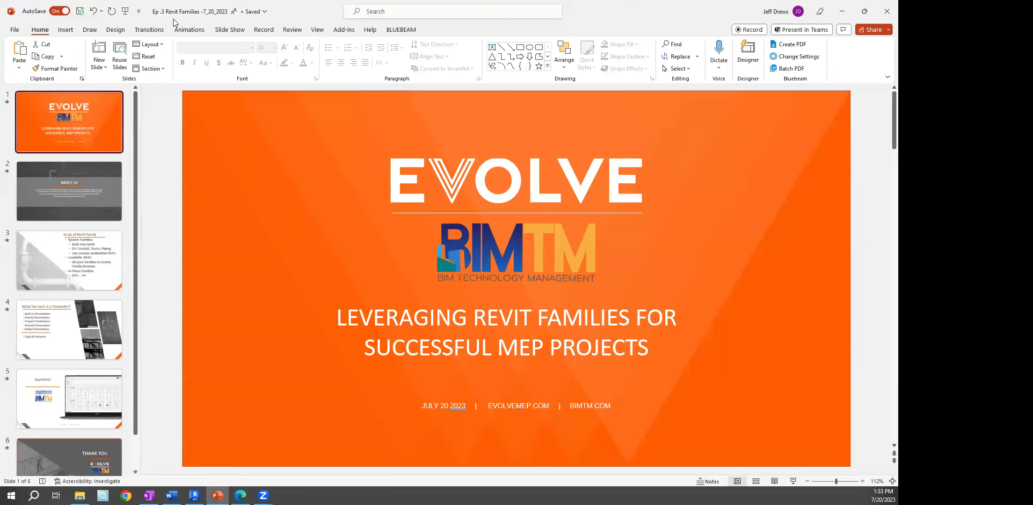
left_click(93, 401)
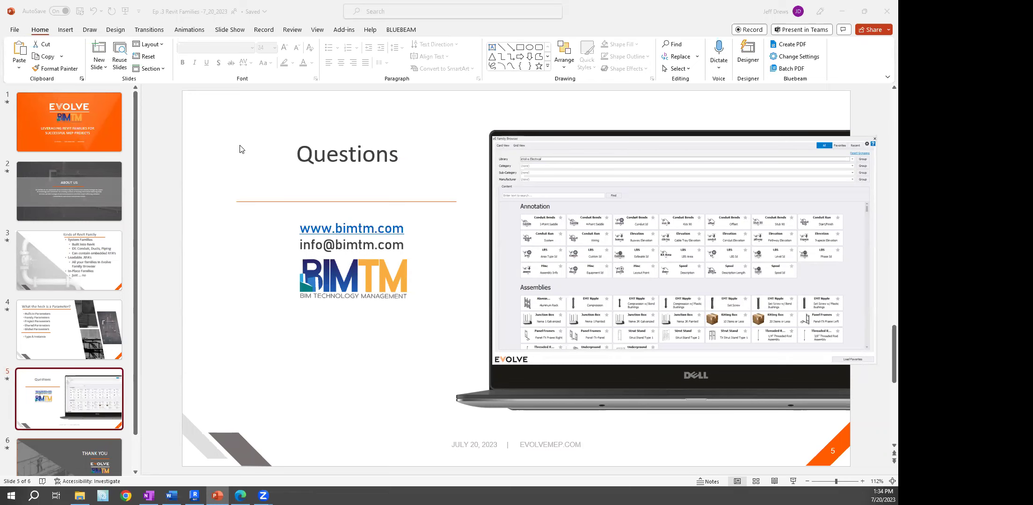
Back in Revit, open the selected recessed troffer's family for editing
left_click(194, 495)
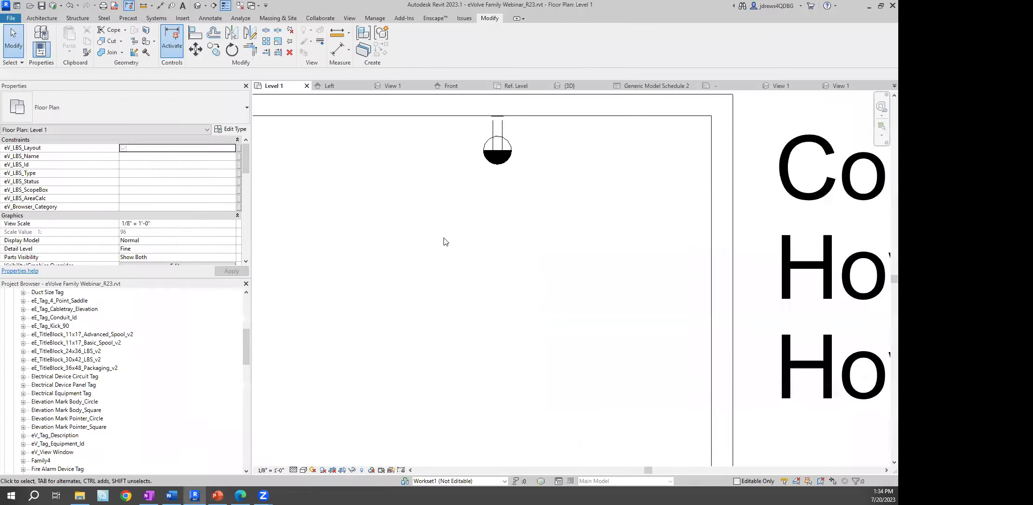
scroll(378, 330, "down", 5)
scroll(533, 213, "up", 3)
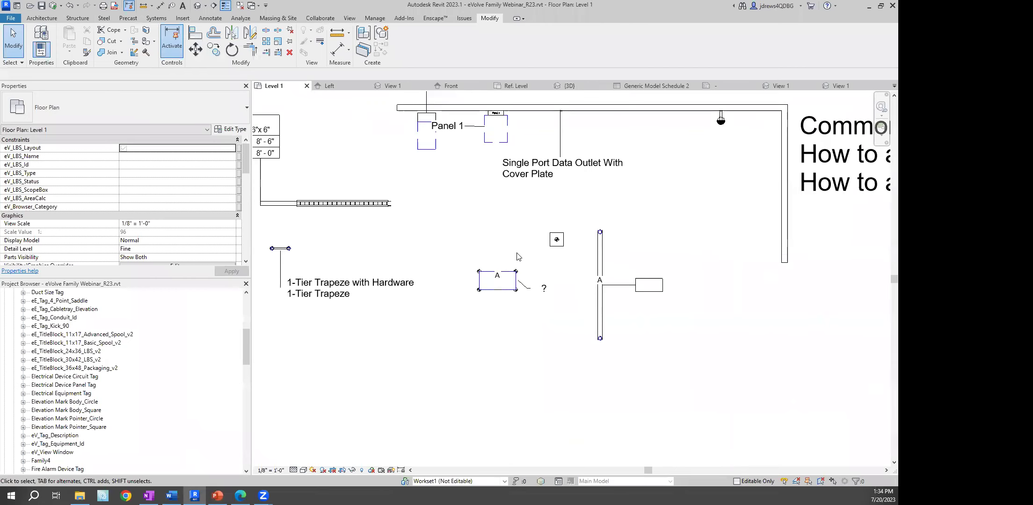
left_click(479, 278)
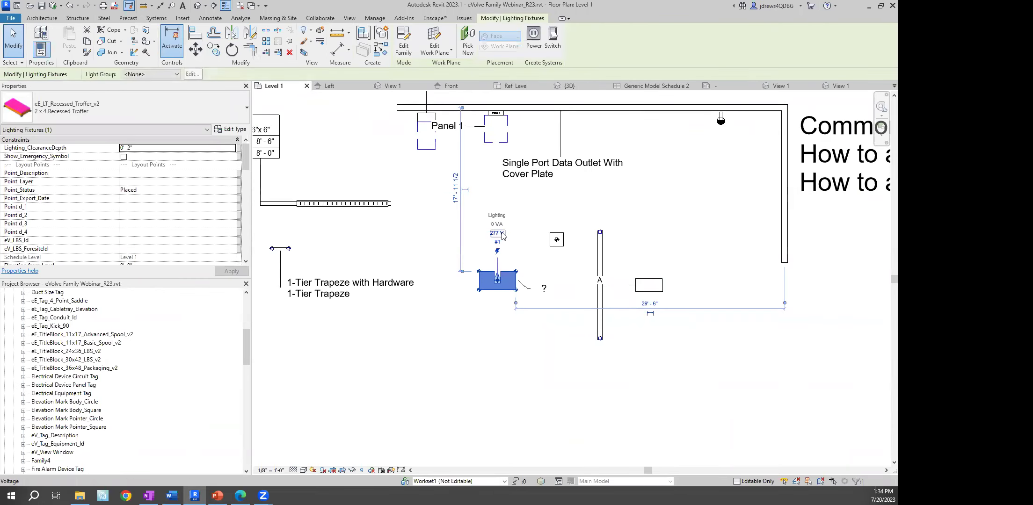
left_click(404, 46)
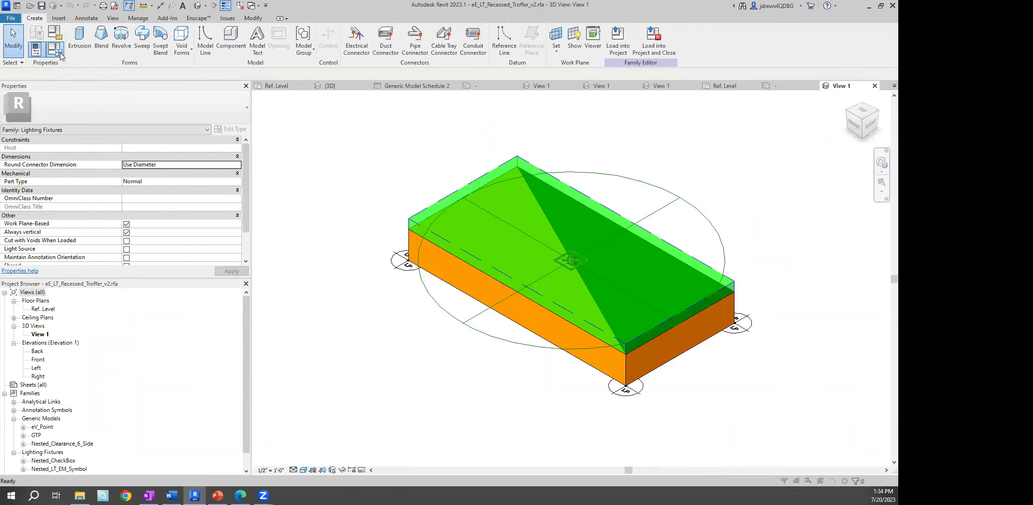
Review the troffer's Family Types dimensions, then switch to Family3's Ref. Level plan
left_click(60, 52)
left_click_drag(506, 146, 504, 180)
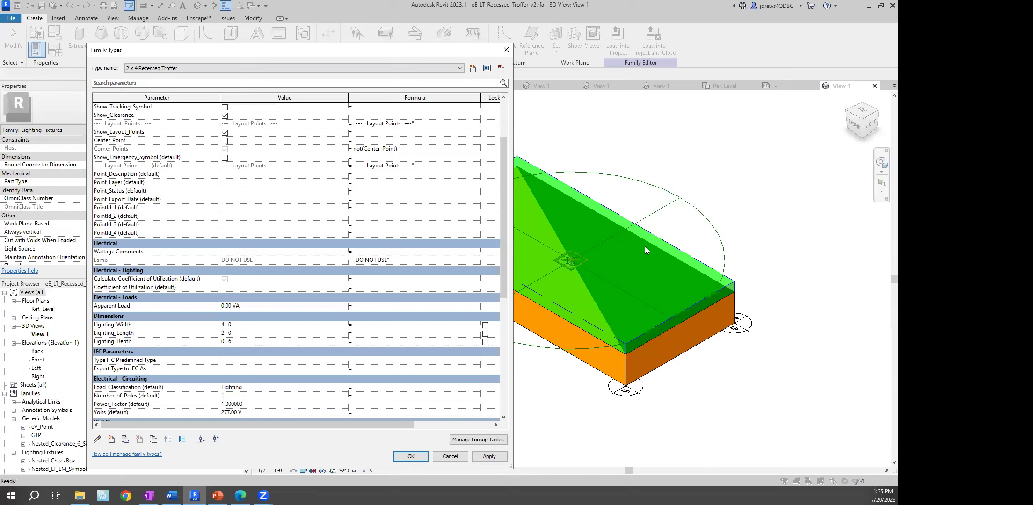
left_click(505, 48)
left_click(279, 83)
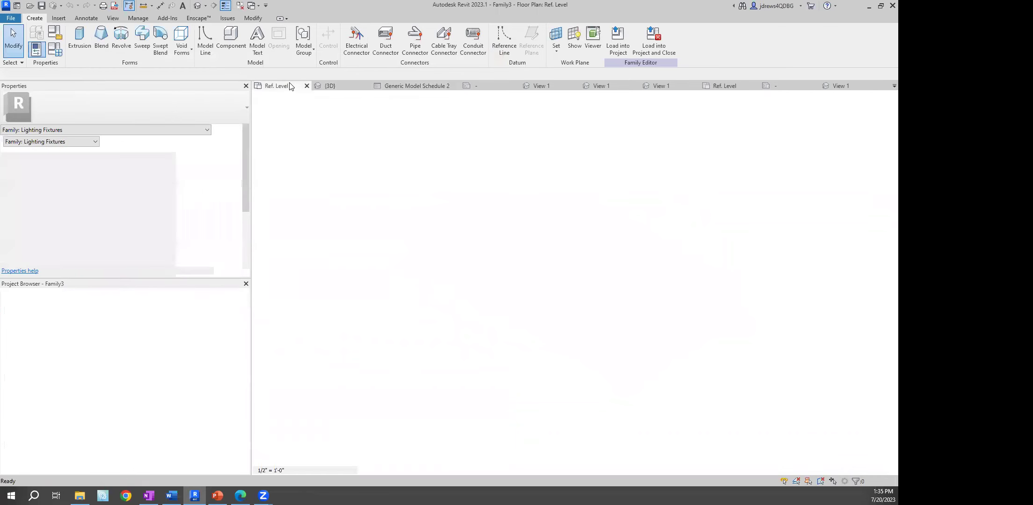
Close inactive views, switch to the project's Level 1 plan, and center on the tagged box
left_click(240, 5)
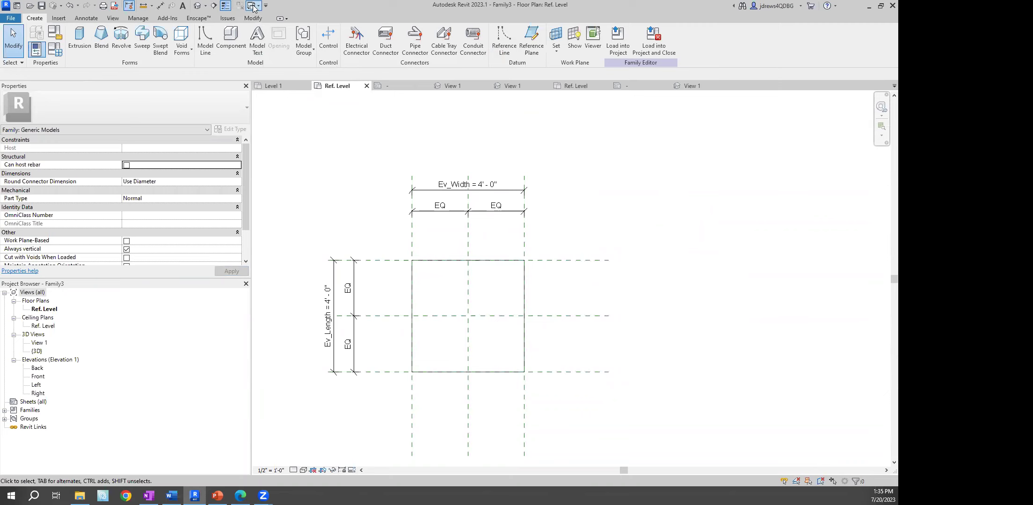
left_click(253, 6)
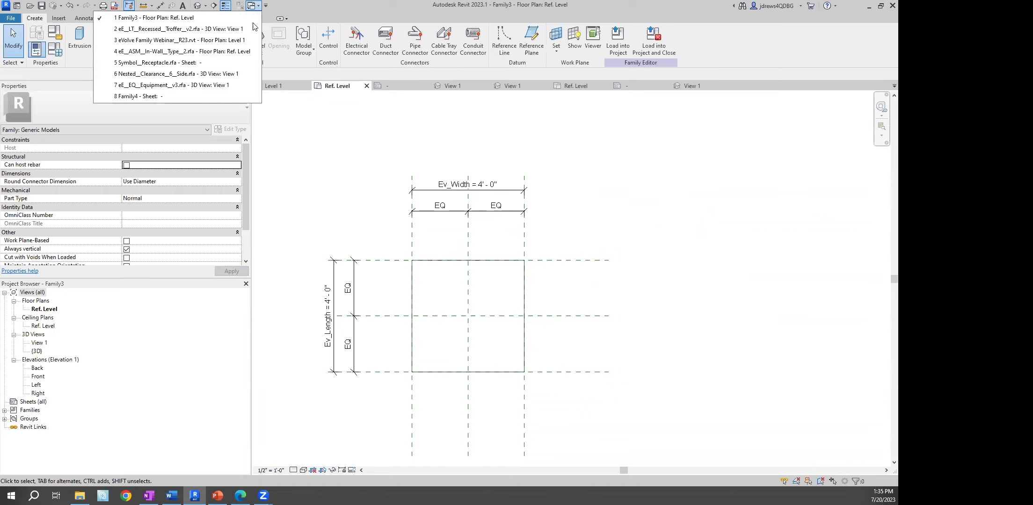
left_click(211, 41)
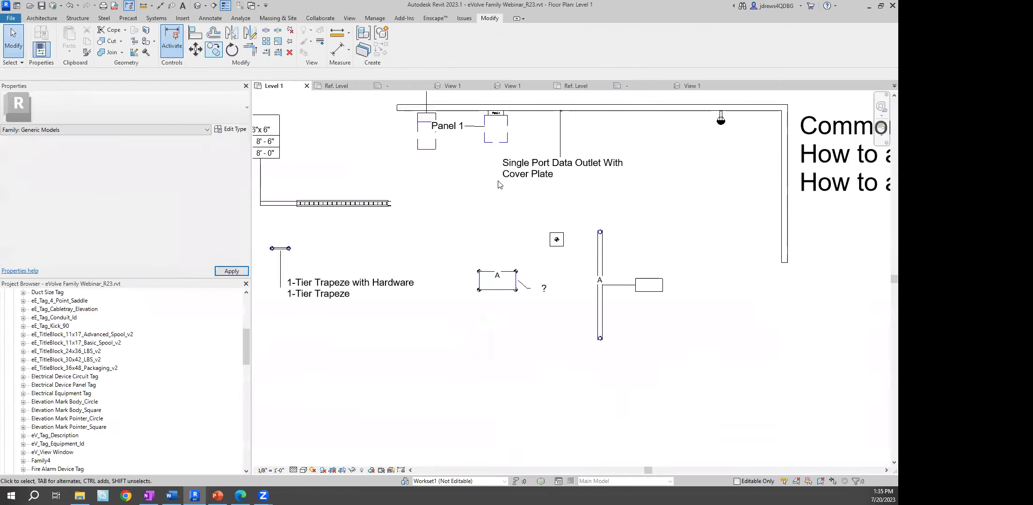
scroll(490, 250, "up", 4)
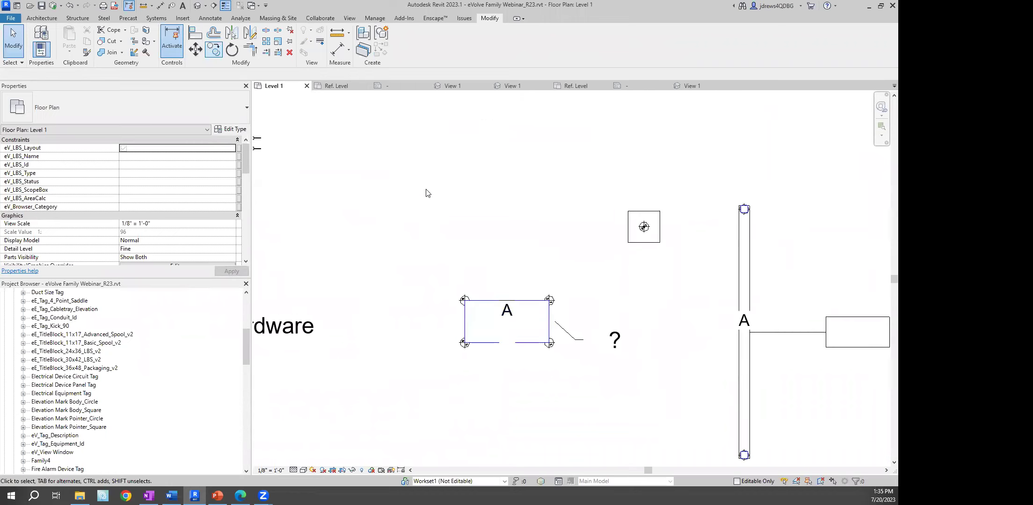
middle_click_drag(393, 119, 491, 132)
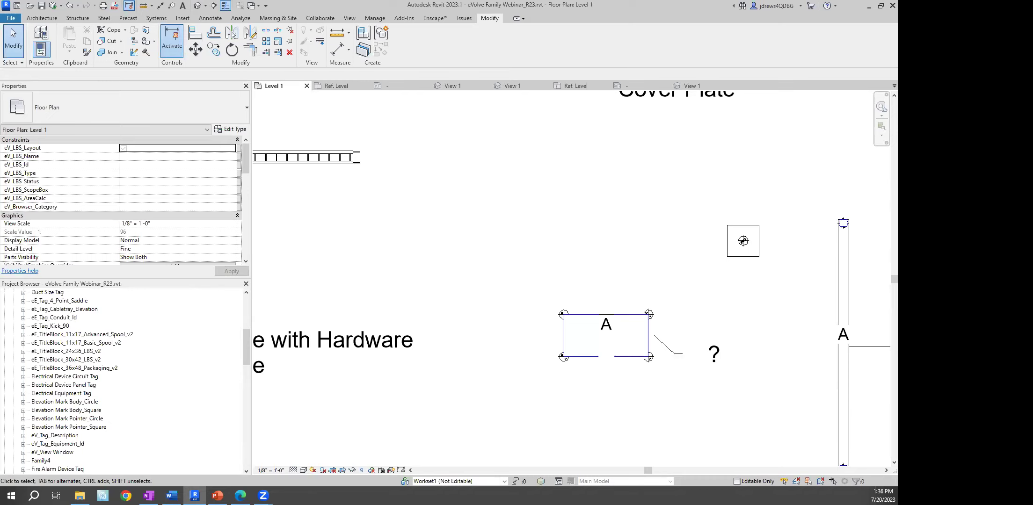
Open the default 3D view without saving, orbit the equipment to the left, and check VG filters
left_click(362, 49)
left_click(511, 281)
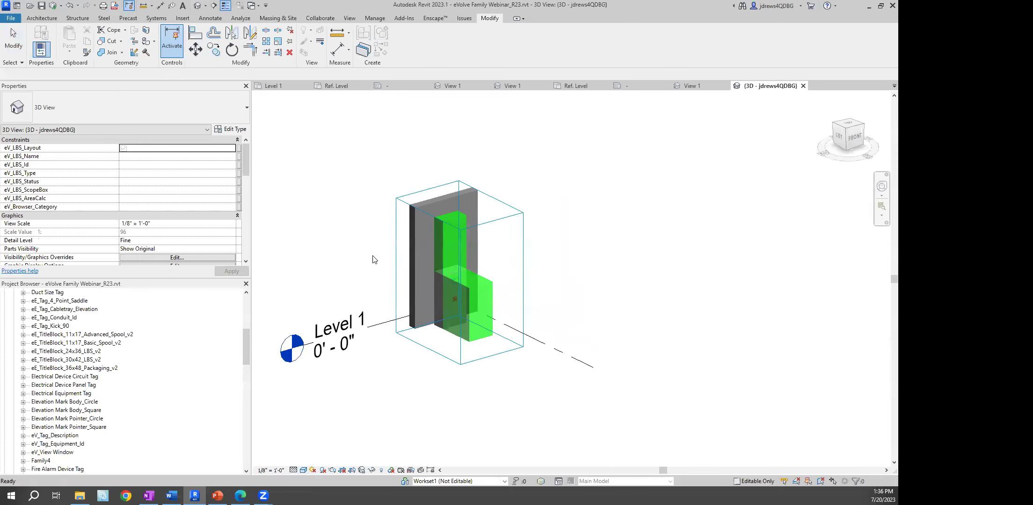
scroll(451, 281, "up", 3)
left_click(442, 285)
middle_click_drag(441, 284, 482, 310, "shift")
key("g")
left_click(501, 123)
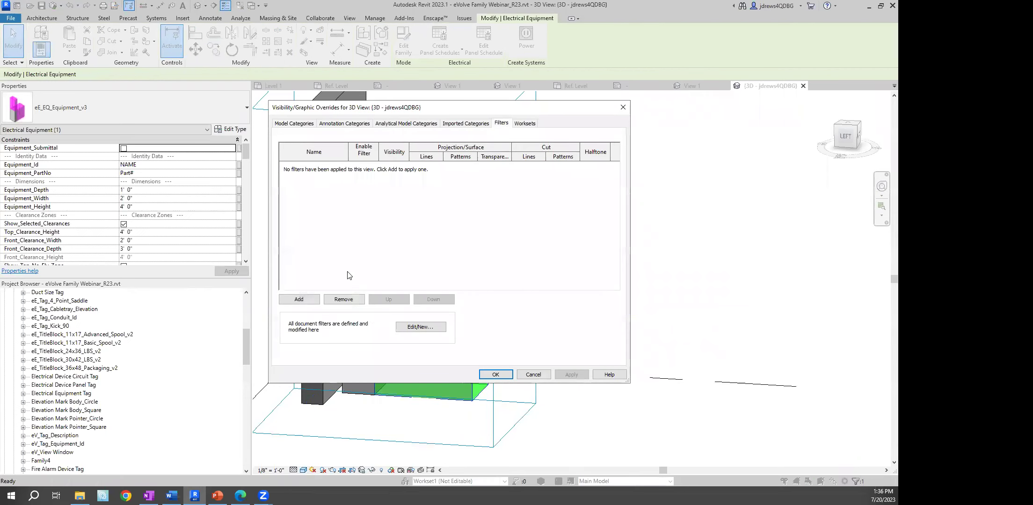
left_click(533, 375)
Select the green equipment box and open the Material Browser from Manage
left_click(586, 333)
left_click(417, 266)
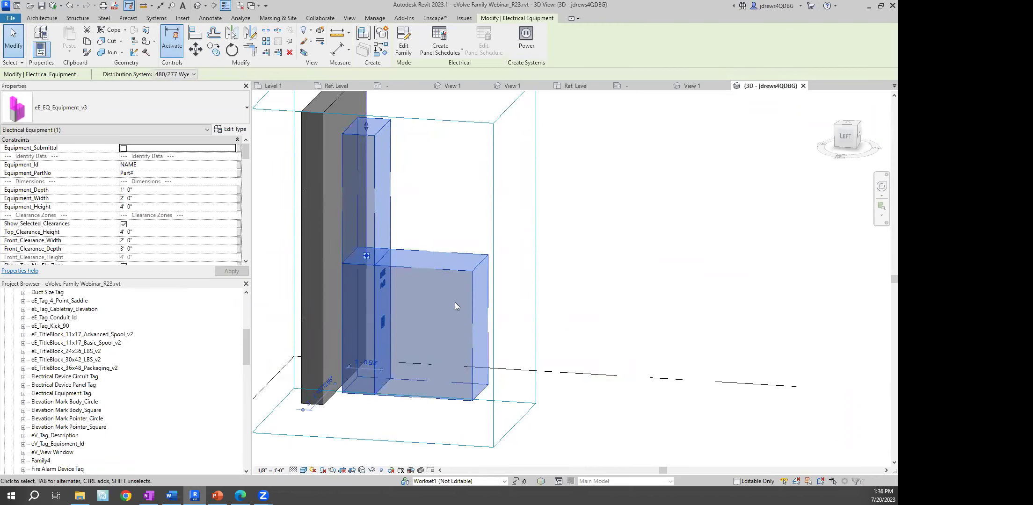
key("Escape")
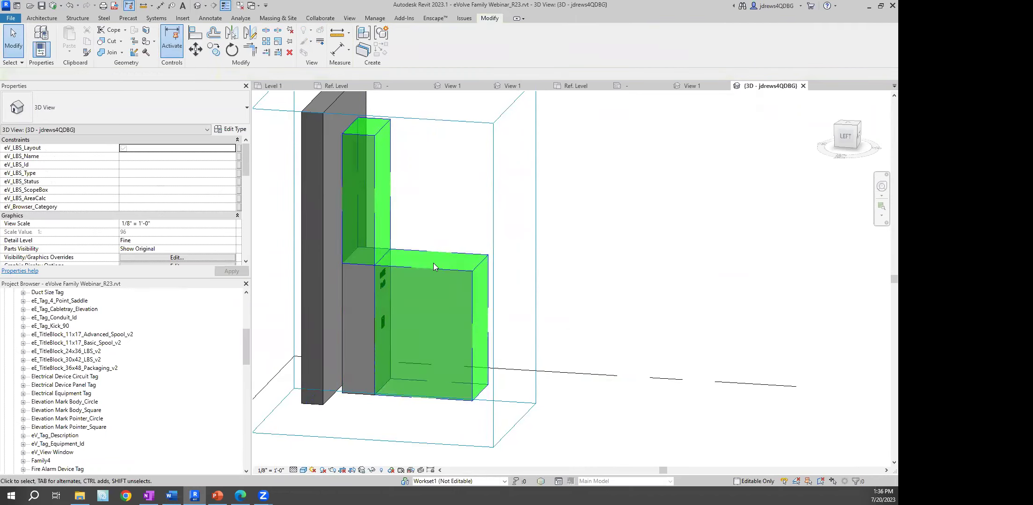
left_click(433, 266)
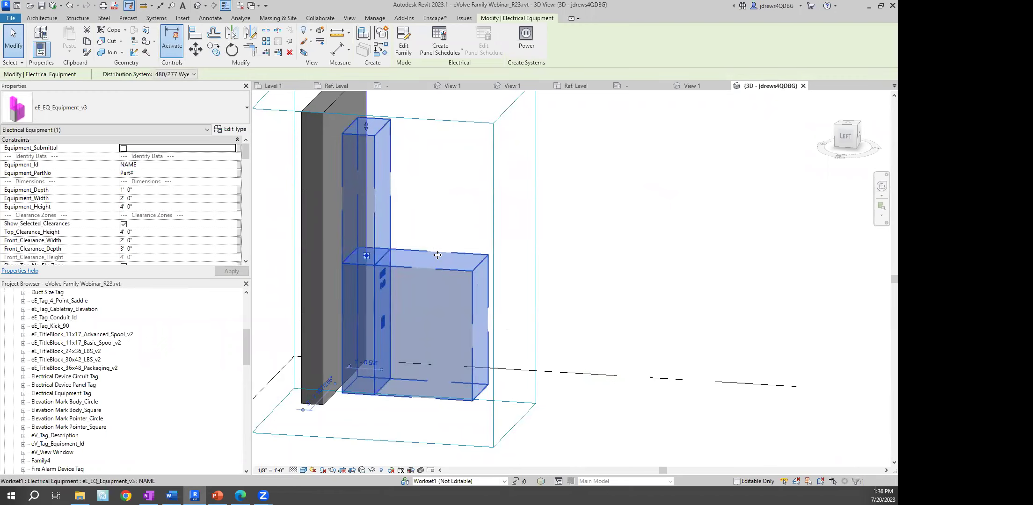
left_click(438, 194)
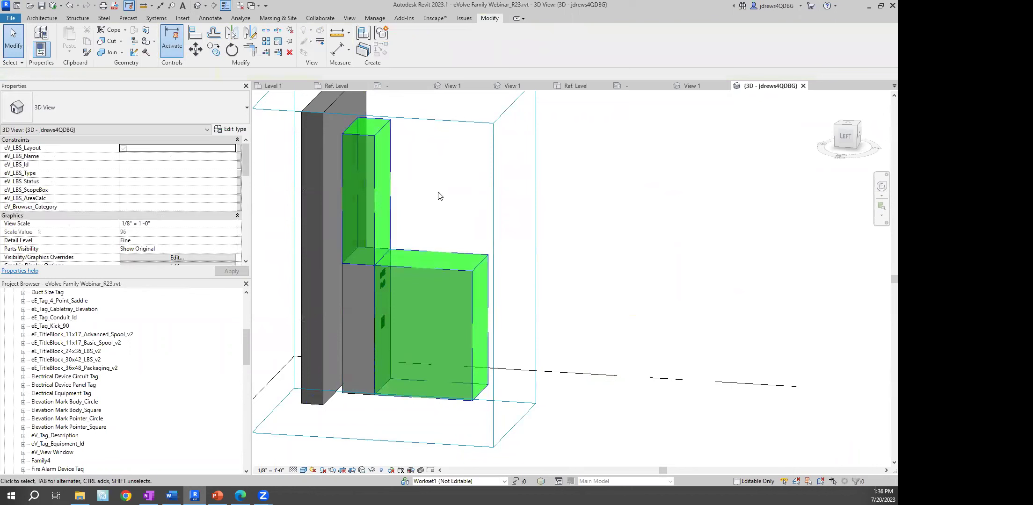
left_click(438, 272)
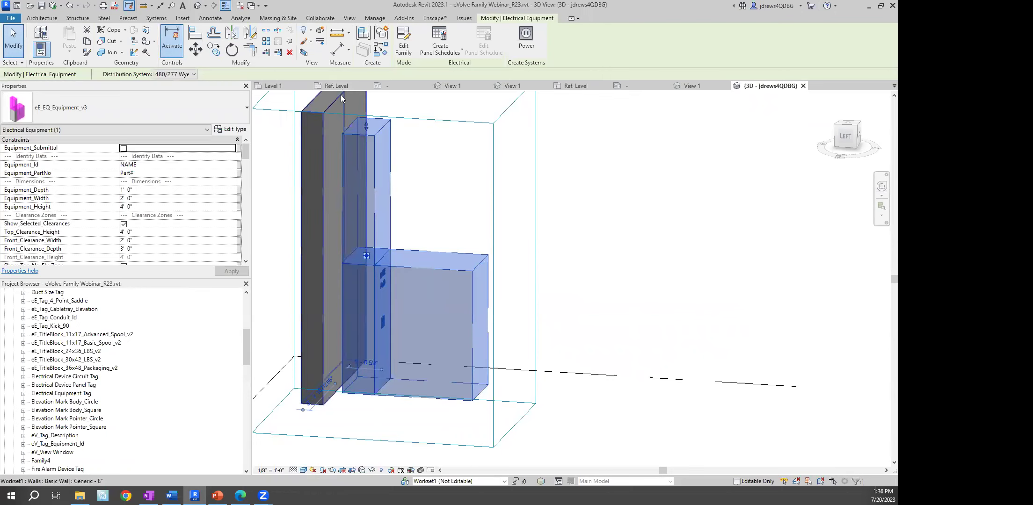
left_click(374, 18)
left_click(40, 38)
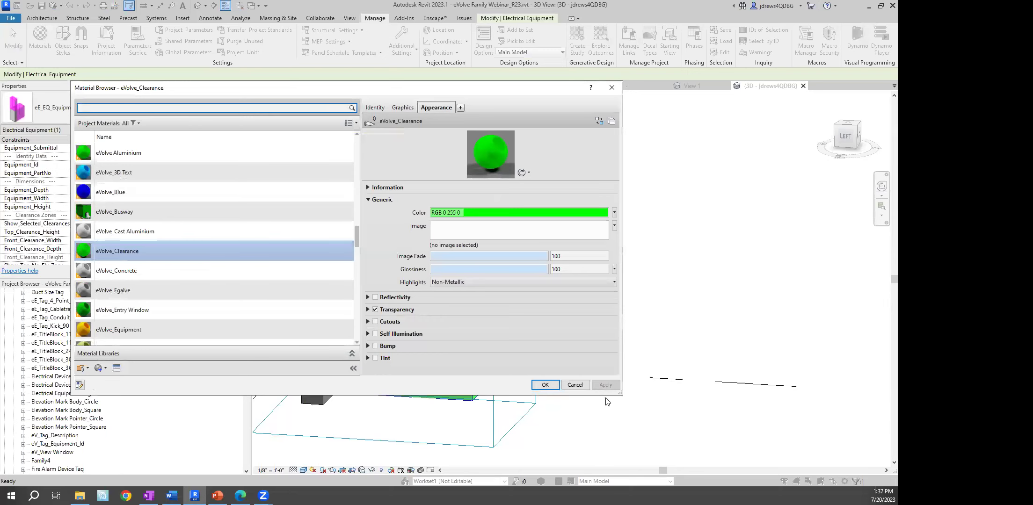
Close the Material Browser after reviewing eVolve_Clearance and clear the selection via right-click Cancel
left_click(575, 384)
right_click(622, 210)
left_click(655, 217)
right_click(661, 219)
left_click(684, 228)
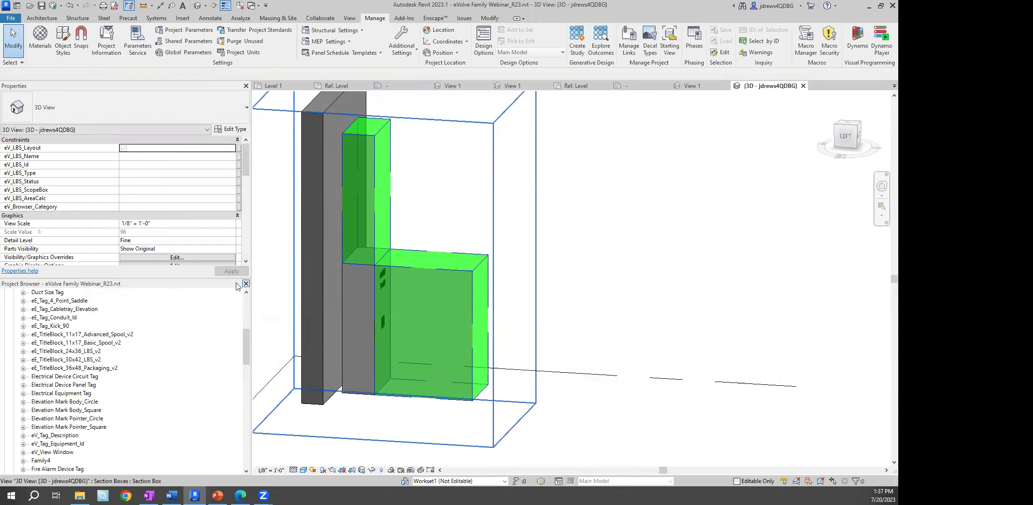
Scroll the Project Browser up and open Floor Plans > Level 1
left_click_drag(247, 343, 246, 309)
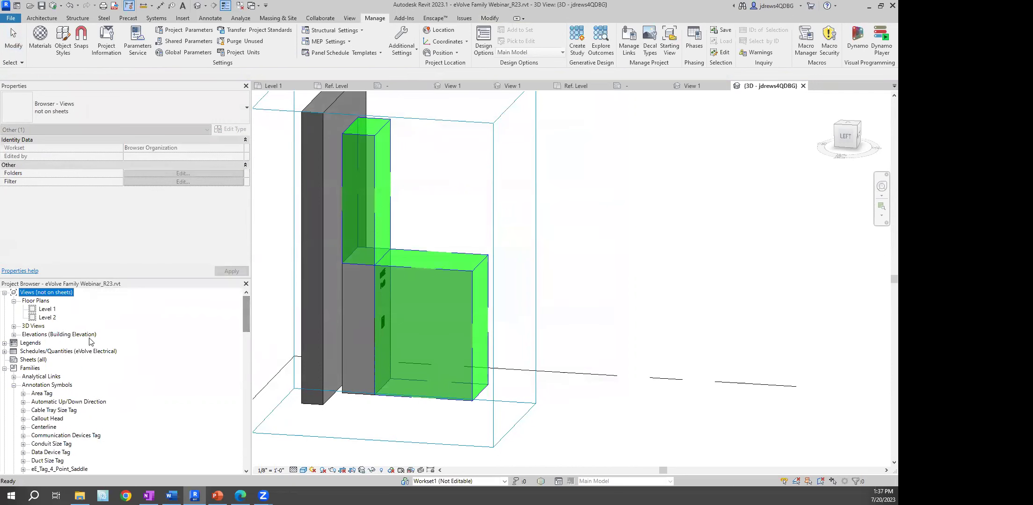
double_click(47, 309)
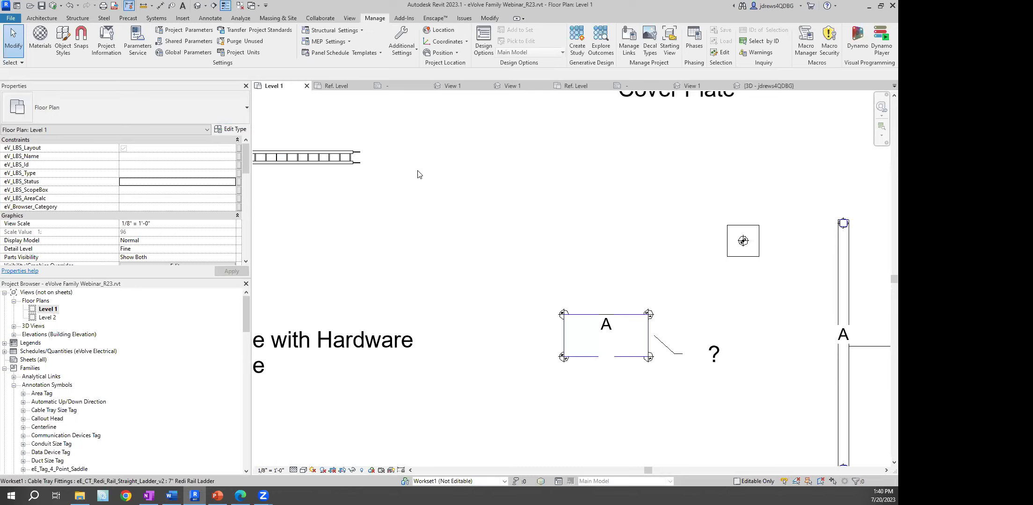
Zoom to Panel 1 in the plan and open its eE_EQ_Equipment_v3 family for editing
scroll(459, 178, "down", 4)
middle_click_drag(459, 178, 443, 186)
scroll(407, 151, "down", 1)
middle_click_drag(411, 158, 462, 255)
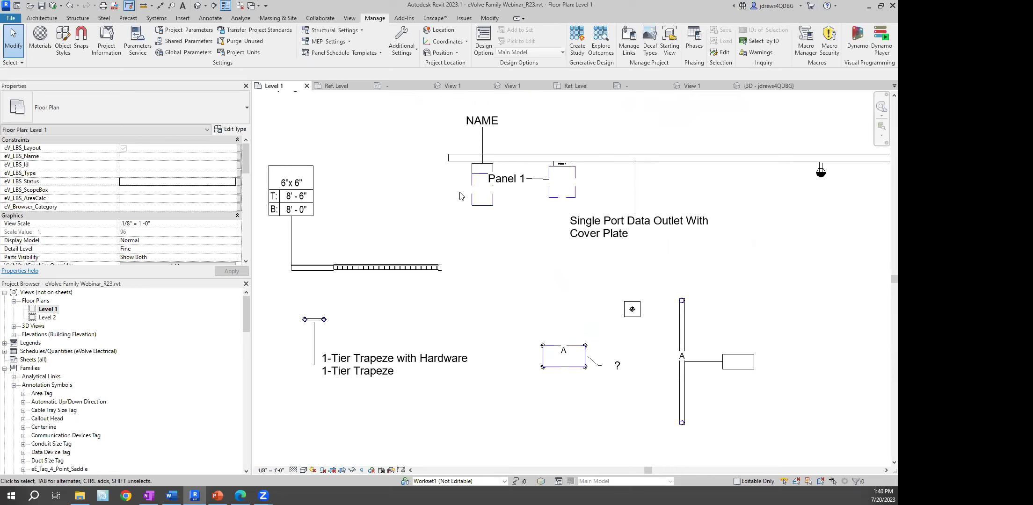
scroll(474, 174, "up", 3)
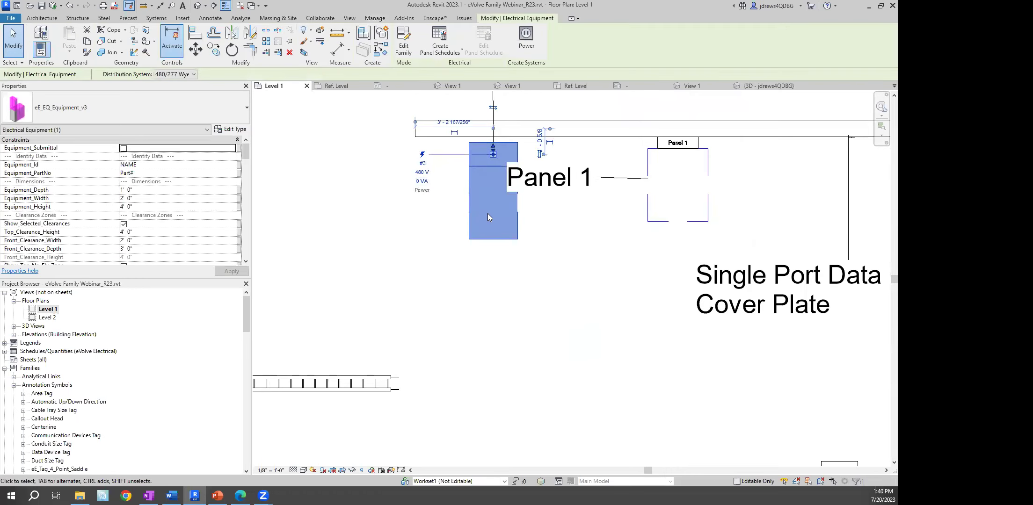
left_click(412, 248)
left_click(476, 178)
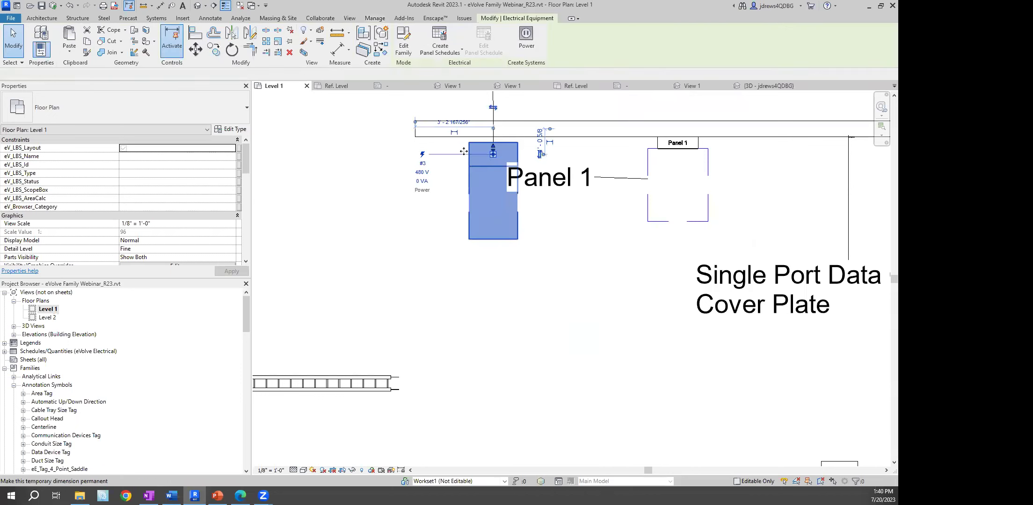
left_click(408, 53)
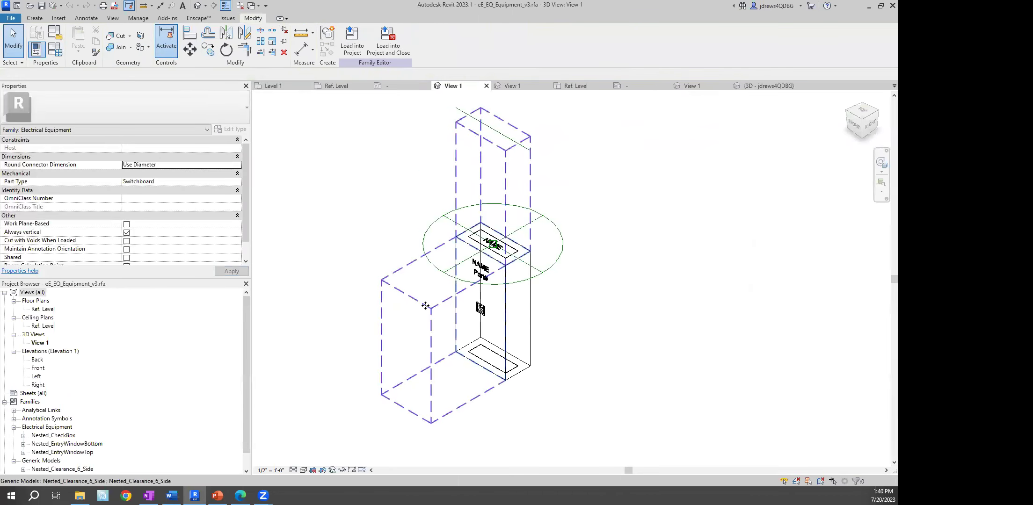
Select the nested Nested_Clearance_6_Side element and edit its family
left_click(457, 303)
scroll(287, 199, "down", 2)
scroll(223, 209, "down", 1)
left_click(350, 42)
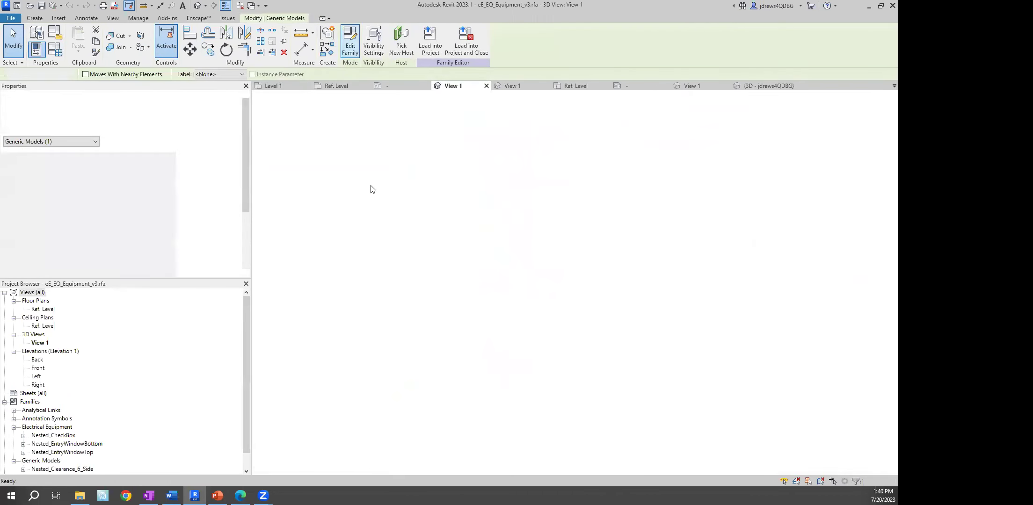
Change the clearance extrusion's eVolve_Clearance material colour to red, RGB 255 0 0
left_click(456, 229)
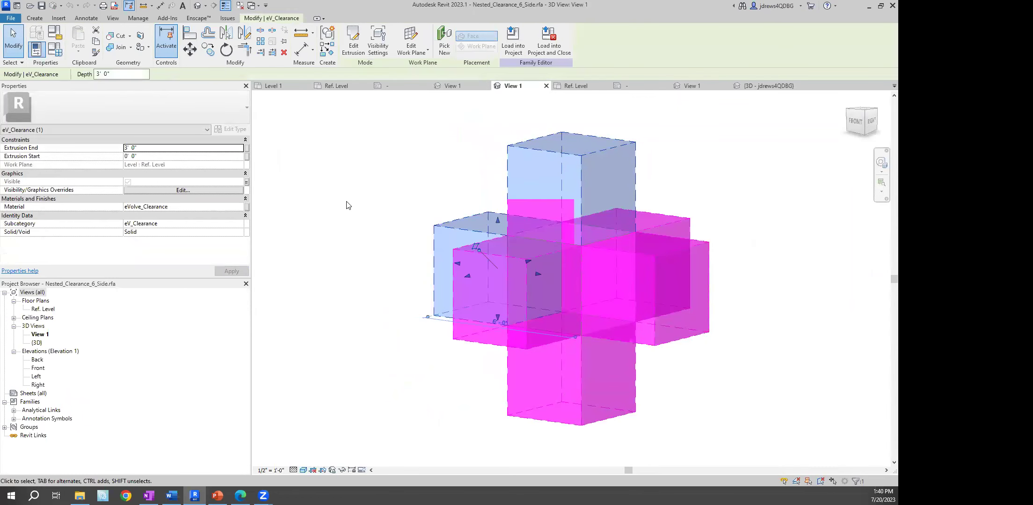
left_click(229, 206)
left_click(241, 206)
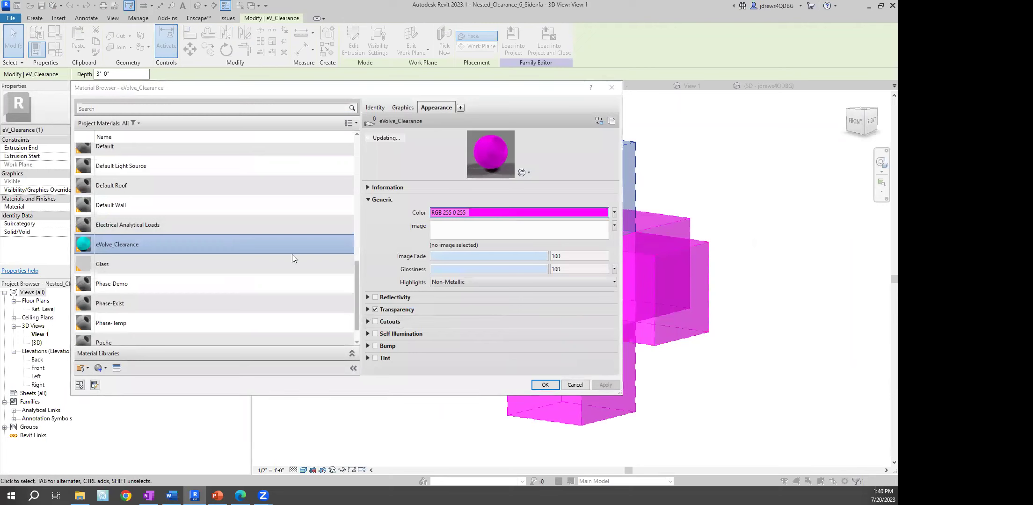
left_click(459, 213)
left_click(261, 249)
left_click(367, 324)
left_click(545, 385)
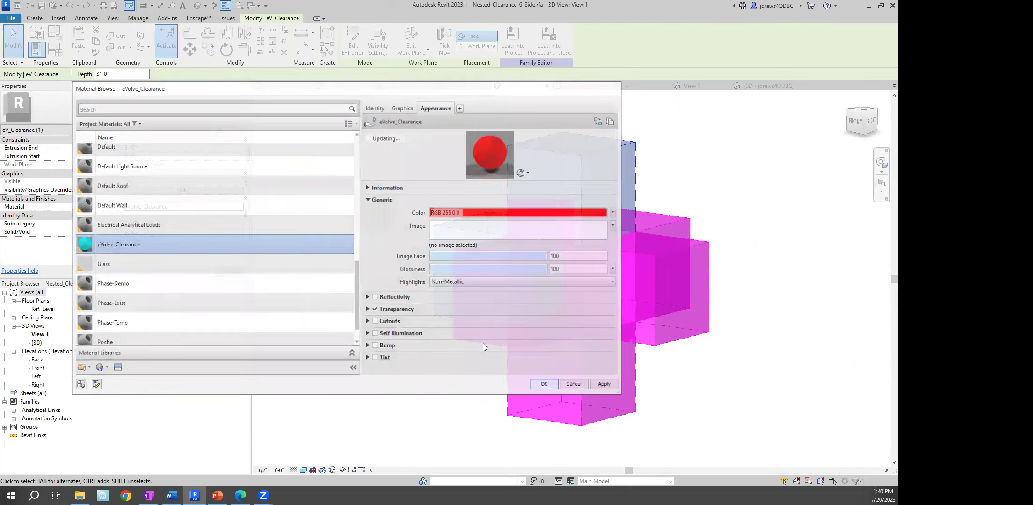
left_click(387, 188)
Load the clearance family into eE_EQ_Equipment_v3.rfa
left_click(352, 48)
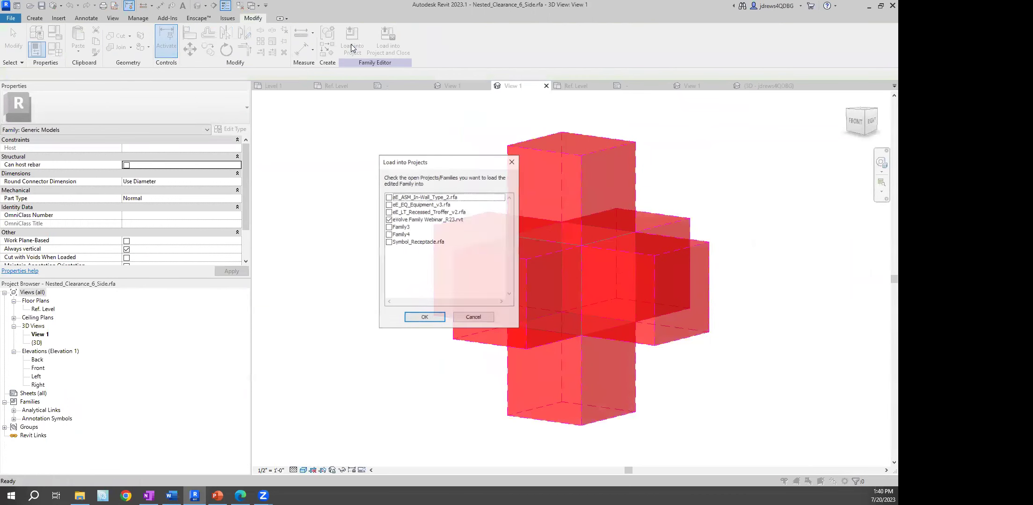
left_click(388, 220)
left_click(388, 205)
left_click(433, 314)
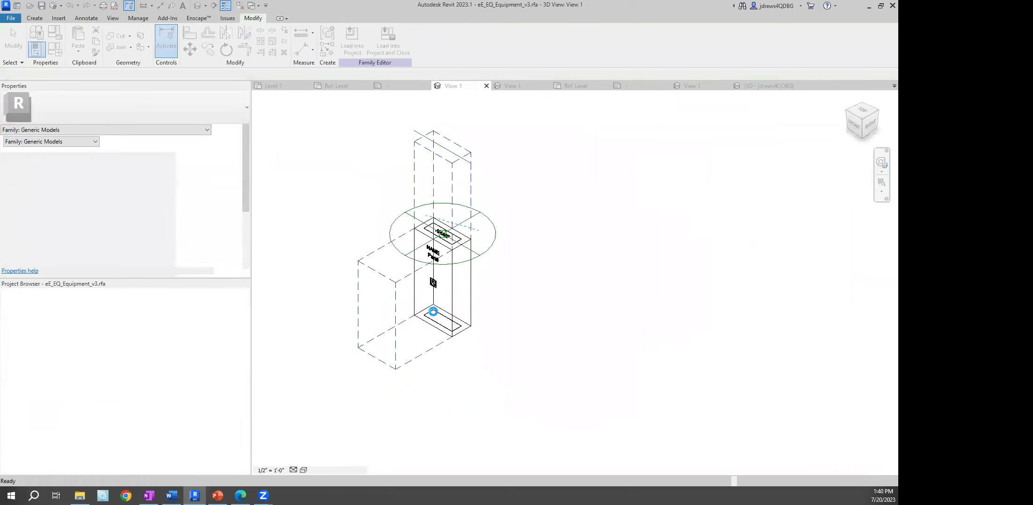
Overwrite the existing nested clearance family, then cancel two further Load into Projects attempts
left_click(448, 222)
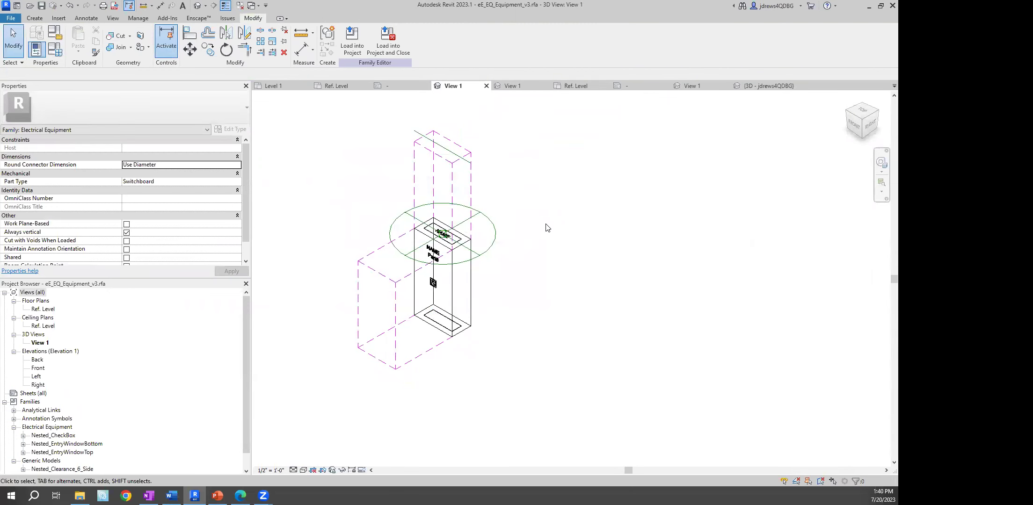
scroll(365, 180, "up", 2)
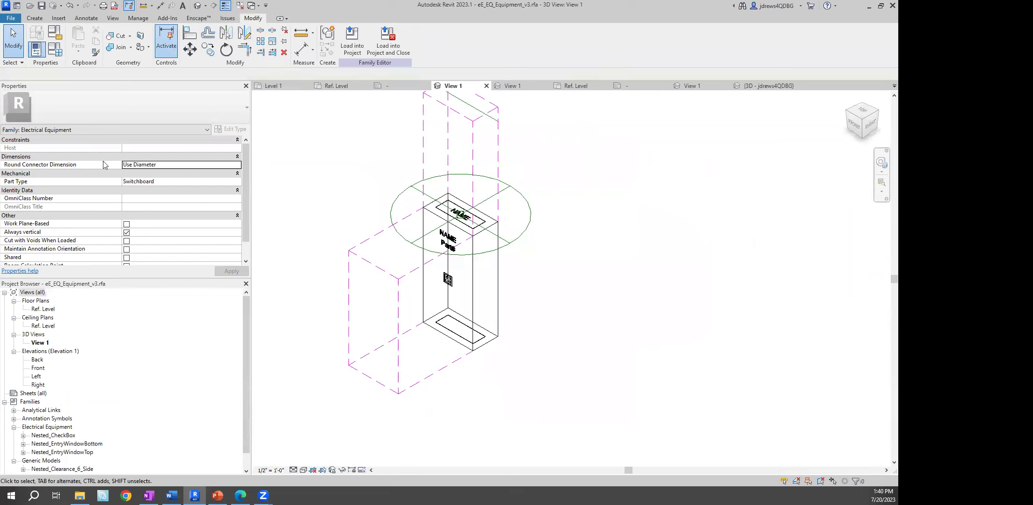
left_click(360, 50)
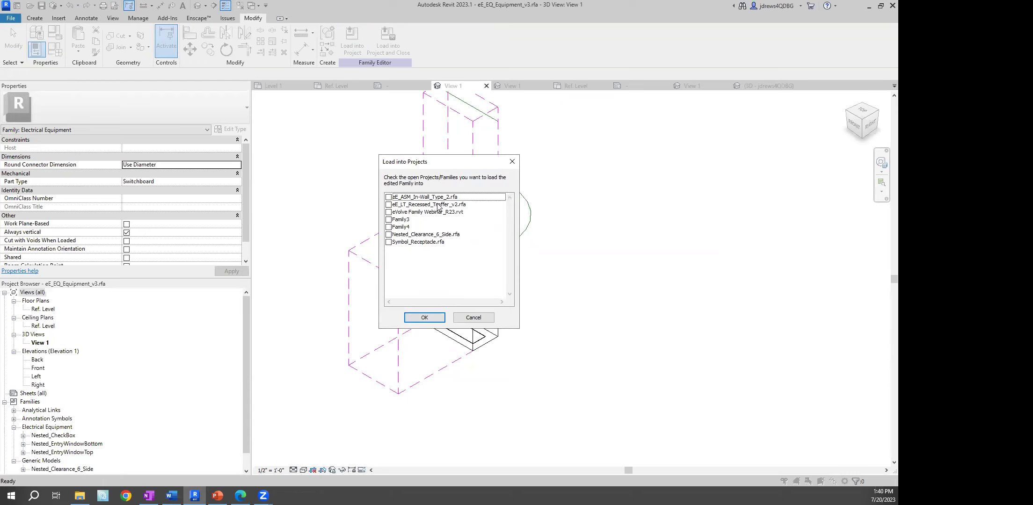
left_click(470, 316)
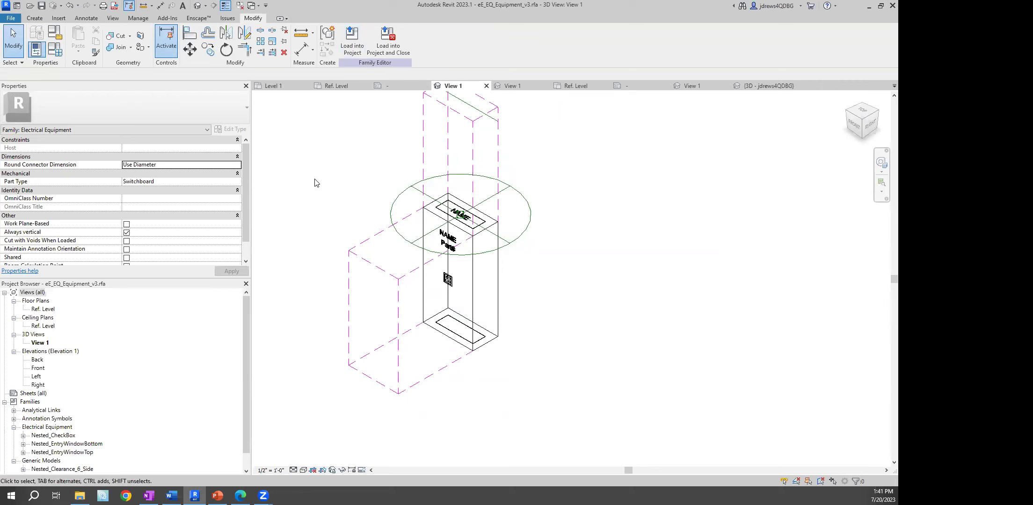
left_click(352, 39)
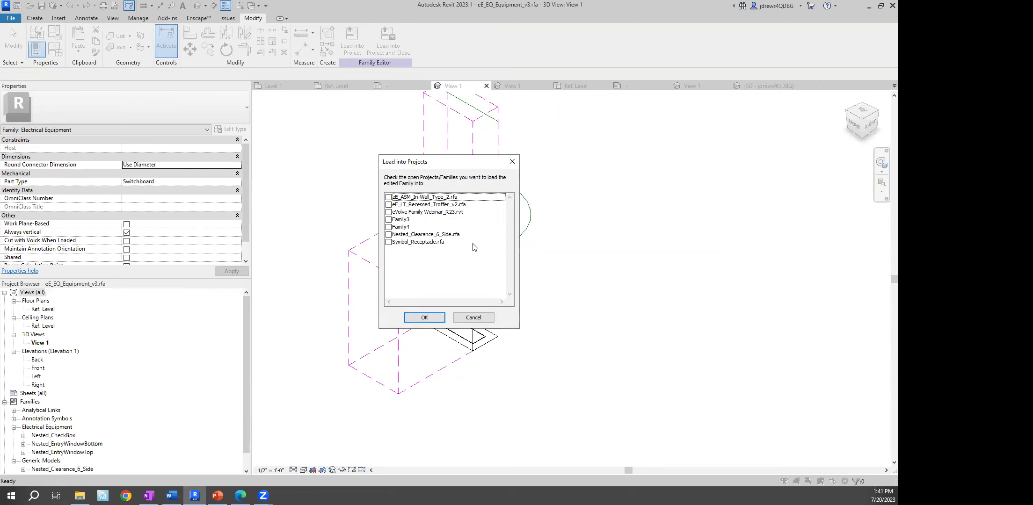
left_click(483, 318)
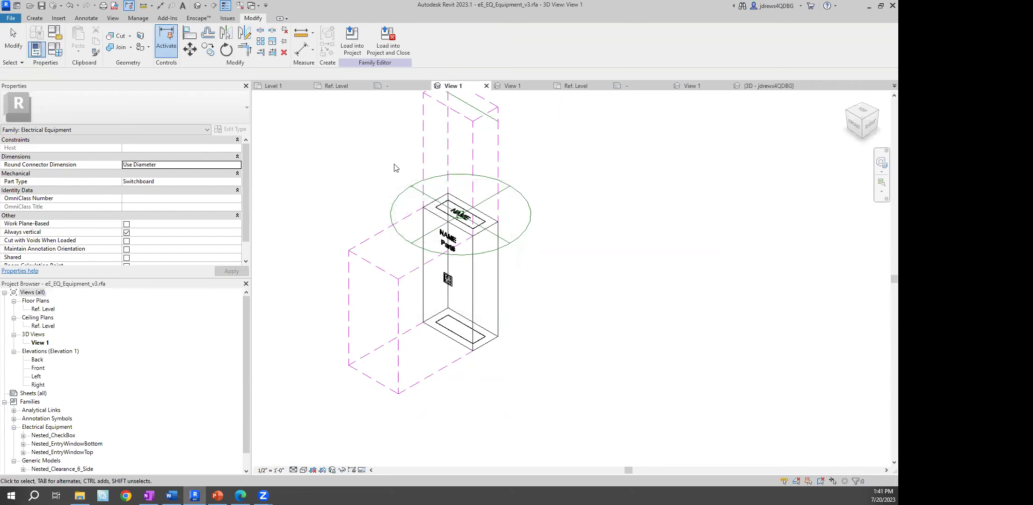
Dismiss the save reminder and switch to the eVolve Family Webinar_R23 Level 1 floor plan
left_click(331, 84)
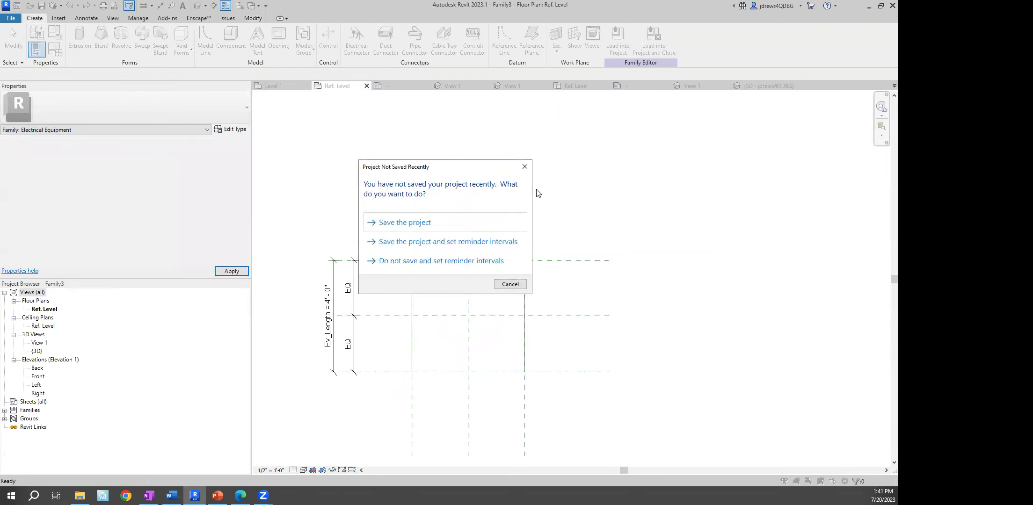
left_click(524, 167)
left_click(252, 8)
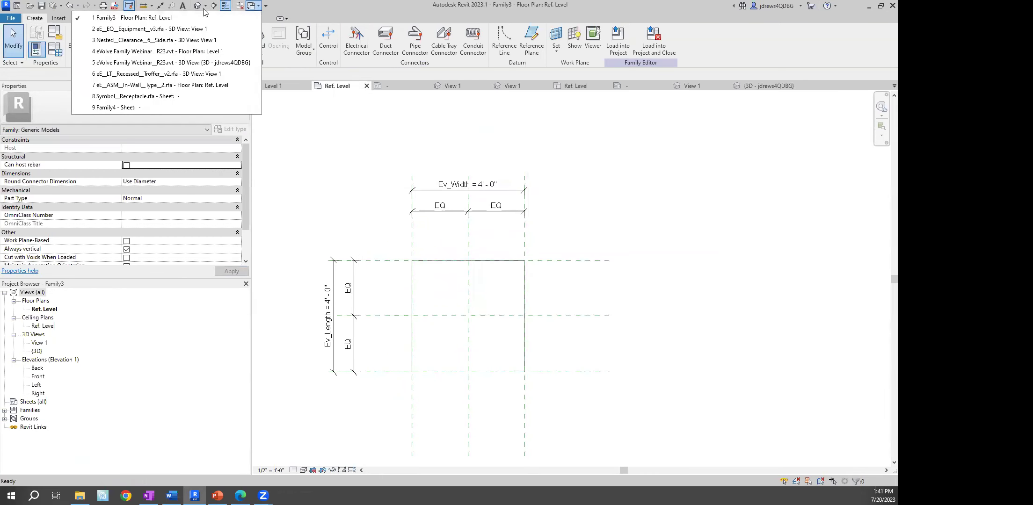
left_click(165, 52)
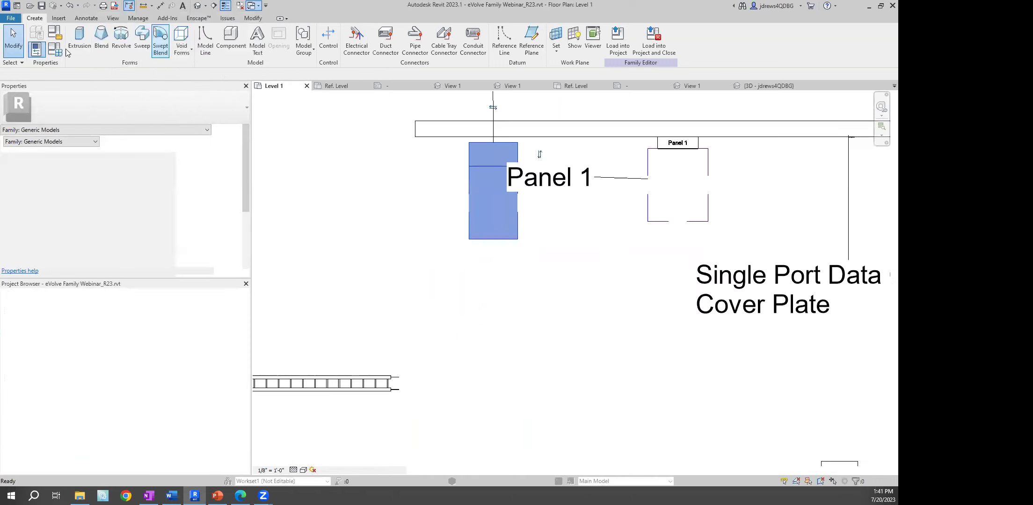
left_click(43, 19)
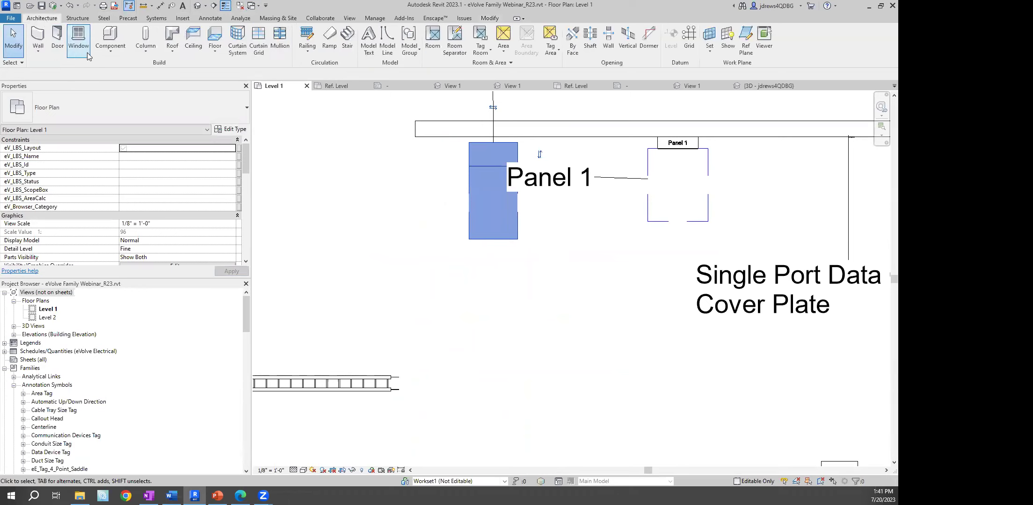
left_click(375, 19)
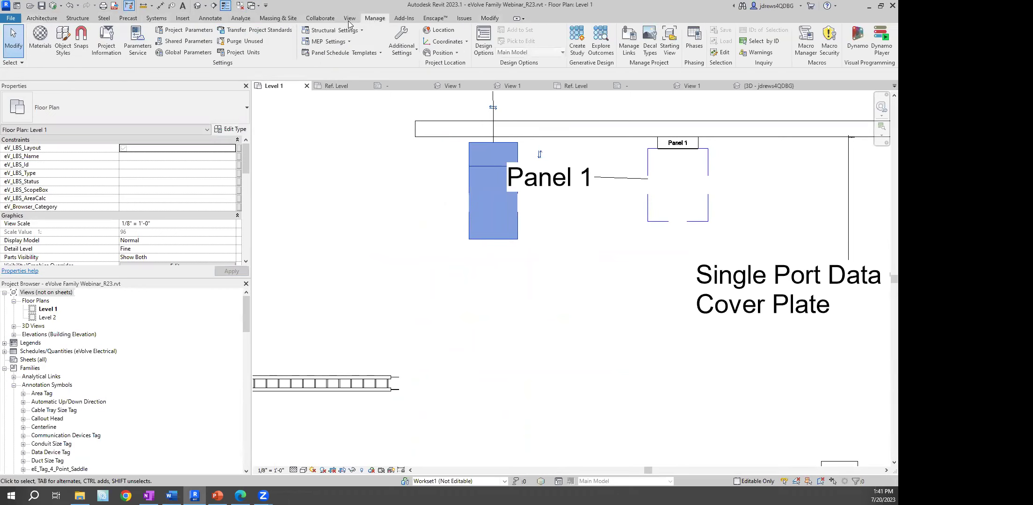
left_click(40, 41)
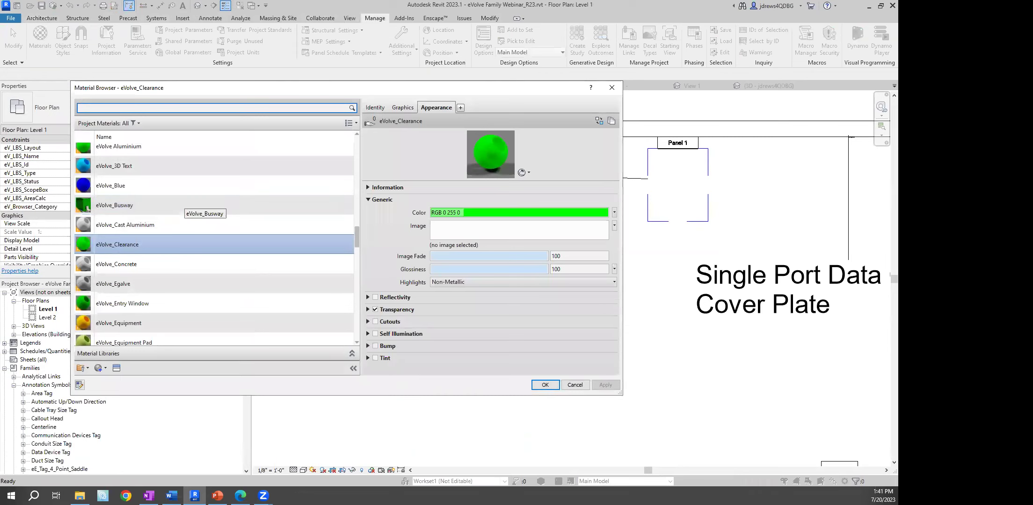
left_click(611, 88)
right_click(339, 179)
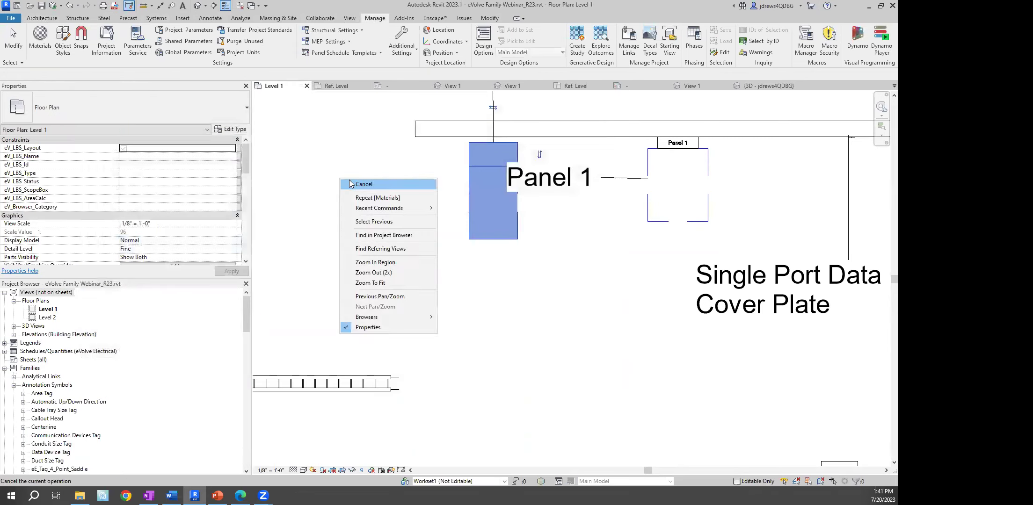
left_click(352, 183)
right_click(352, 181)
left_click(365, 186)
scroll(375, 199, "down", 5)
middle_click_drag(530, 279, 513, 242)
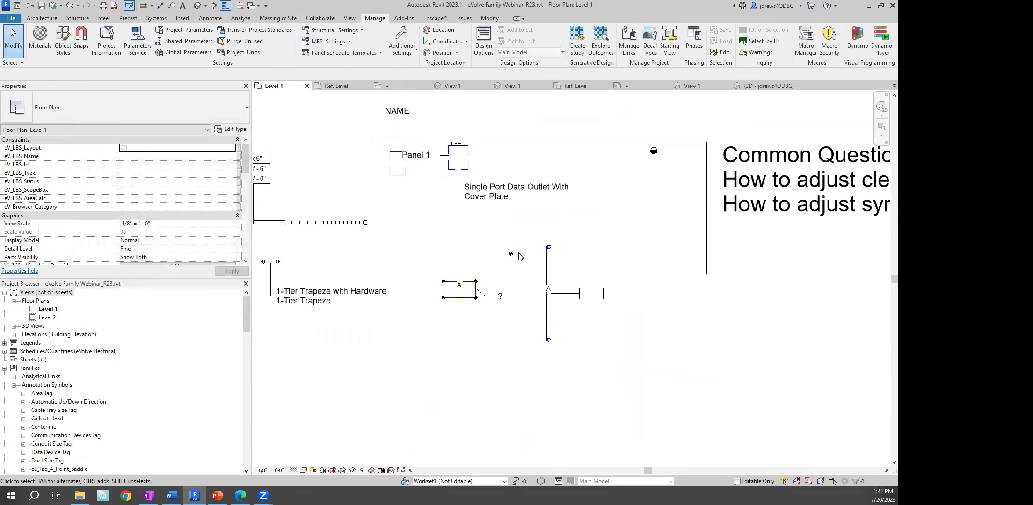
left_click(396, 145)
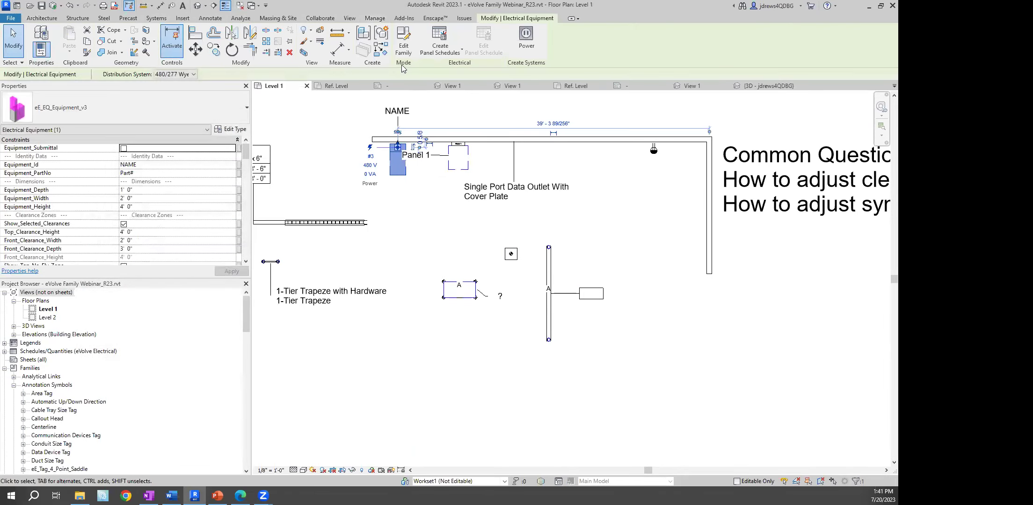
scroll(406, 143, "down", 3)
middle_click_drag(407, 143, 360, 269)
scroll(387, 163, "up", 2)
left_click(390, 155)
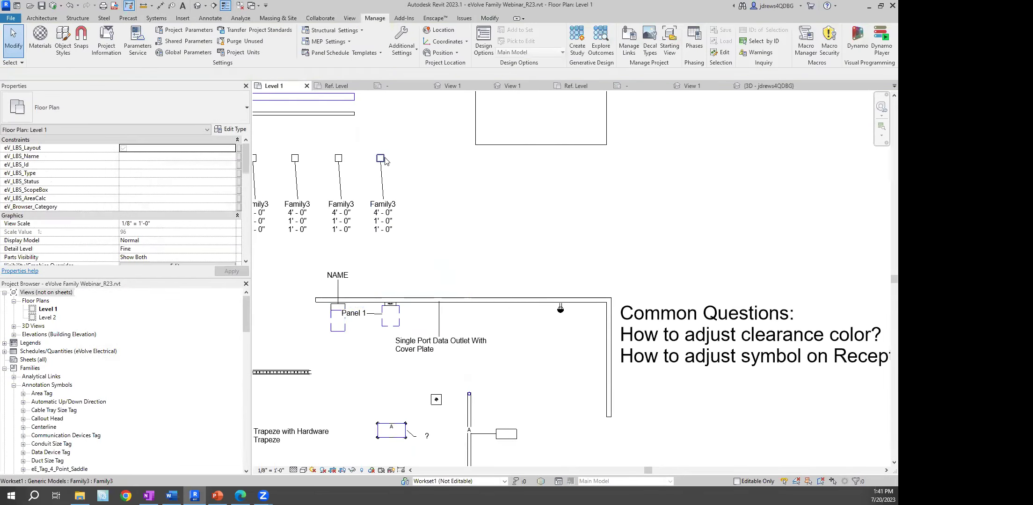
Add a new Family3 type with the default name and Ev_Length set to 2' 0"
left_click(381, 160)
left_click(403, 46)
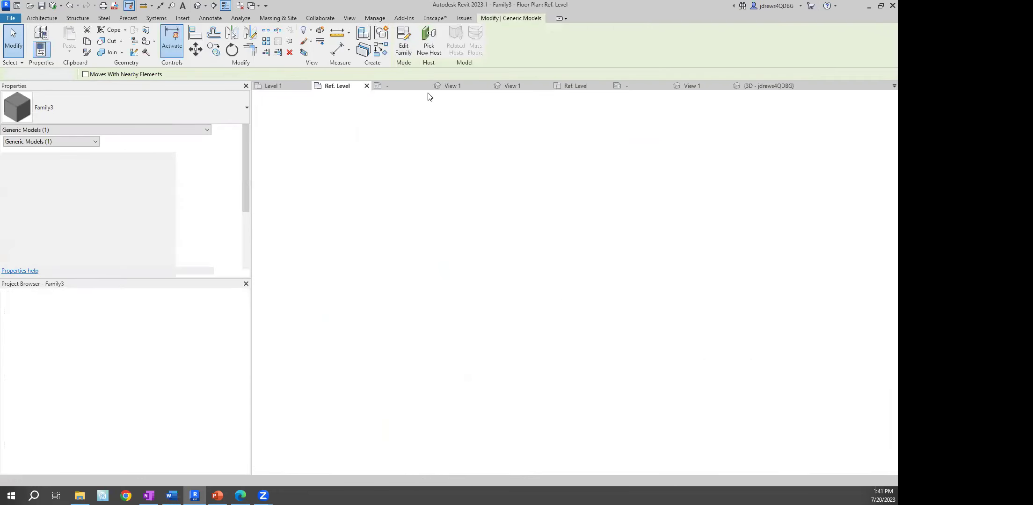
left_click(36, 49)
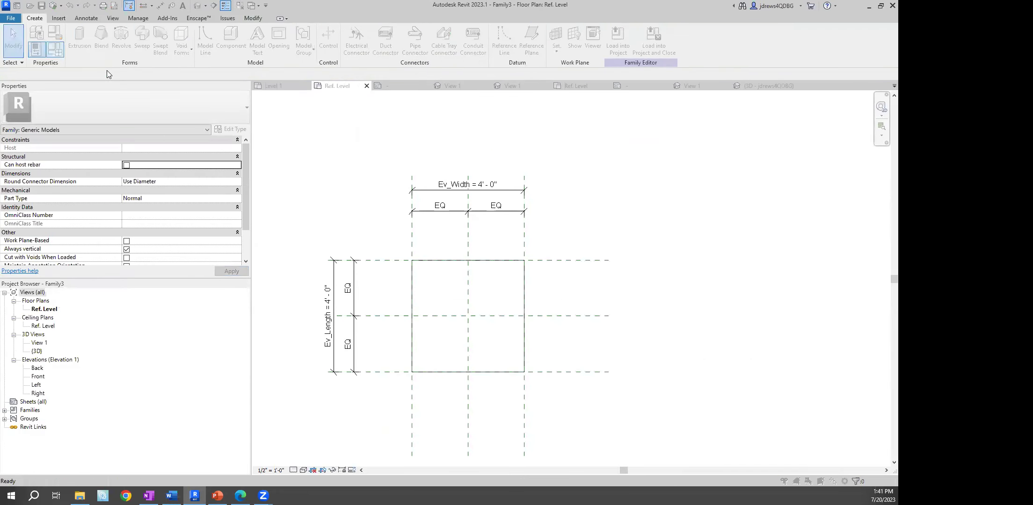
left_click(477, 70)
key("Return")
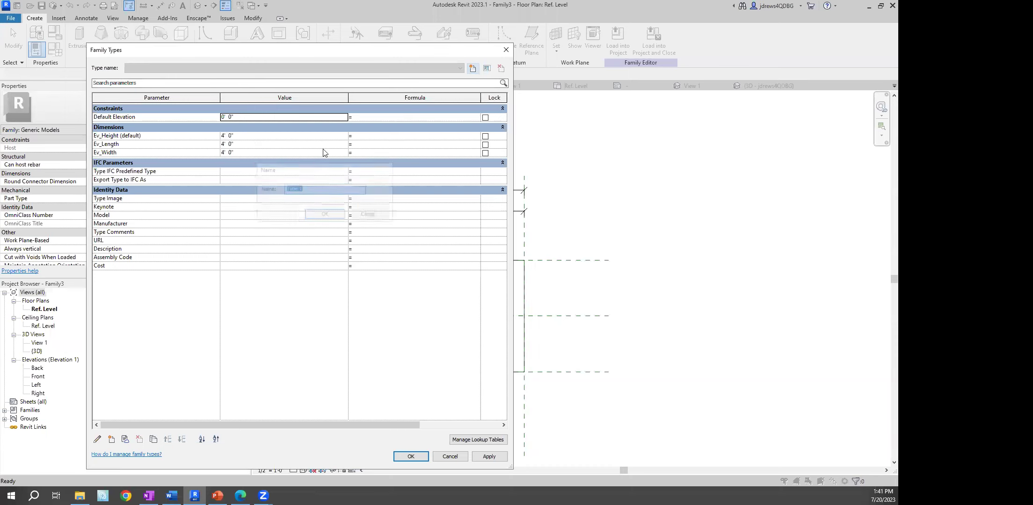
left_click(258, 143)
type("2")
key("Tab")
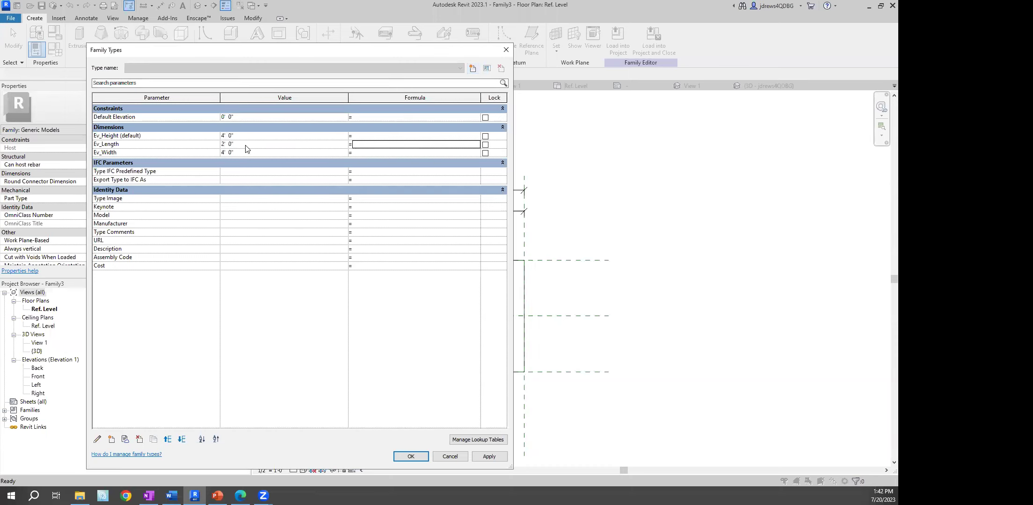
left_click(420, 457)
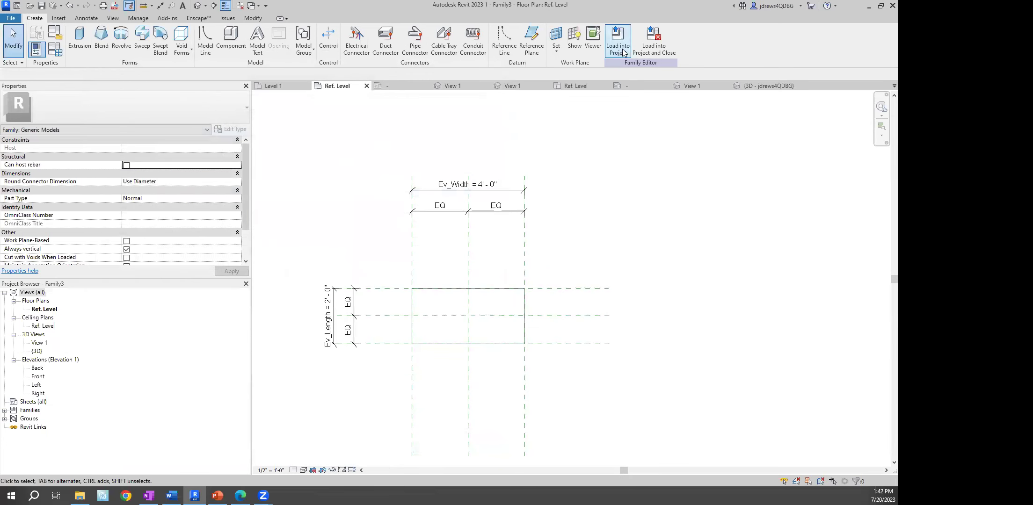
Load Family3 into the webinar project and move the overwrite prompt aside
left_click(617, 42)
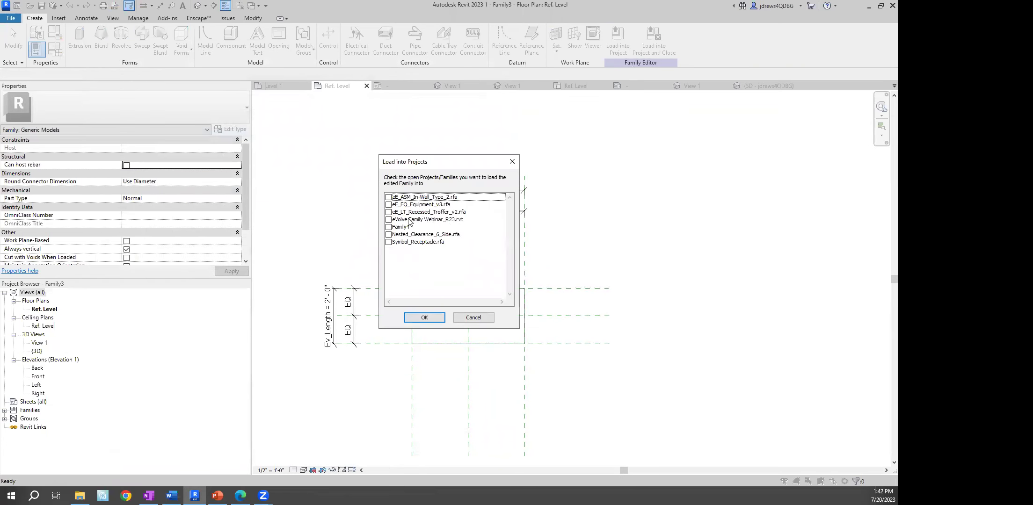
left_click(388, 219)
left_click(424, 318)
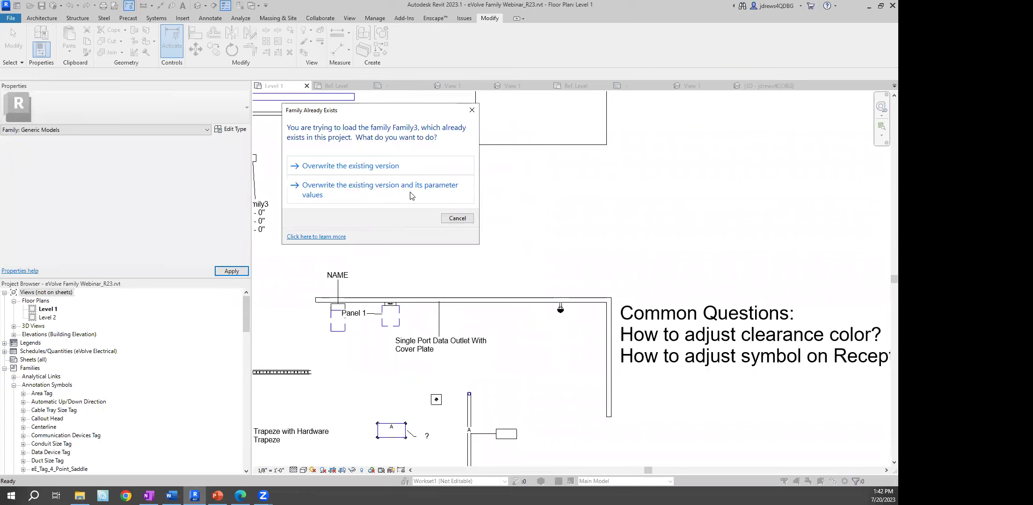
left_click_drag(386, 116, 551, 140)
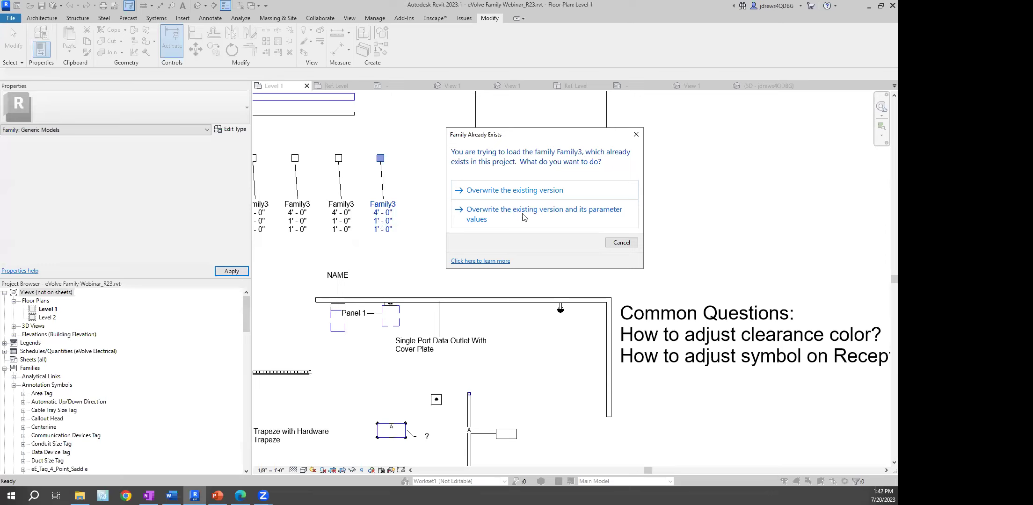
Overwrite Family3 with its parameter values, then pan and zoom onto the boxes and their tags
left_click(564, 217)
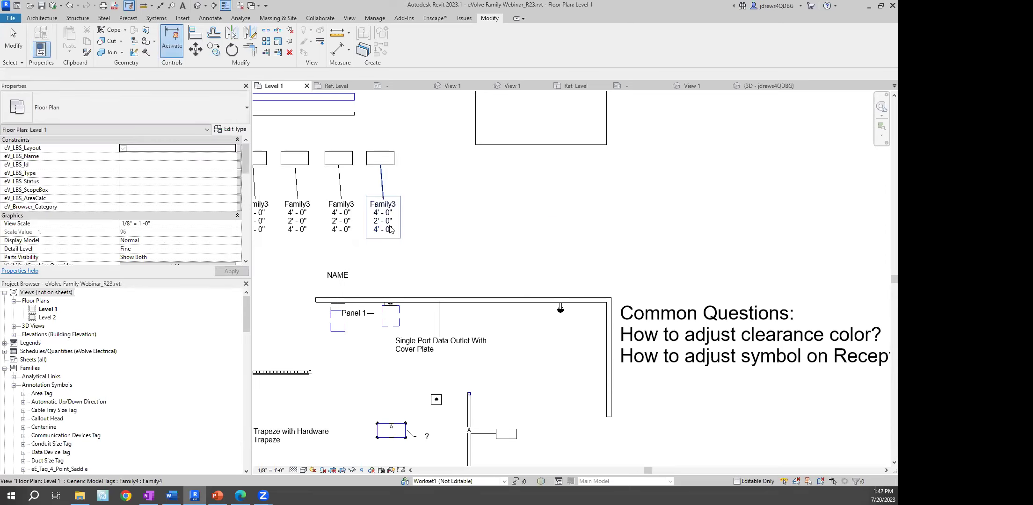
middle_click_drag(313, 220, 504, 224)
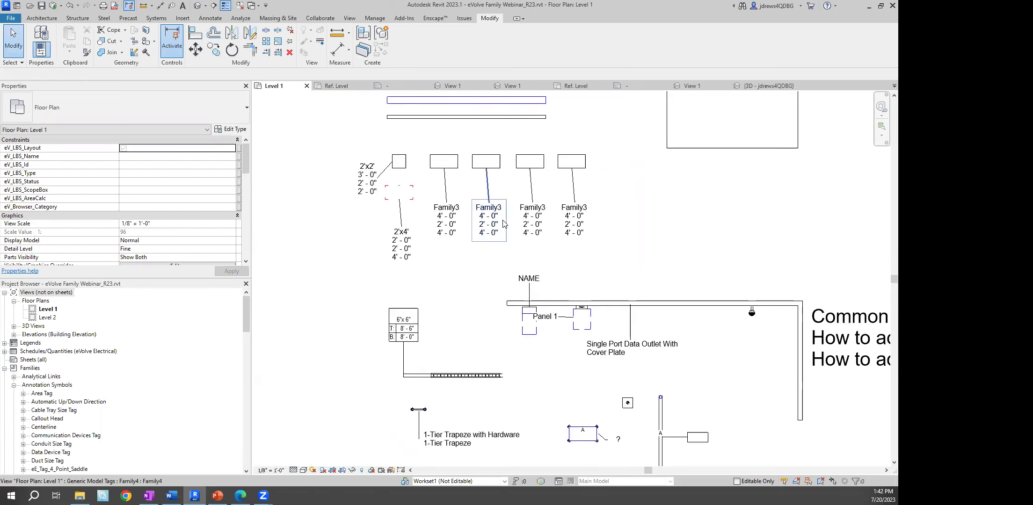
scroll(469, 219, "up", 2)
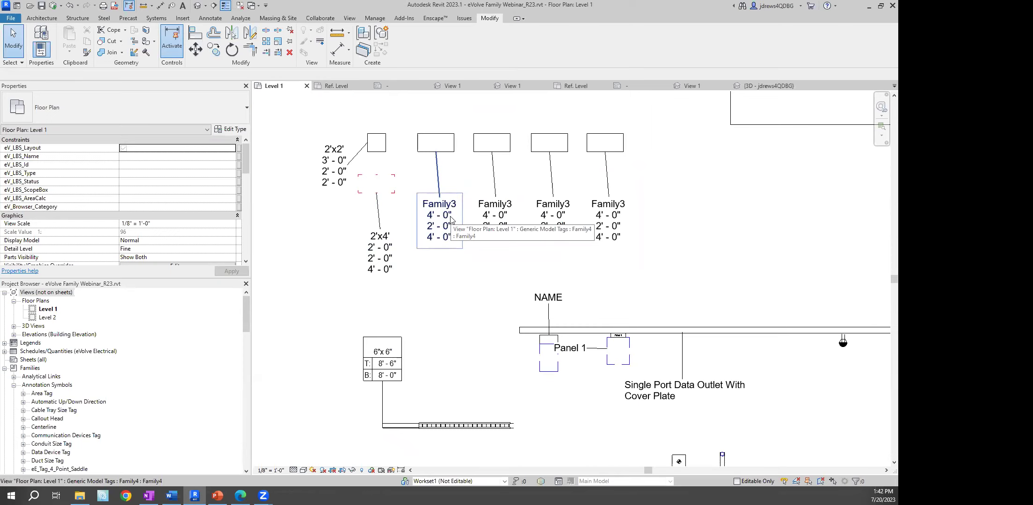
Change Family3's Ev_Width from 4' to 2' in Family Types
left_click(435, 143)
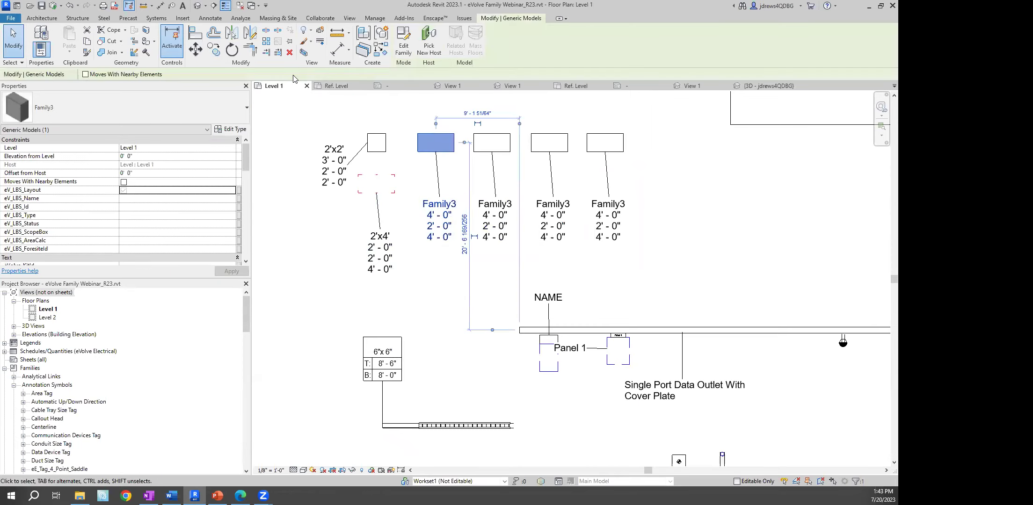
left_click(403, 43)
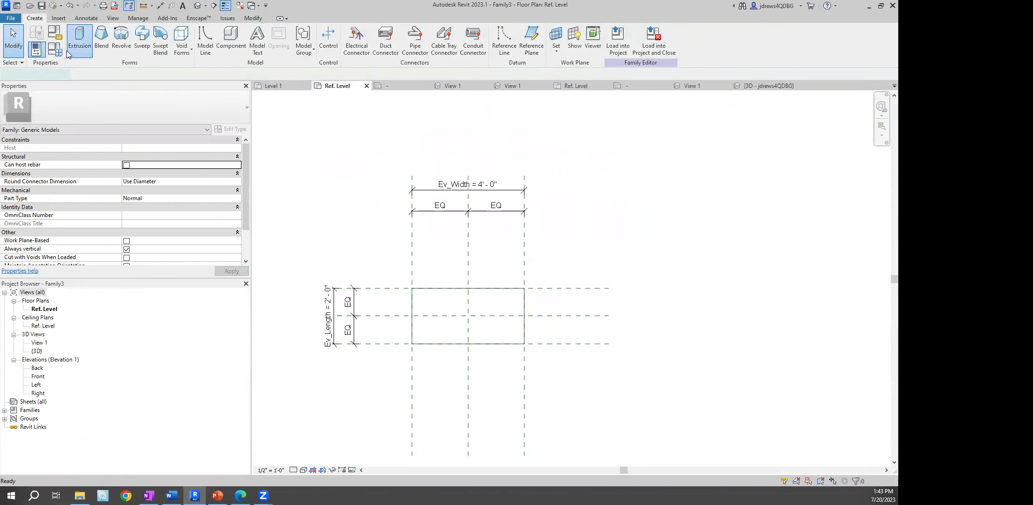
left_click(66, 51)
key("Escape")
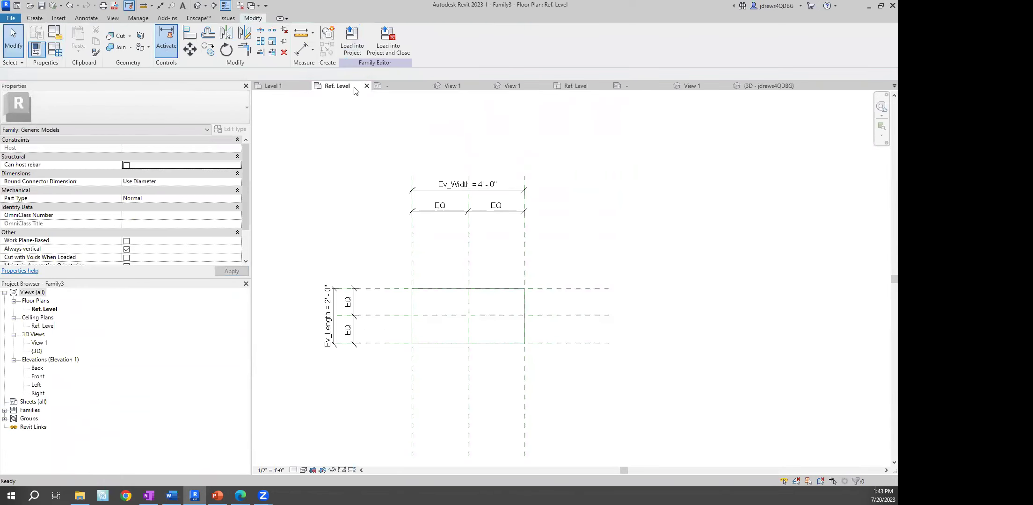
left_click(54, 52)
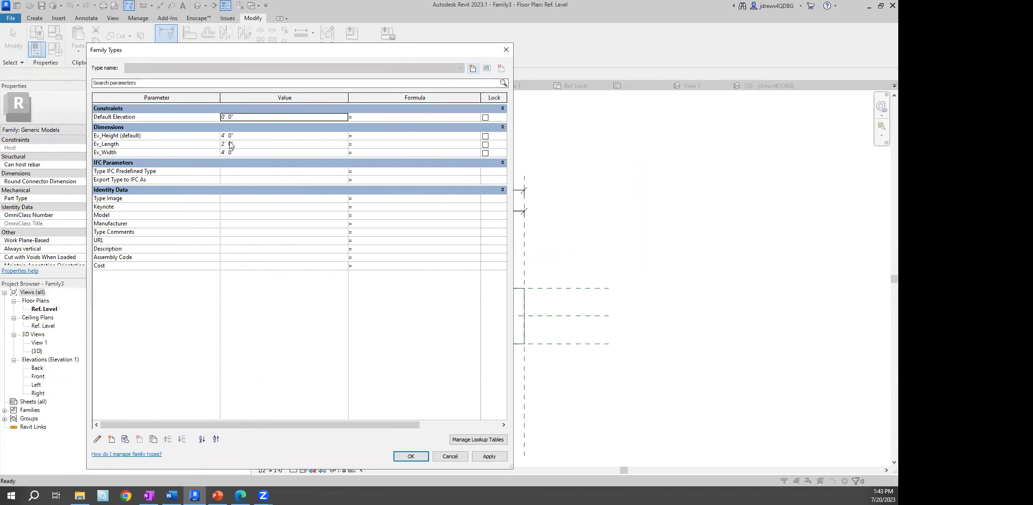
left_click(241, 136)
left_click(241, 152)
type("1")
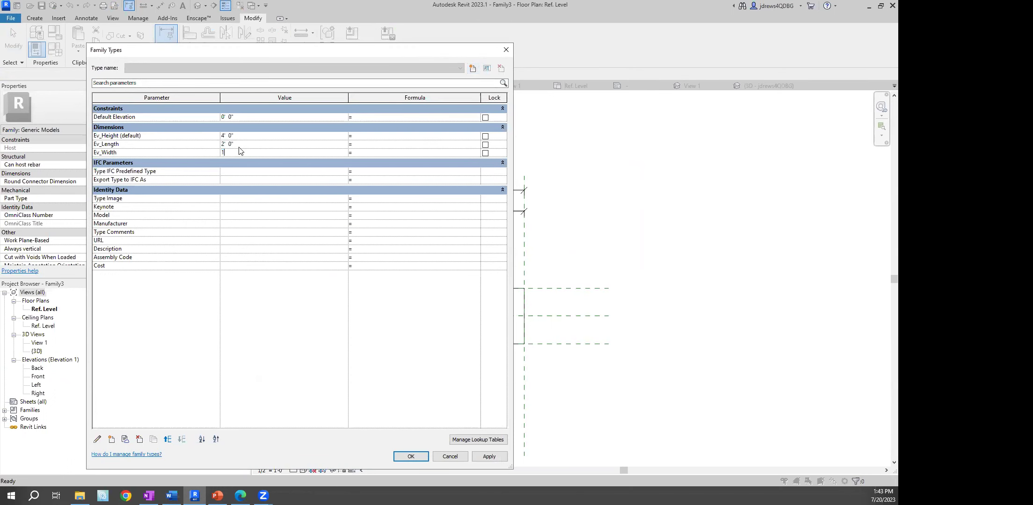
key("BackSpace")
type("2")
left_click(411, 456)
Reload Family3 into the webinar project, overwriting the existing version
left_click(355, 44)
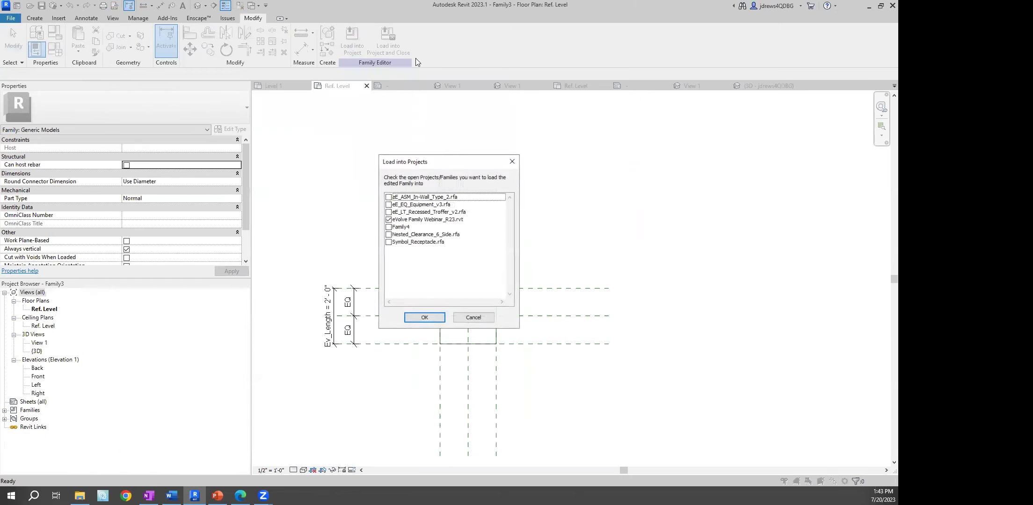
left_click(423, 318)
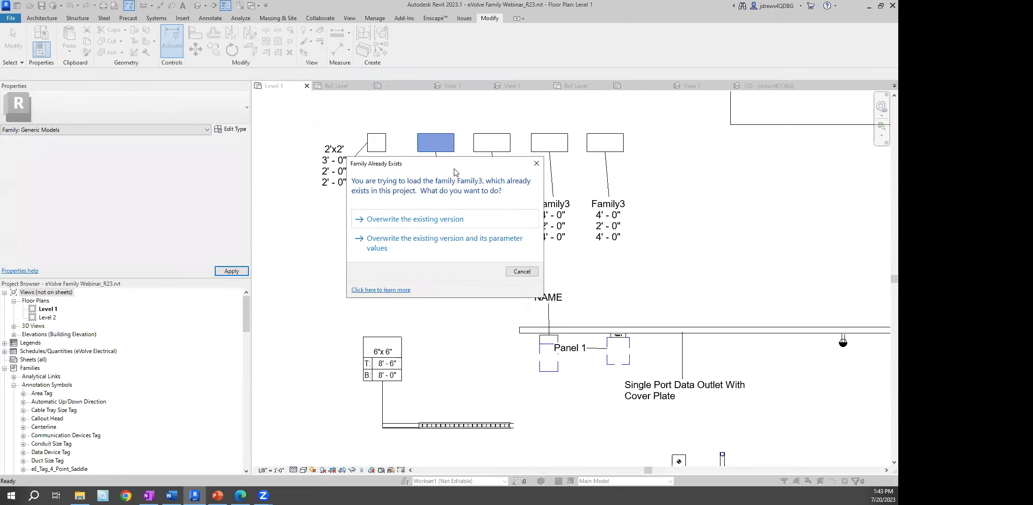
left_click_drag(436, 164, 194, 153)
left_click(208, 245)
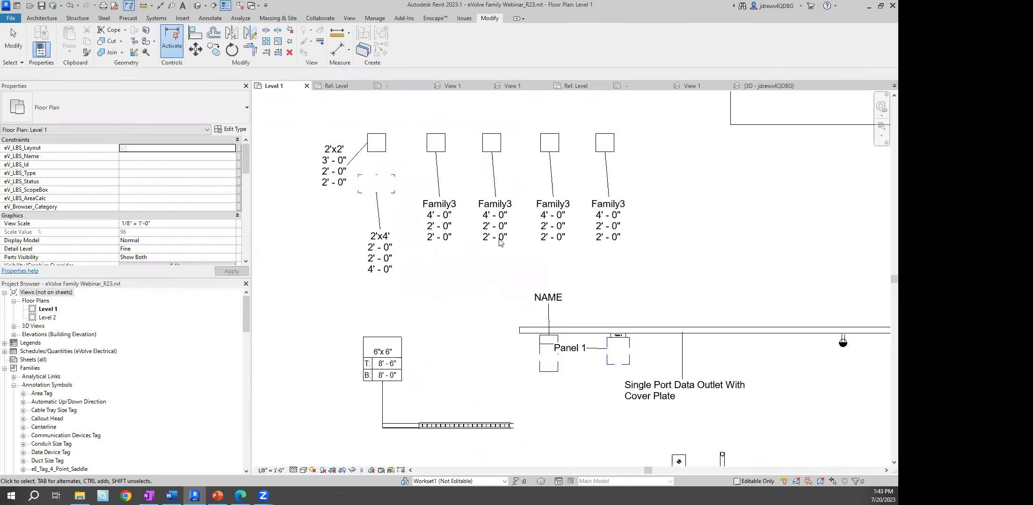
left_click(435, 143)
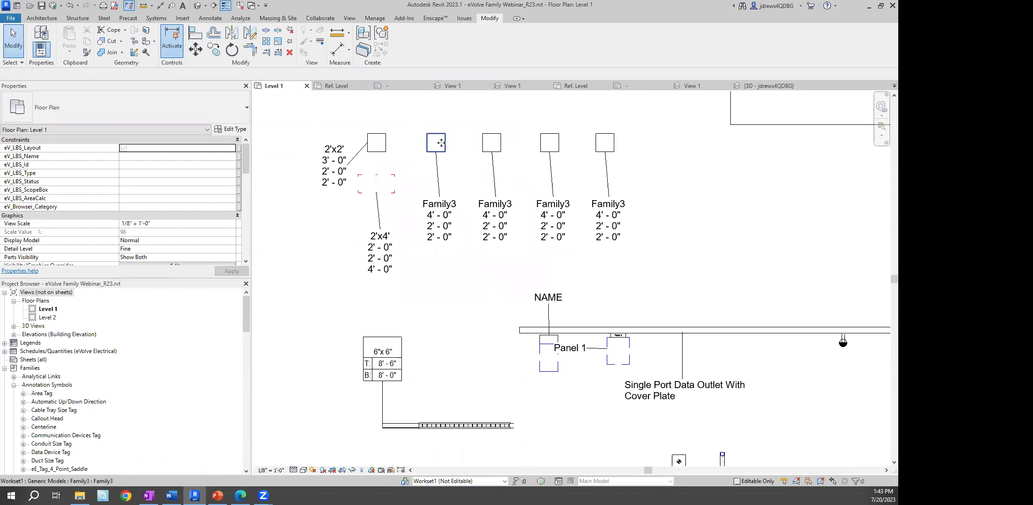
left_click(241, 131)
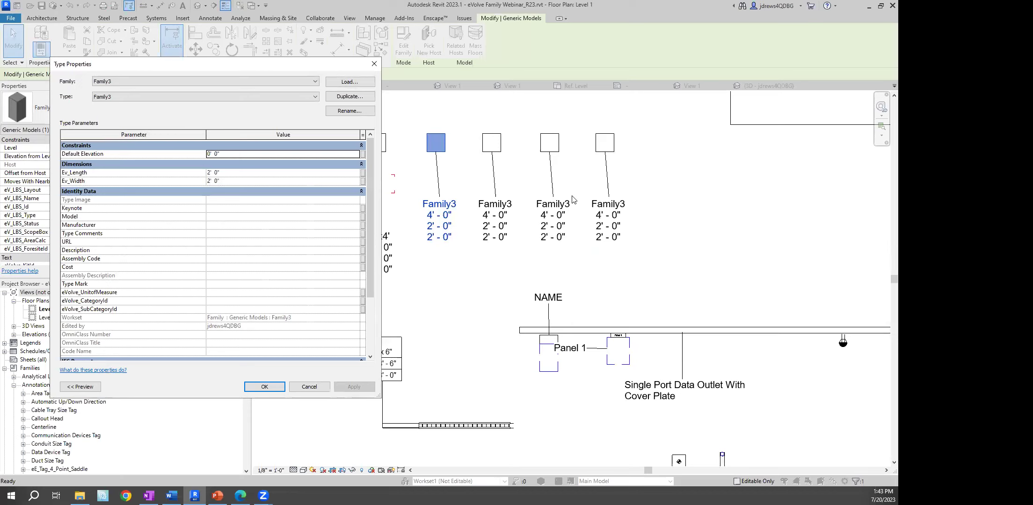
left_click(309, 386)
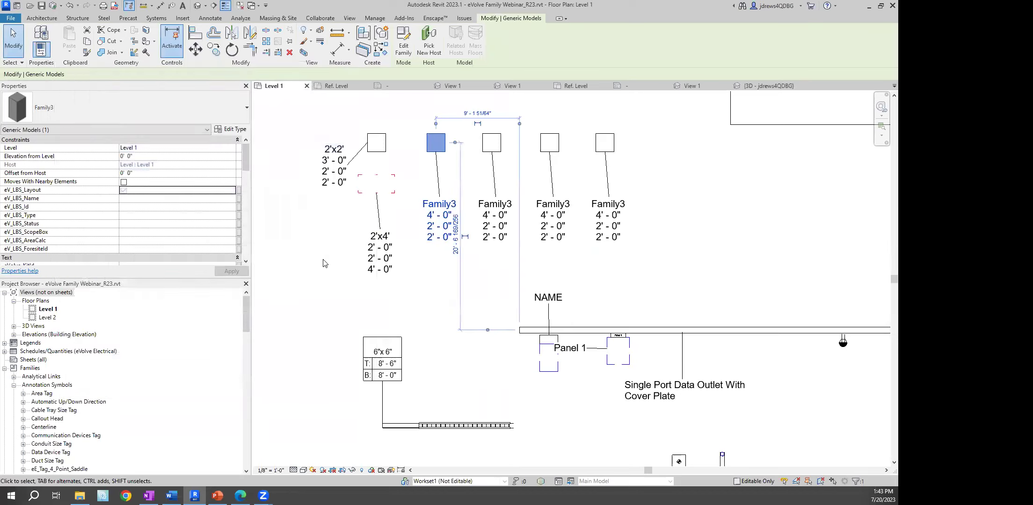
right_click(301, 228)
left_click(324, 234)
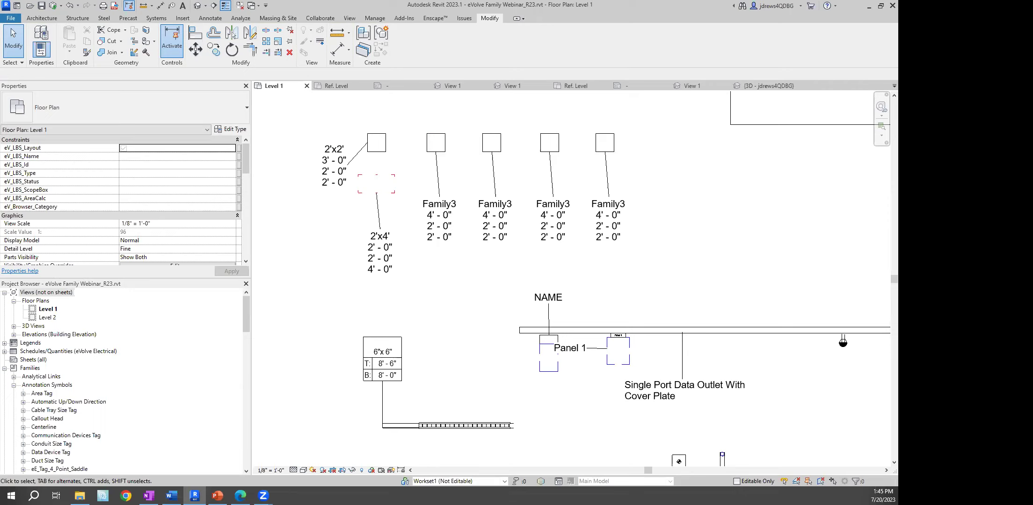
Set Family3's Ev_Height to 1' in Family Types
left_click(429, 142)
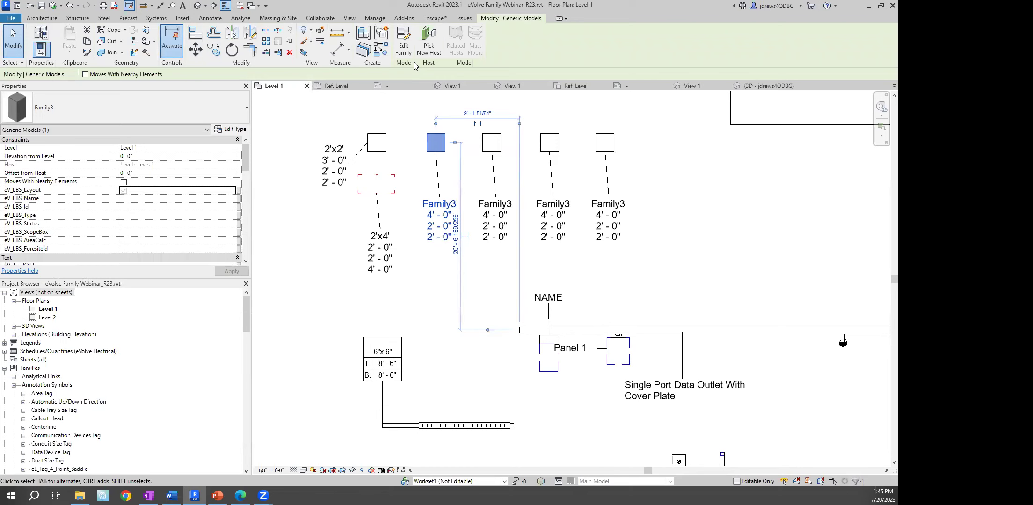
left_click(404, 41)
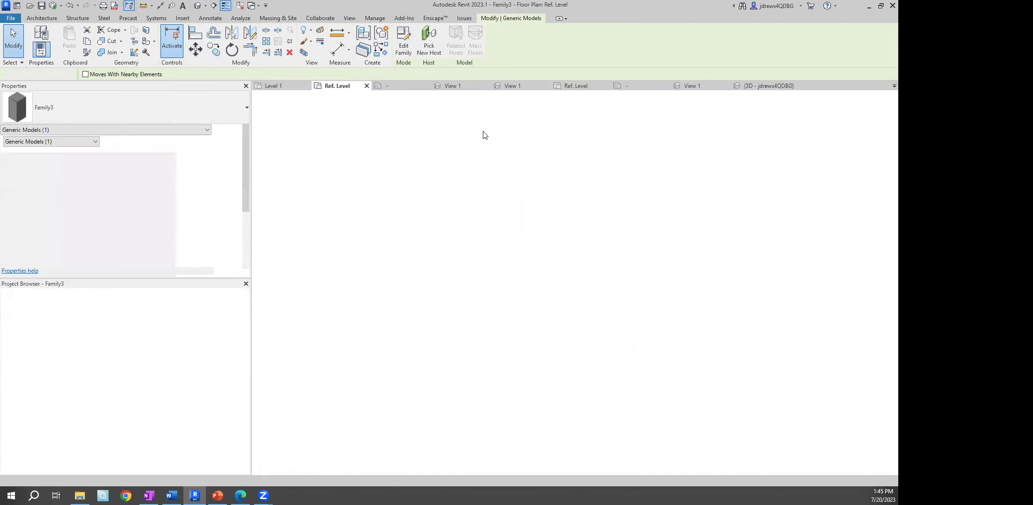
left_click(55, 48)
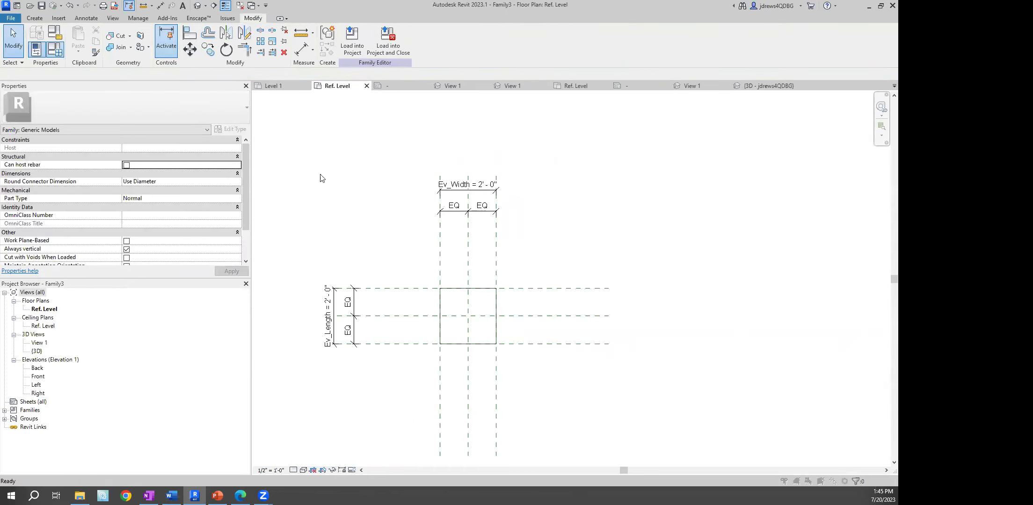
left_click(253, 135)
type("1'  0\"")
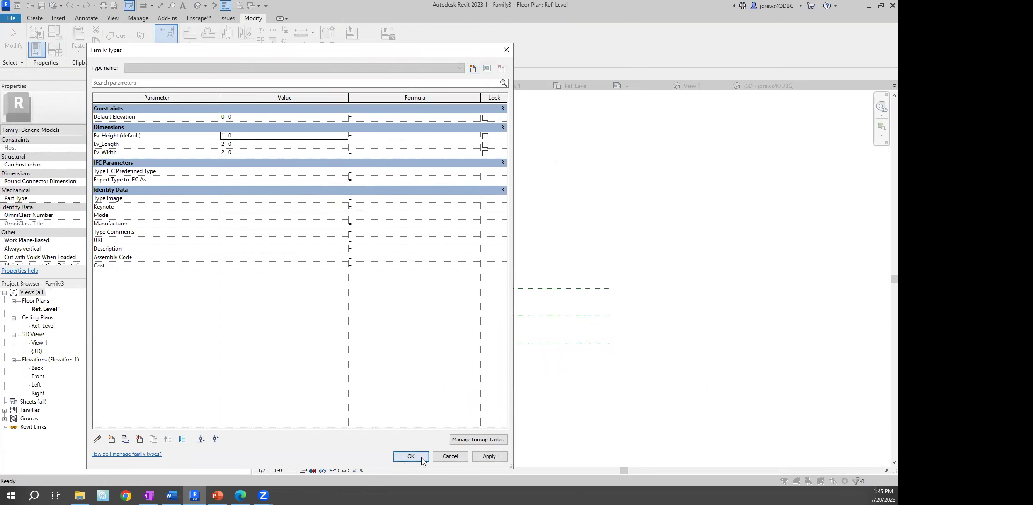
left_click(421, 457)
Reload Family3 into the project, overwriting it and its parameter values, then zoom out
left_click(354, 54)
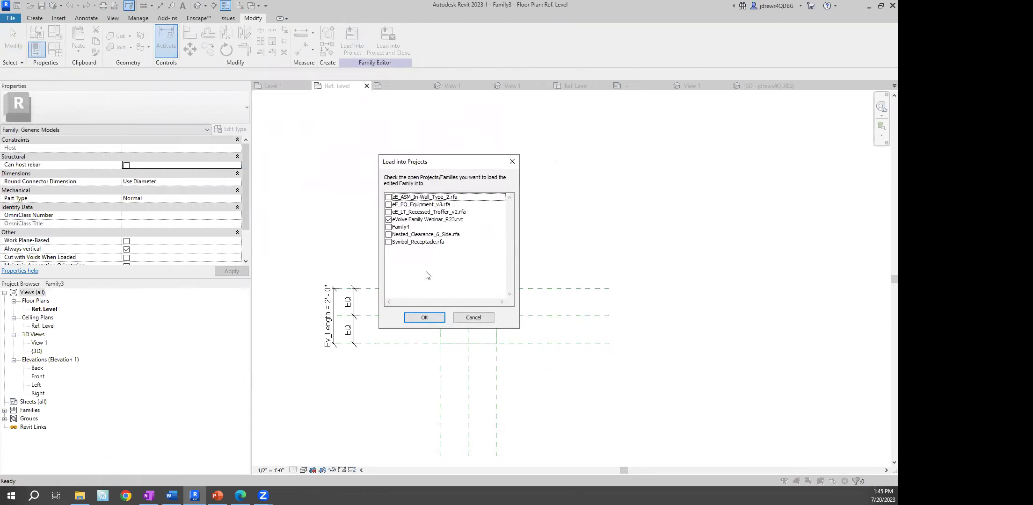
left_click(423, 317)
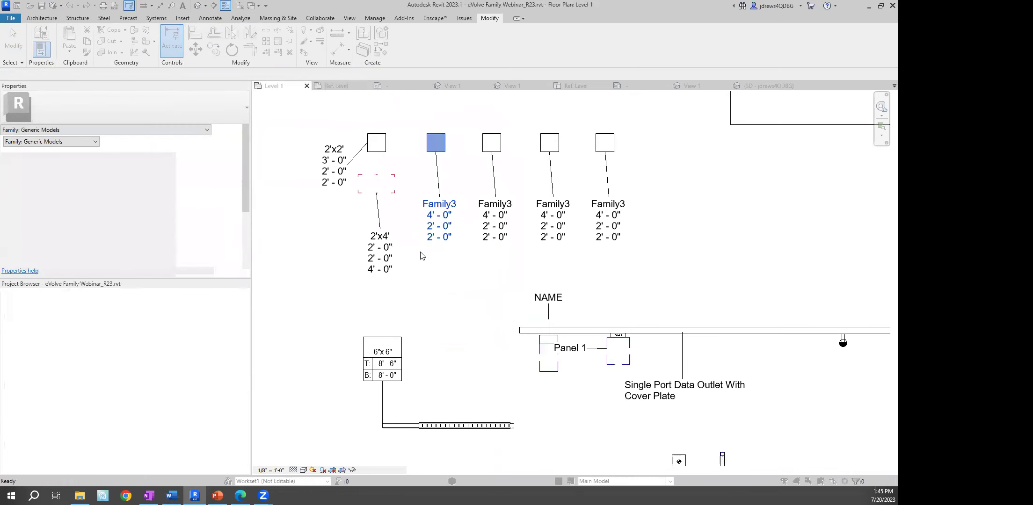
left_click_drag(429, 168, 128, 110)
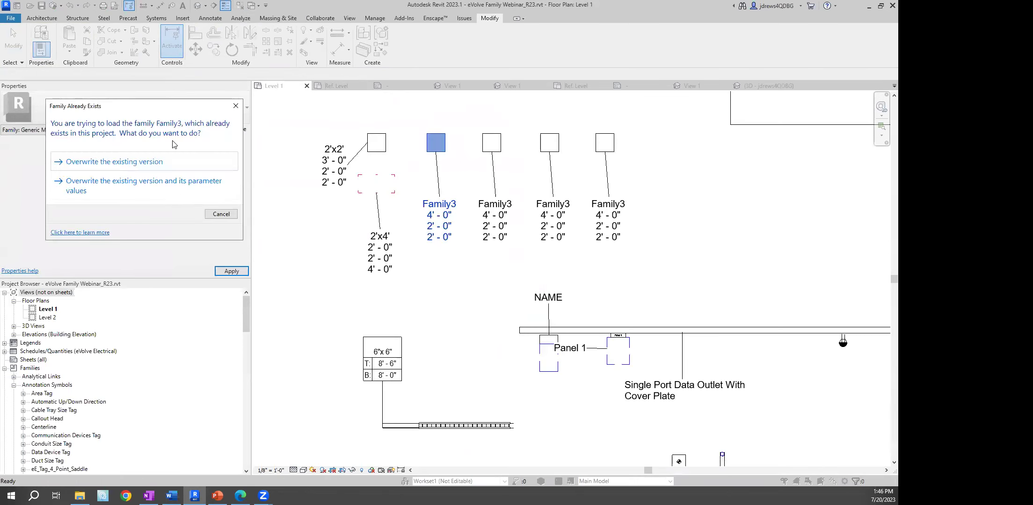
left_click(175, 180)
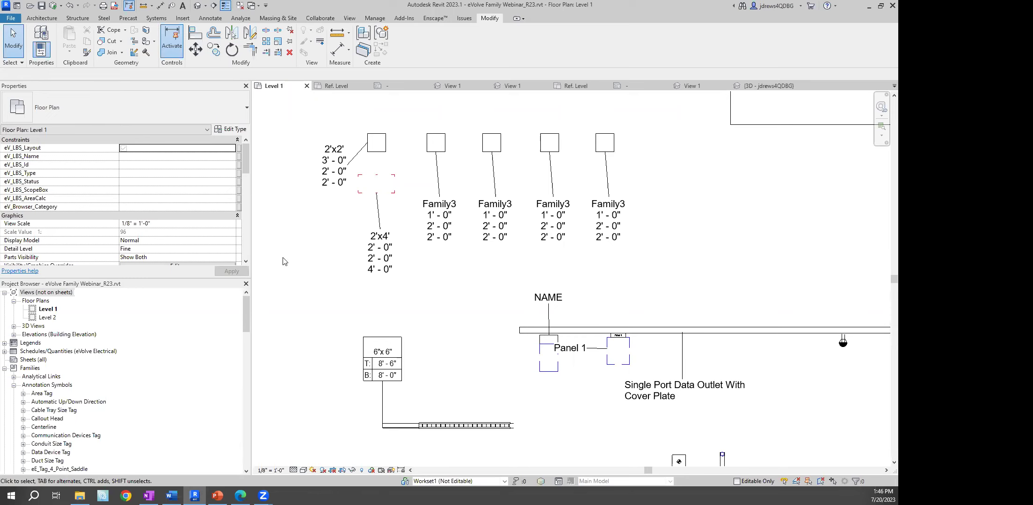
scroll(456, 275, "down", 2)
middle_click_drag(553, 348, 545, 241)
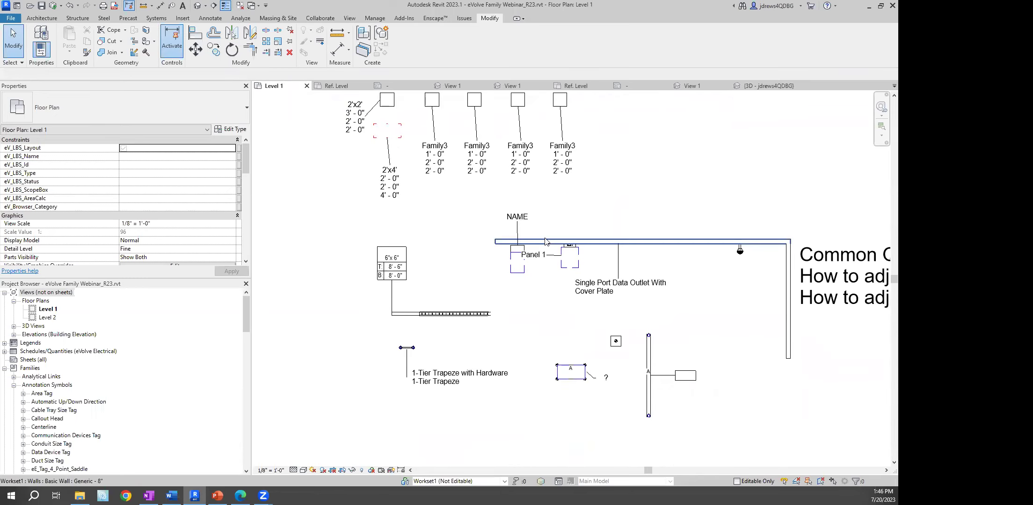